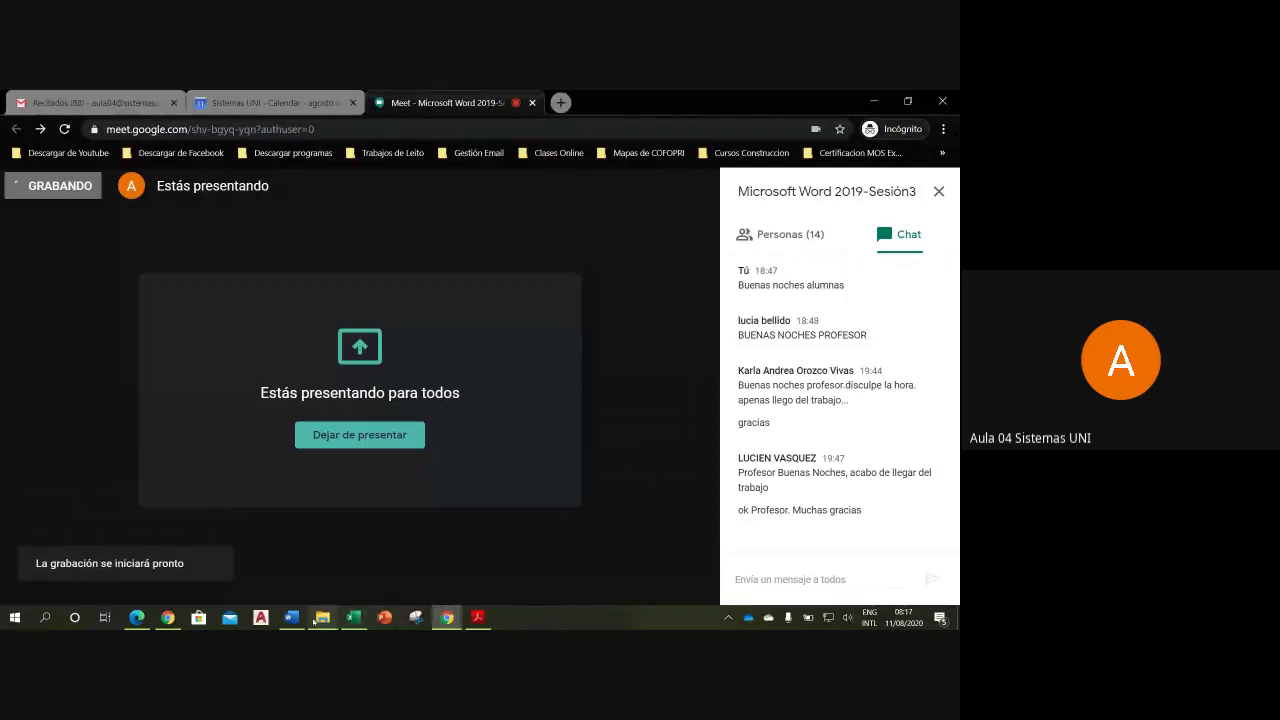
- In Word, select the page-2 diagonal WordArt watermark as a whole shape and show the Formato tab
{"action": "left_click", "coordinate": [291, 617]}
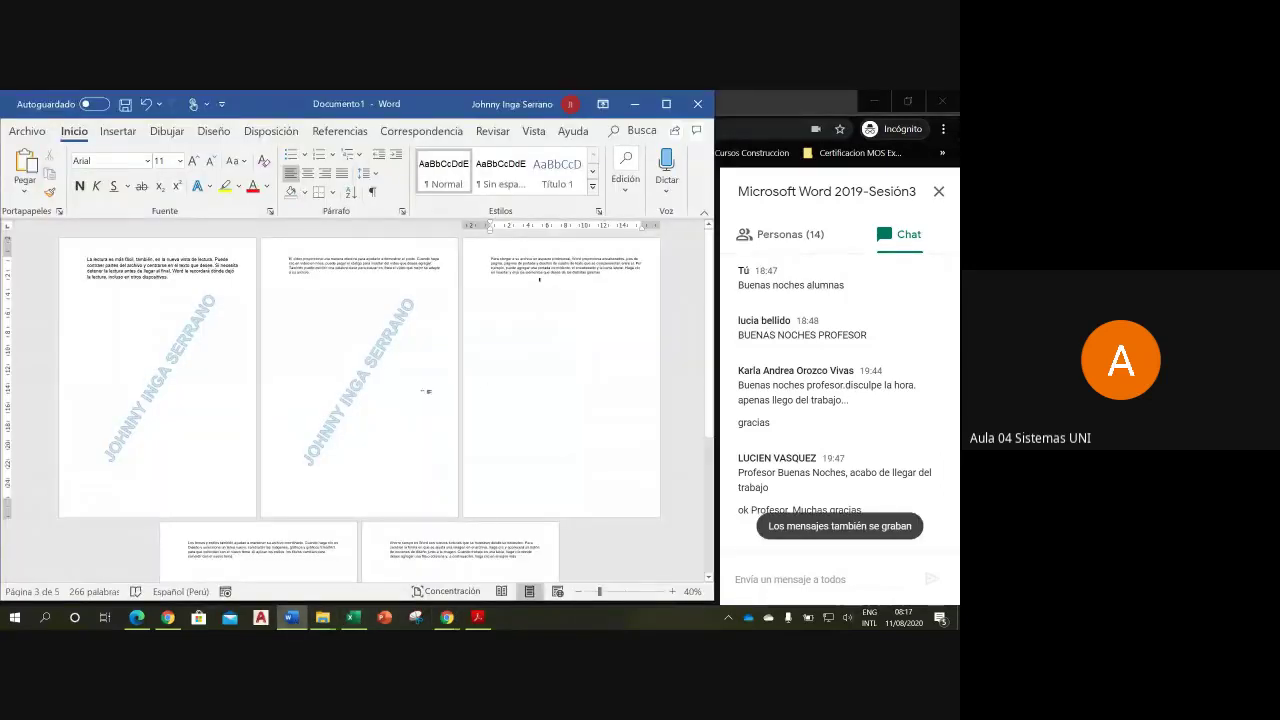
{"action": "left_click", "coordinate": [401, 372]}
{"action": "left_click", "coordinate": [401, 372]}
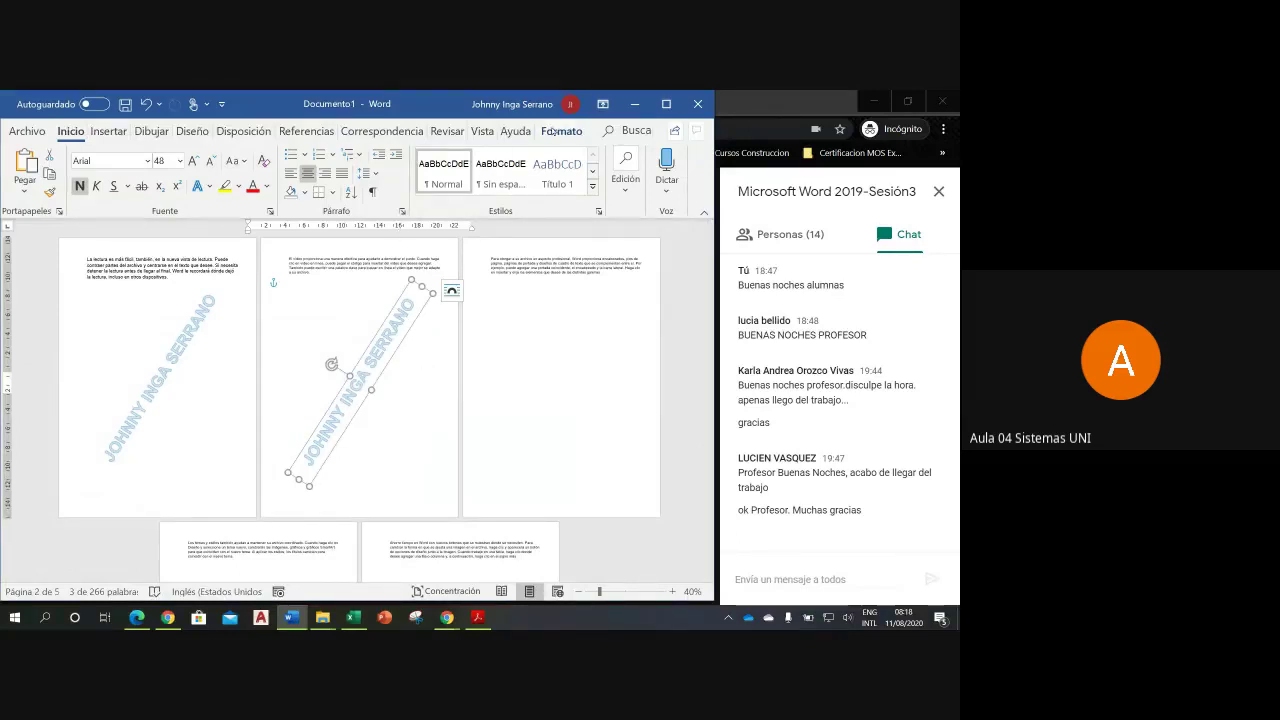
{"action": "left_click", "coordinate": [561, 131]}
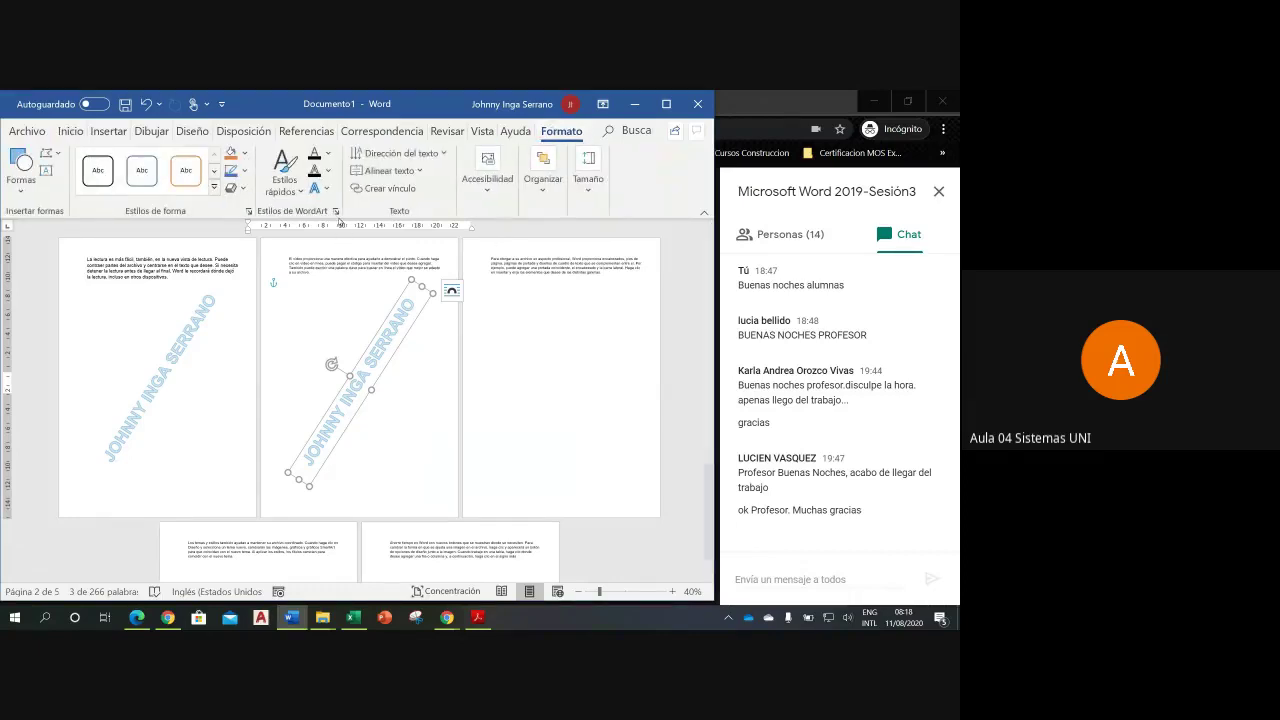
- Open the watermark's formatting pane on Opciones de forma and browse Relleno y línea, Efectos and Tamaño
{"action": "left_click", "coordinate": [335, 212]}
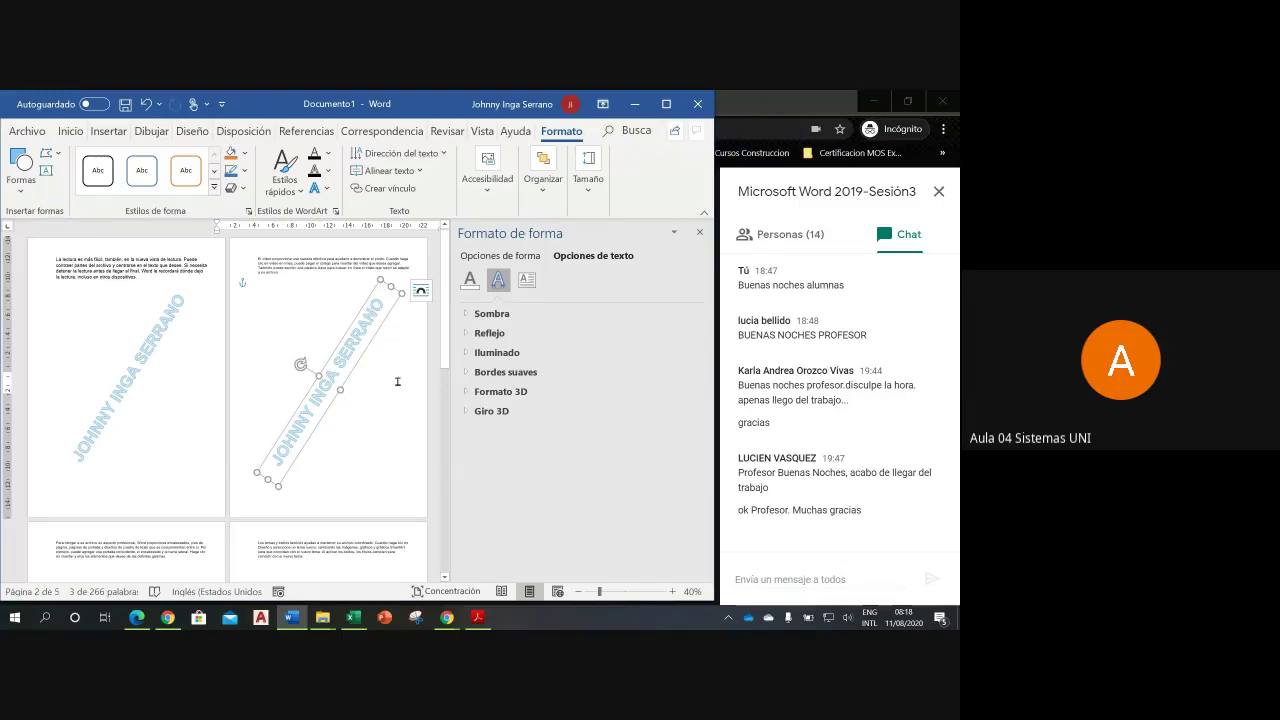
{"action": "left_click", "coordinate": [497, 258]}
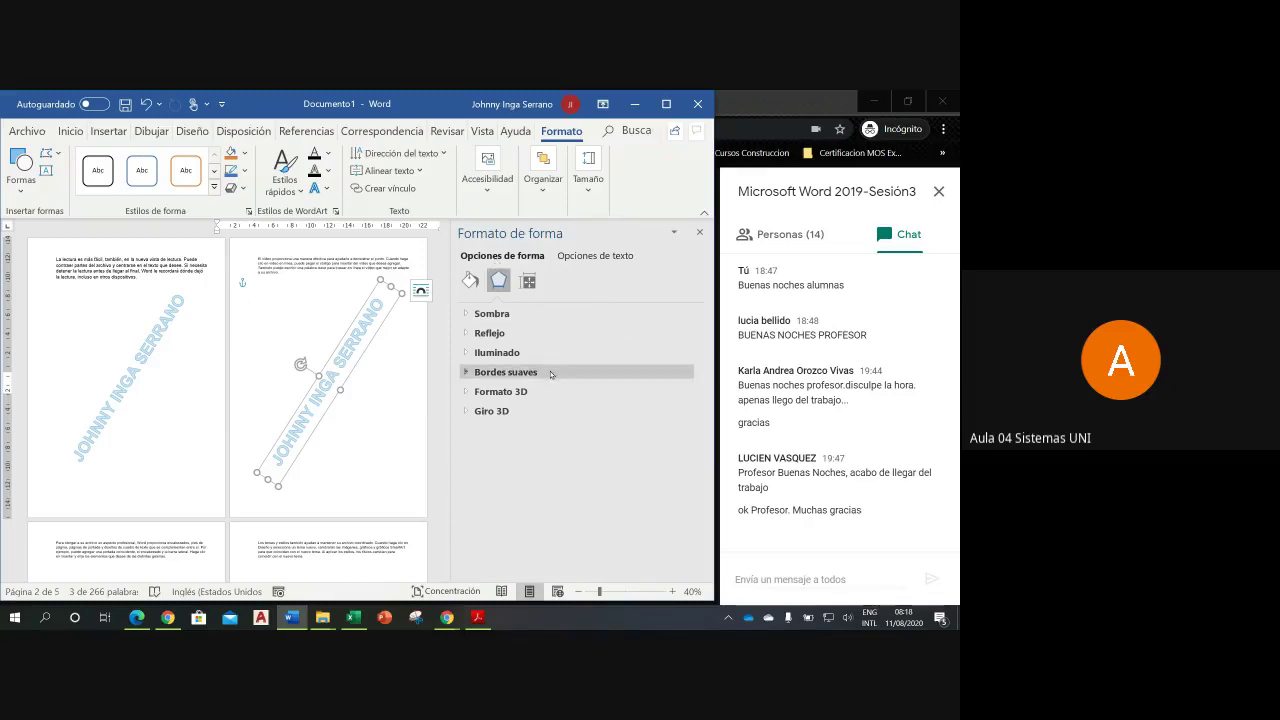
{"action": "left_click", "coordinate": [470, 282]}
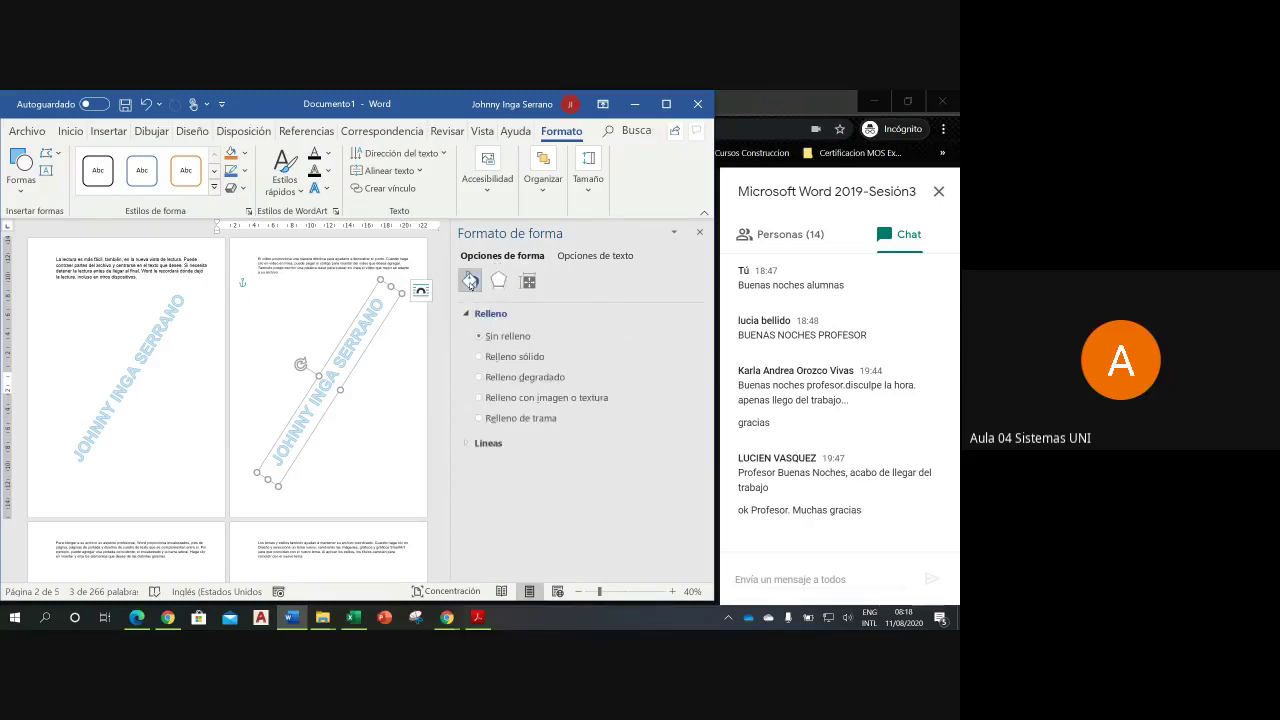
{"action": "left_click", "coordinate": [498, 283]}
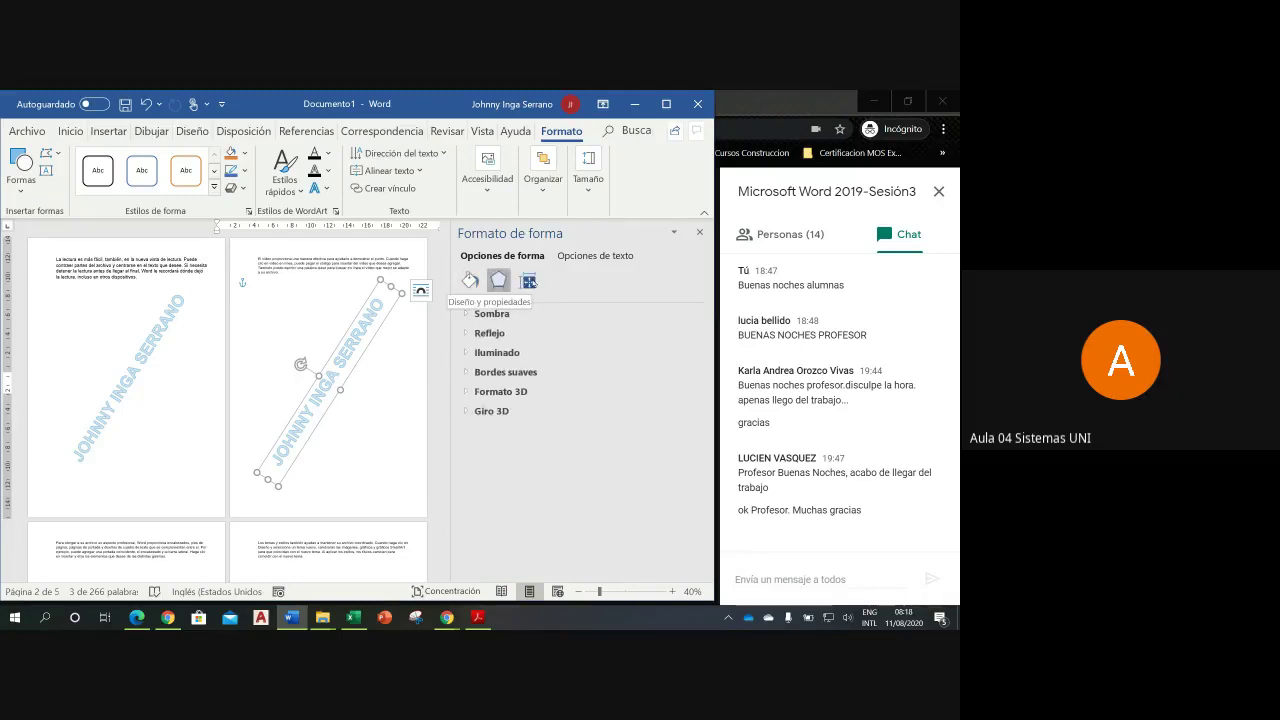
{"action": "left_click", "coordinate": [530, 282]}
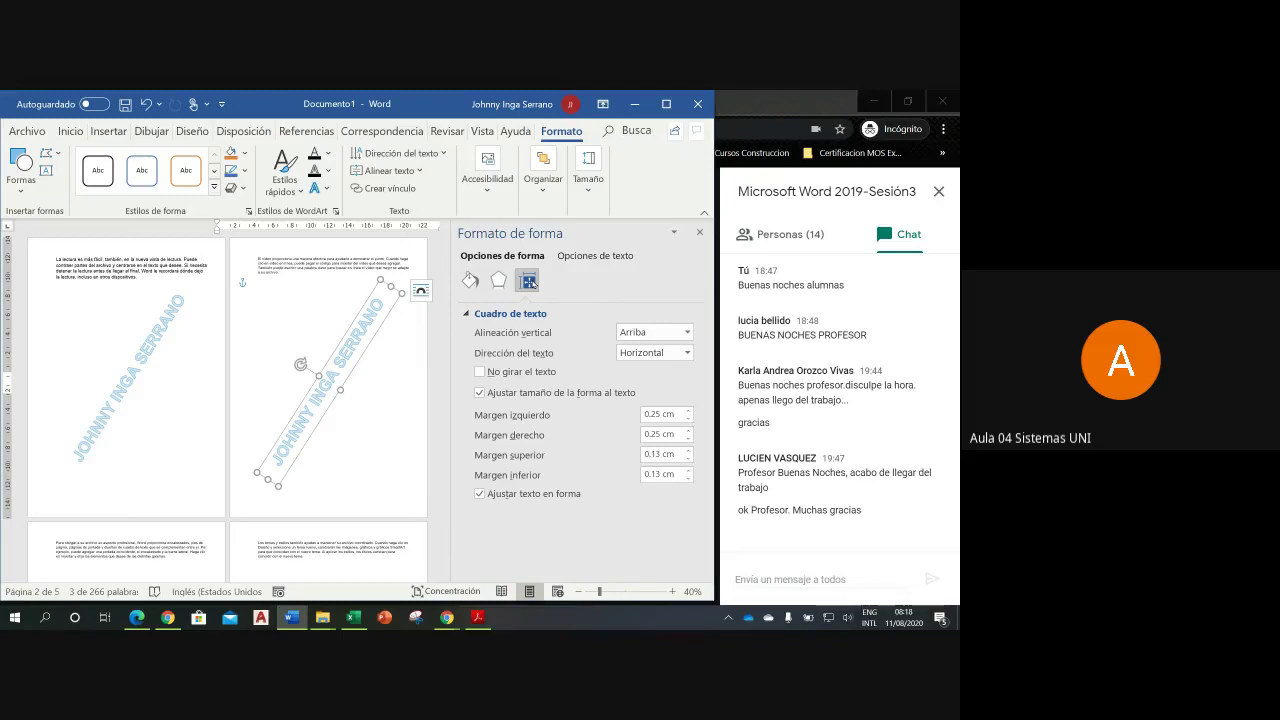
- Fill the watermark box with standard yellow at 70% transparency, then close the Formato de forma pane
{"action": "left_click", "coordinate": [470, 284]}
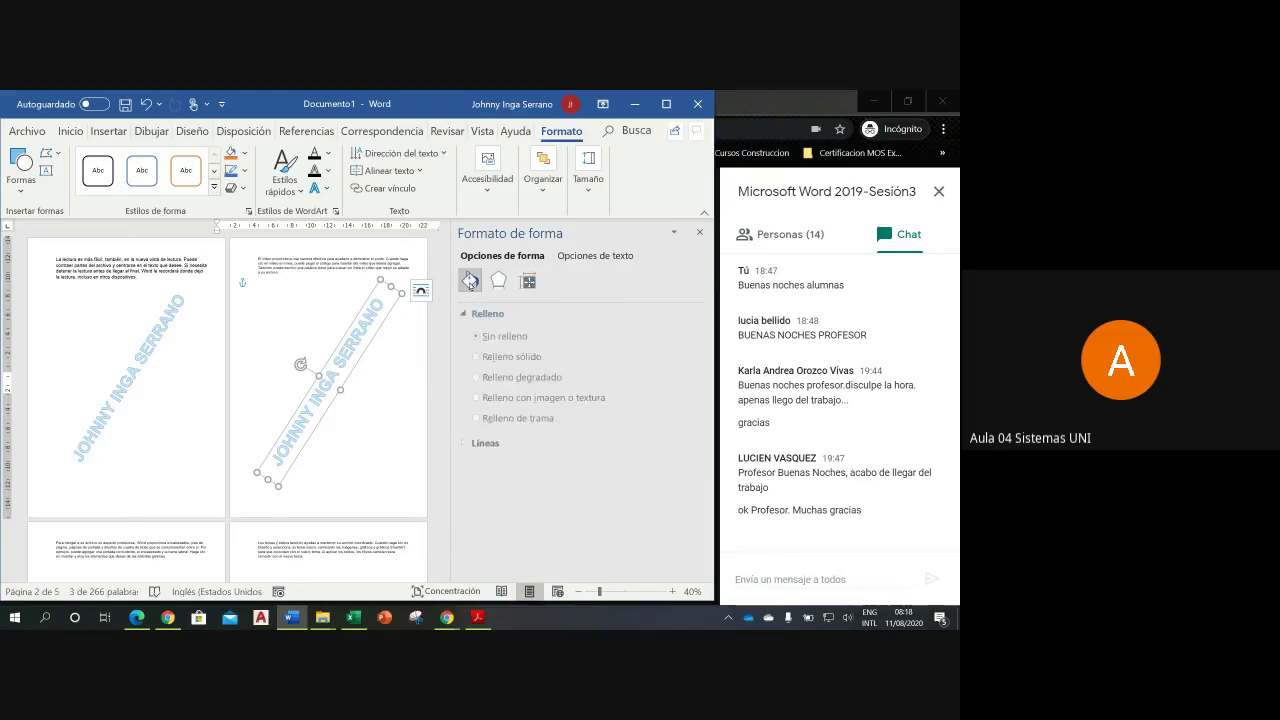
{"action": "left_click", "coordinate": [480, 356]}
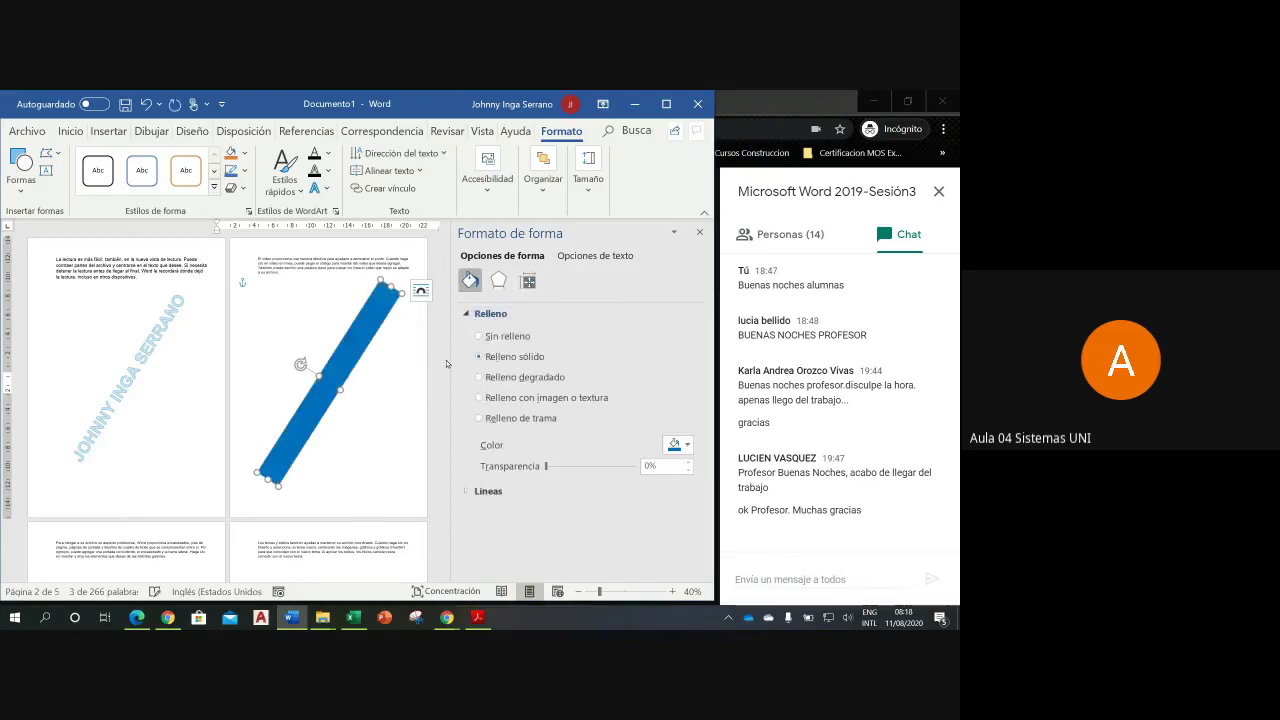
{"action": "left_click", "coordinate": [687, 445]}
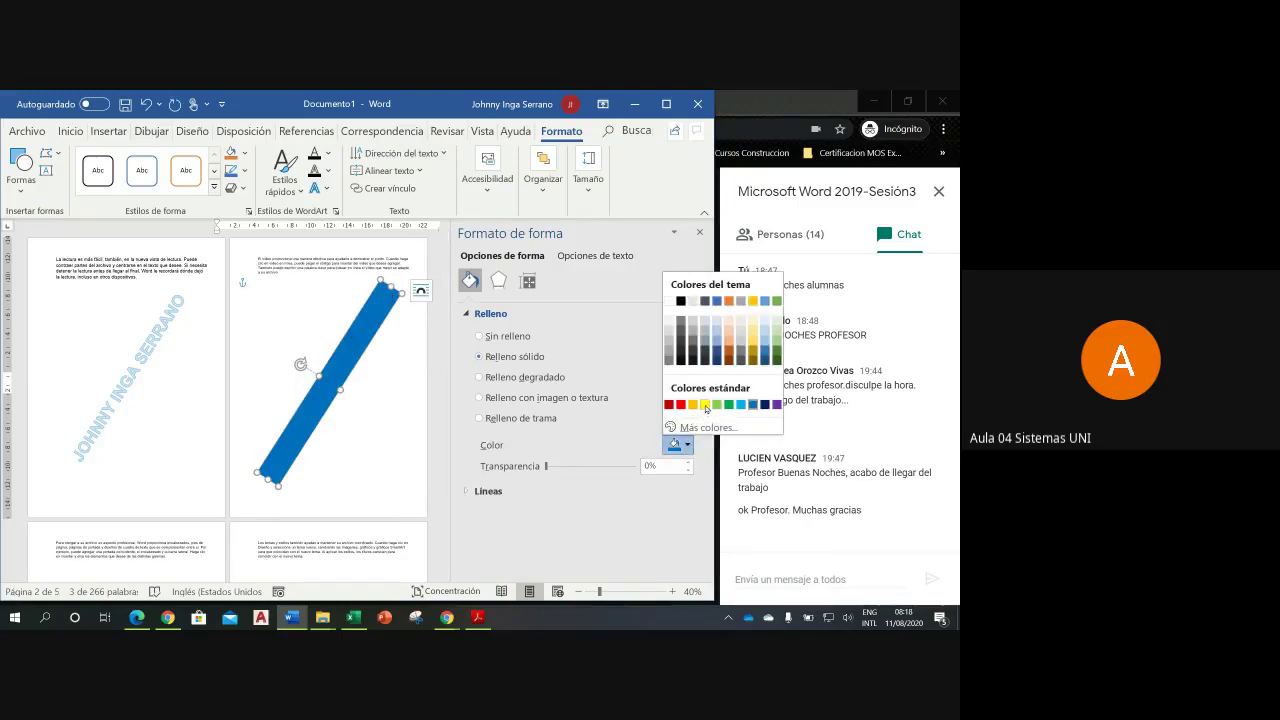
{"action": "left_click", "coordinate": [704, 405]}
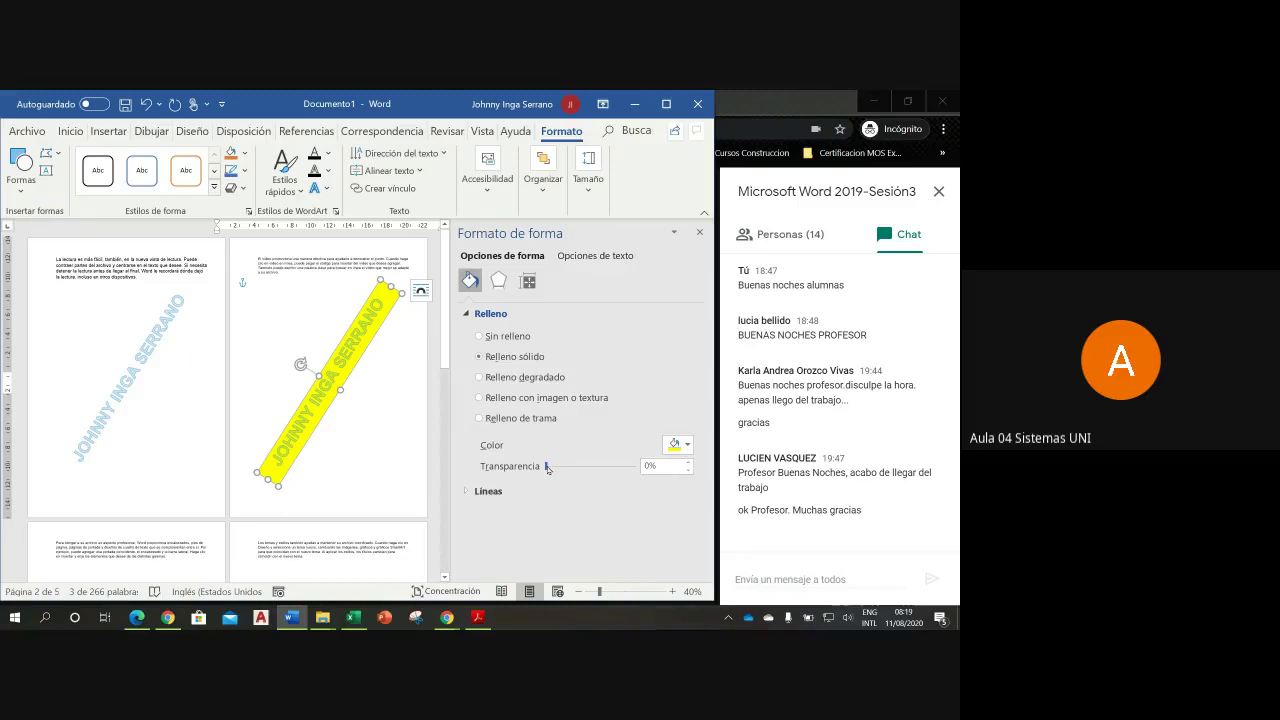
{"action": "left_click_drag", "start_coordinate": [549, 471], "coordinate": [609, 466]}
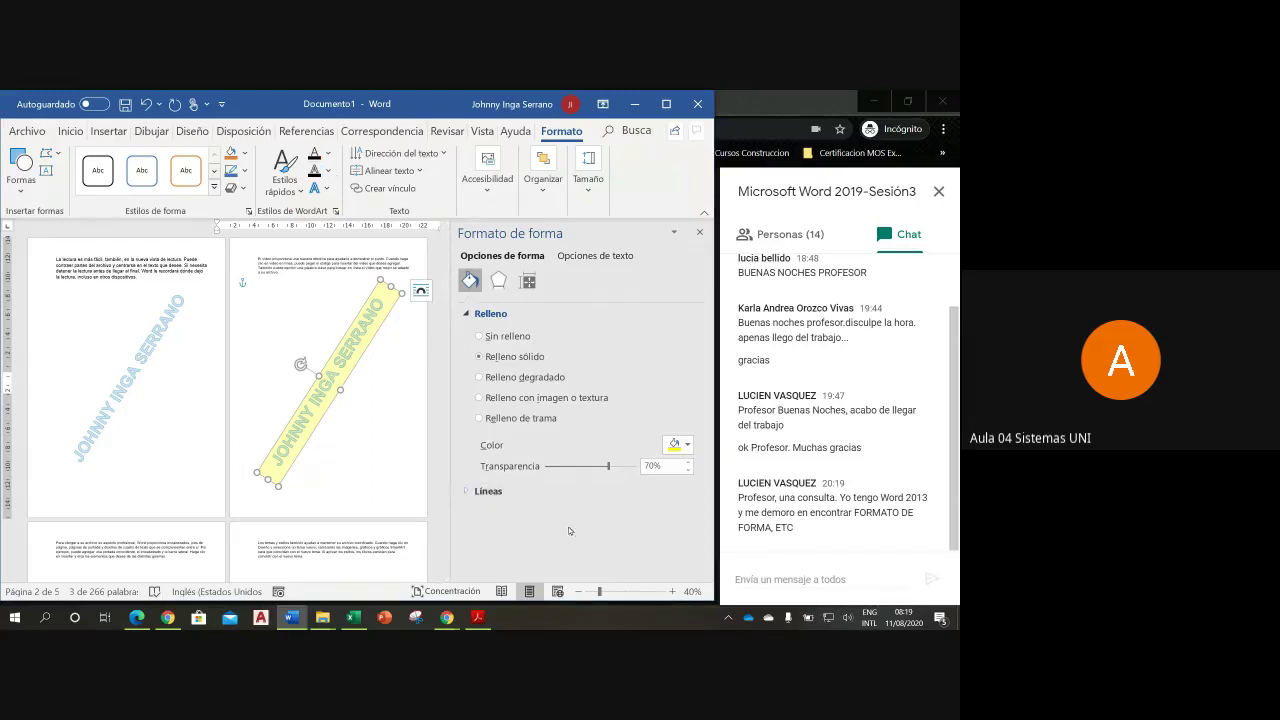
{"action": "left_click", "coordinate": [699, 232]}
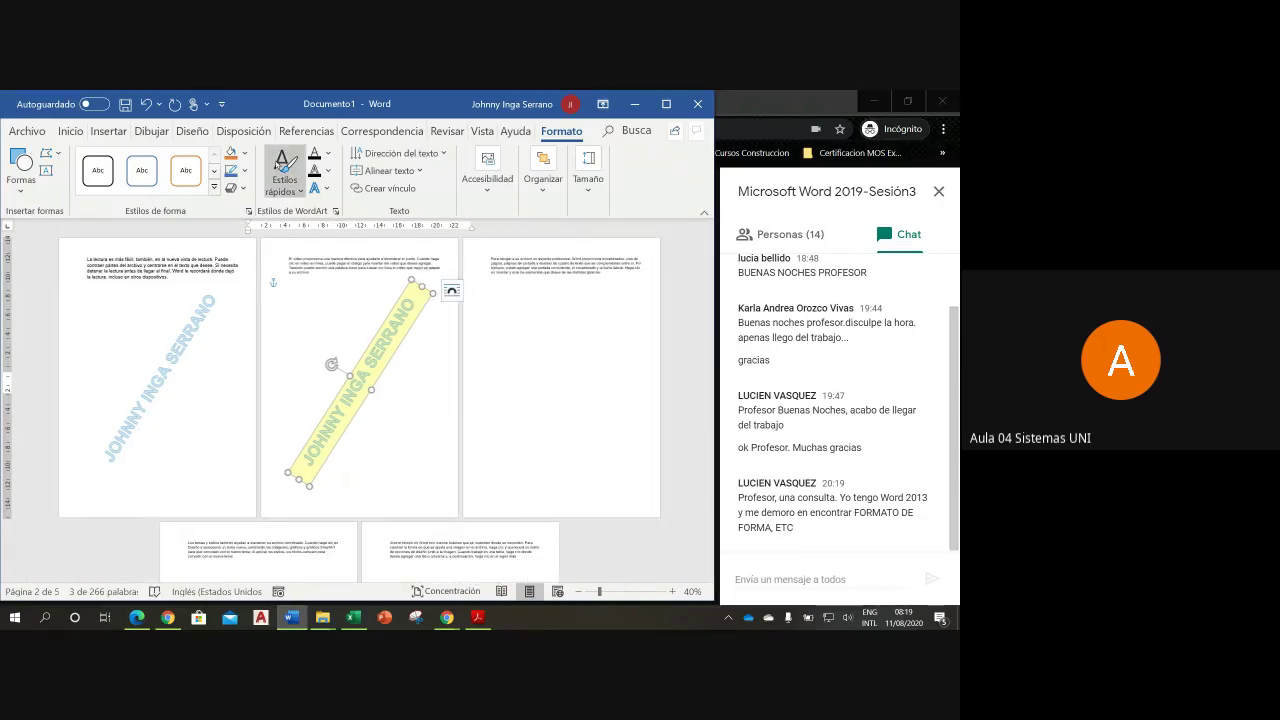
- Reopen Formato de forma, compare Opciones de texto and Opciones de forma, and show Relleno y línea
{"action": "left_click", "coordinate": [336, 212]}
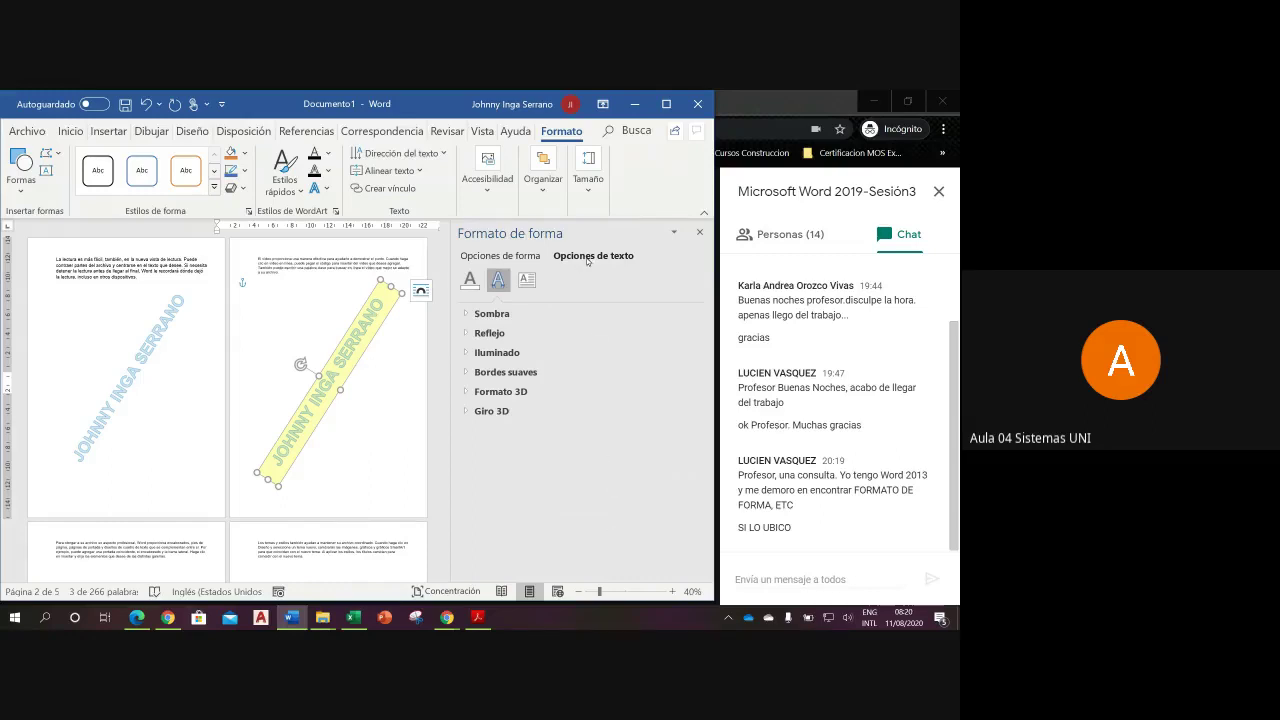
{"action": "left_click", "coordinate": [502, 257]}
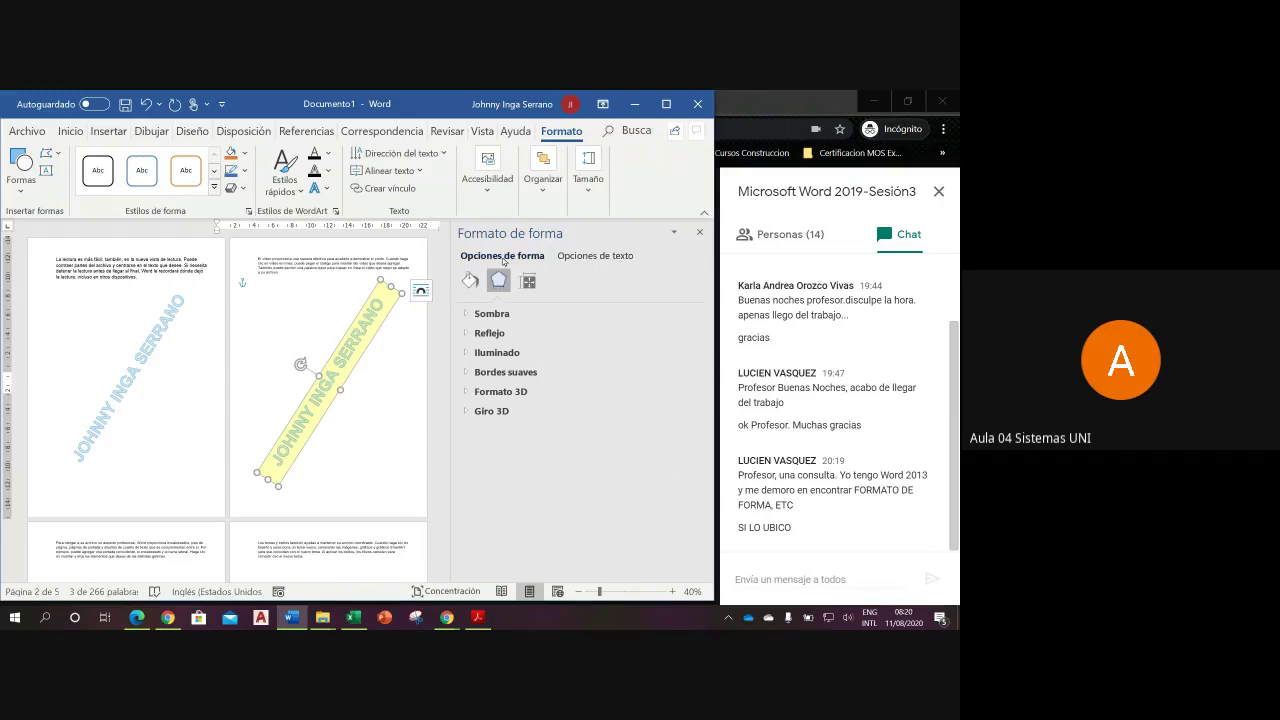
{"action": "left_click", "coordinate": [590, 257]}
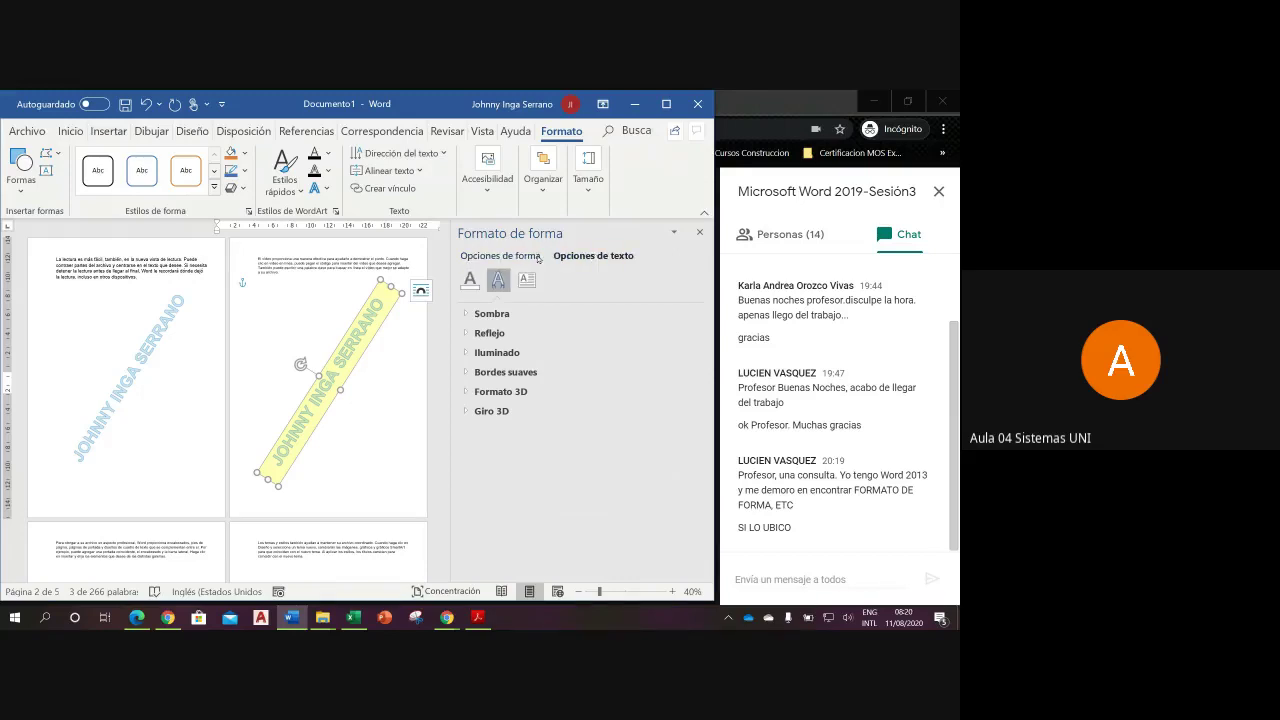
{"action": "left_click", "coordinate": [495, 256]}
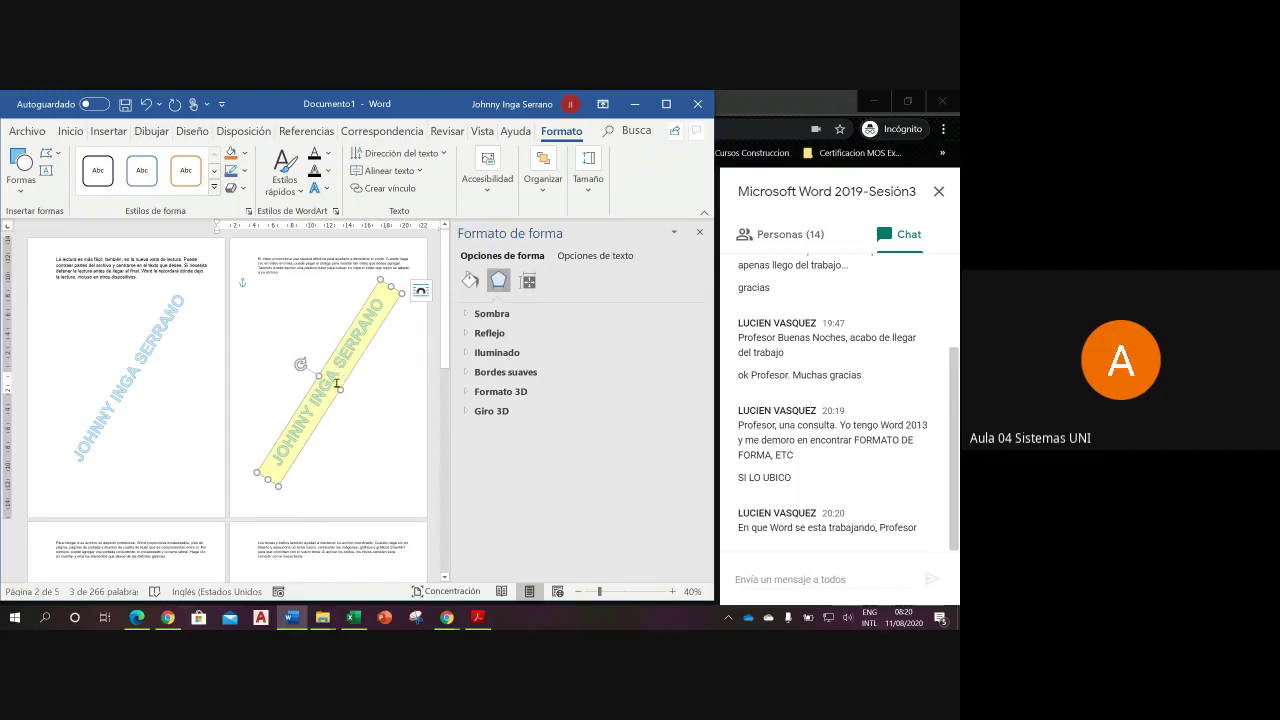
{"action": "left_click", "coordinate": [471, 282]}
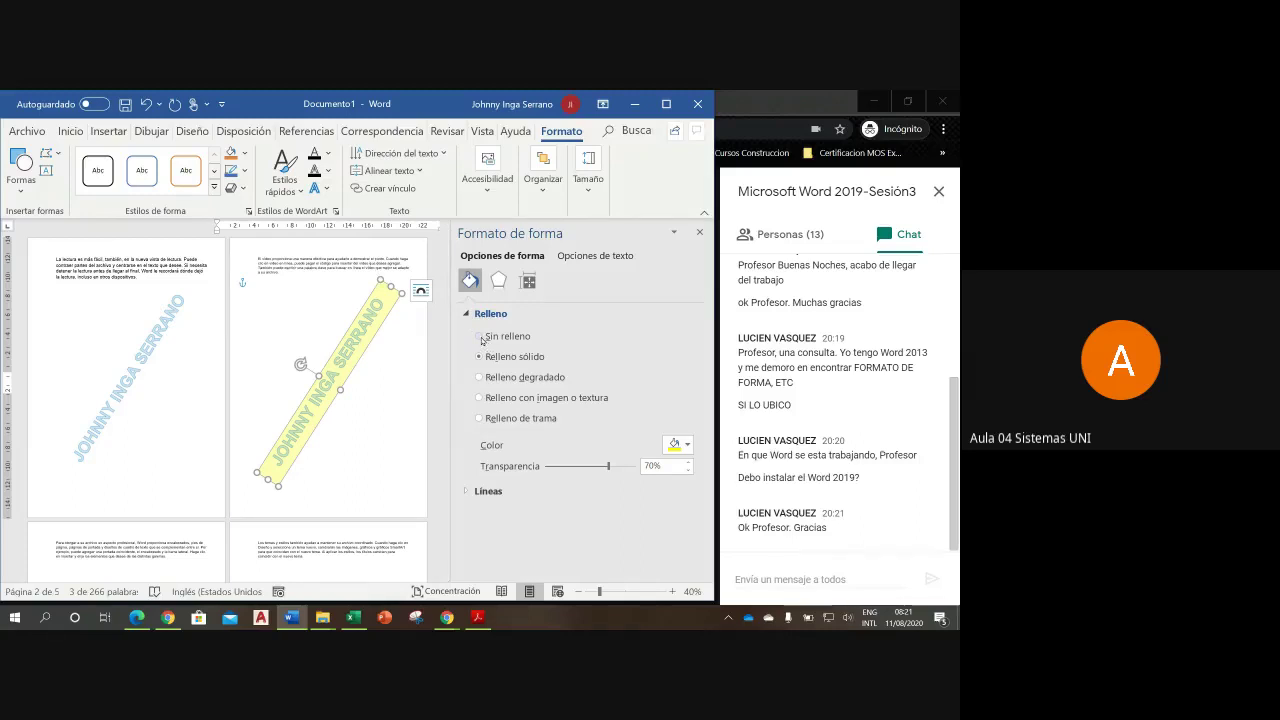
- Set the watermark box to Sin relleno and try a Línea sólida outline
{"action": "left_click", "coordinate": [481, 337]}
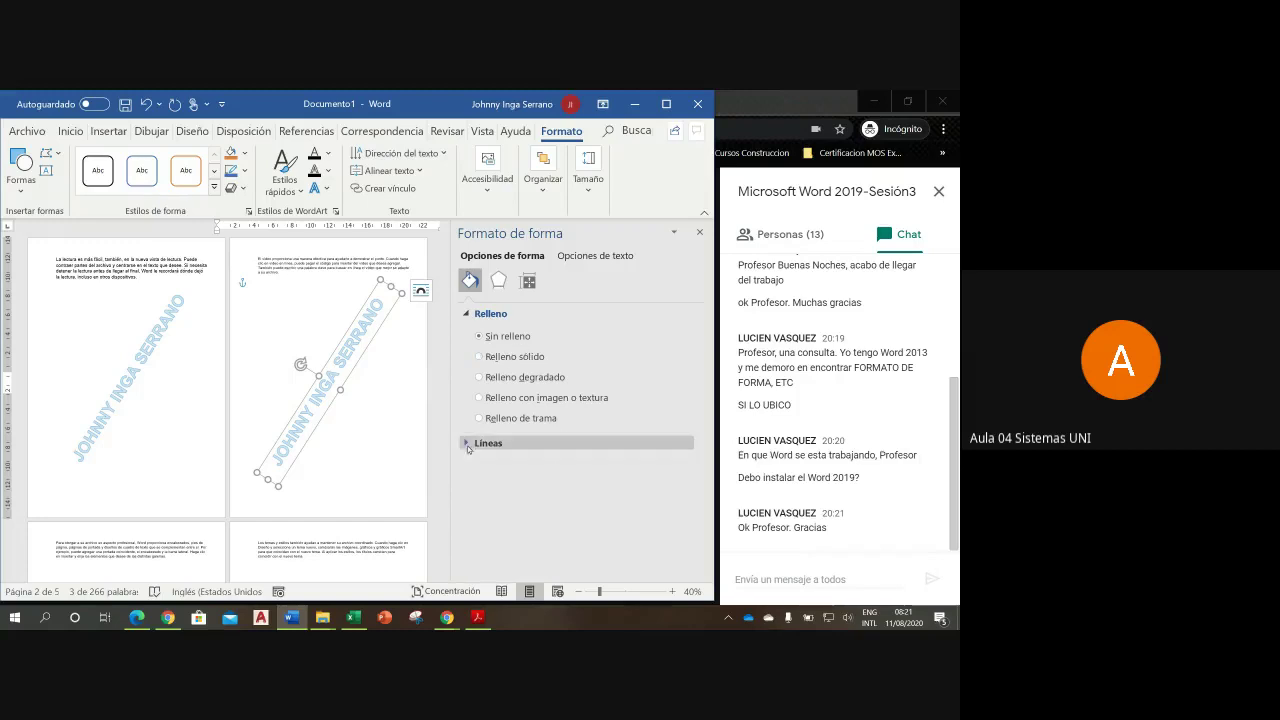
{"action": "left_click", "coordinate": [467, 314]}
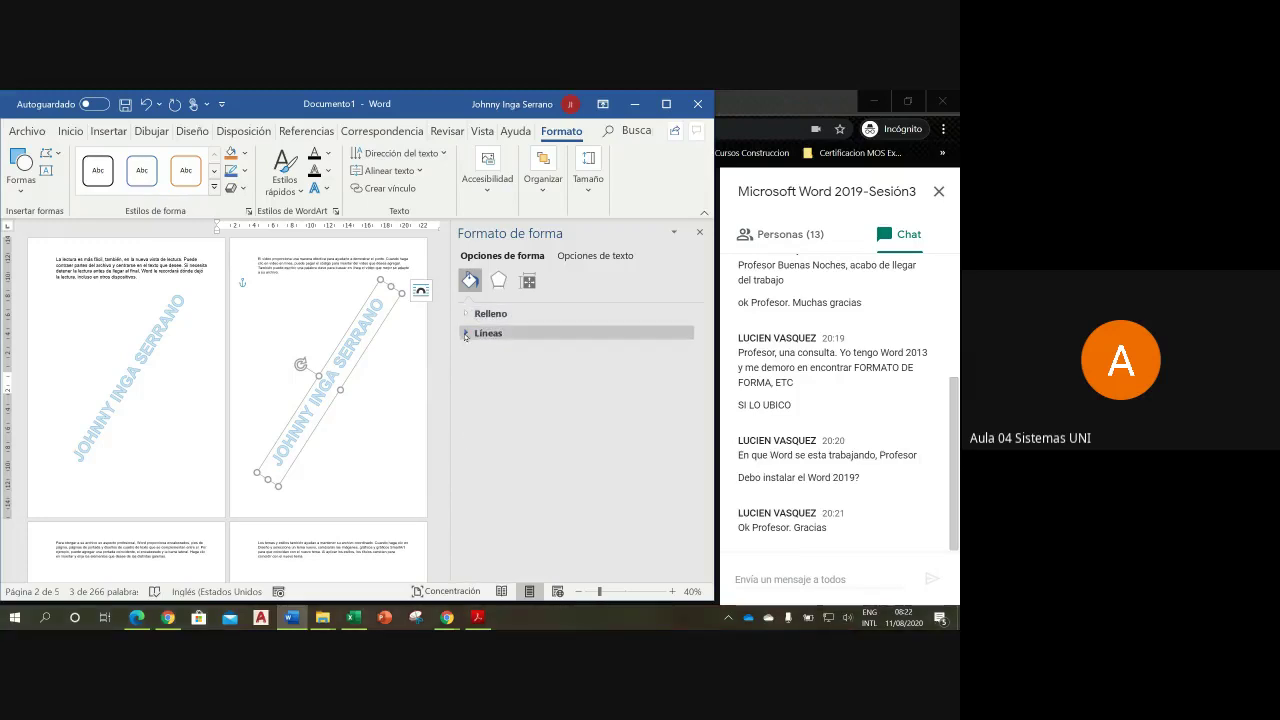
{"action": "left_click", "coordinate": [465, 334]}
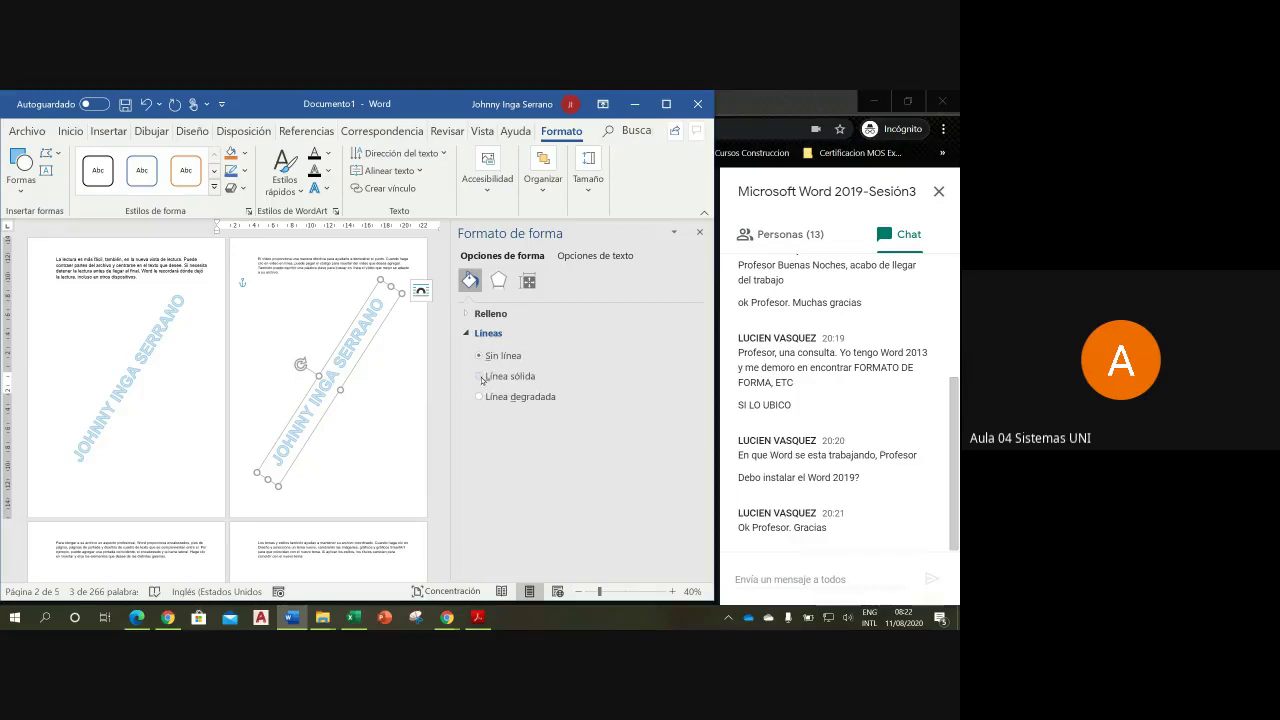
{"action": "left_click", "coordinate": [481, 377]}
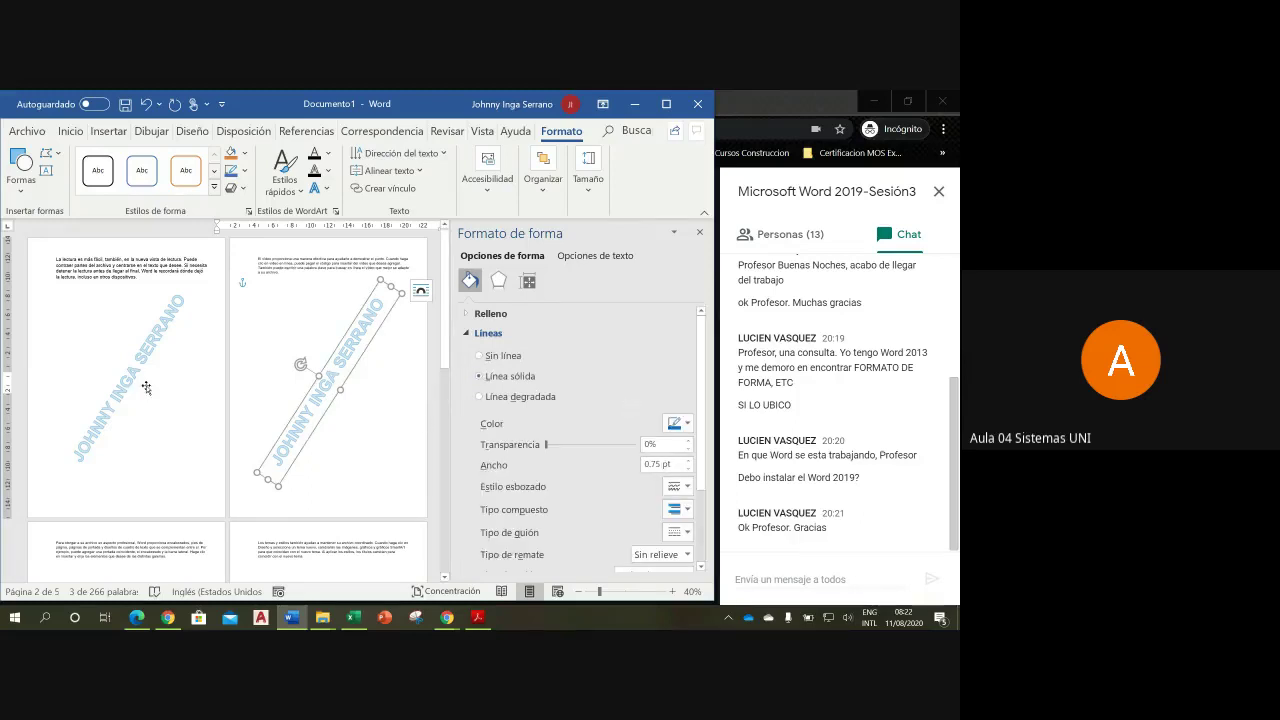
{"action": "left_click", "coordinate": [180, 385]}
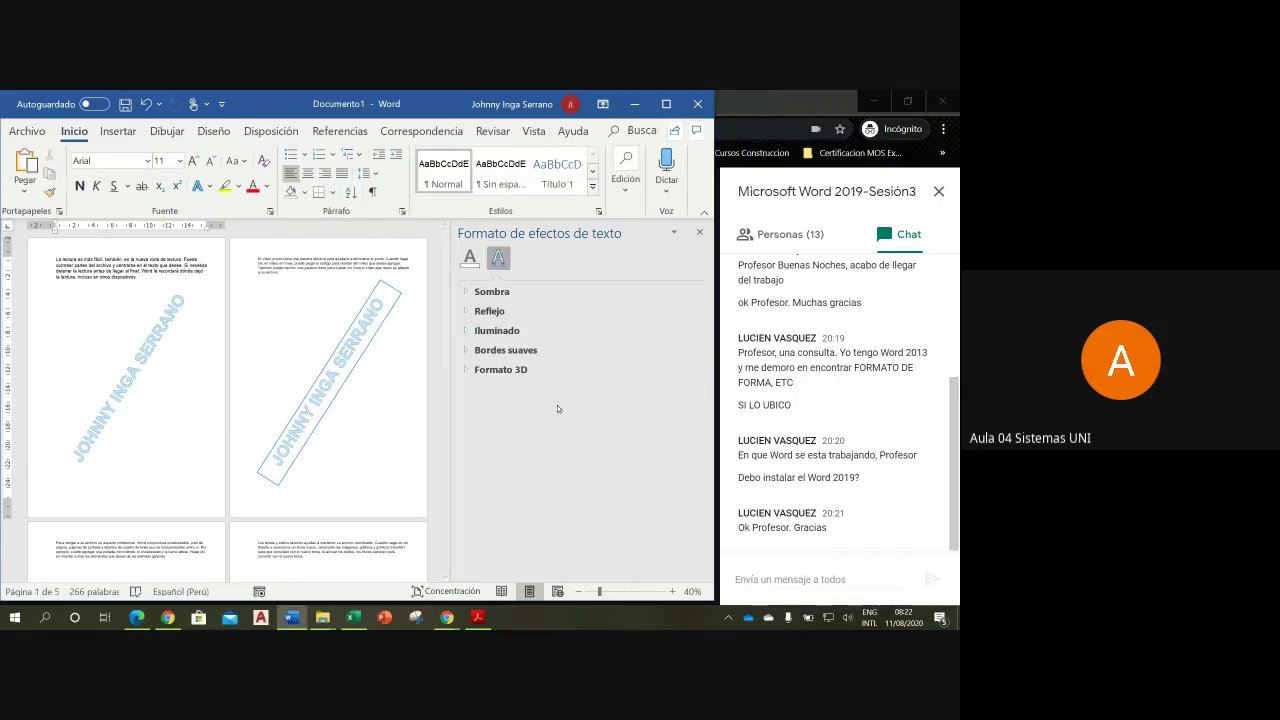
- Reselect the page-2 watermark and set its outline to Sin línea
{"action": "left_click", "coordinate": [369, 348]}
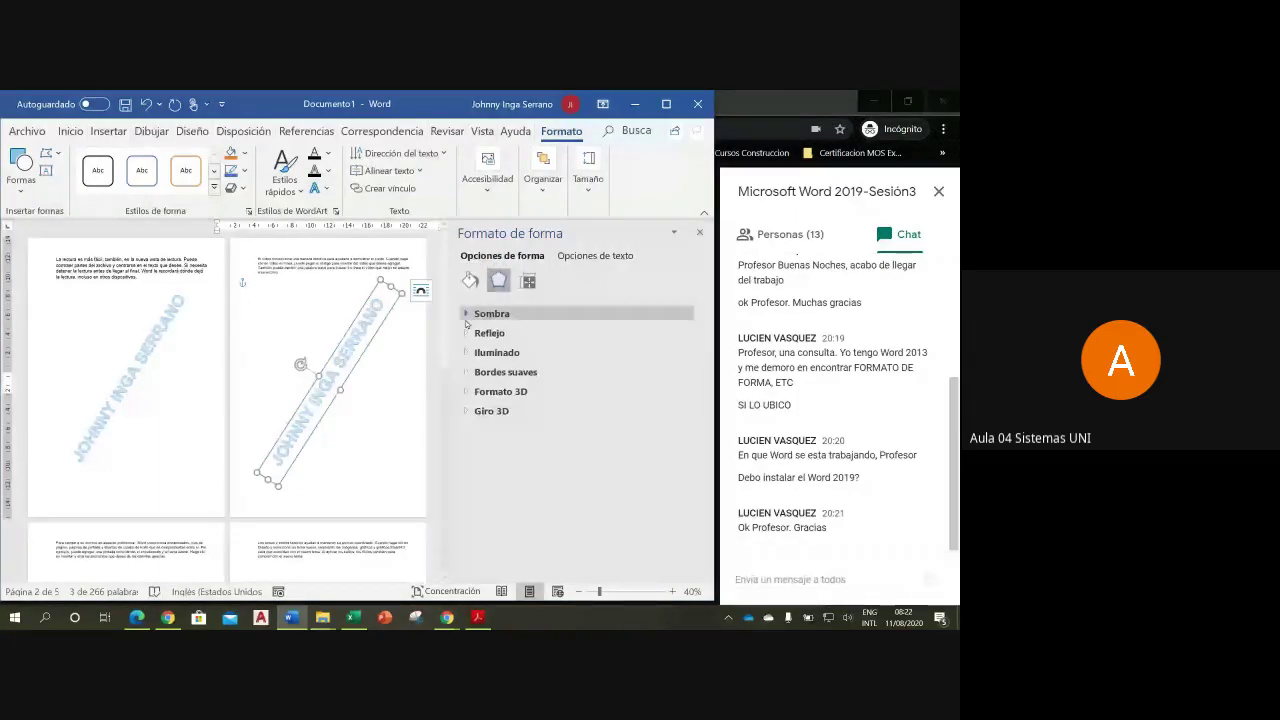
{"action": "left_click", "coordinate": [469, 280]}
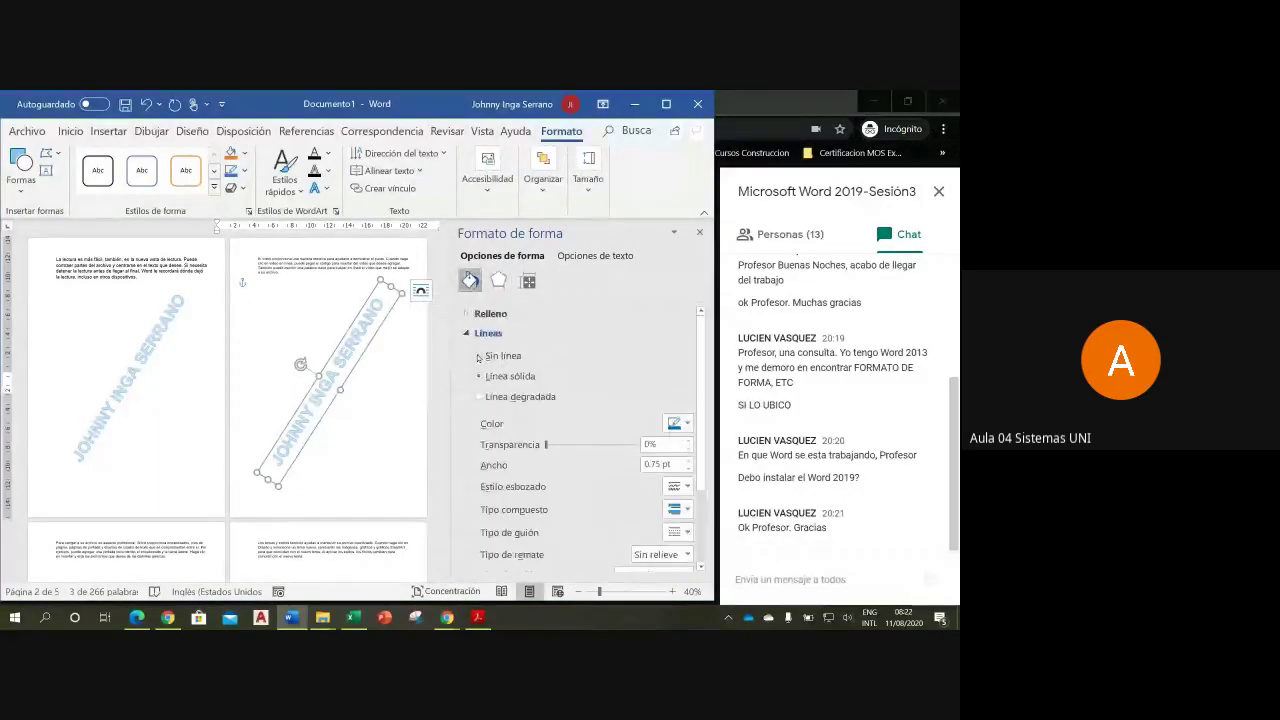
{"action": "left_click", "coordinate": [479, 356]}
{"action": "left_click", "coordinate": [306, 280]}
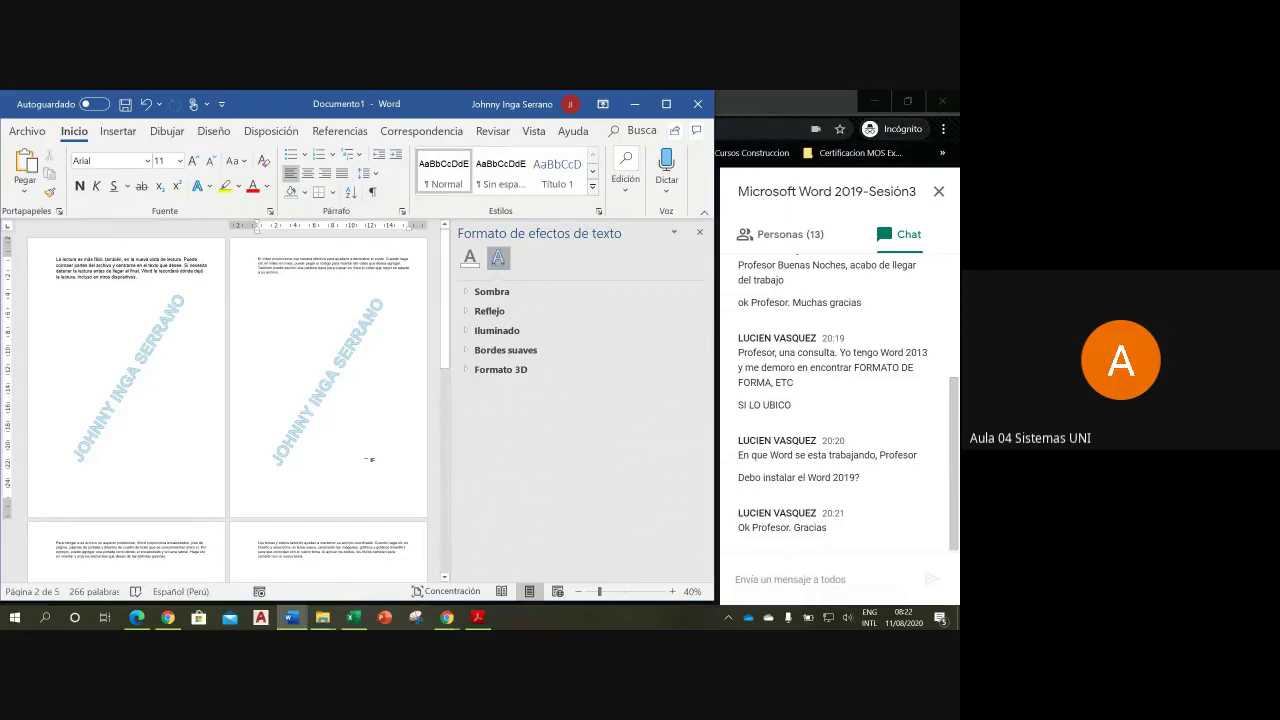
{"action": "left_click", "coordinate": [353, 358]}
- Select the whole watermark and browse its shape fill, Efectos, reflection and effect menus
{"action": "key", "text": "Escape"}
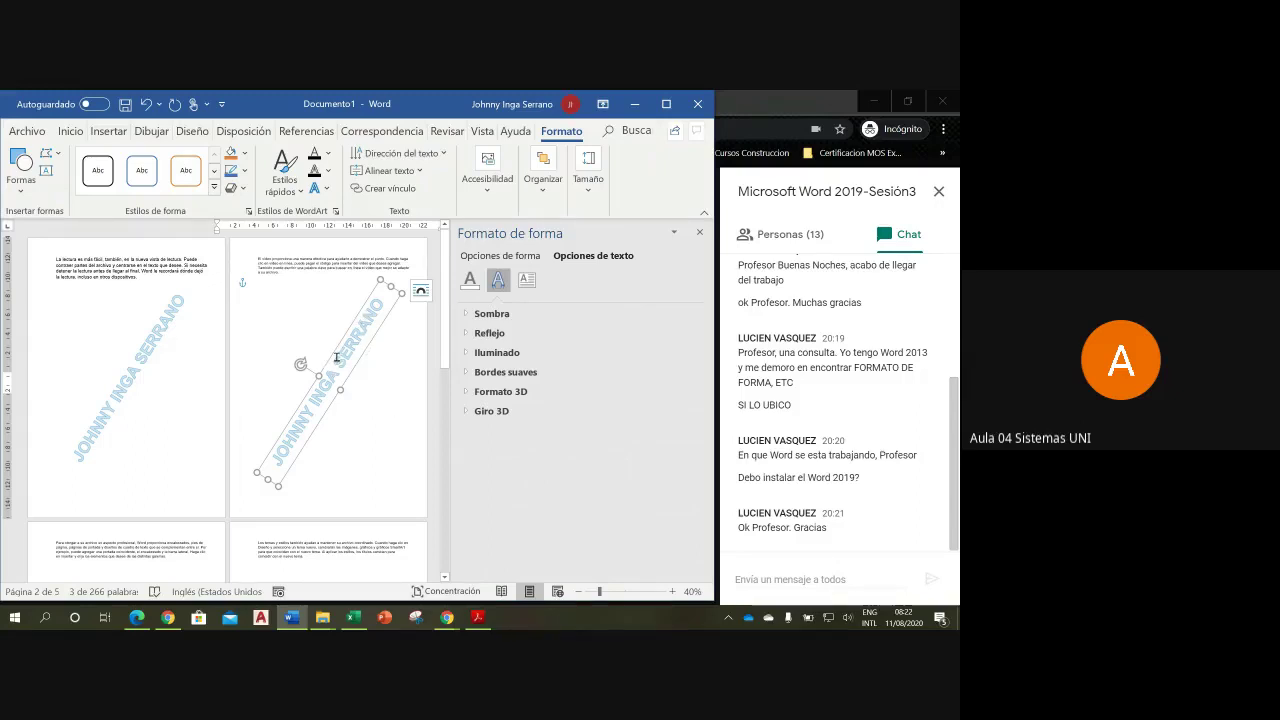
{"action": "left_click", "coordinate": [513, 258]}
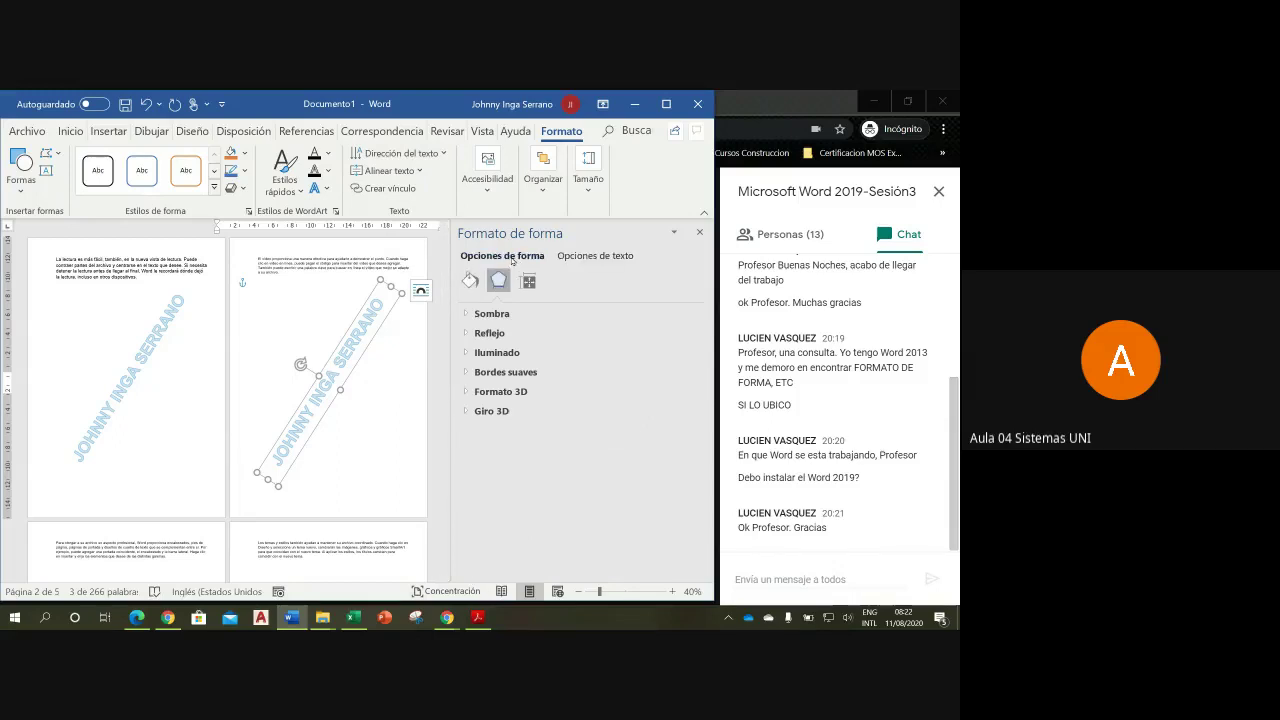
{"action": "left_click", "coordinate": [471, 283]}
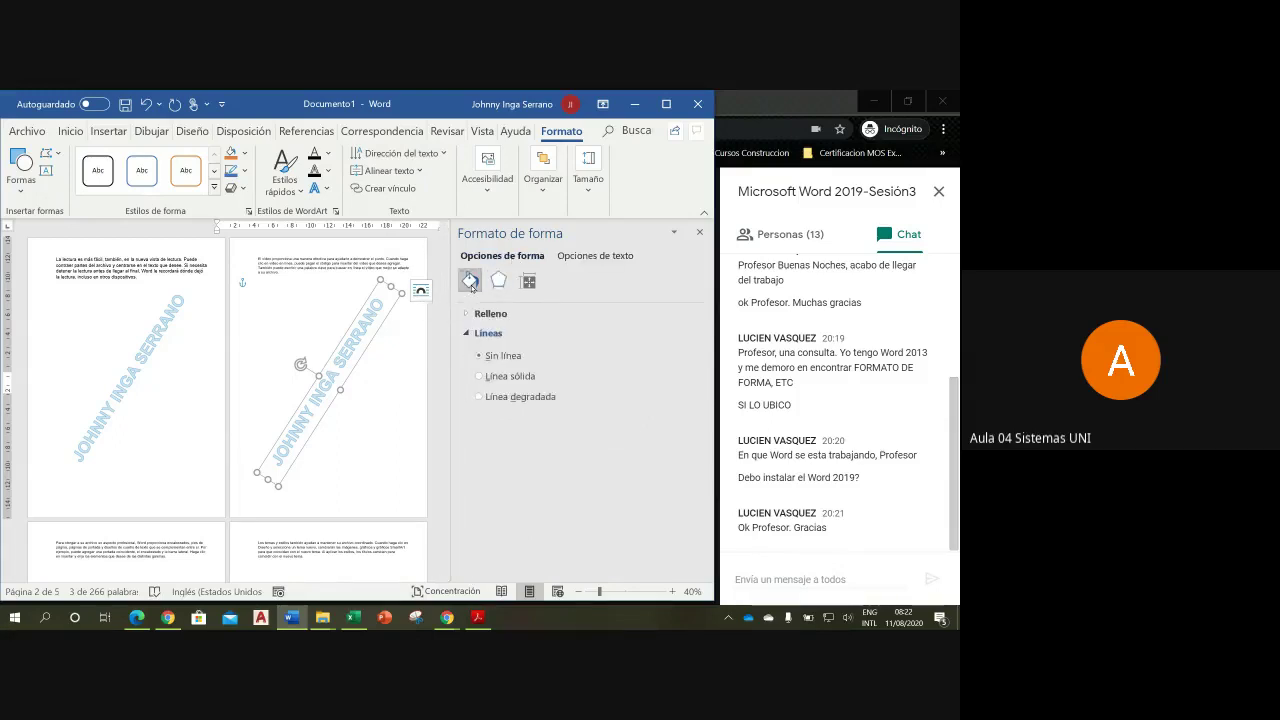
{"action": "left_click", "coordinate": [498, 281]}
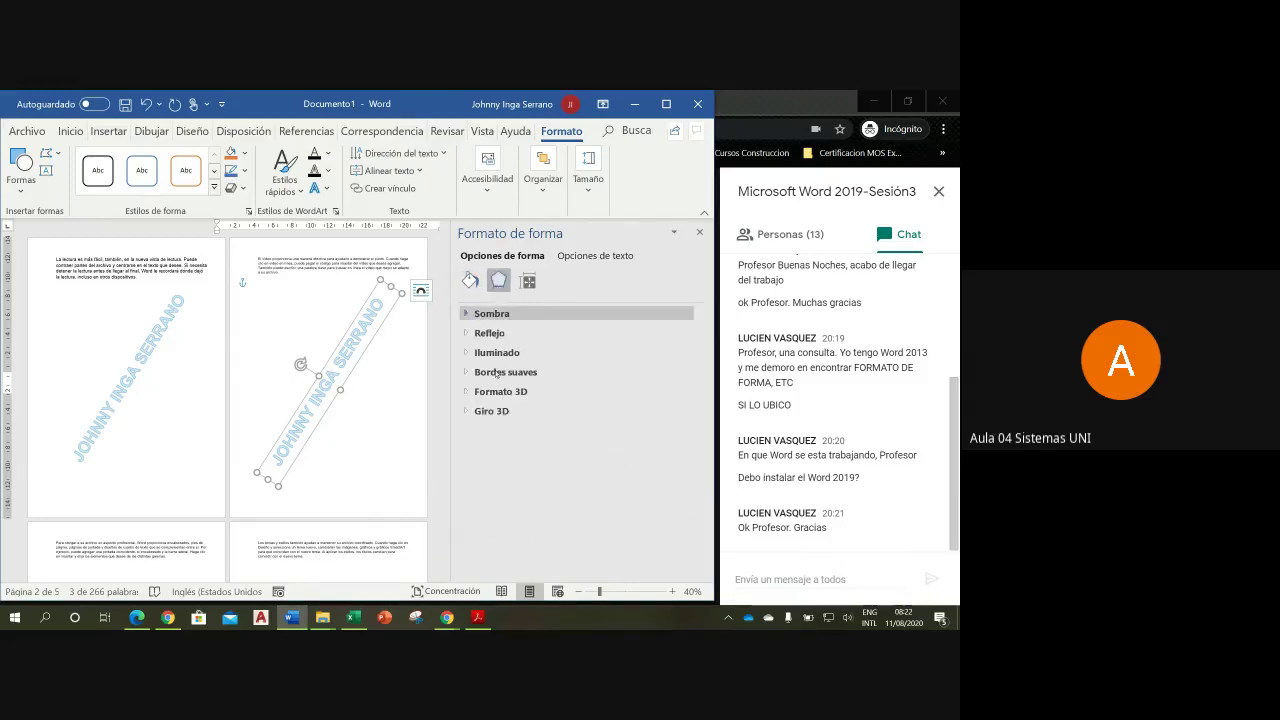
{"action": "left_click", "coordinate": [327, 189]}
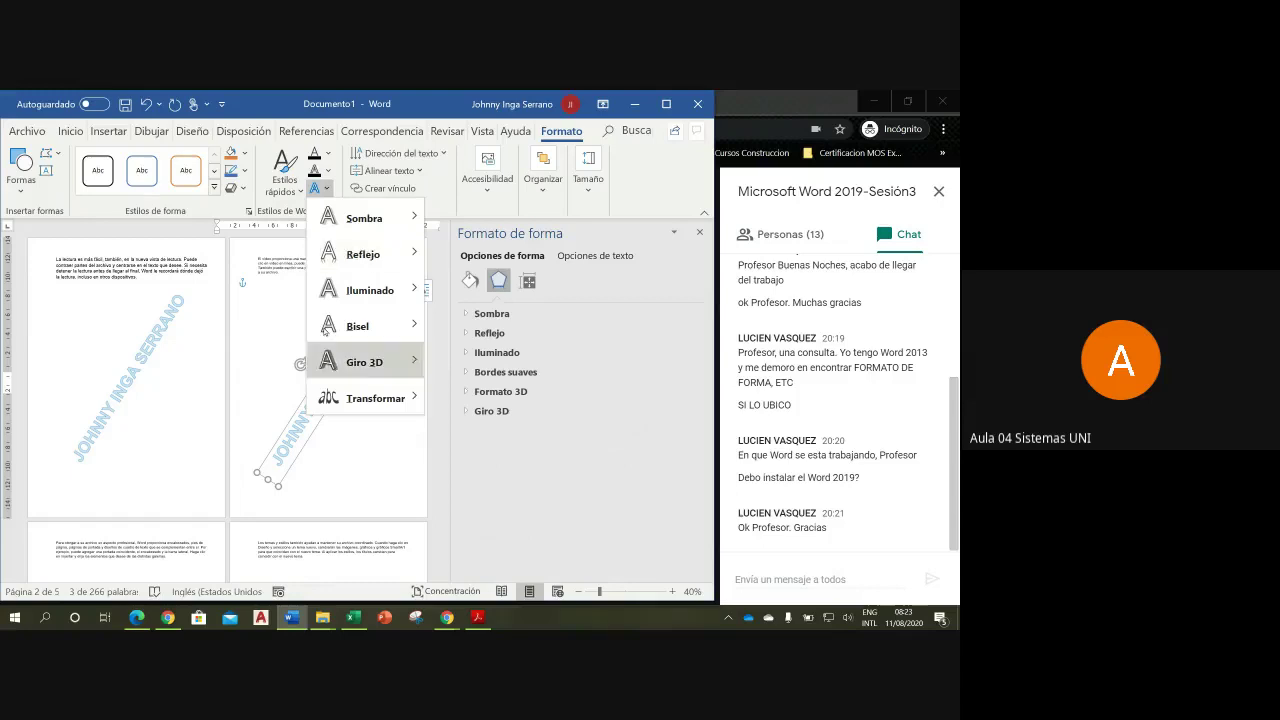
{"action": "left_click", "coordinate": [245, 189]}
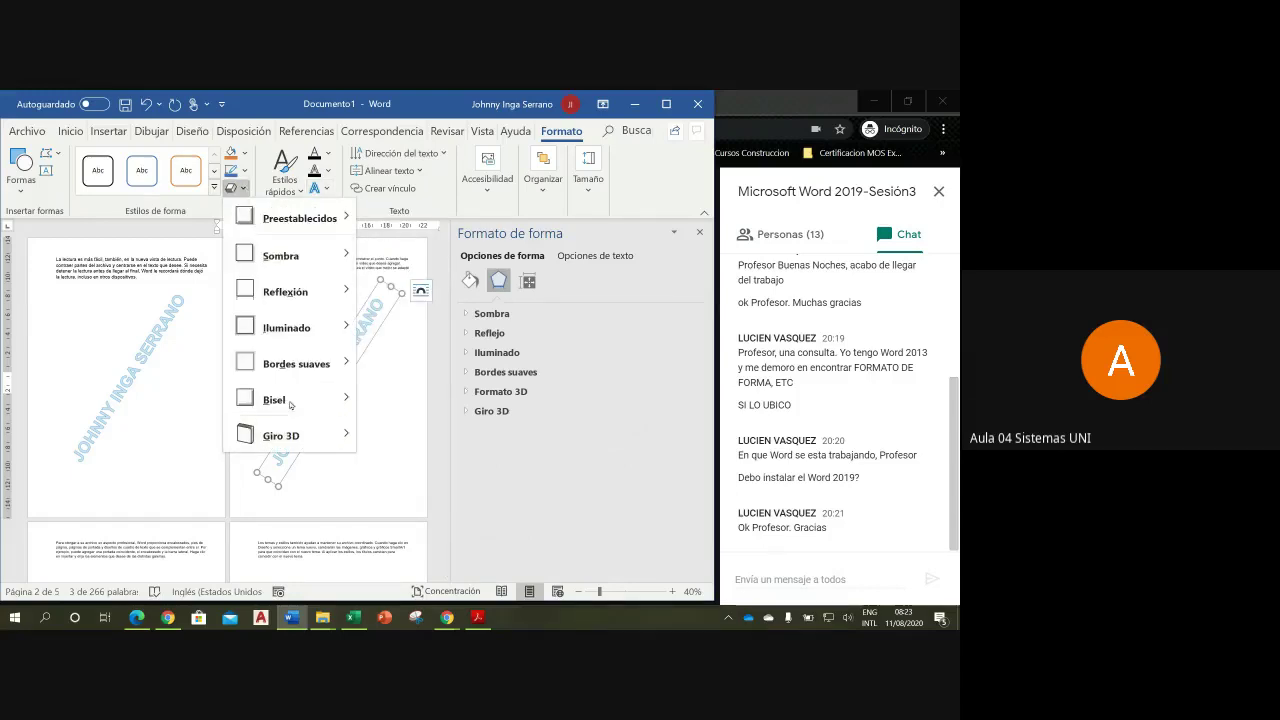
{"action": "left_click", "coordinate": [489, 333]}
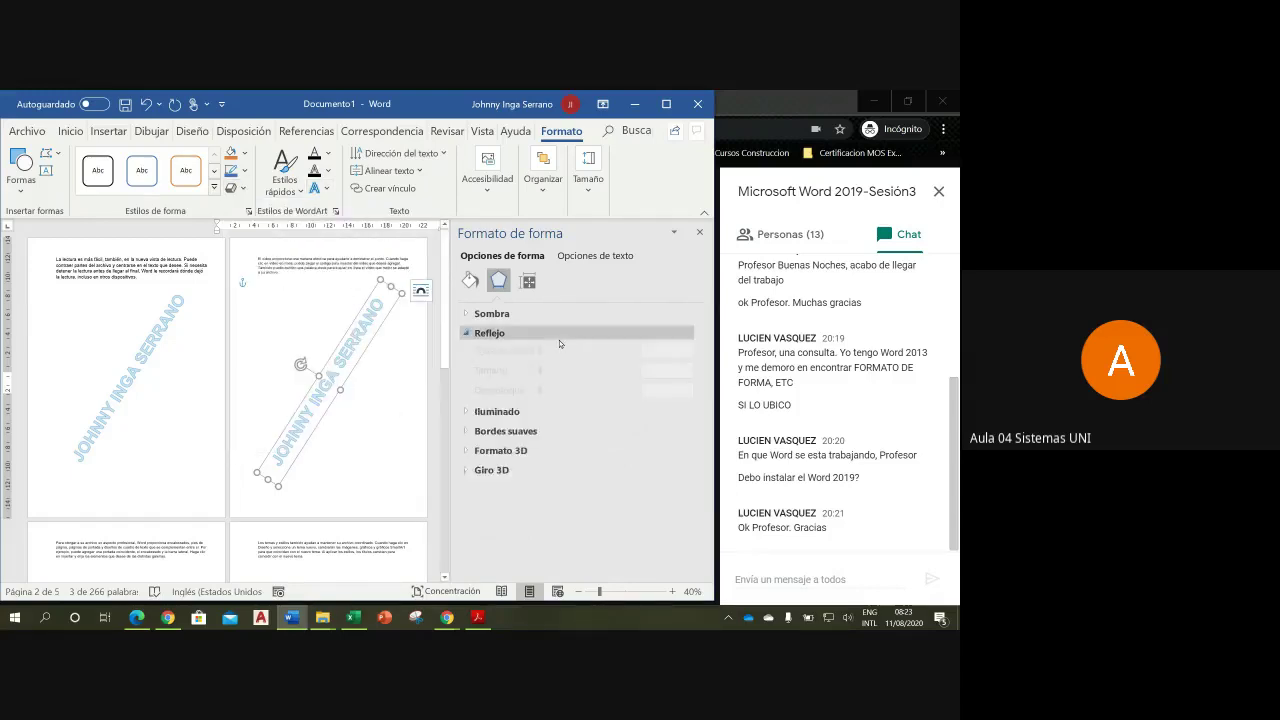
{"action": "left_click", "coordinate": [470, 333]}
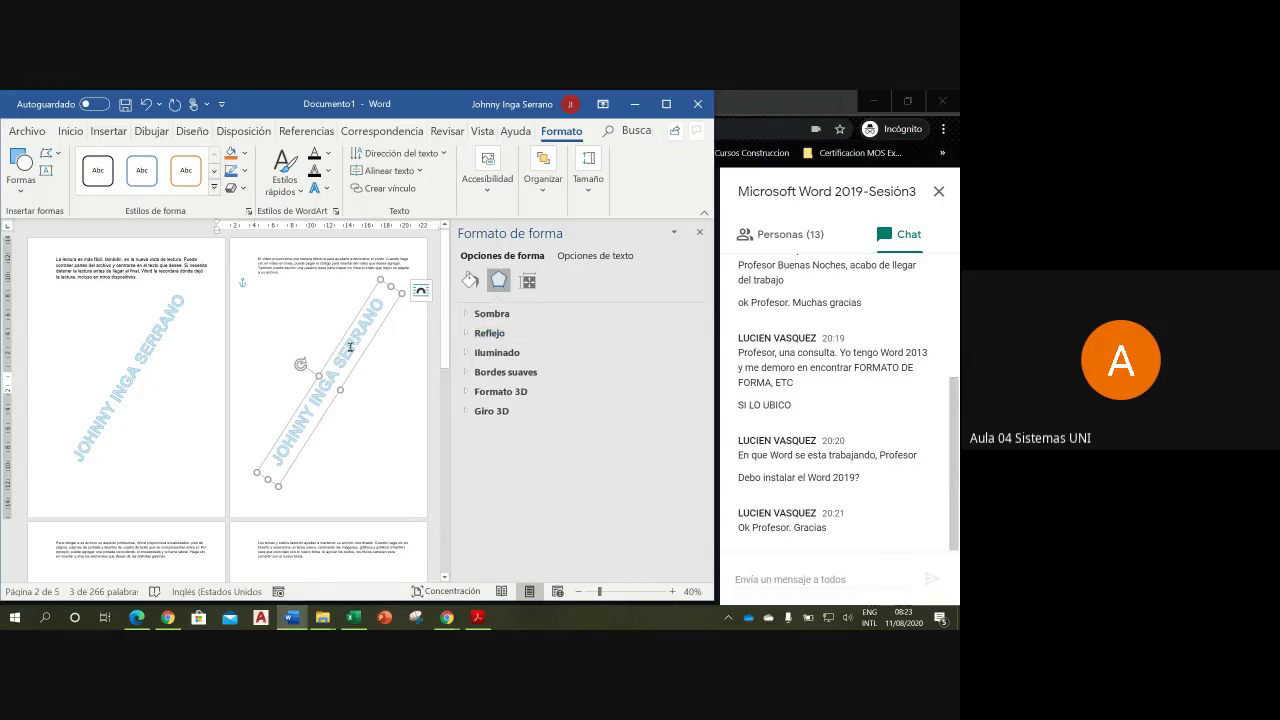
- Switch to Opciones de texto and review the lettering's fill, effects and text box settings
{"action": "left_click", "coordinate": [608, 258]}
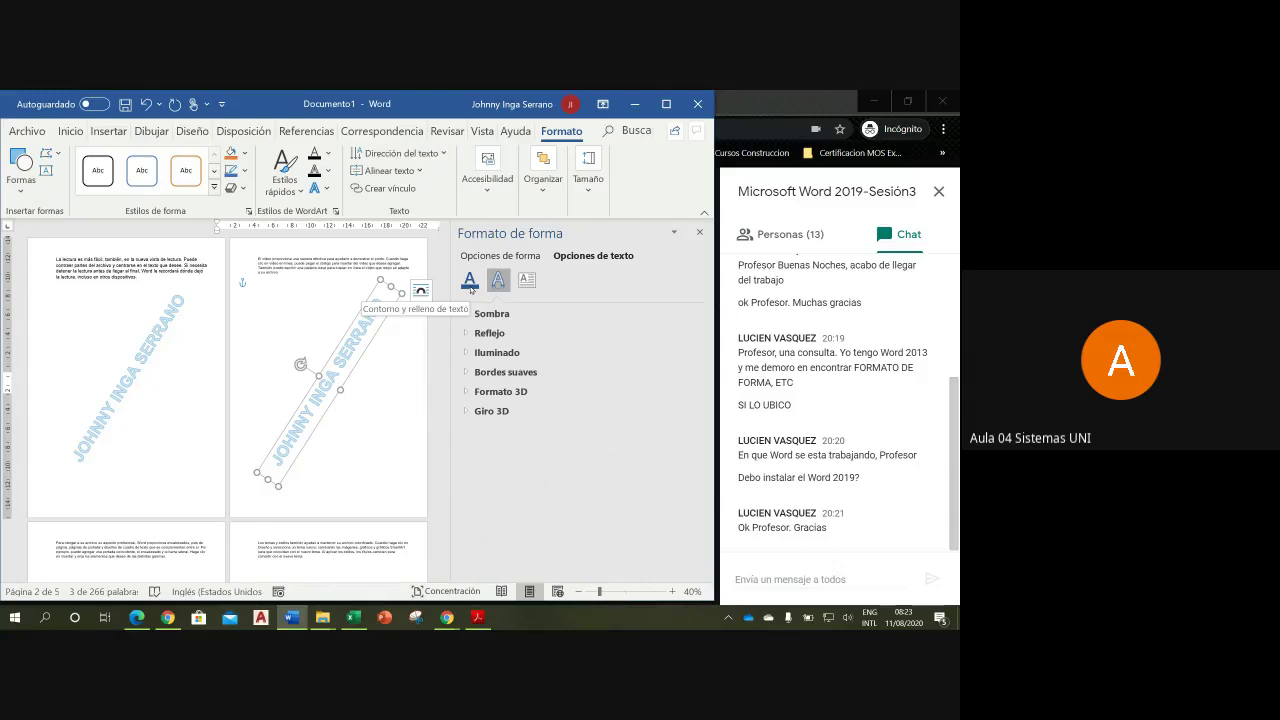
{"action": "left_click", "coordinate": [470, 283]}
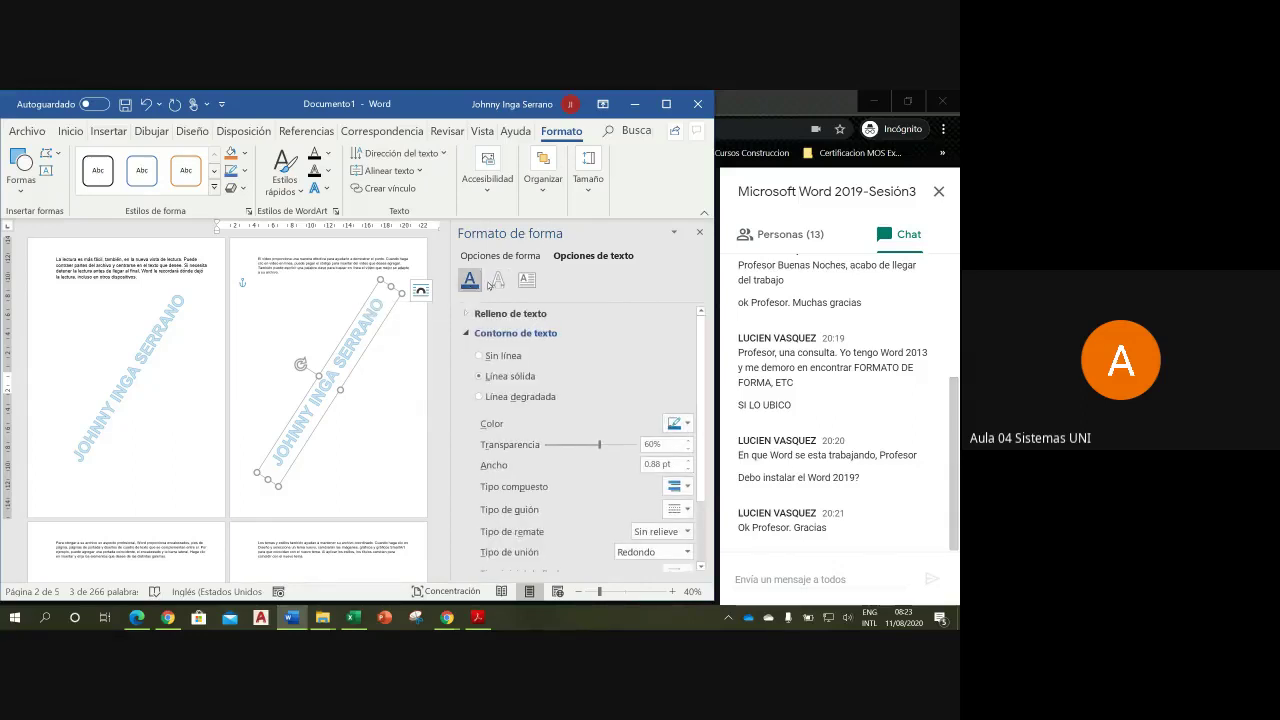
{"action": "left_click", "coordinate": [498, 281]}
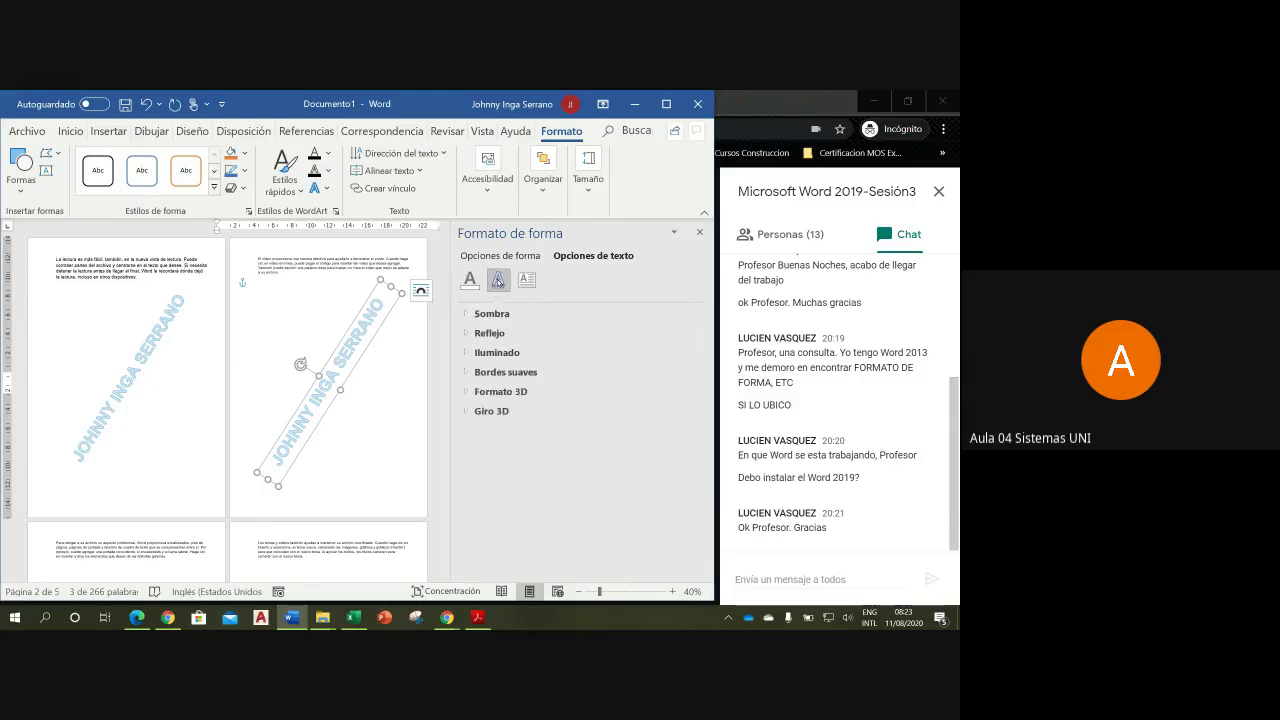
{"action": "left_click", "coordinate": [324, 190]}
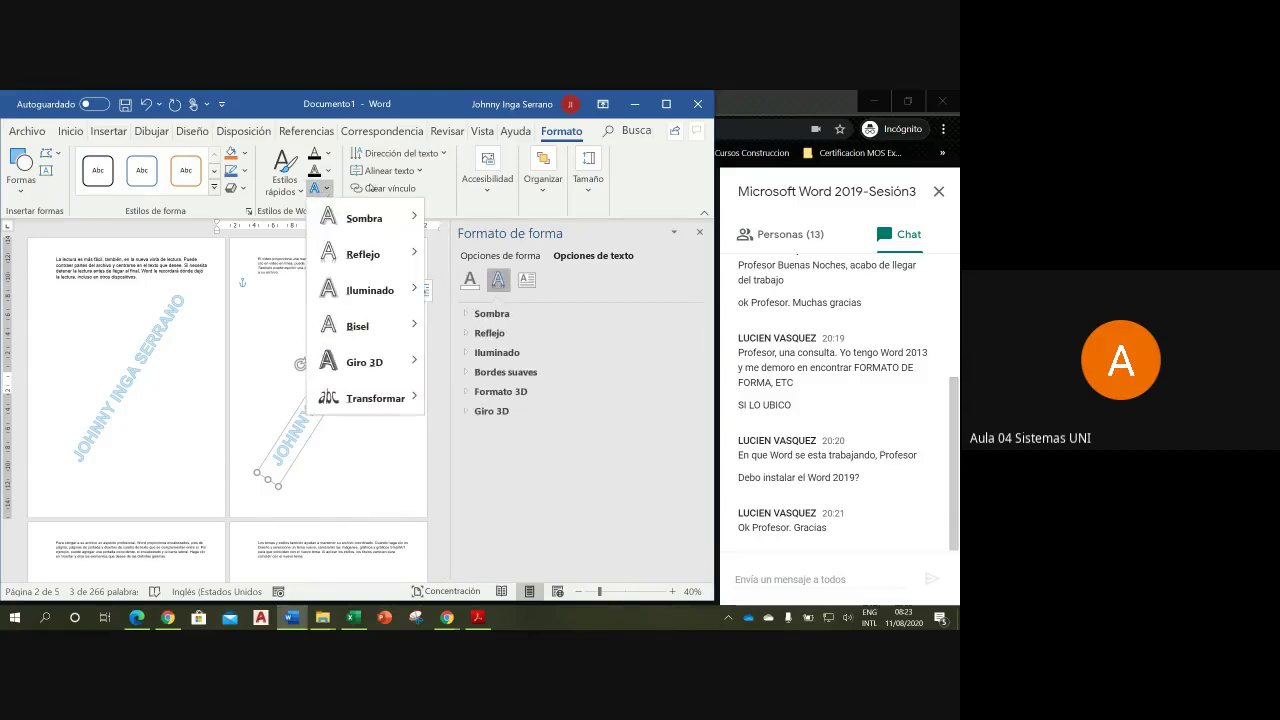
{"action": "left_click", "coordinate": [503, 287]}
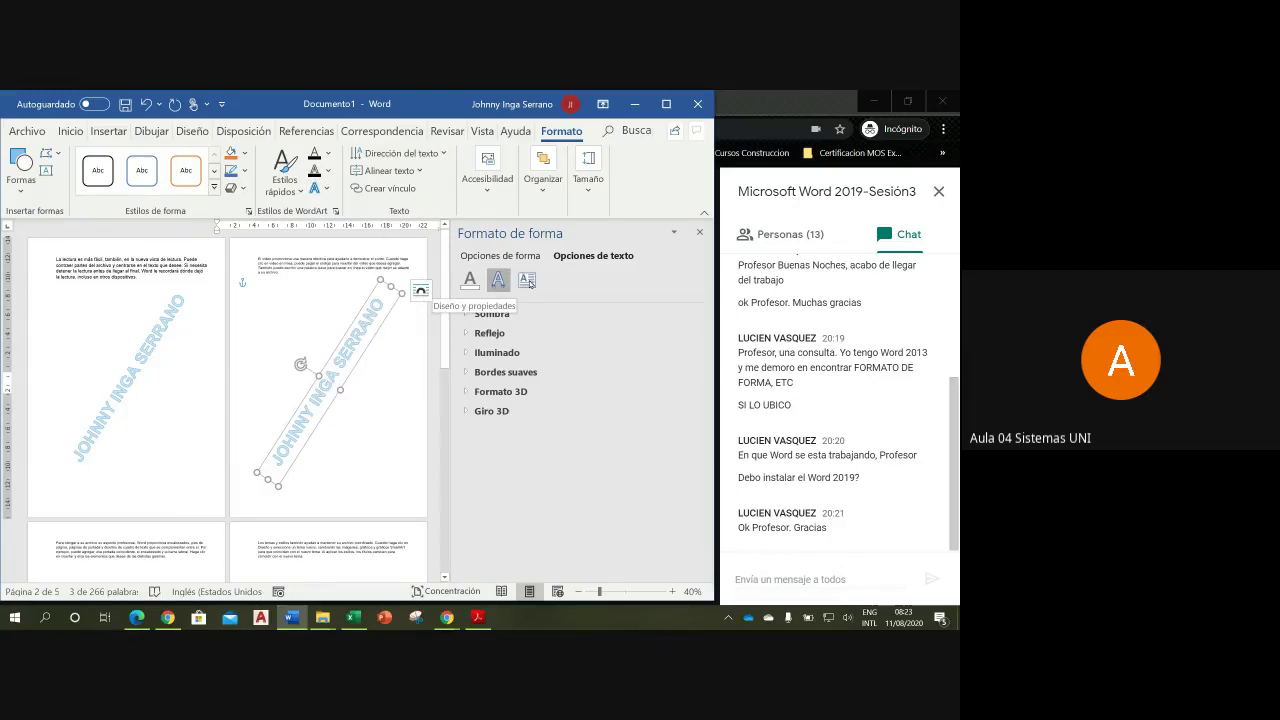
{"action": "left_click", "coordinate": [527, 281]}
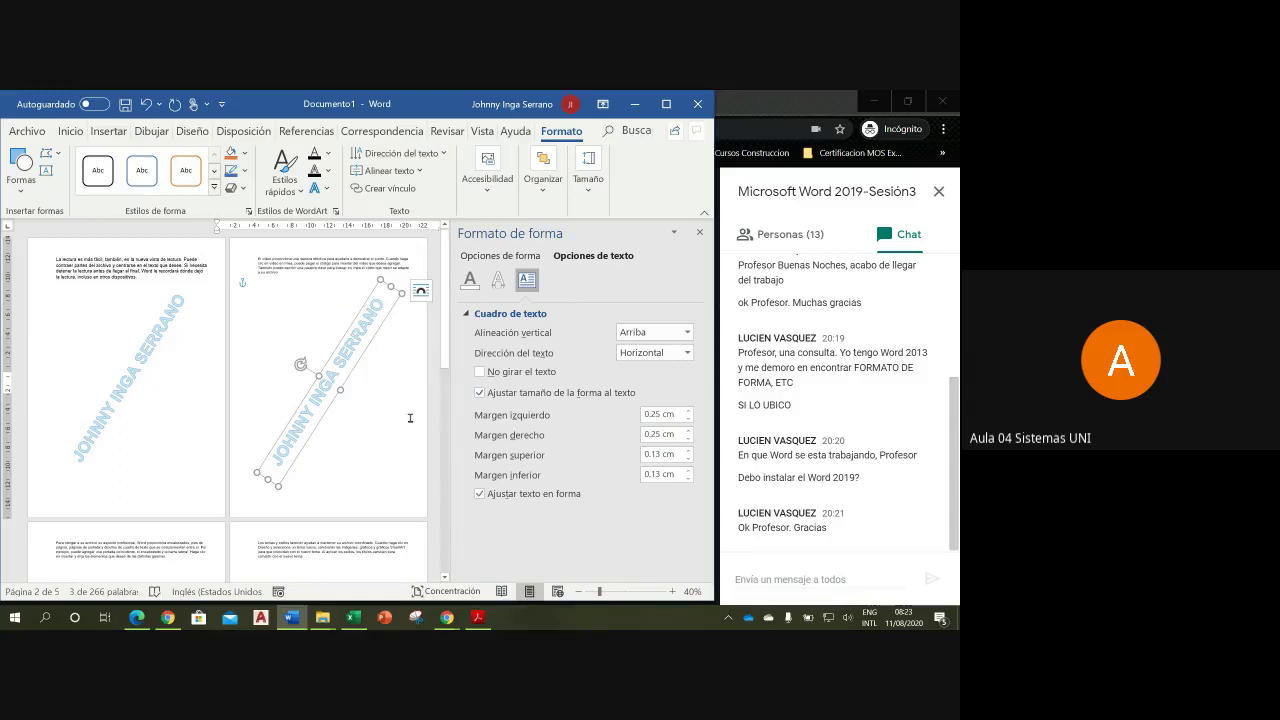
{"action": "left_click", "coordinate": [472, 282]}
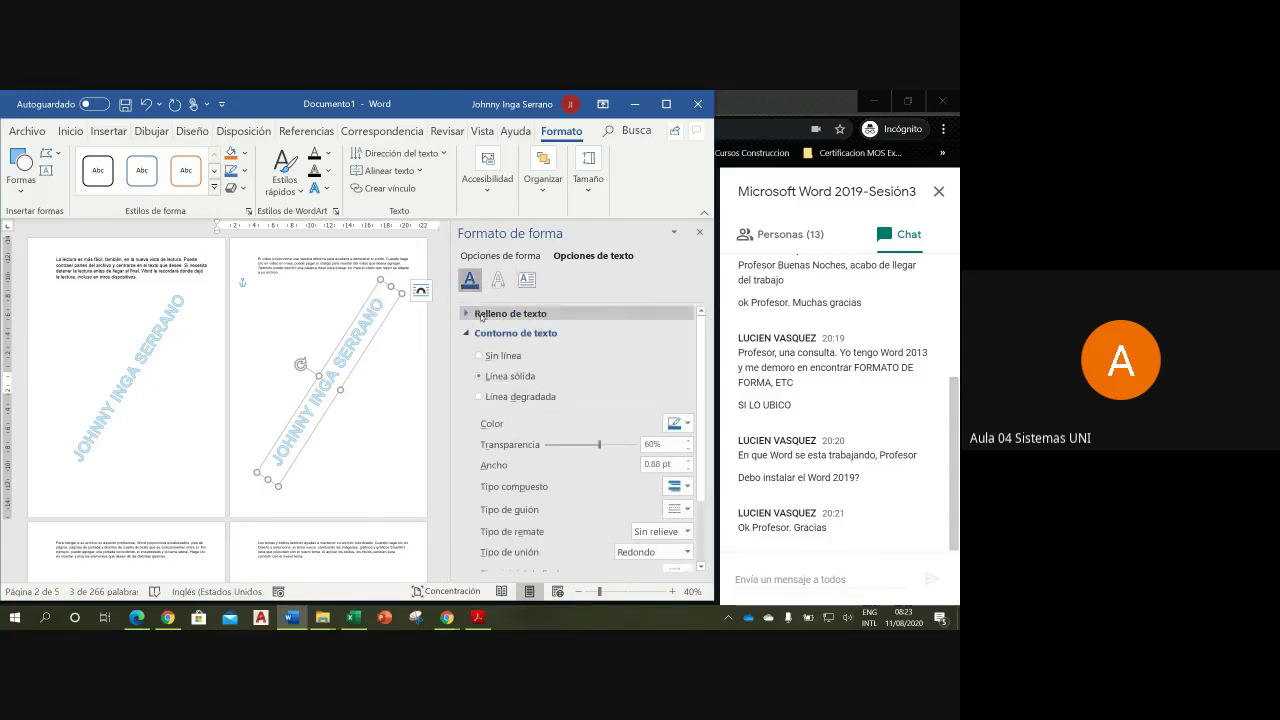
{"action": "left_click", "coordinate": [488, 333]}
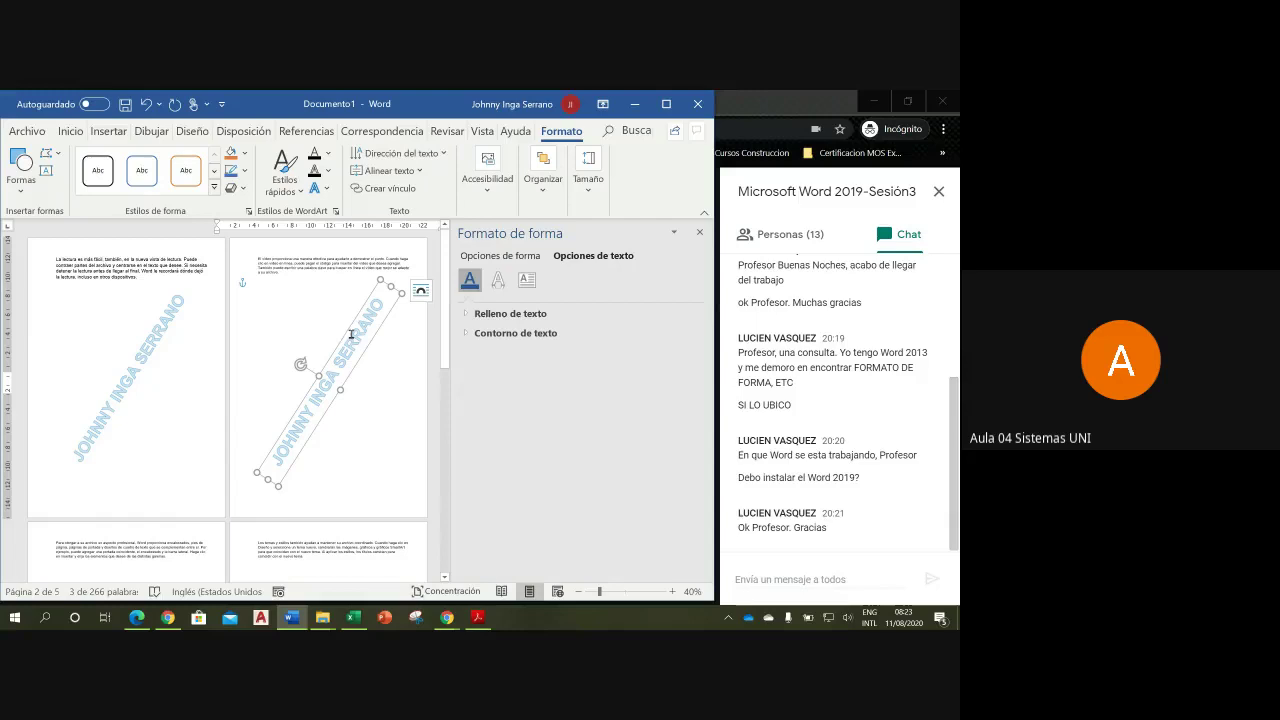
- Expand Relleno de texto to confirm the lettering's solid fill at 80% transparency
{"action": "left_click", "coordinate": [467, 315]}
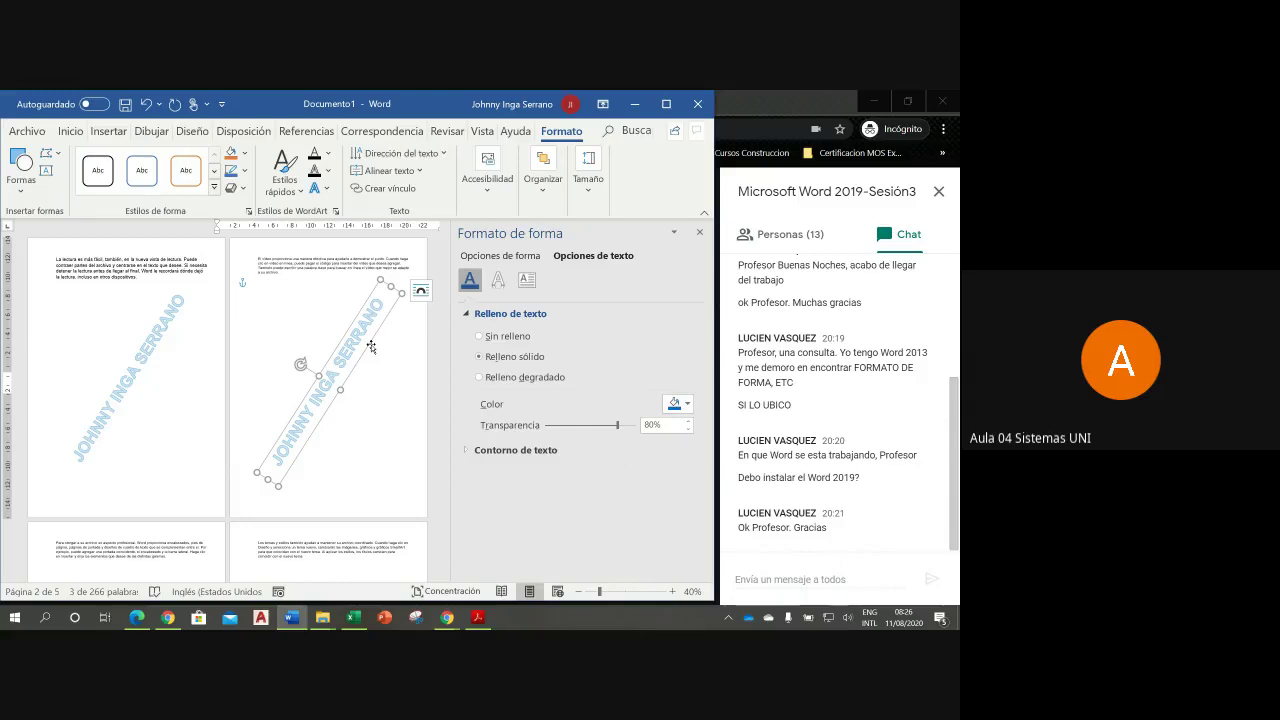
- Deselect the watermark and close the Formato de efectos de texto pane
{"action": "left_click", "coordinate": [397, 355]}
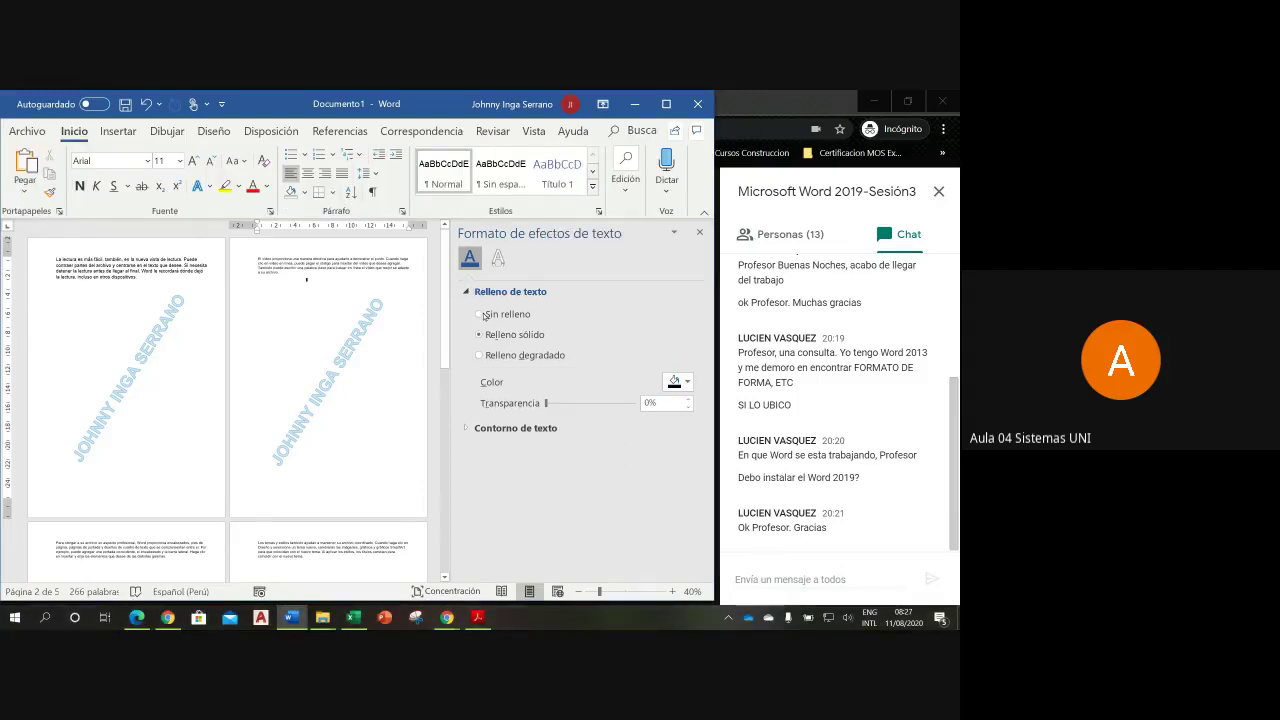
{"action": "left_click", "coordinate": [699, 232]}
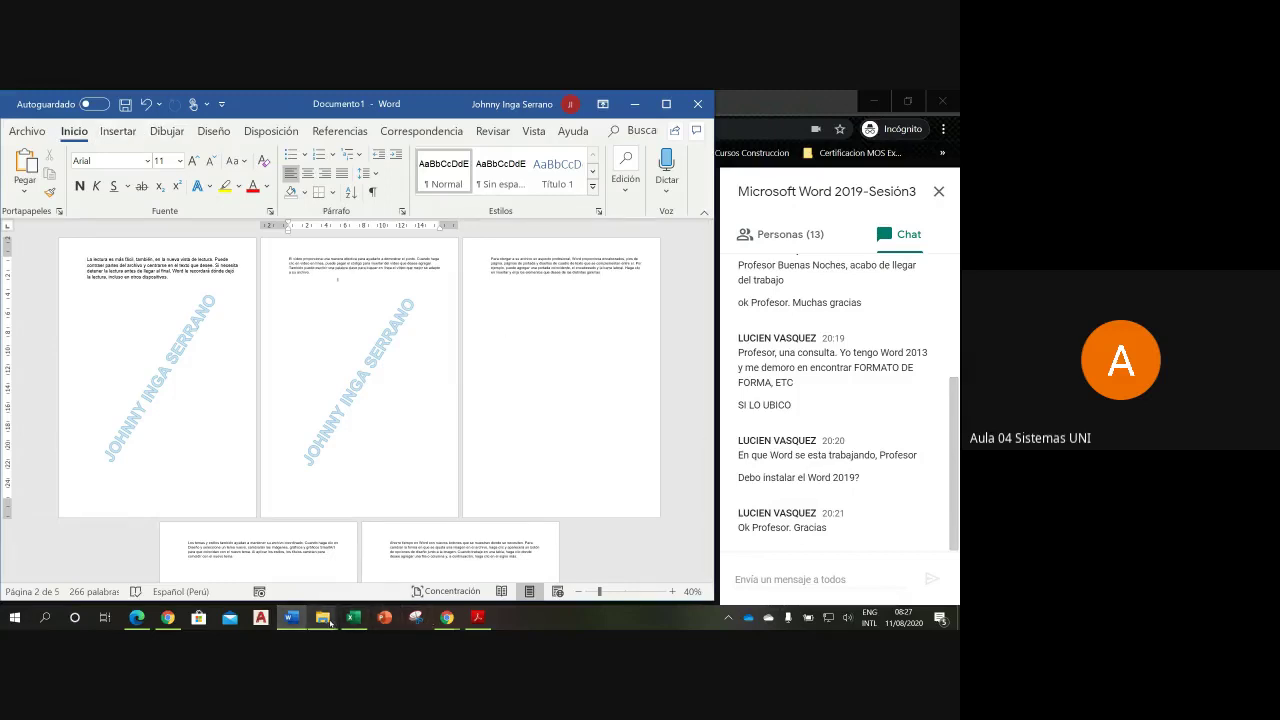
- Switch to Chrome and close the Práctica 02 Word 2019.pdf tab, returning to the OneDrive Prácticas folder
{"action": "mouse_move", "coordinate": [328, 622]}
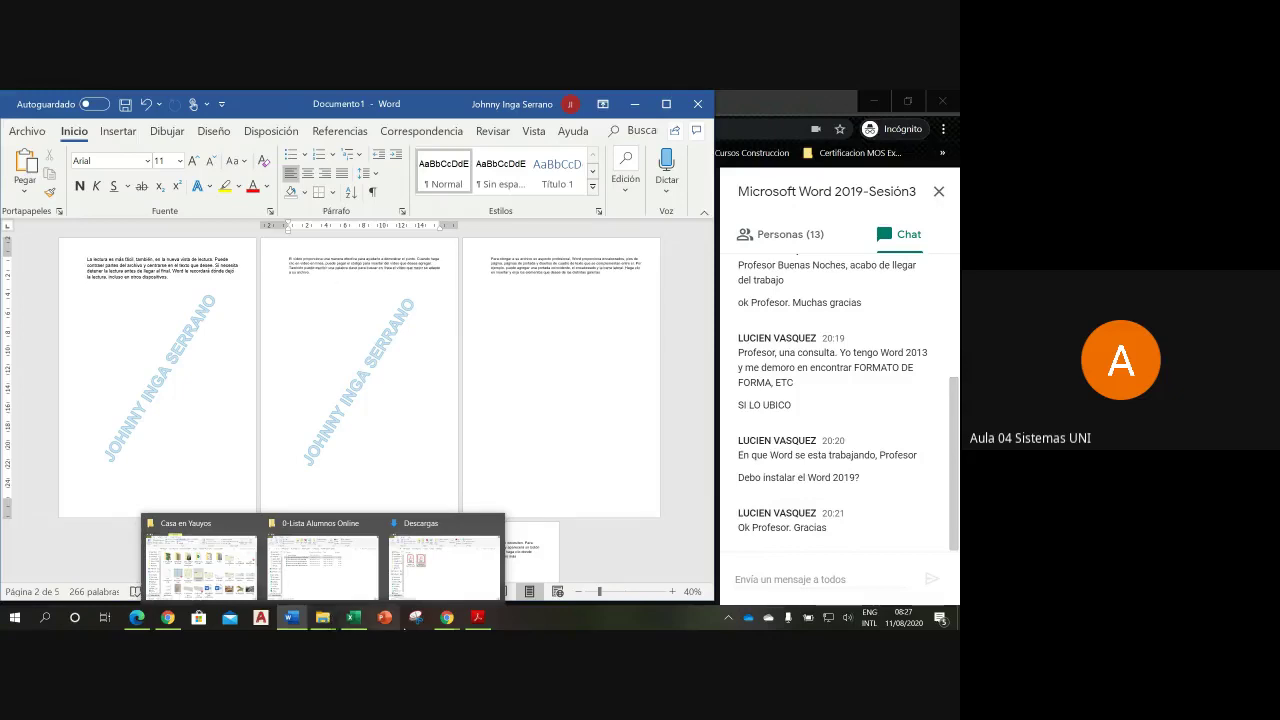
{"action": "mouse_move", "coordinate": [449, 621]}
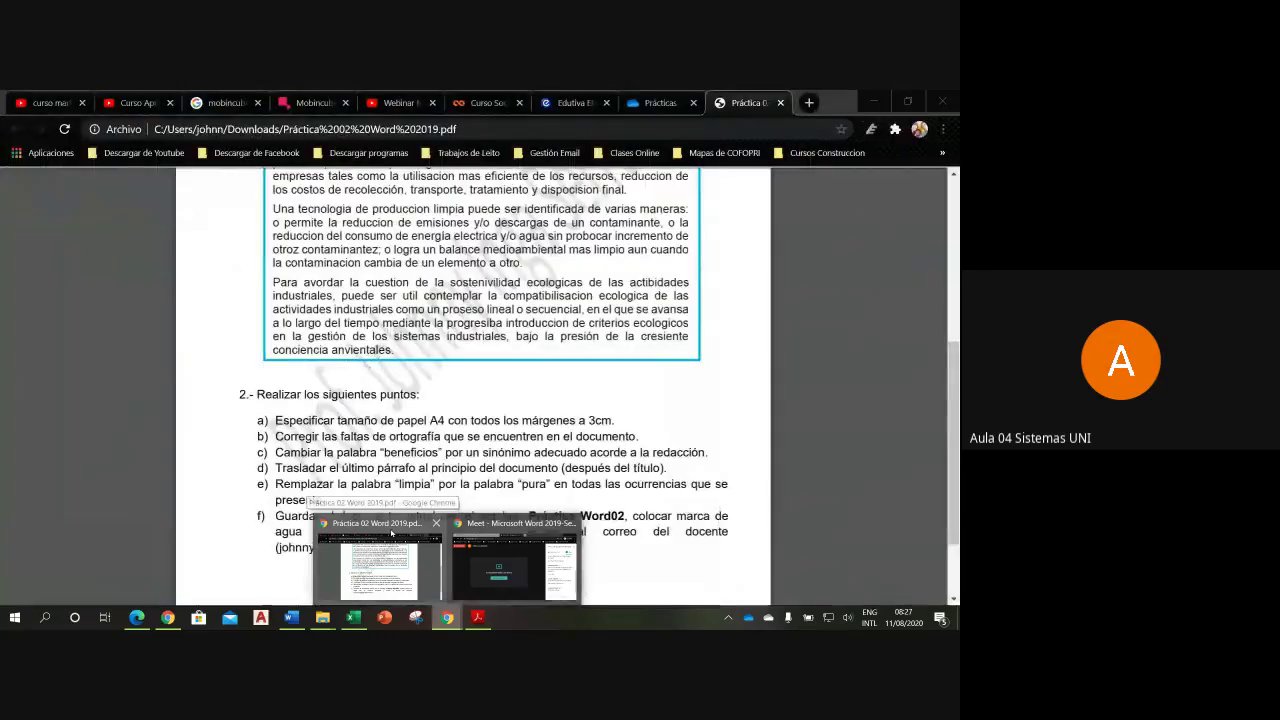
{"action": "left_click", "coordinate": [391, 533]}
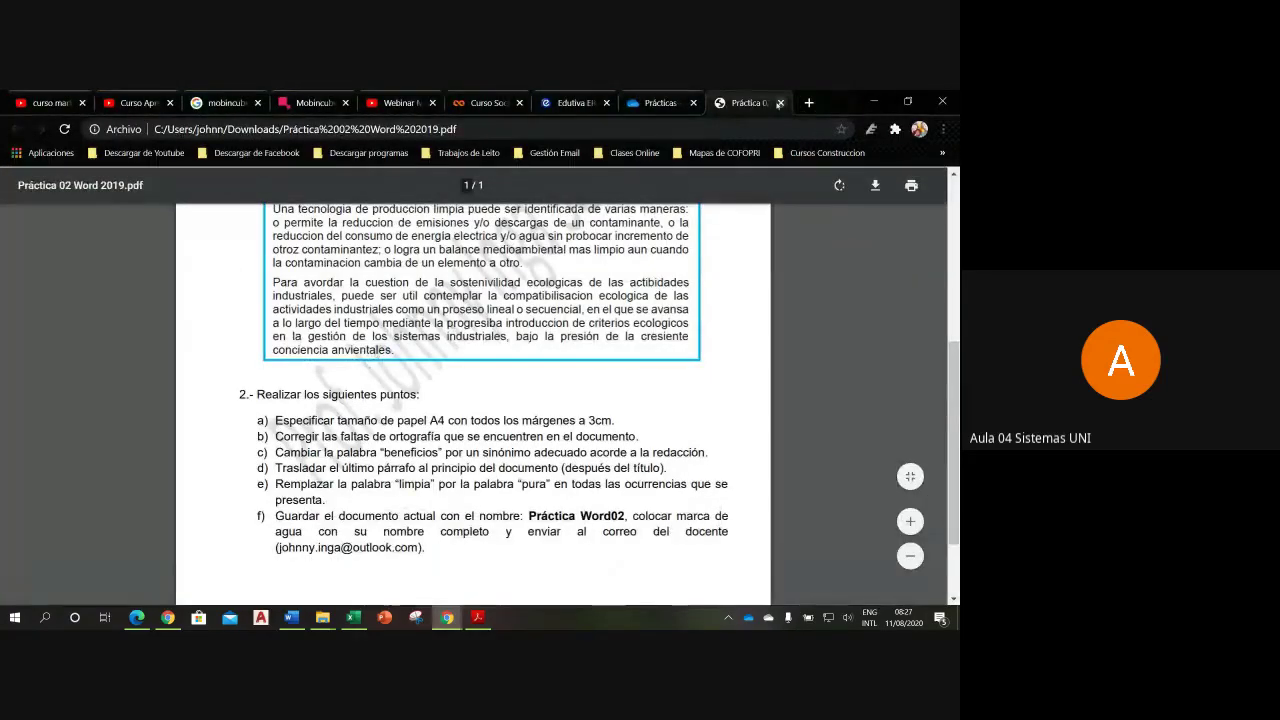
{"action": "left_click", "coordinate": [781, 103]}
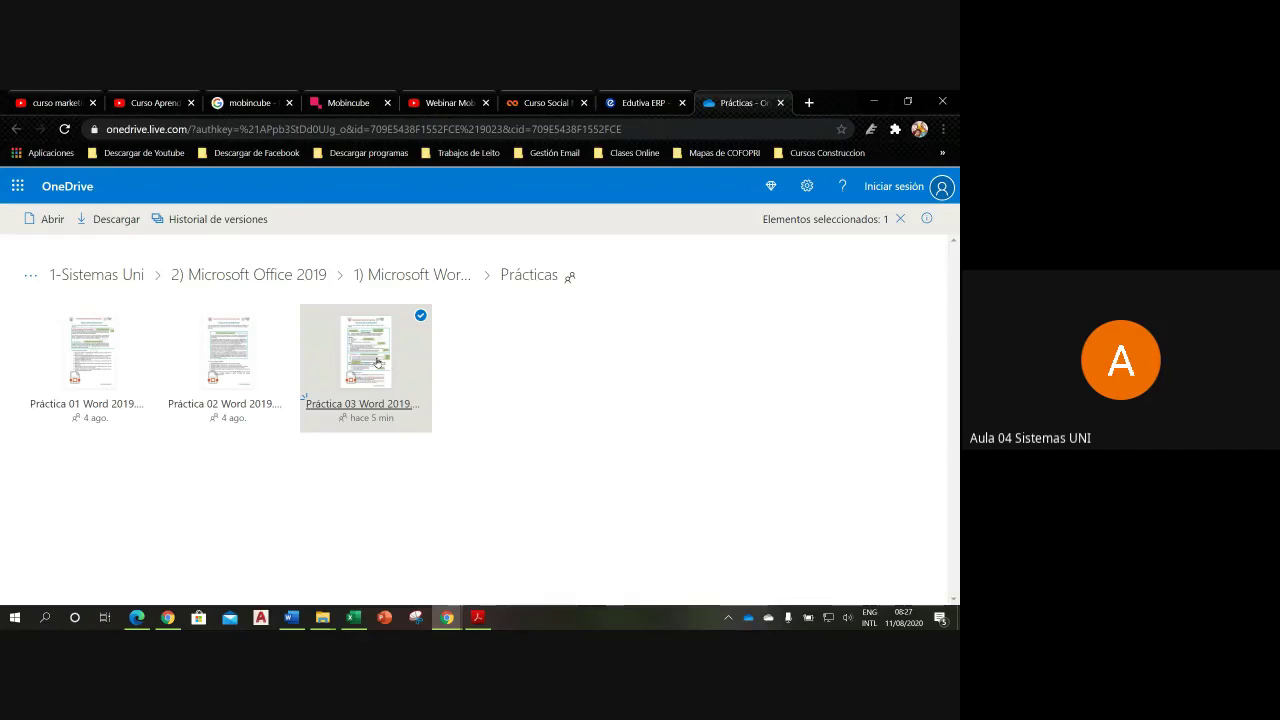
- Download the Práctica 03 Word 2019 PDF from OneDrive, open it, and scroll to section 2
{"action": "left_click", "coordinate": [378, 362]}
{"action": "right_click", "coordinate": [378, 362]}
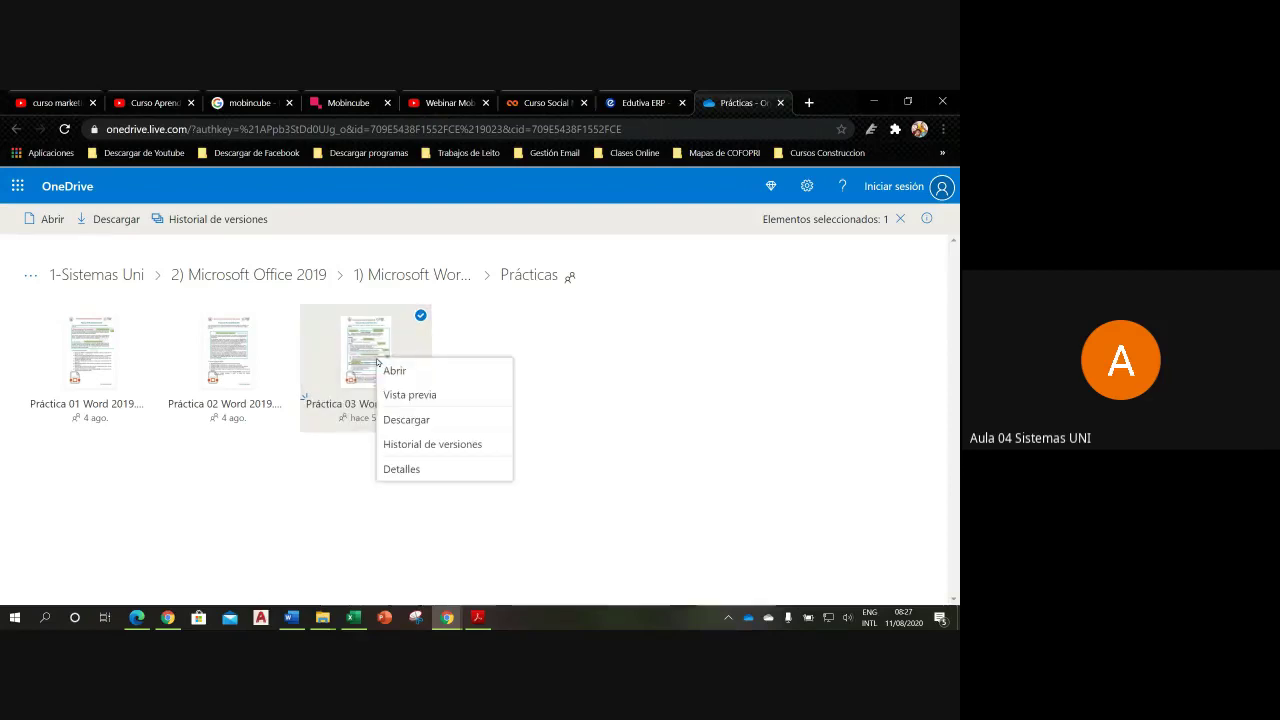
{"action": "left_click", "coordinate": [418, 418]}
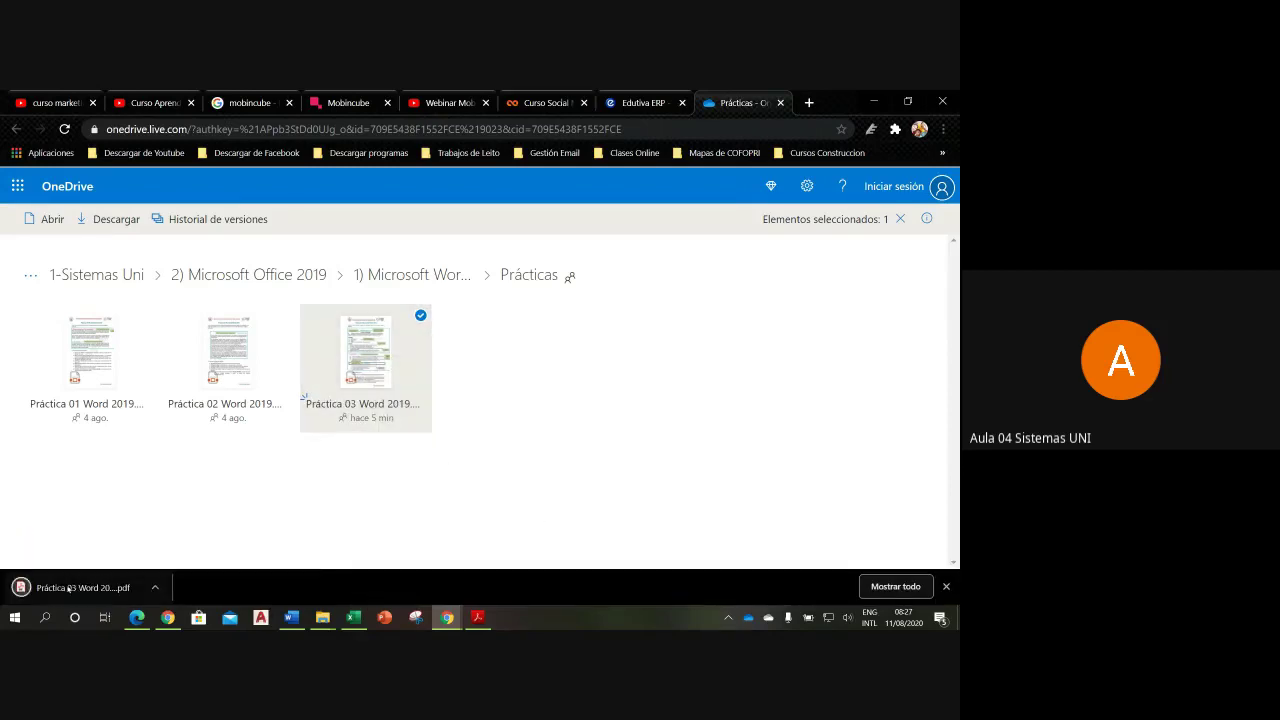
{"action": "left_click", "coordinate": [68, 588]}
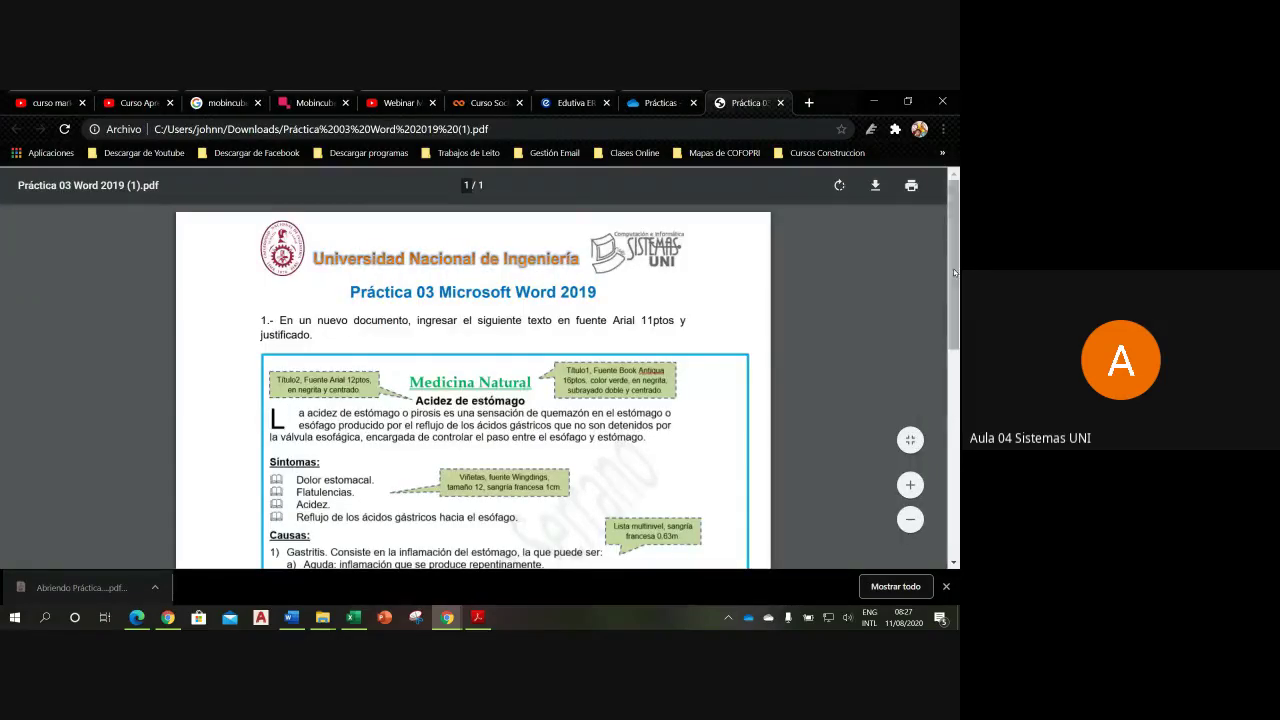
{"action": "left_click_drag", "start_coordinate": [955, 272], "coordinate": [955, 482]}
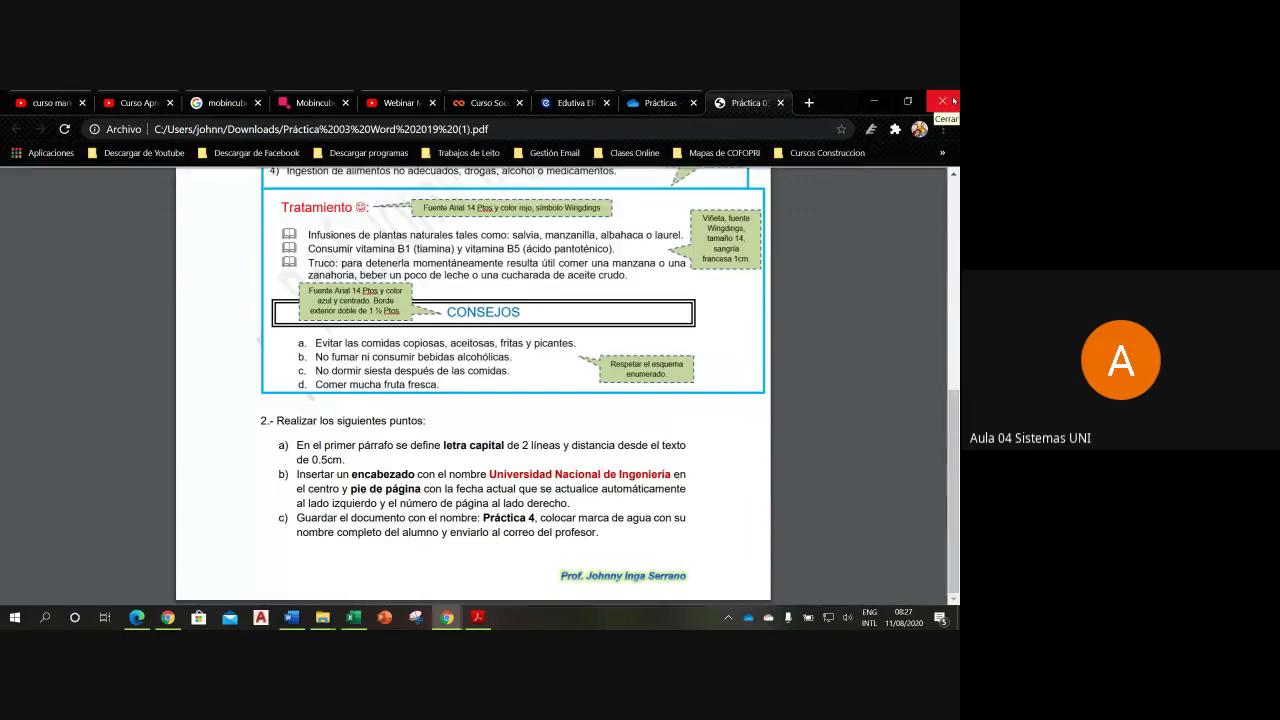
- Check the open PDFs in Acrobat and Chrome, then open Descargas in File Explorer
{"action": "left_click", "coordinate": [478, 617]}
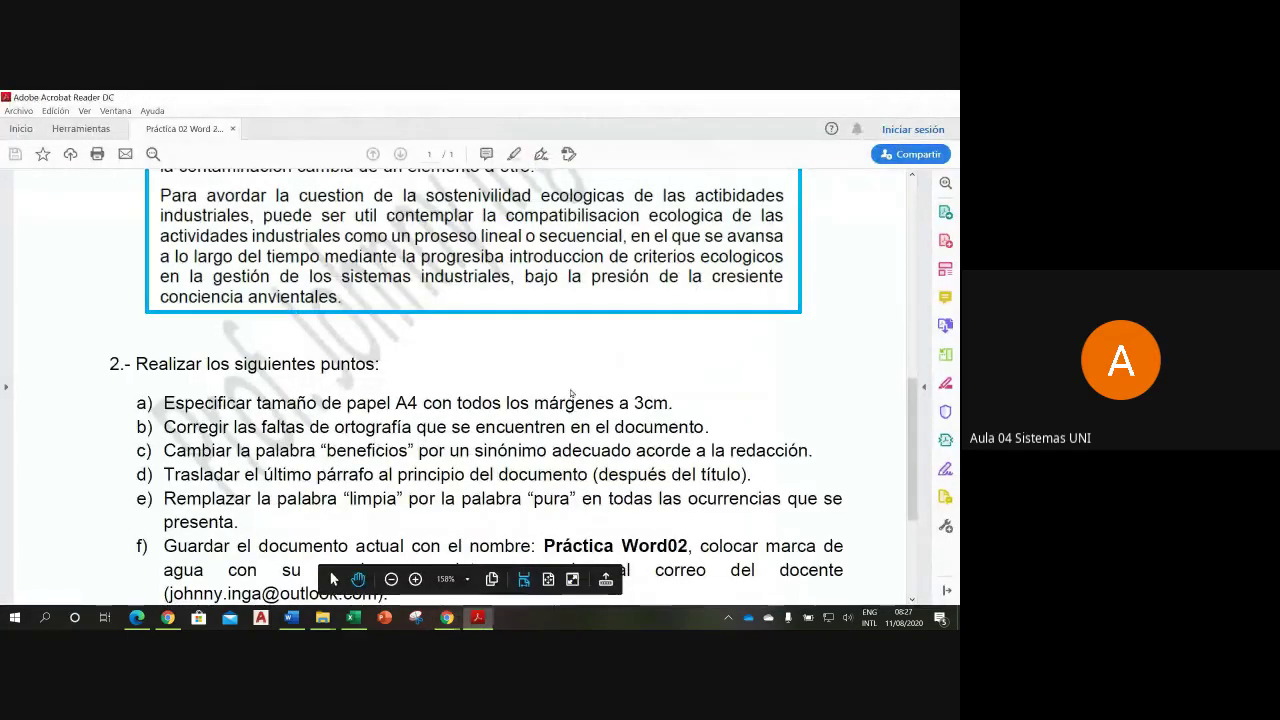
{"action": "left_click", "coordinate": [447, 617]}
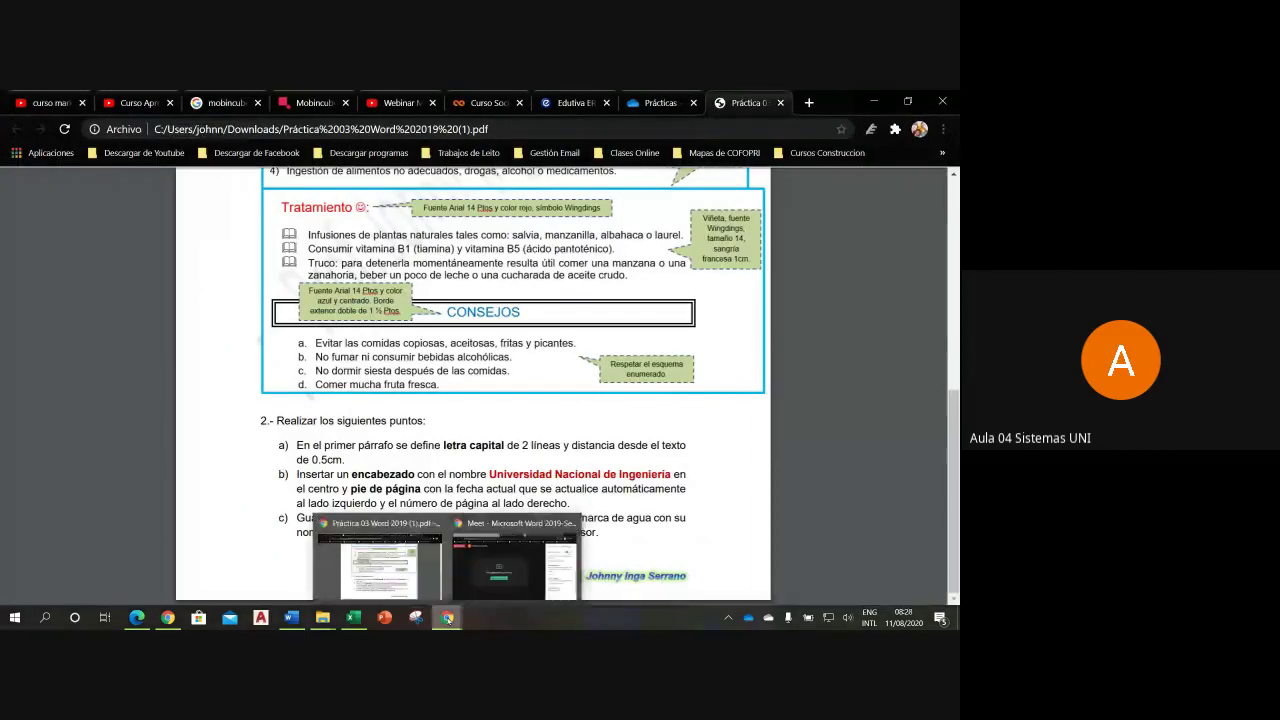
{"action": "mouse_move", "coordinate": [322, 617]}
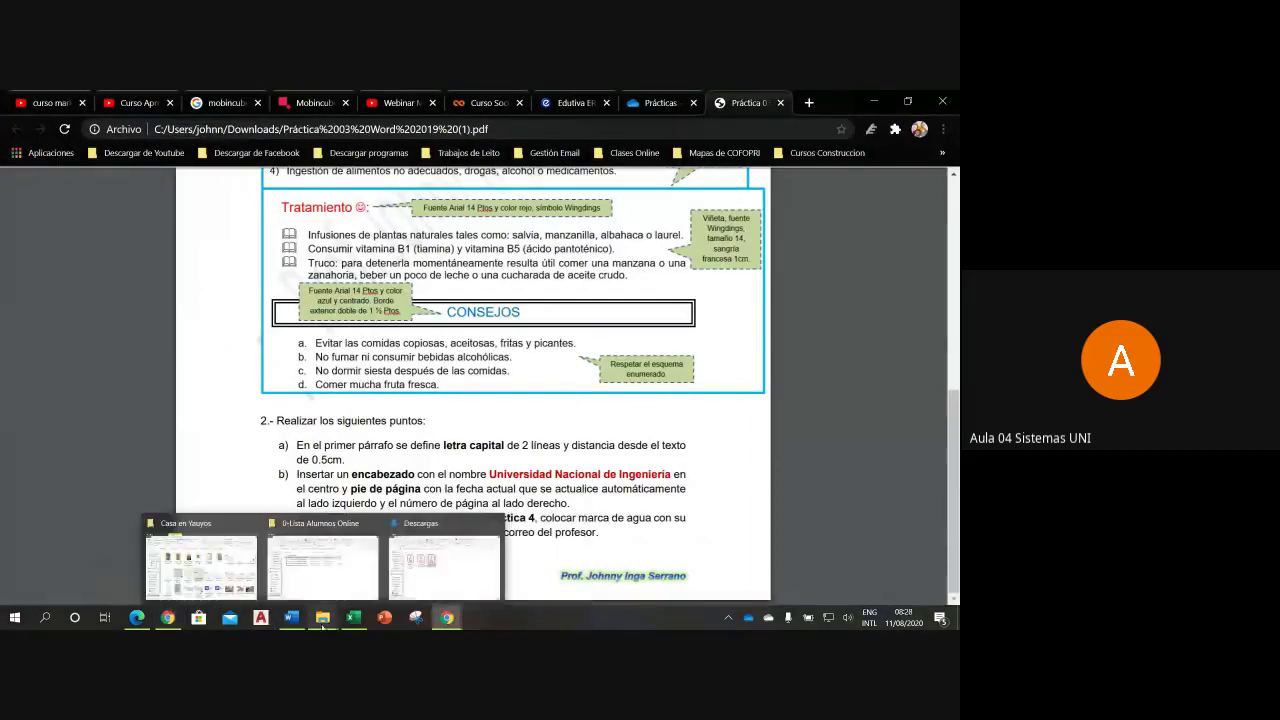
{"action": "left_click", "coordinate": [200, 560]}
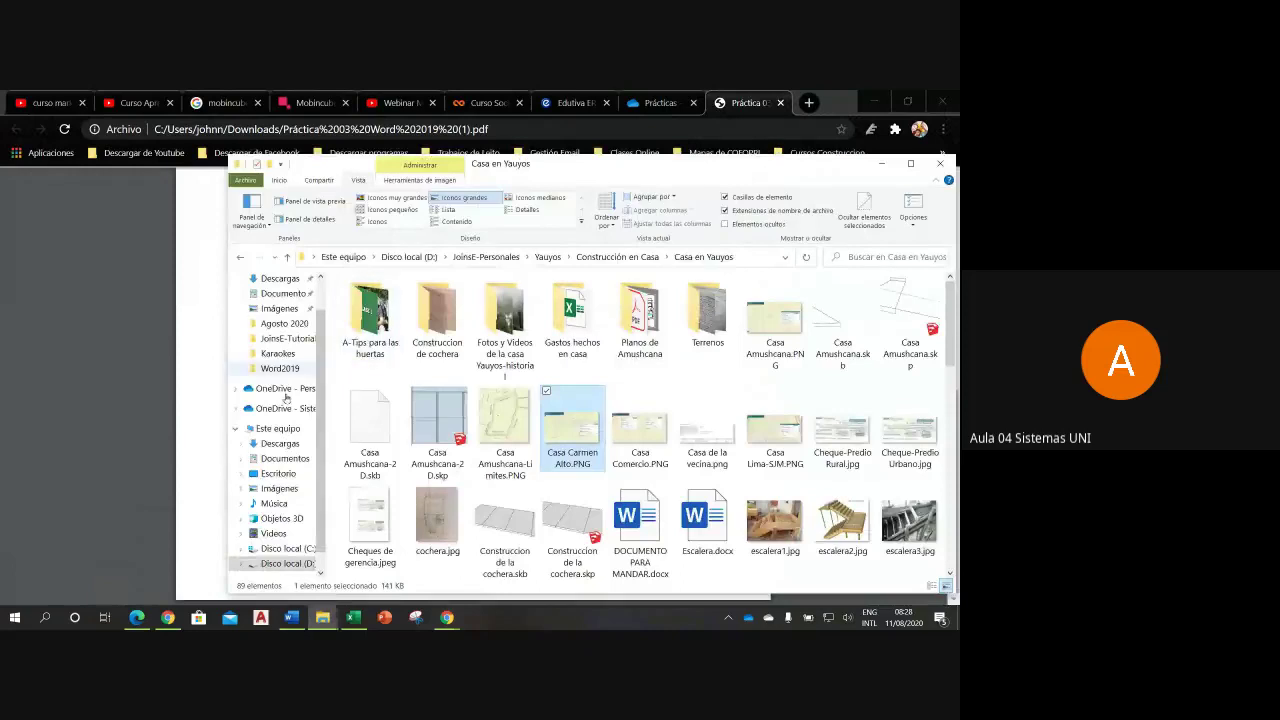
{"action": "left_click", "coordinate": [282, 443]}
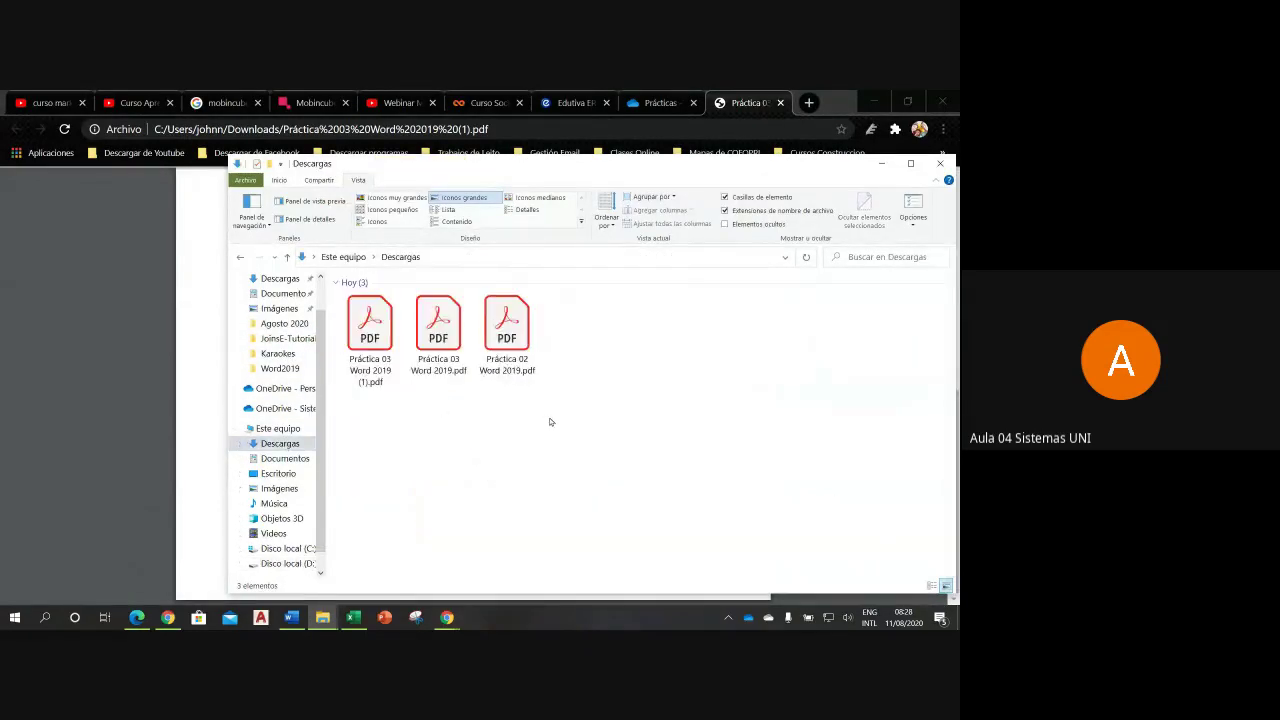
- Open 'Práctica 03 Word 2019 (1).pdf' in Acrobat Reader, scroll through it, and close it
{"action": "double_click", "coordinate": [381, 358]}
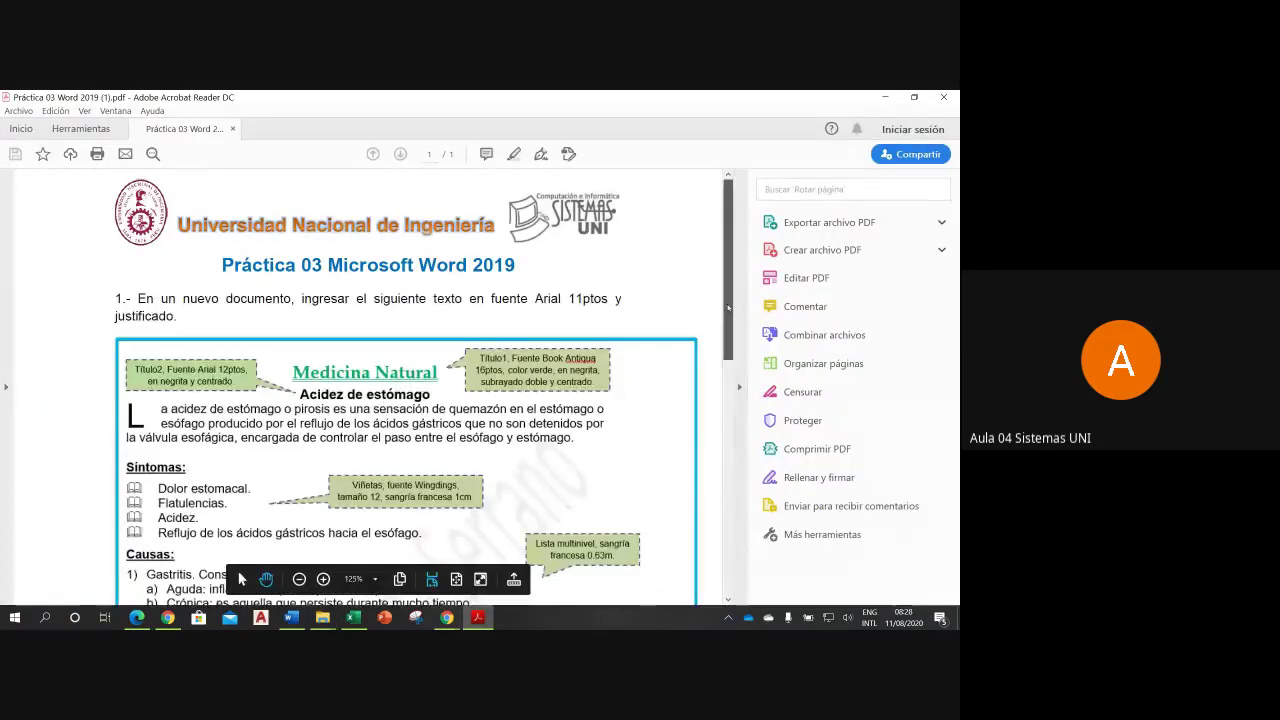
{"action": "left_click_drag", "start_coordinate": [729, 320], "coordinate": [733, 550]}
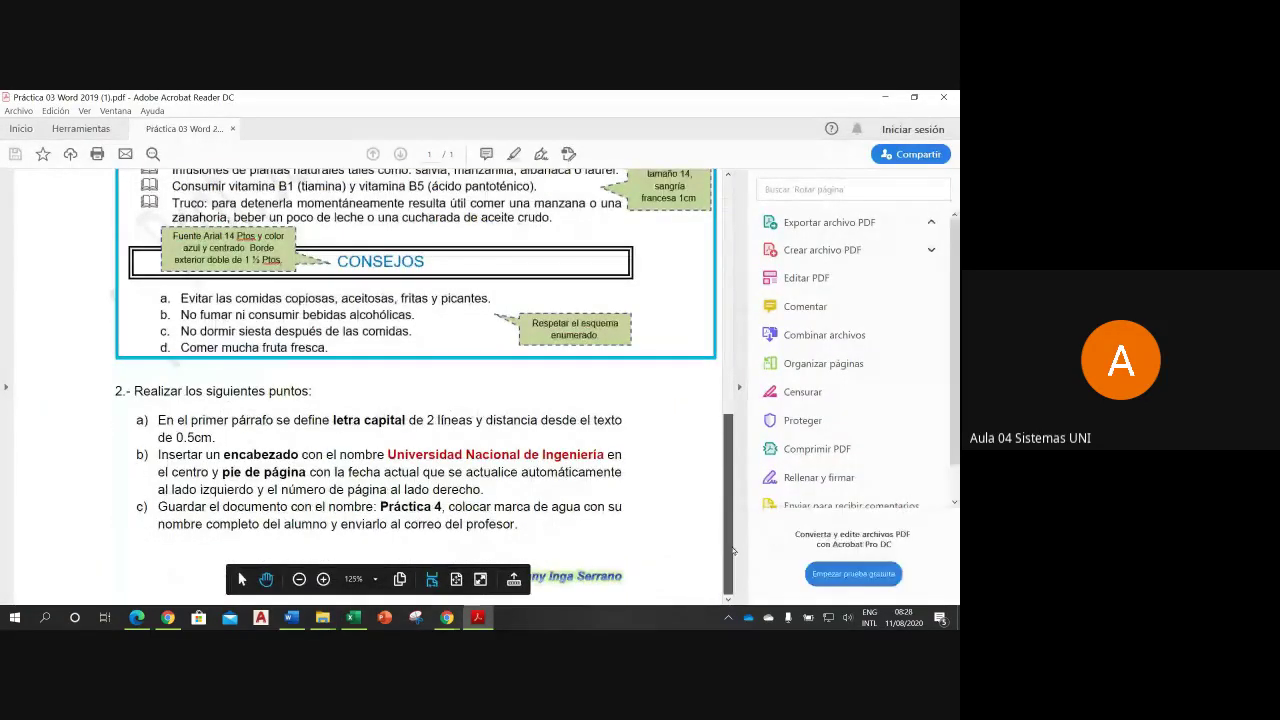
{"action": "left_click", "coordinate": [943, 97]}
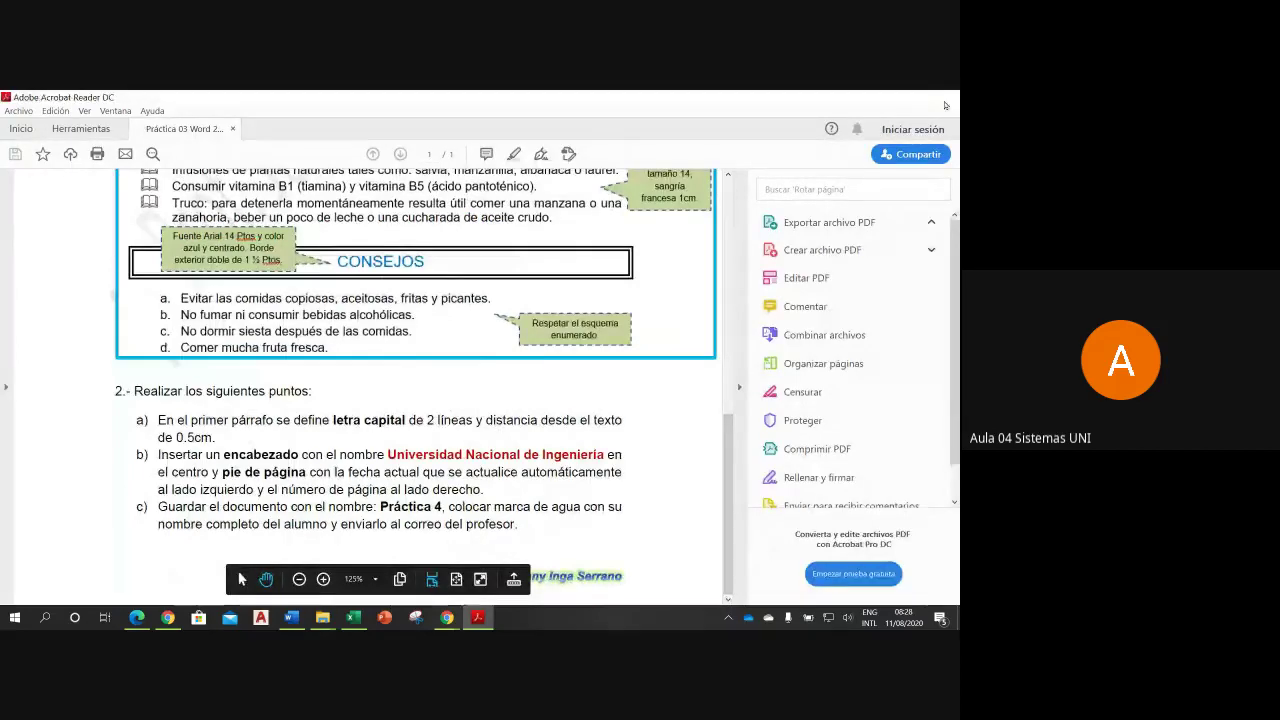
- Open the other Práctica 03 Word 2019 PDF copy, scroll through it, and close Acrobat
{"action": "double_click", "coordinate": [453, 345]}
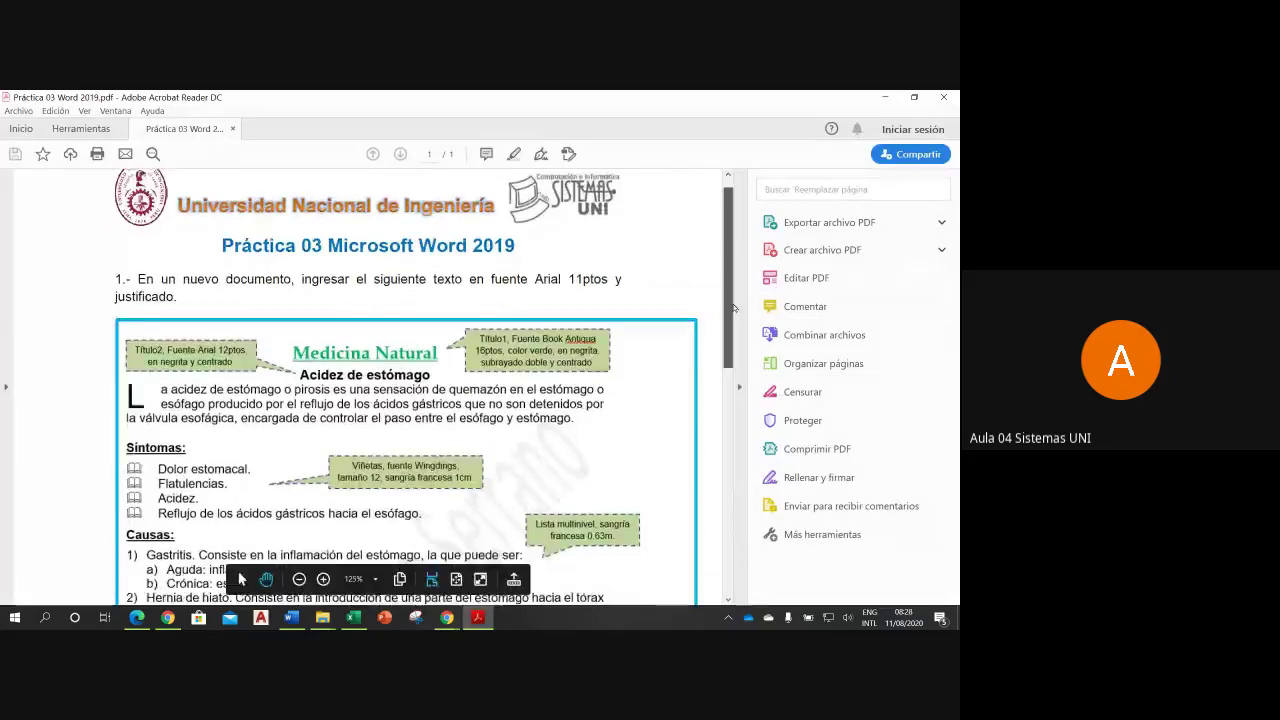
{"action": "left_click_drag", "start_coordinate": [729, 318], "coordinate": [729, 556]}
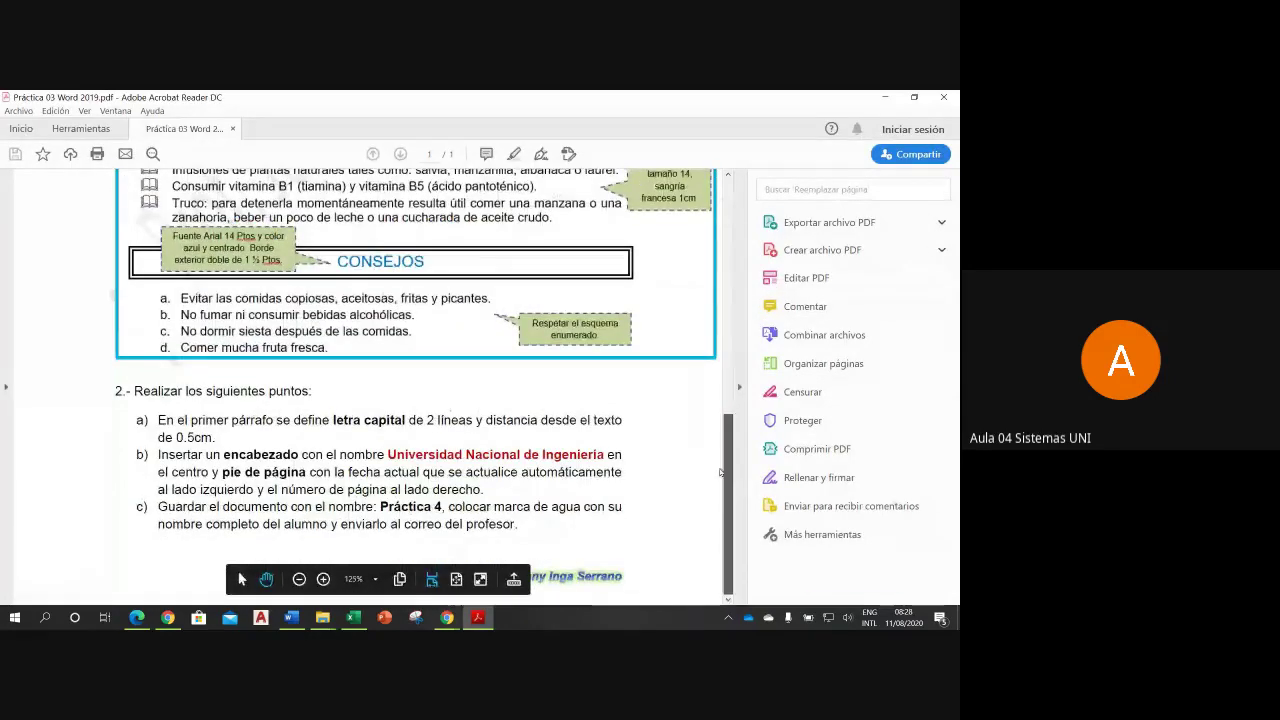
{"action": "left_click", "coordinate": [937, 100]}
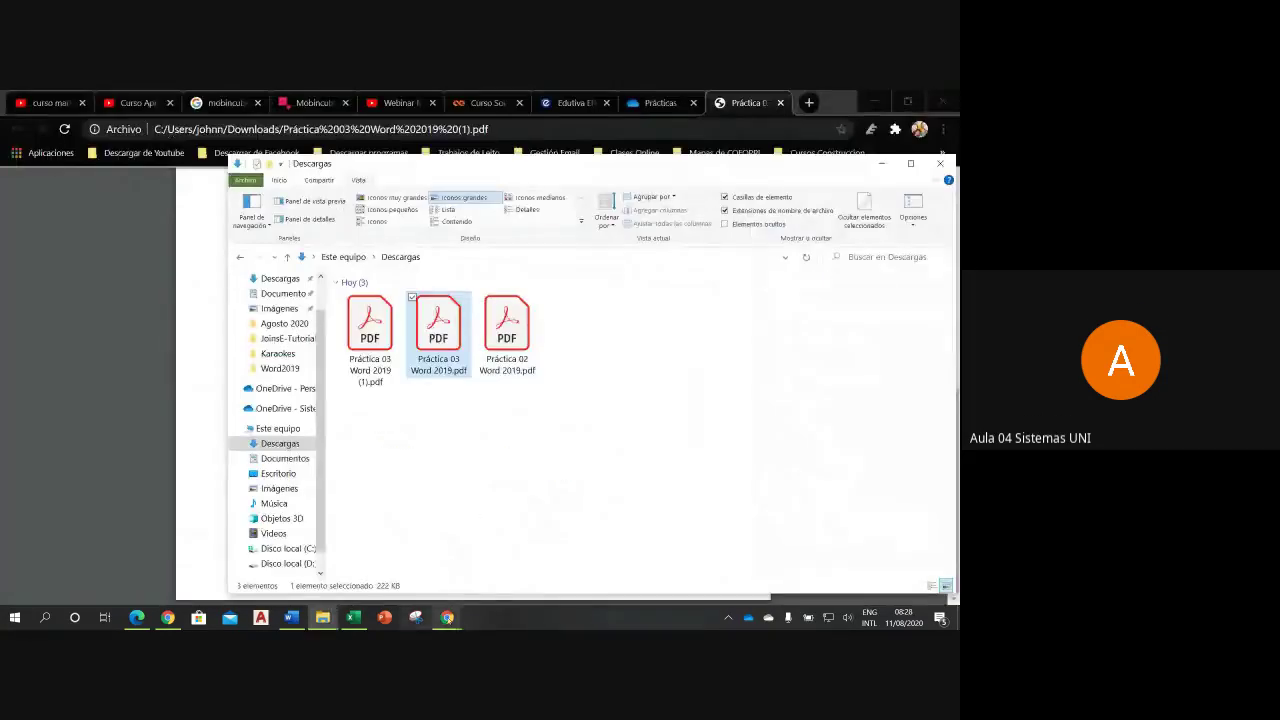
- Preview Práctica 03 Word 2019 online in OneDrive's Prácticas folder, then return to the listing
{"action": "mouse_move", "coordinate": [447, 617]}
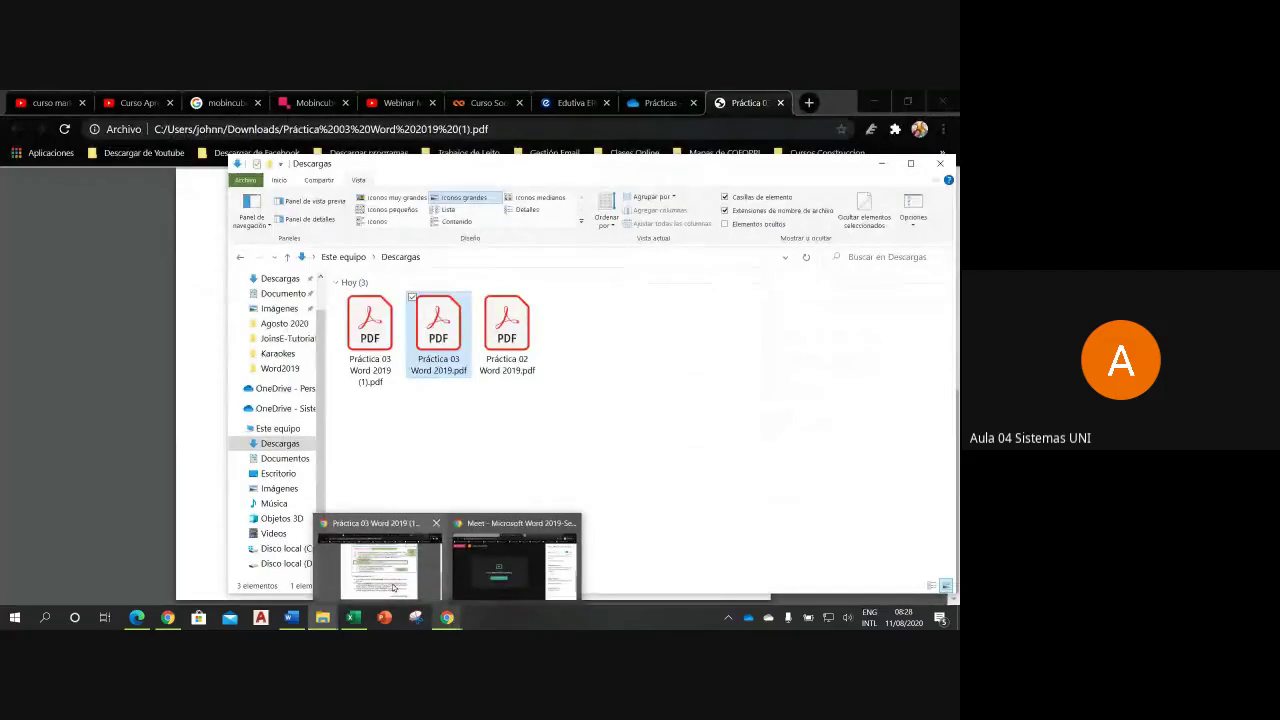
{"action": "mouse_move", "coordinate": [376, 591]}
{"action": "left_click", "coordinate": [136, 617]}
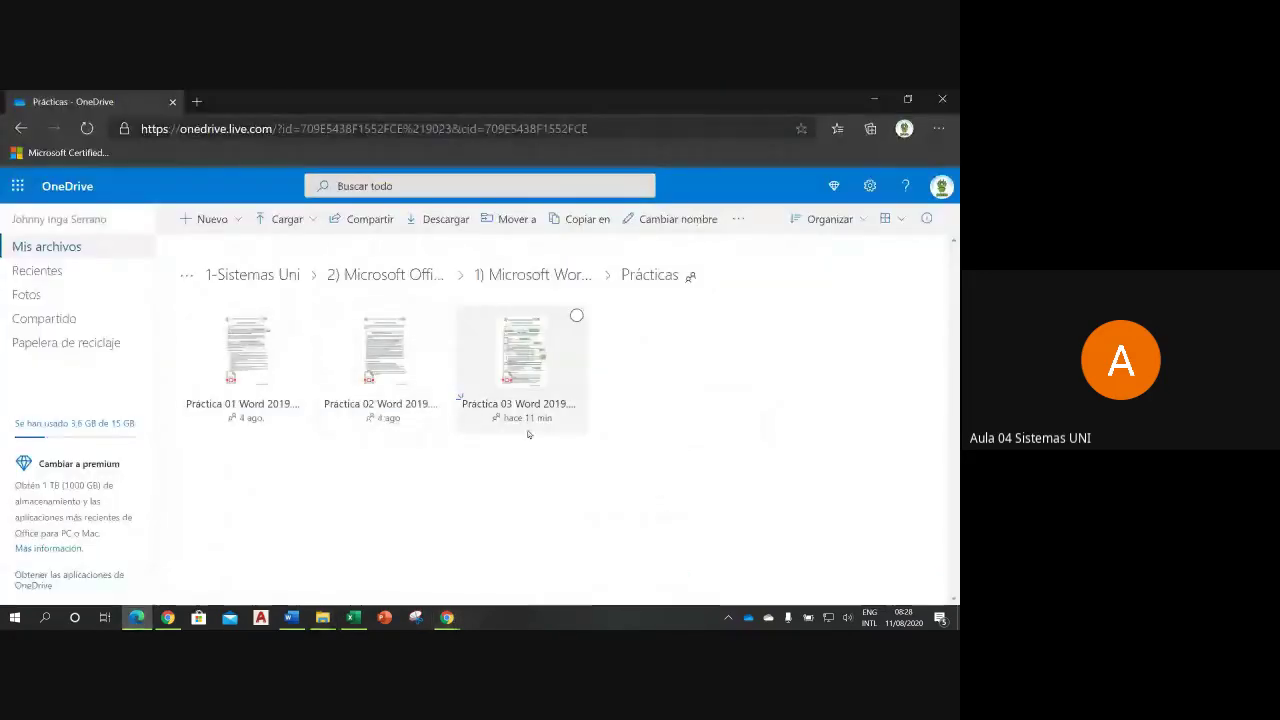
{"action": "left_click", "coordinate": [533, 359]}
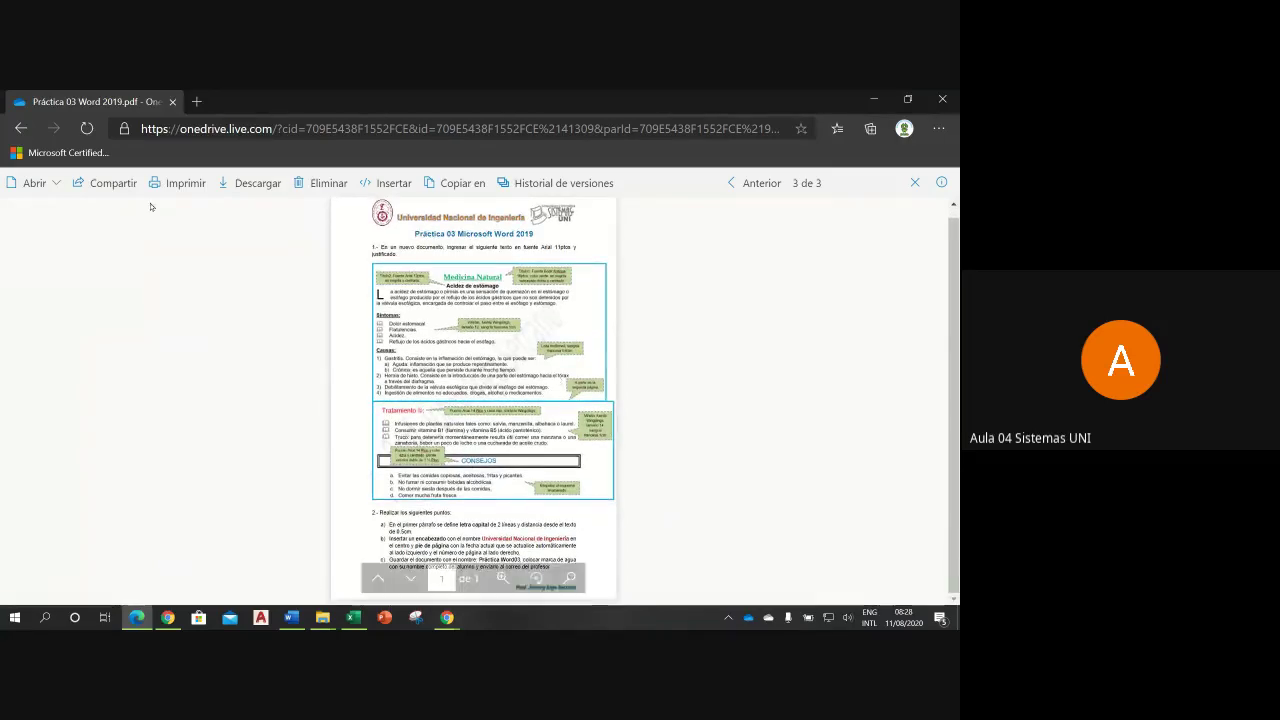
{"action": "left_click", "coordinate": [20, 128]}
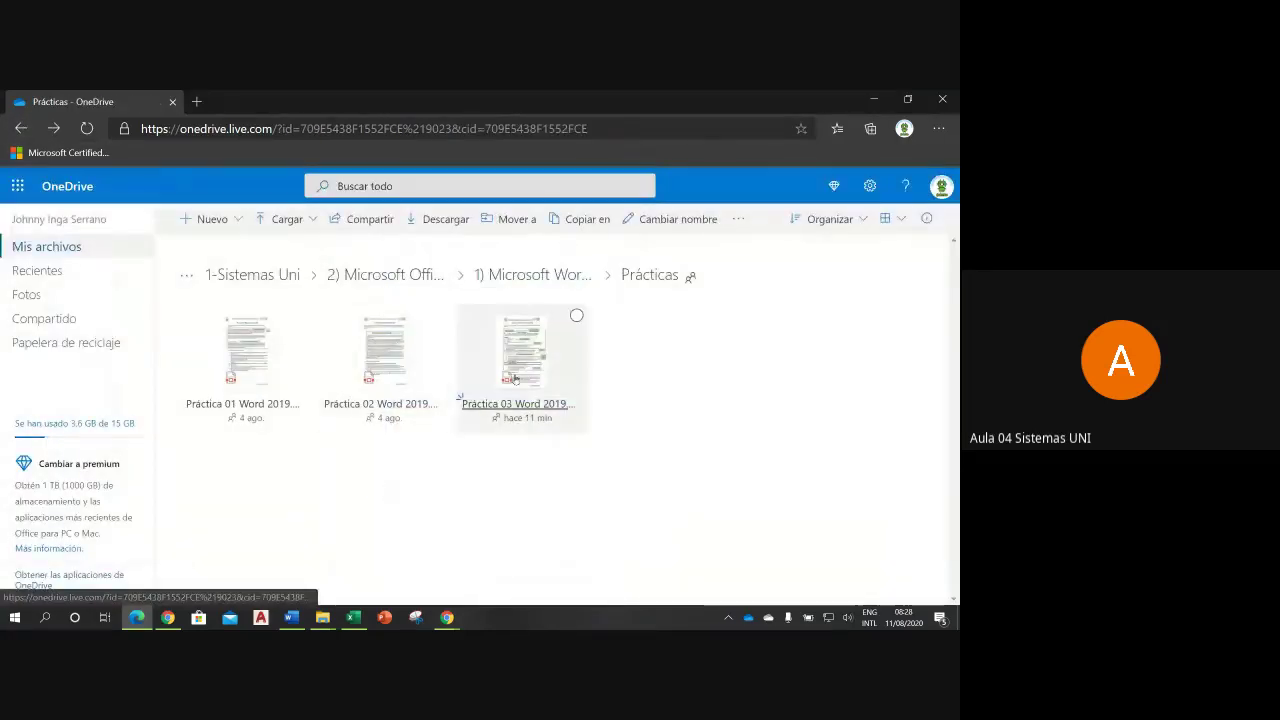
- Download Práctica 03 Word 2019 with Descargar and open the downloaded PDF in a new tab
{"action": "right_click", "coordinate": [514, 340]}
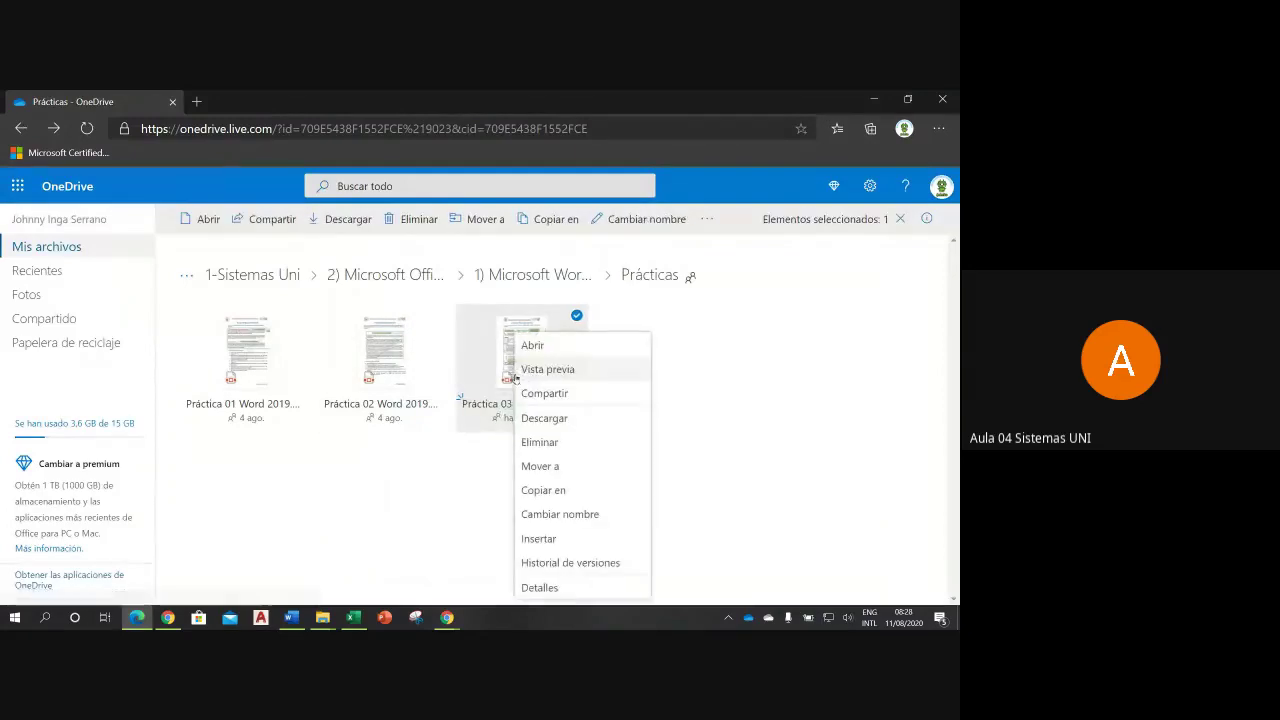
{"action": "left_click", "coordinate": [565, 425]}
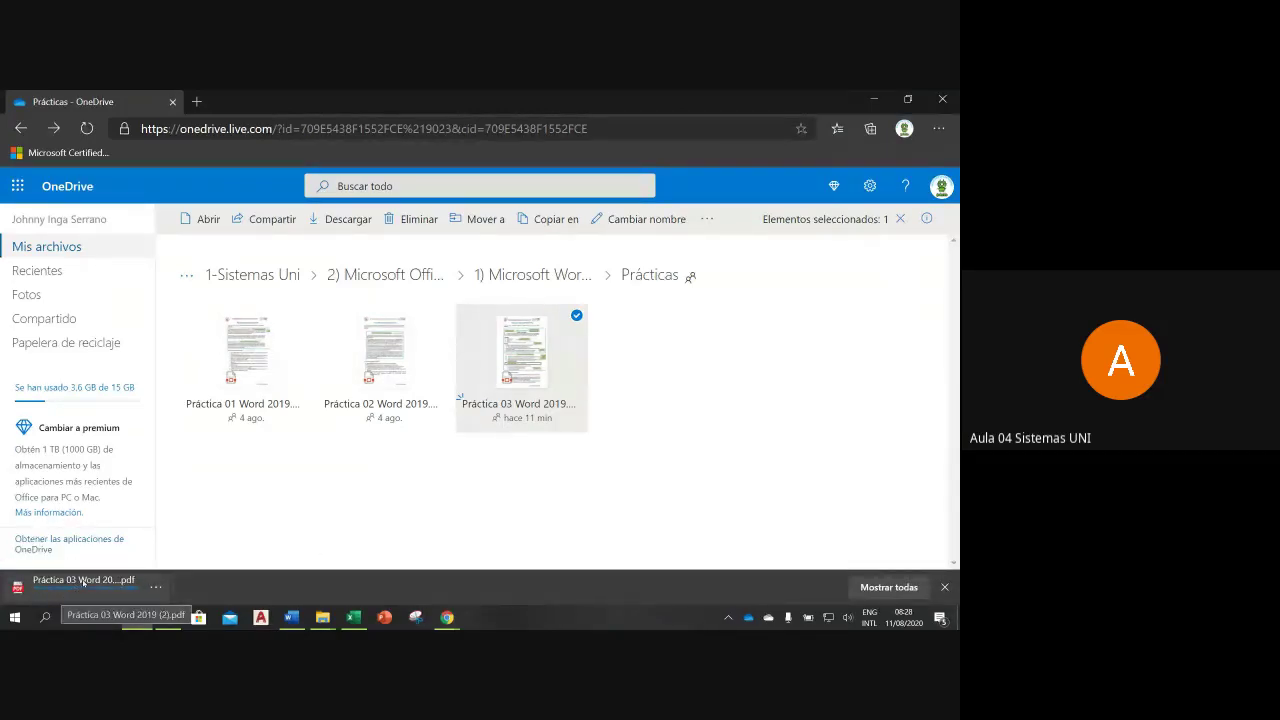
{"action": "left_click", "coordinate": [83, 582]}
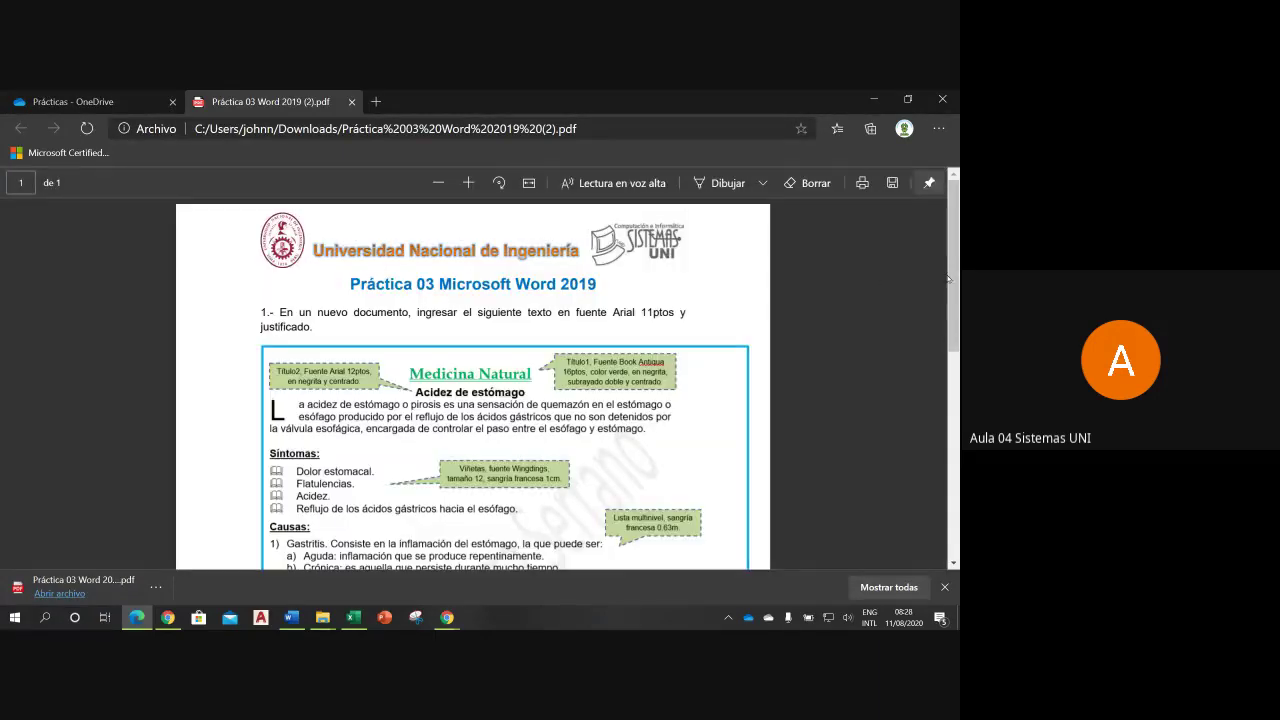
{"action": "mouse_move", "coordinate": [950, 255]}
{"action": "left_mouse_down"}
{"action": "mouse_move", "coordinate": [956, 406]}
{"action": "mouse_move", "coordinate": [906, 458]}
{"action": "left_mouse_up"}
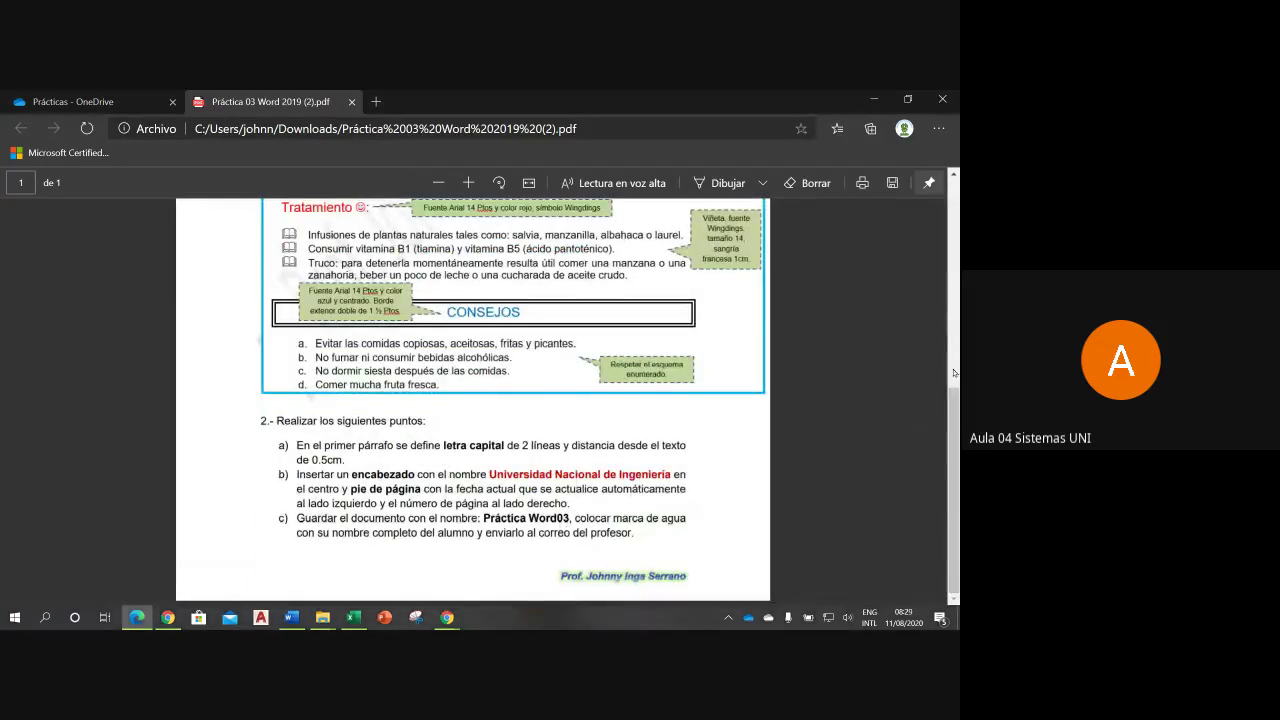
{"action": "left_click_drag", "start_coordinate": [954, 410], "coordinate": [948, 229]}
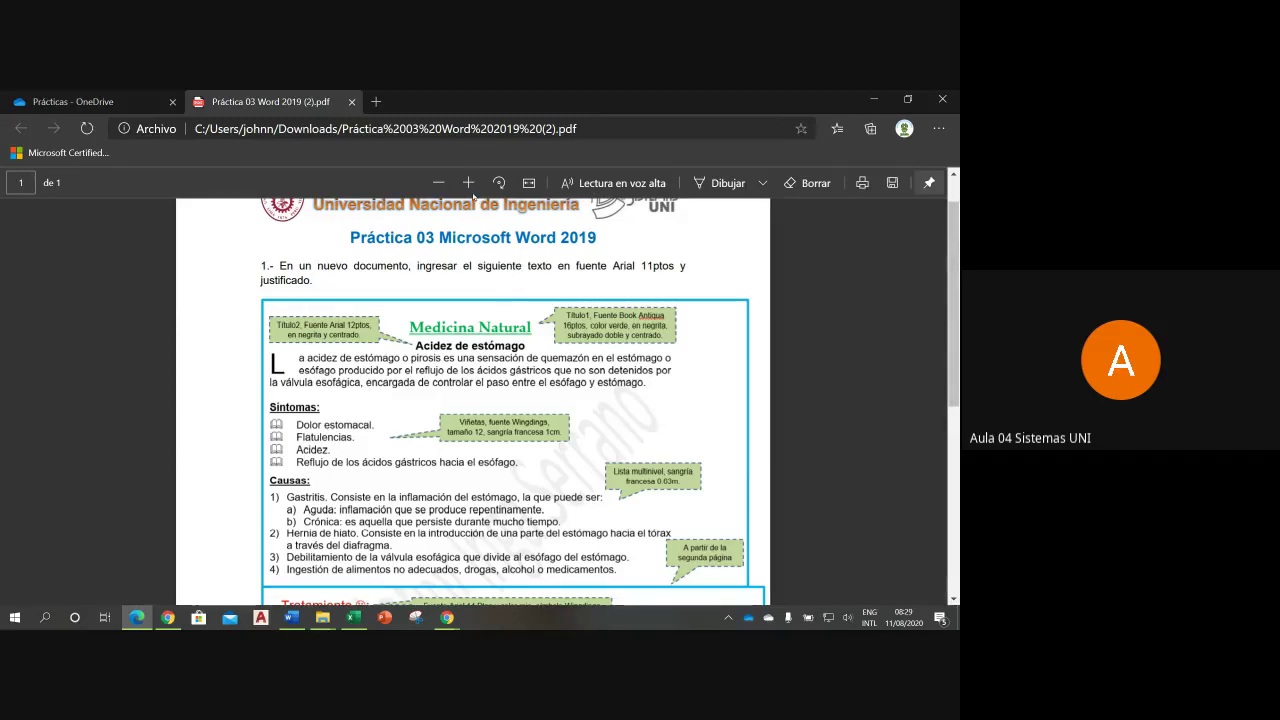
- Zoom the PDF in three levels, highlight '11ptos', and scroll down to the Medicina Natural box
{"action": "left_click", "coordinate": [468, 182]}
{"action": "left_click", "coordinate": [468, 182]}
{"action": "left_click", "coordinate": [468, 182]}
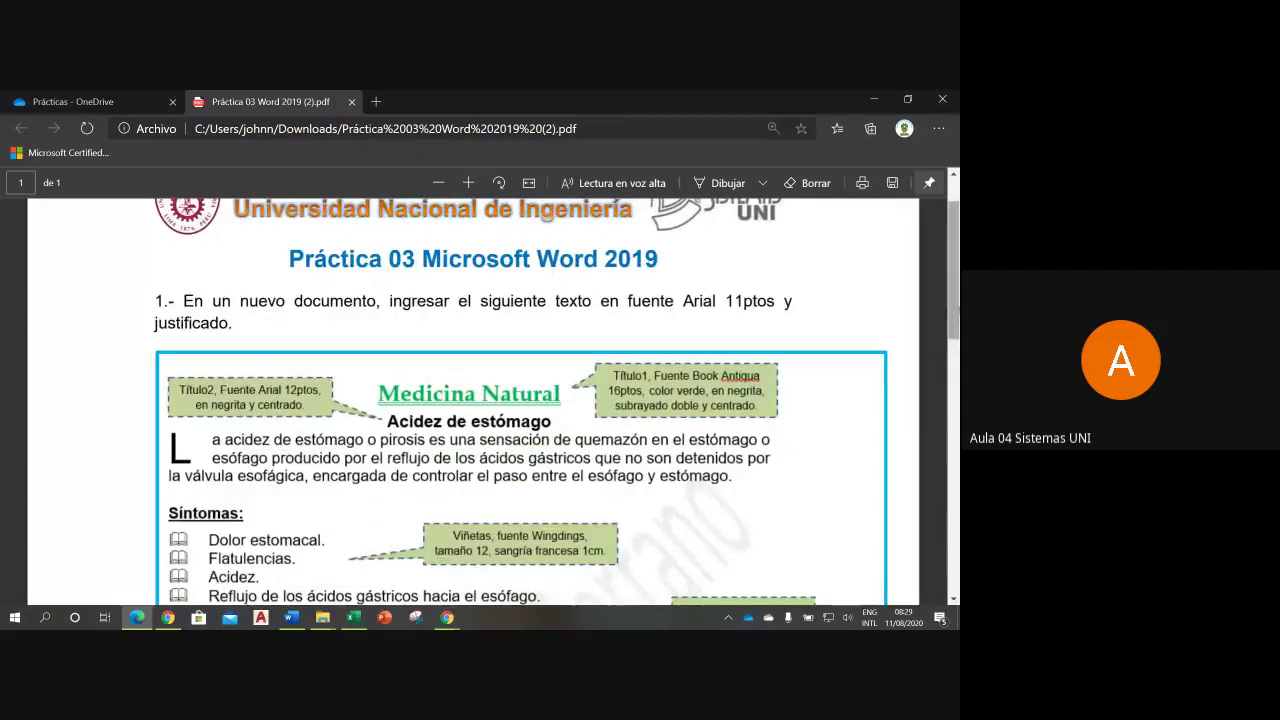
{"action": "left_click_drag", "start_coordinate": [953, 305], "coordinate": [953, 331]}
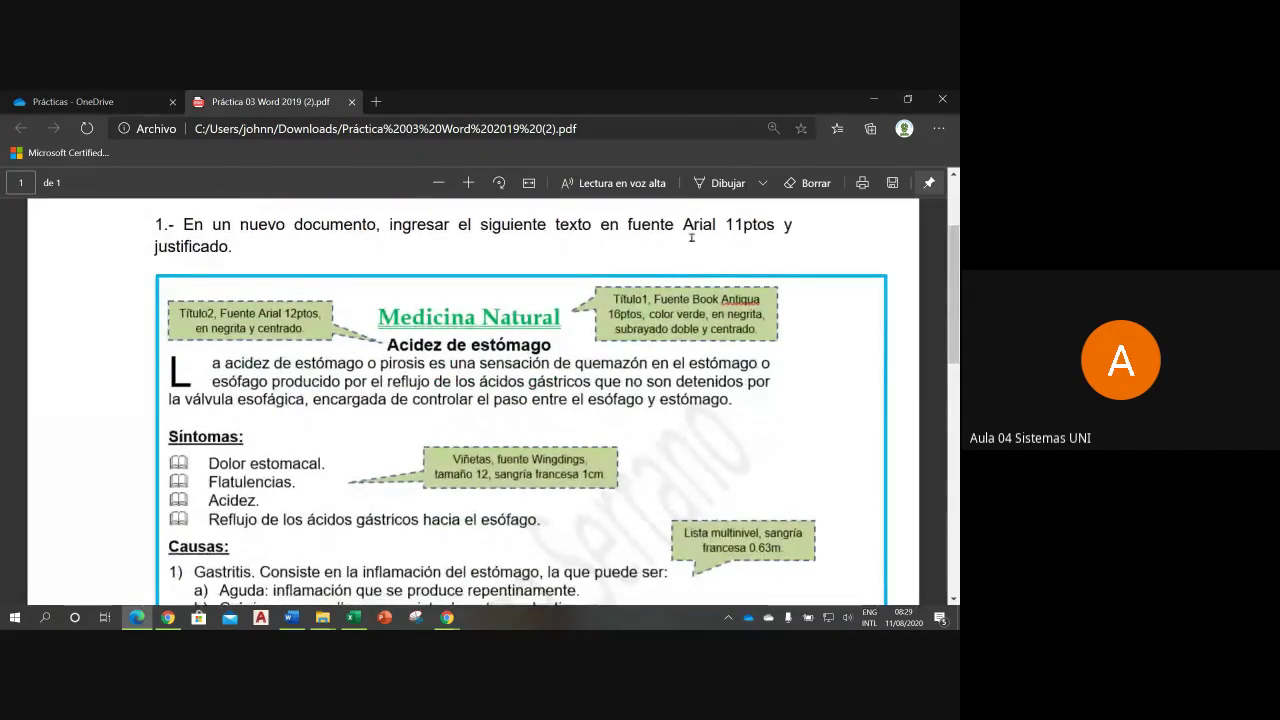
{"action": "left_click_drag", "start_coordinate": [728, 224], "coordinate": [775, 225]}
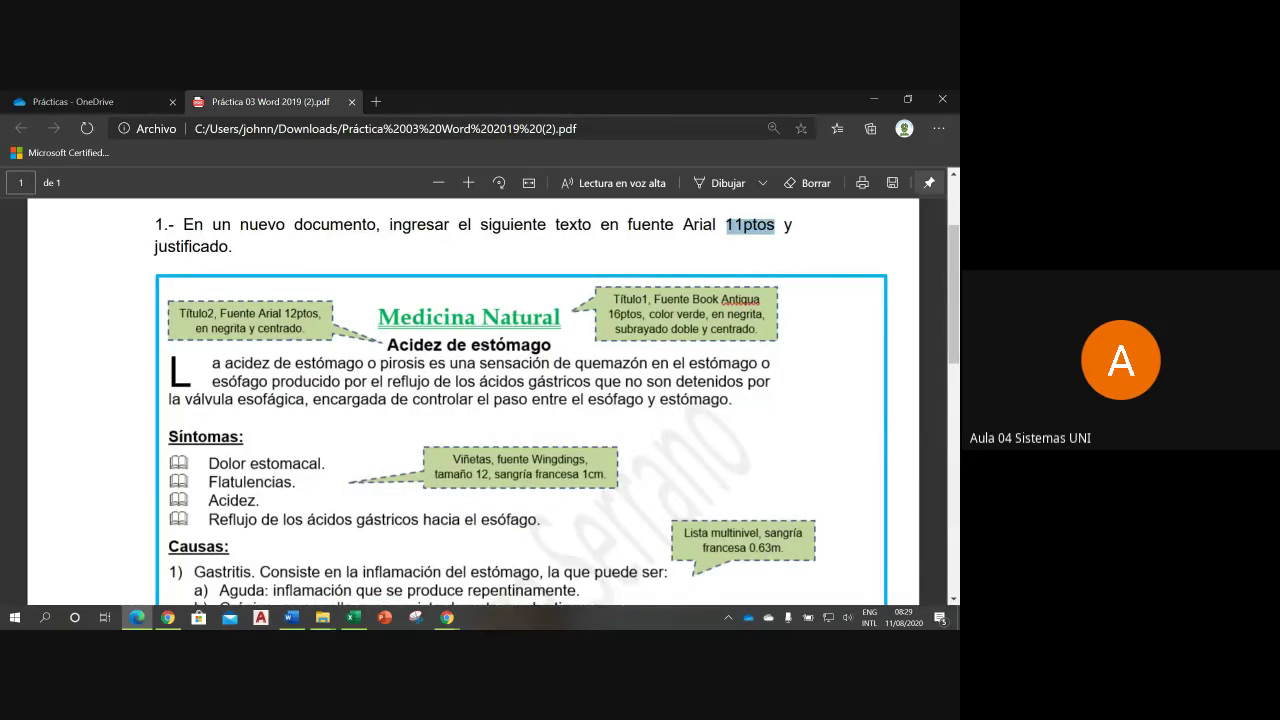
{"action": "left_click_drag", "start_coordinate": [955, 325], "coordinate": [955, 341]}
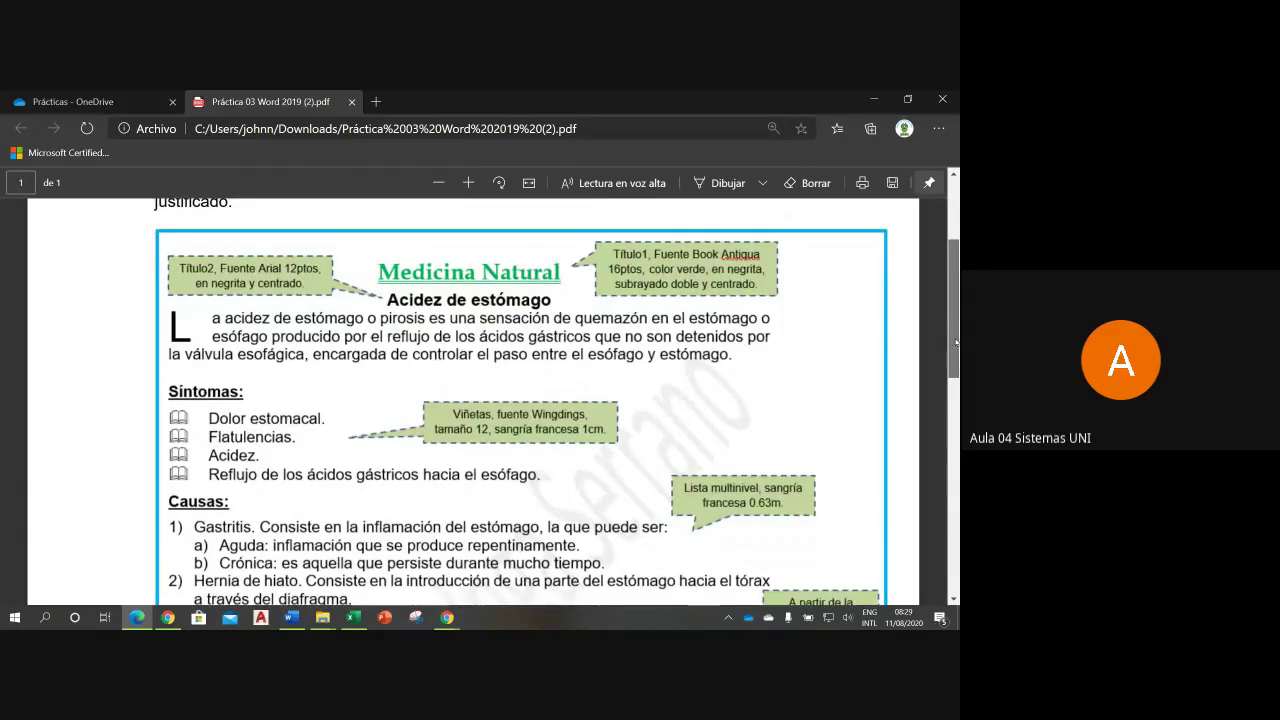
{"action": "left_click_drag", "start_coordinate": [955, 341], "coordinate": [957, 344]}
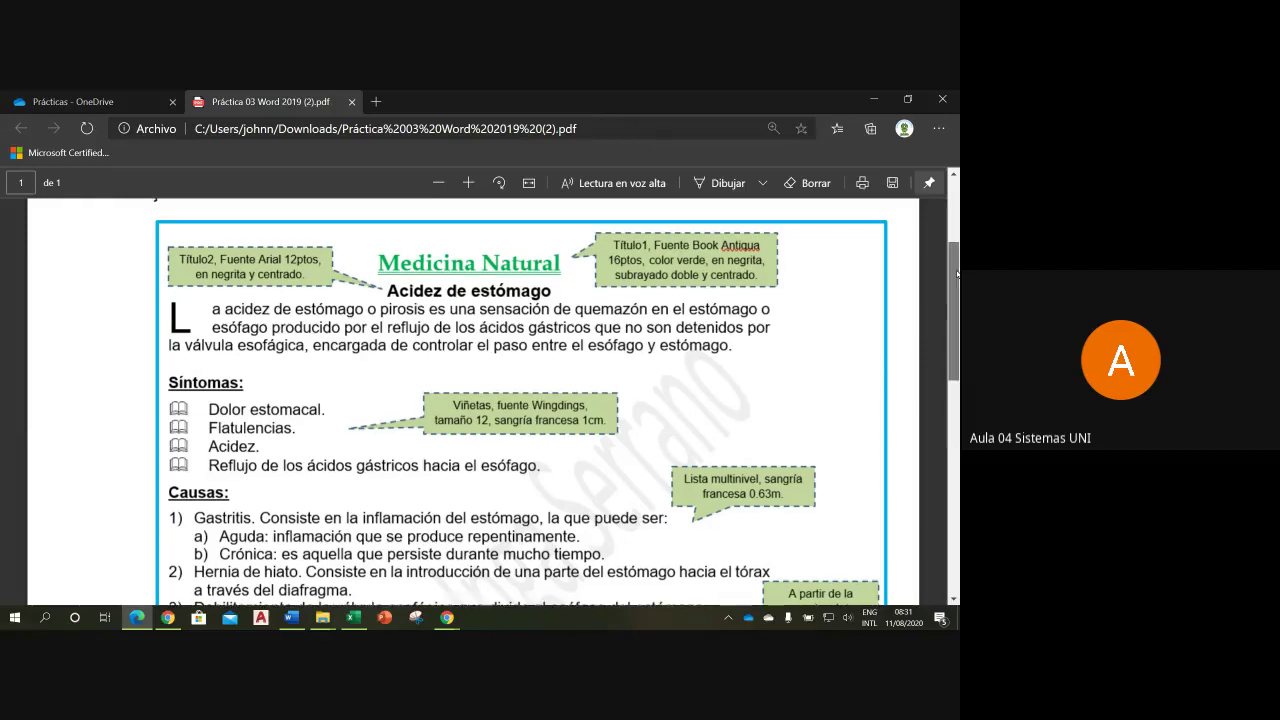
{"action": "left_click_drag", "start_coordinate": [957, 270], "coordinate": [958, 300]}
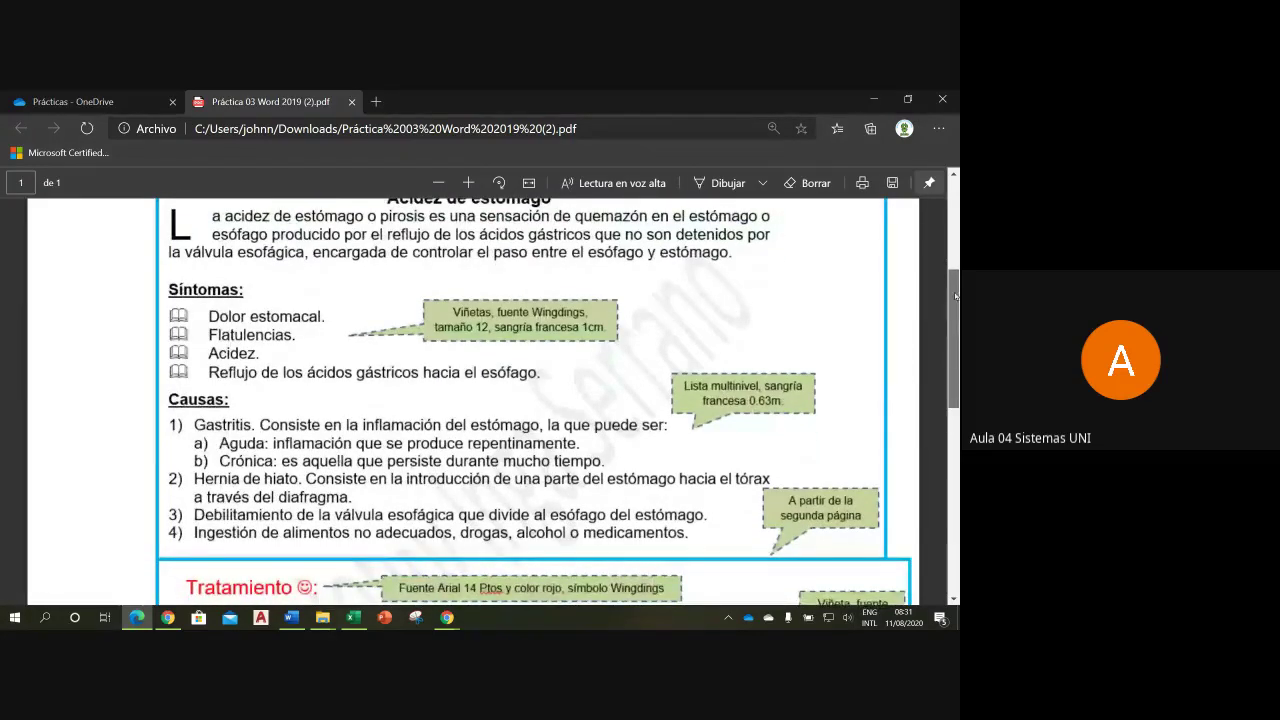
{"action": "scroll", "coordinate": [195, 420], "scroll_direction": "up", "scroll_amount": 2}
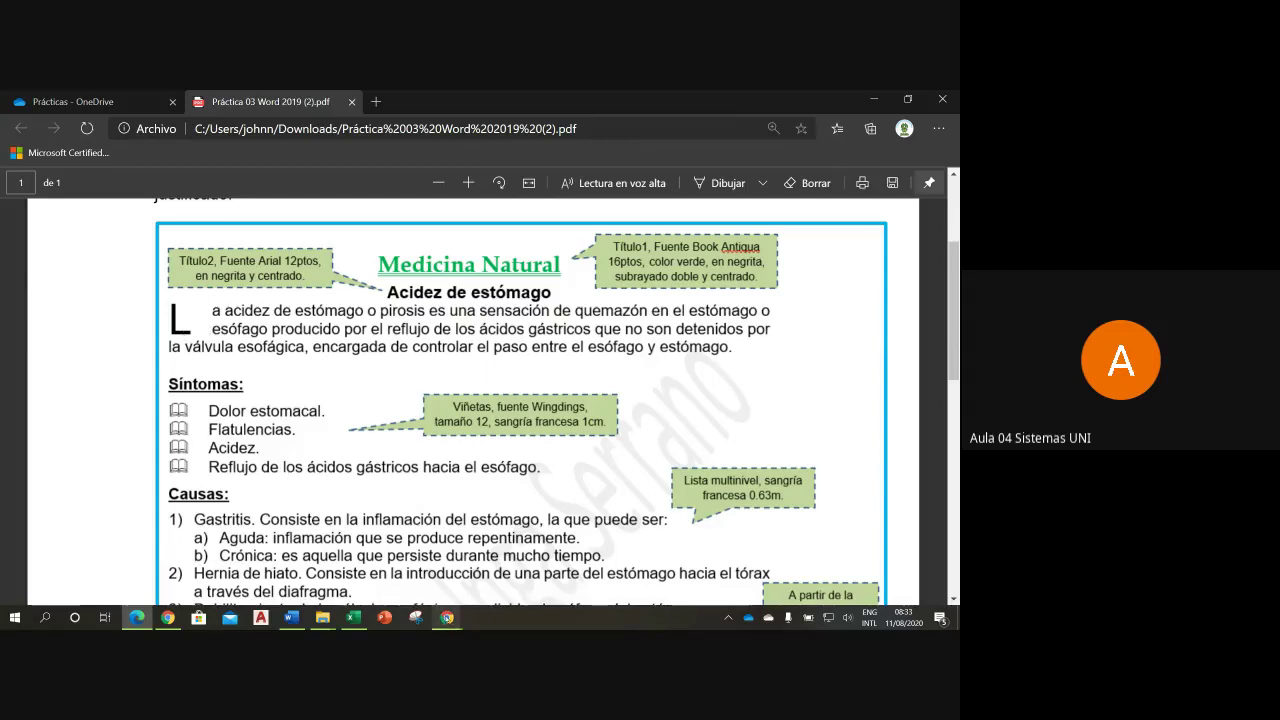
{"action": "mouse_move", "coordinate": [291, 617]}
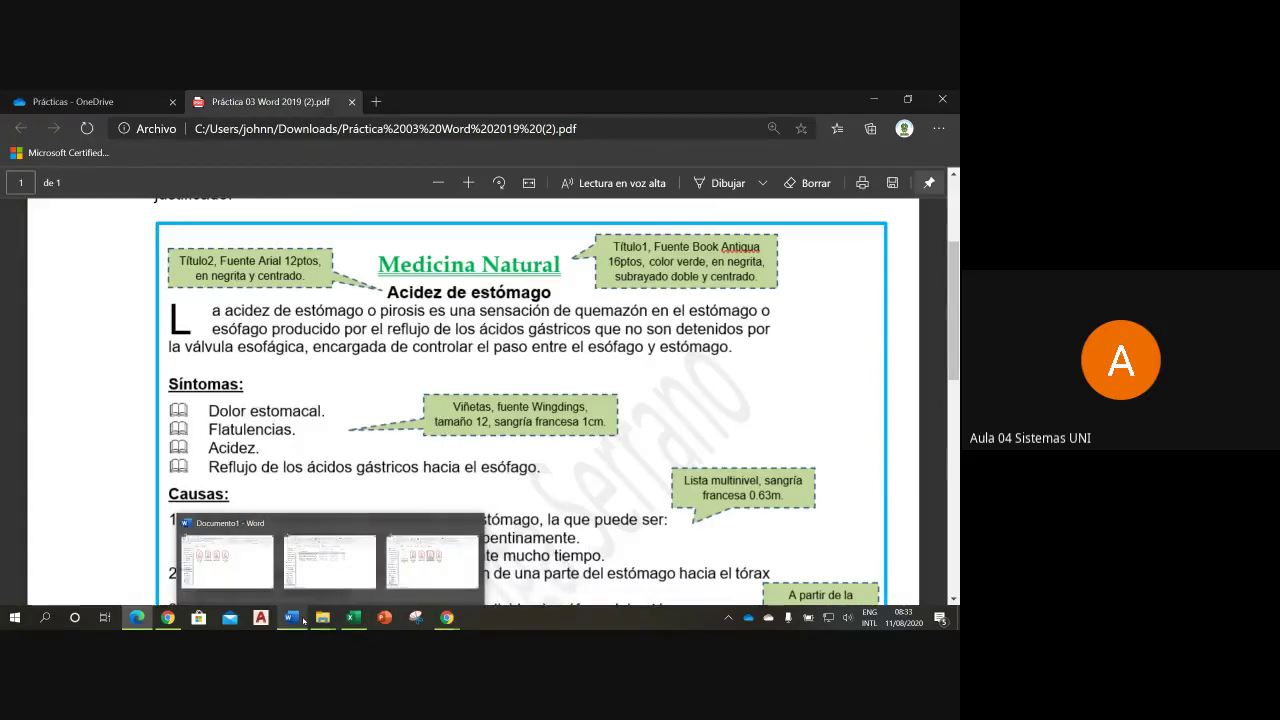
- Bring Word forward, zoom in on page 1, and put the caret at the paragraph's start
{"action": "left_click", "coordinate": [330, 555]}
{"action": "left_click", "coordinate": [137, 276]}
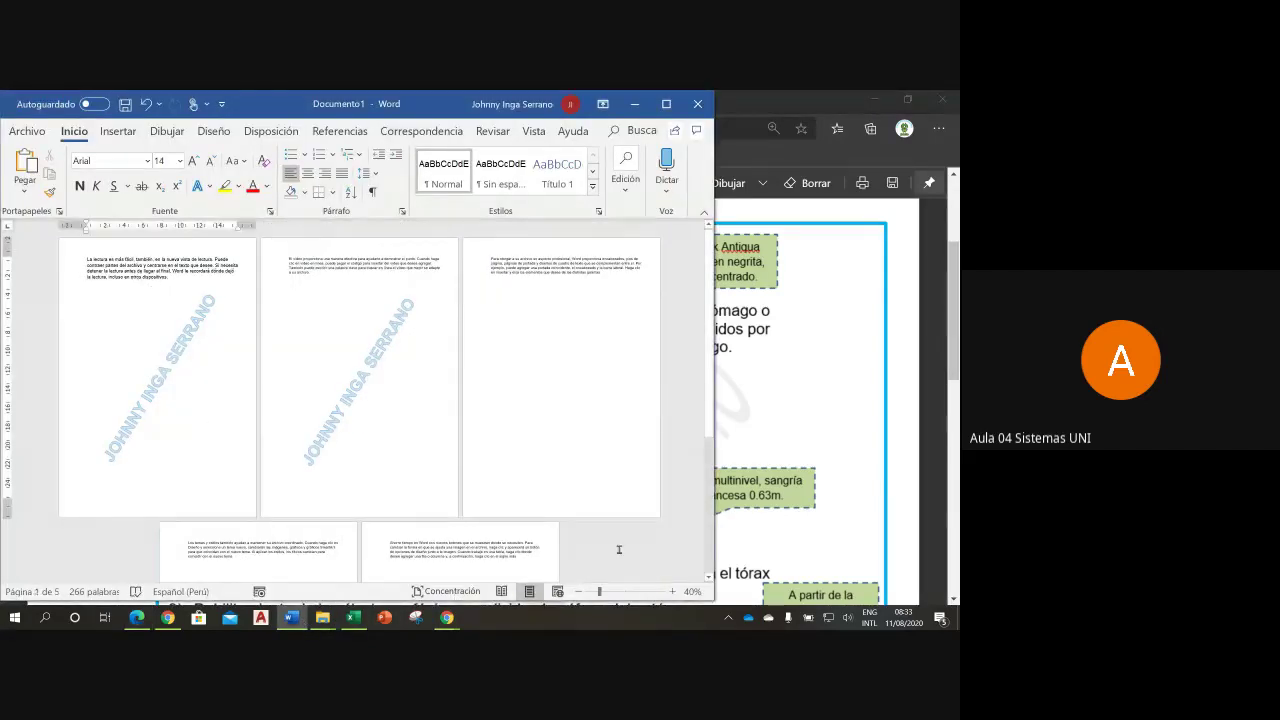
{"action": "left_click", "coordinate": [627, 591]}
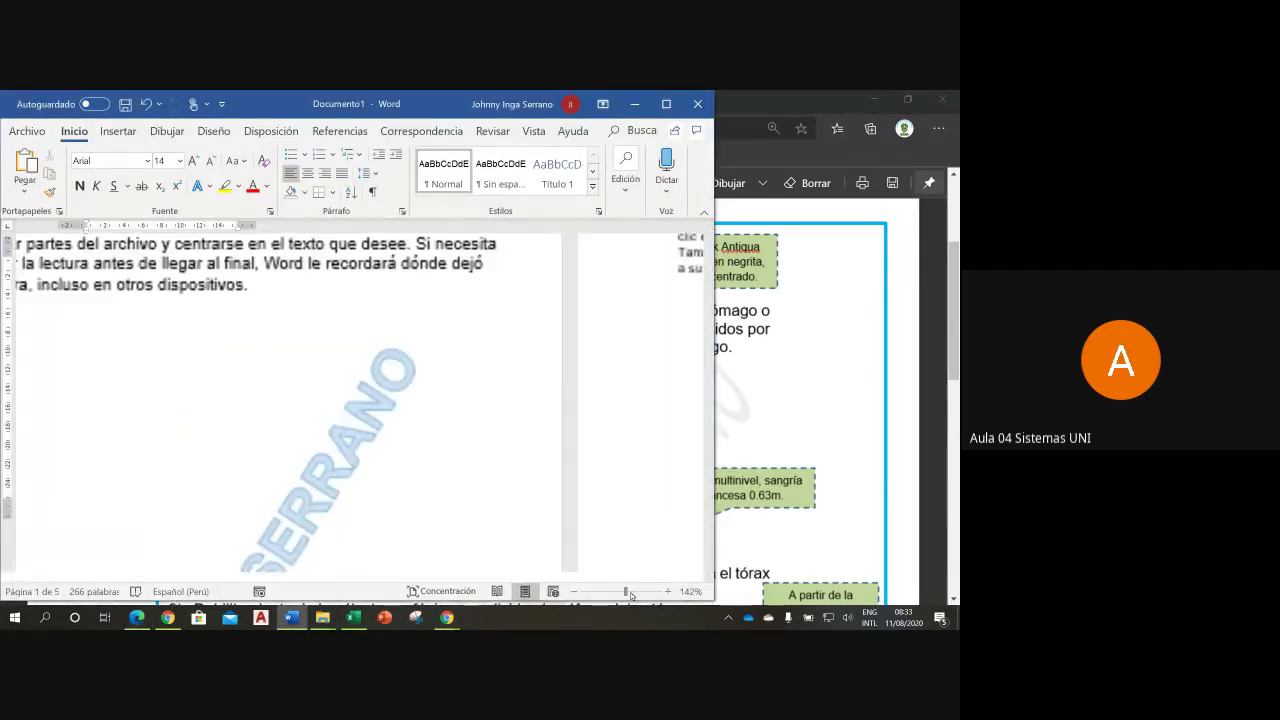
{"action": "left_click_drag", "start_coordinate": [330, 577], "coordinate": [278, 577]}
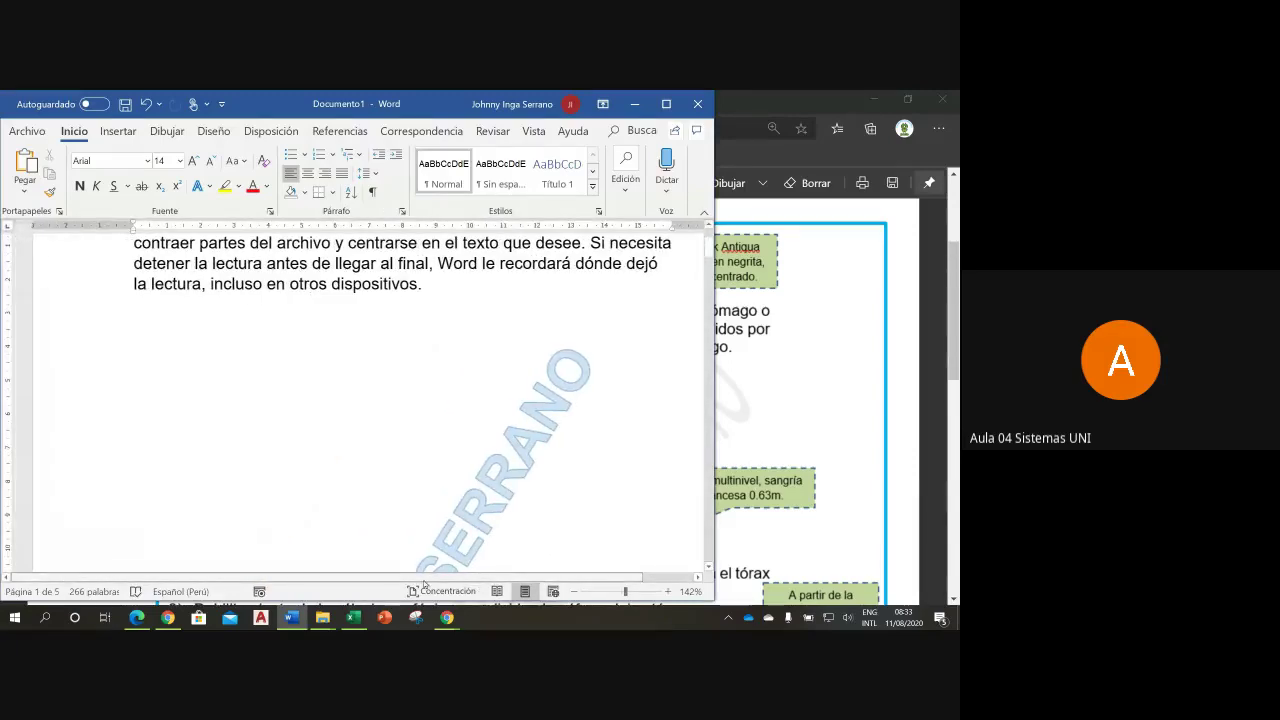
{"action": "scroll", "coordinate": [437, 396], "scroll_direction": "up", "scroll_amount": 2}
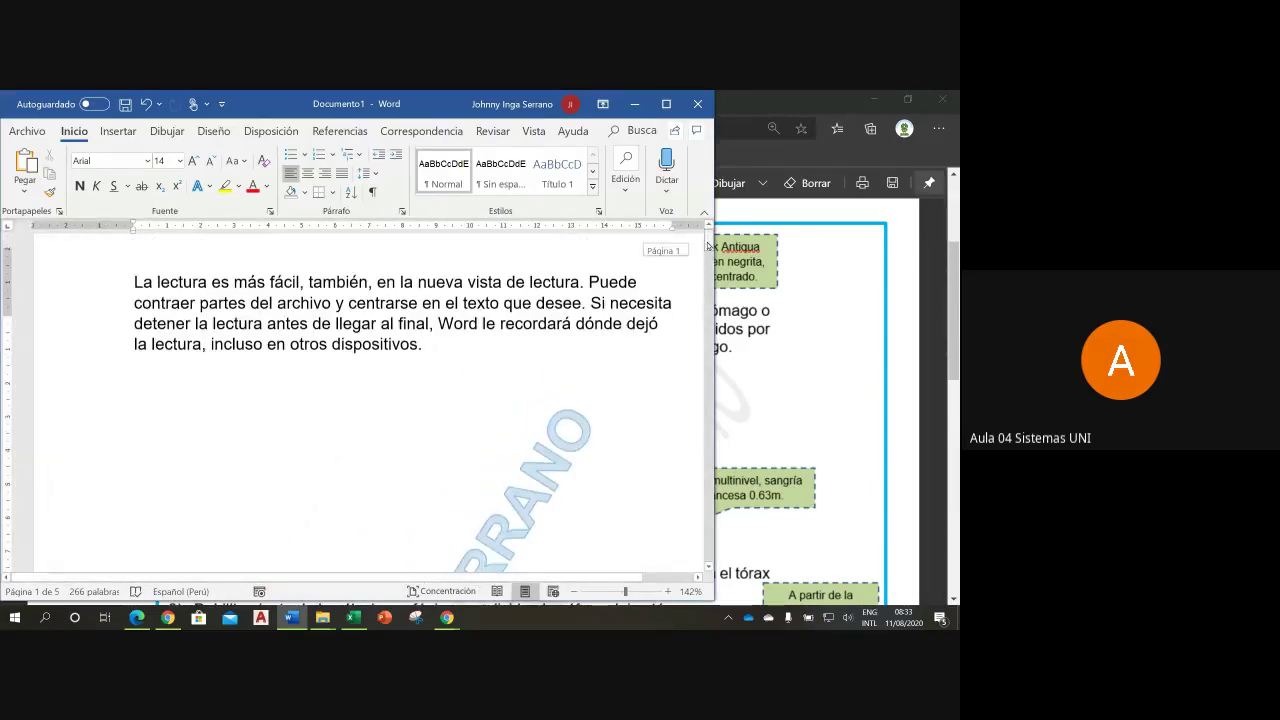
{"action": "scroll", "coordinate": [161, 367], "scroll_direction": "up", "scroll_amount": 1}
{"action": "left_click", "coordinate": [141, 325]}
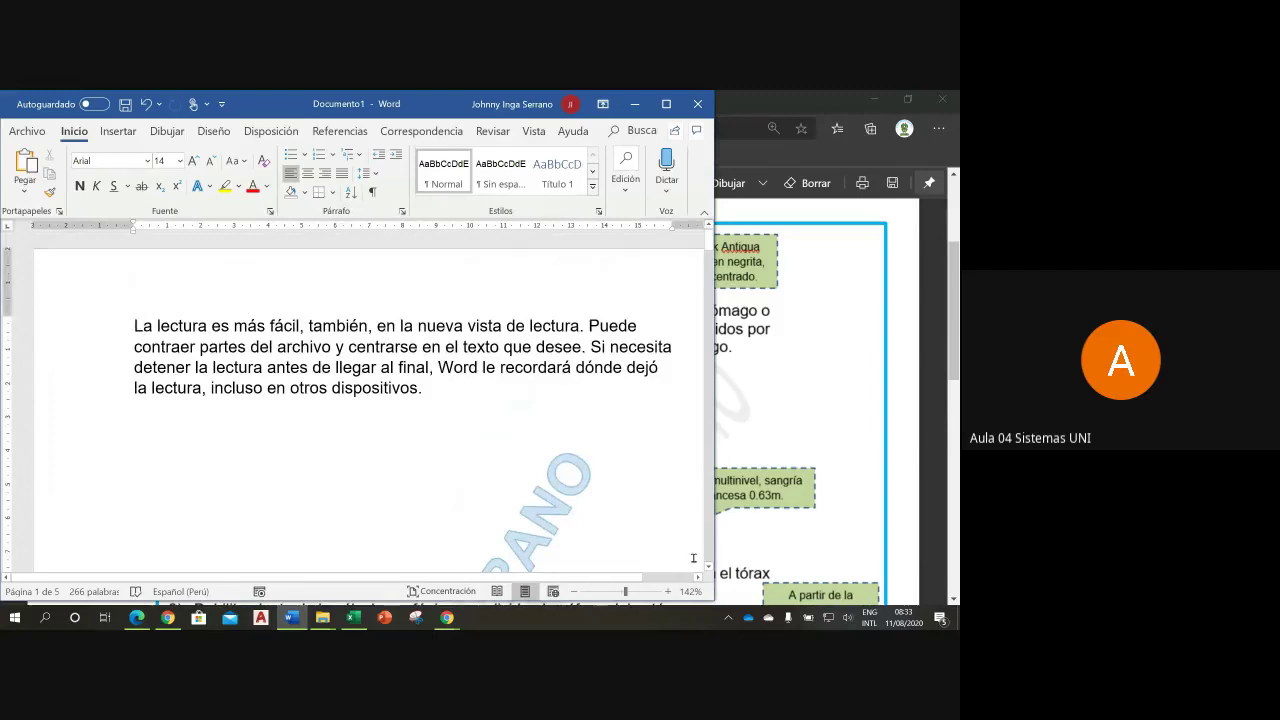
{"action": "left_click", "coordinate": [667, 592]}
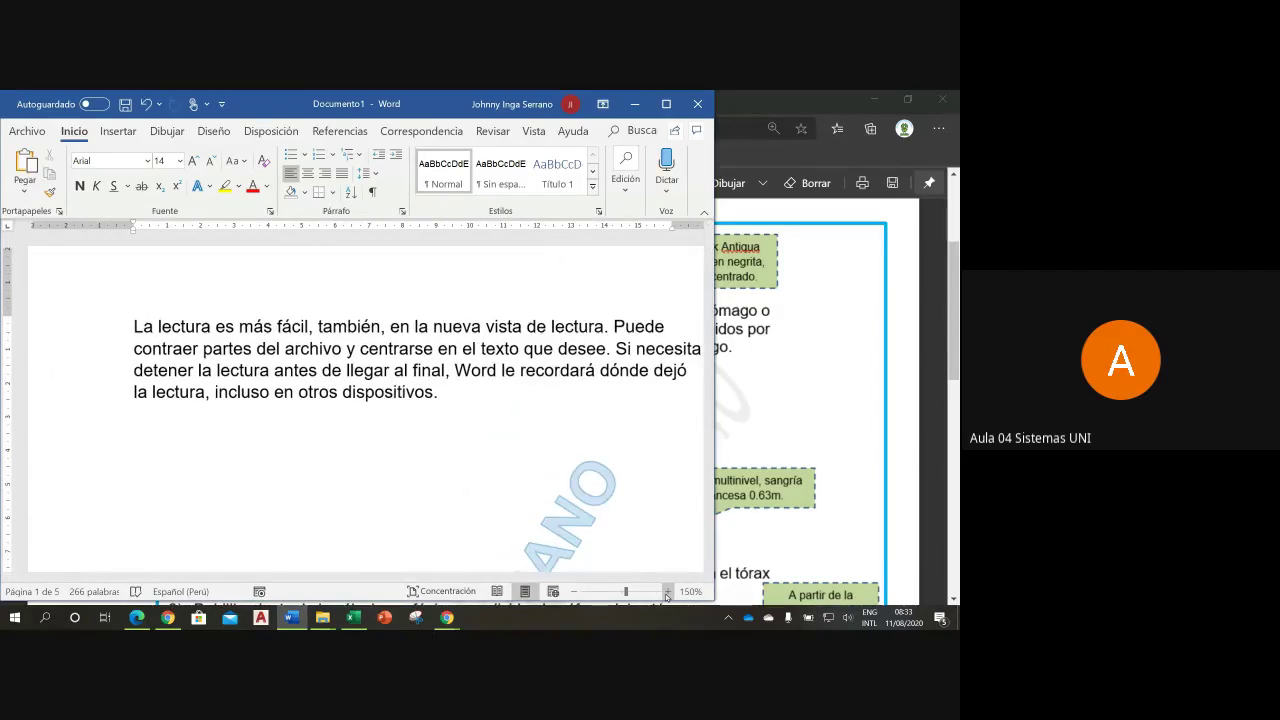
{"action": "left_click", "coordinate": [667, 592]}
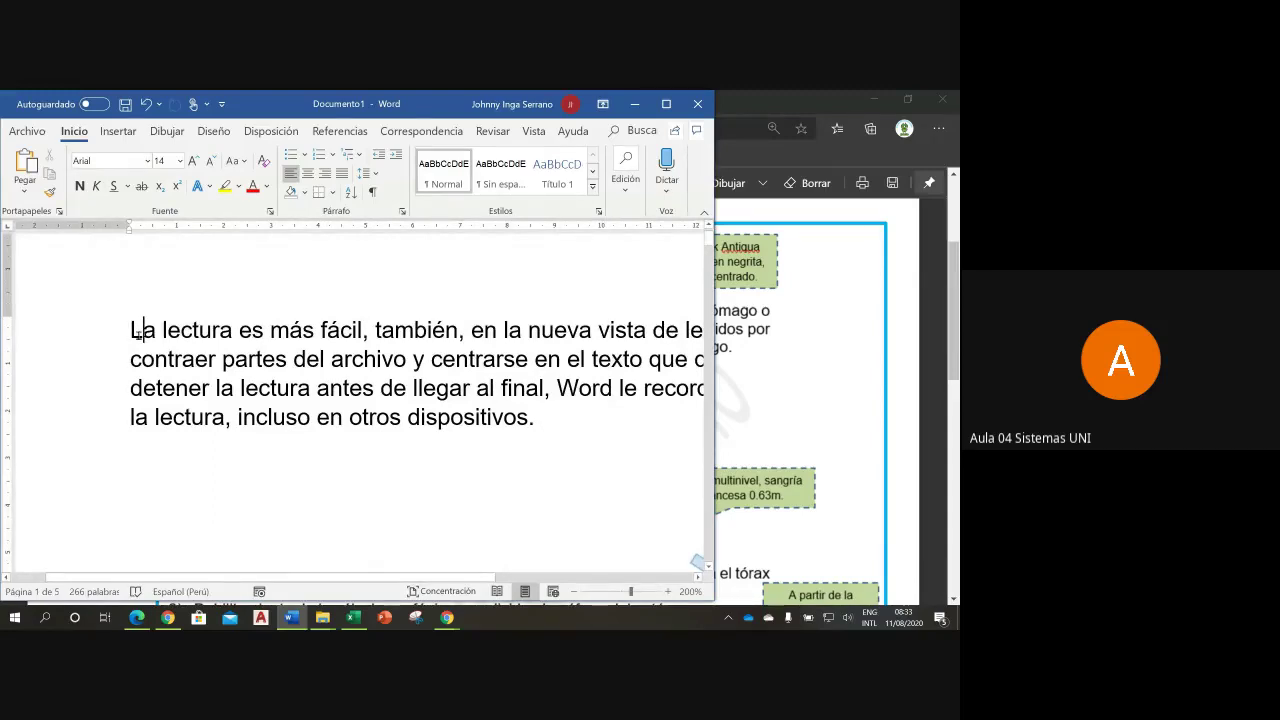
- Try selecting the initial 'L' of 'La lectura', leave the caret after it, then bring the PDF forward
{"action": "key", "text": "shift+Left"}
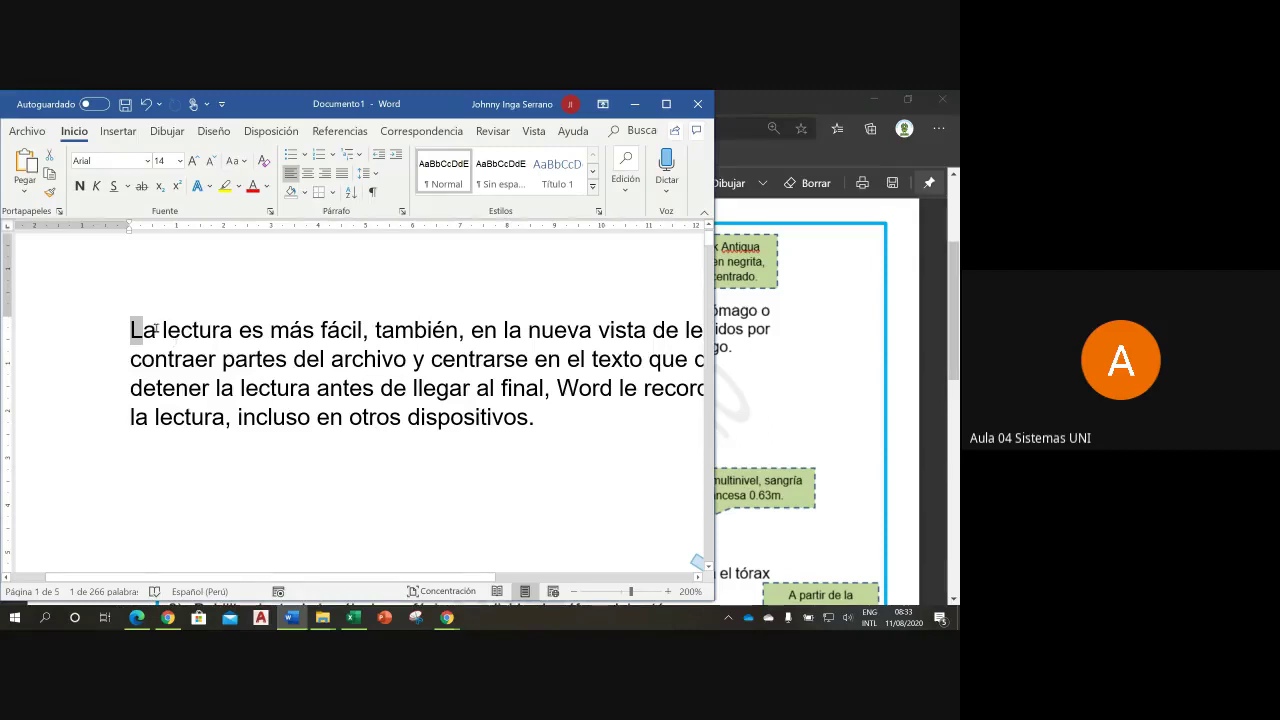
{"action": "mouse_move", "coordinate": [143, 330]}
{"action": "left_mouse_down"}
{"action": "mouse_move", "coordinate": [156, 330]}
{"action": "mouse_move", "coordinate": [131, 330]}
{"action": "left_mouse_up"}
{"action": "left_click", "coordinate": [143, 330]}
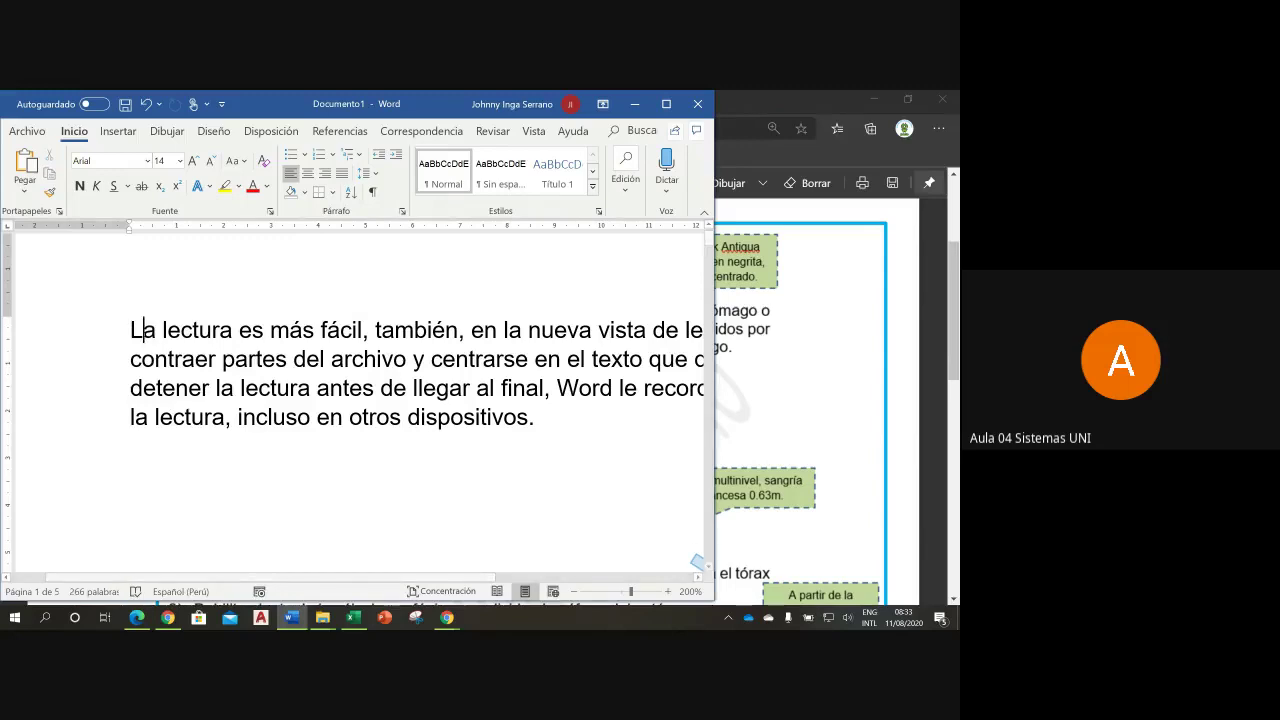
{"action": "left_click", "coordinate": [778, 425]}
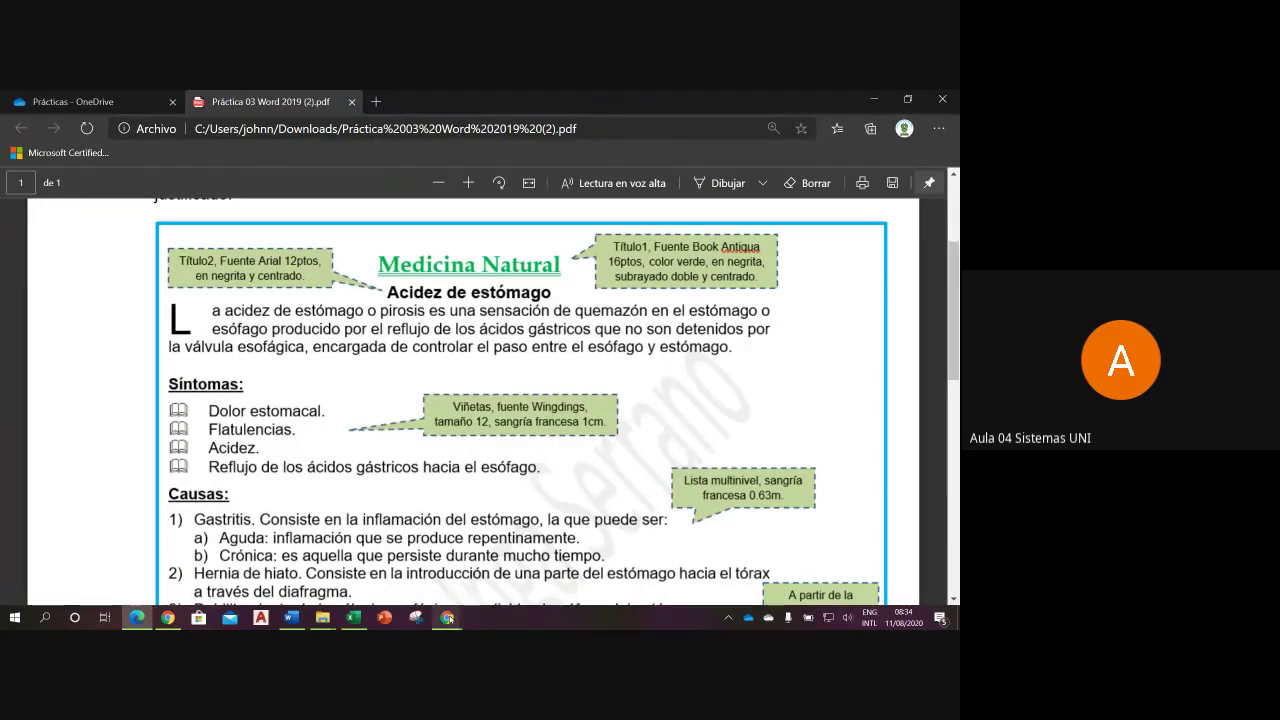
- Check the Google Meet class chat, return to Word, select the opening 'L', and show Revisar
{"action": "mouse_move", "coordinate": [450, 617]}
{"action": "left_click", "coordinate": [503, 537]}
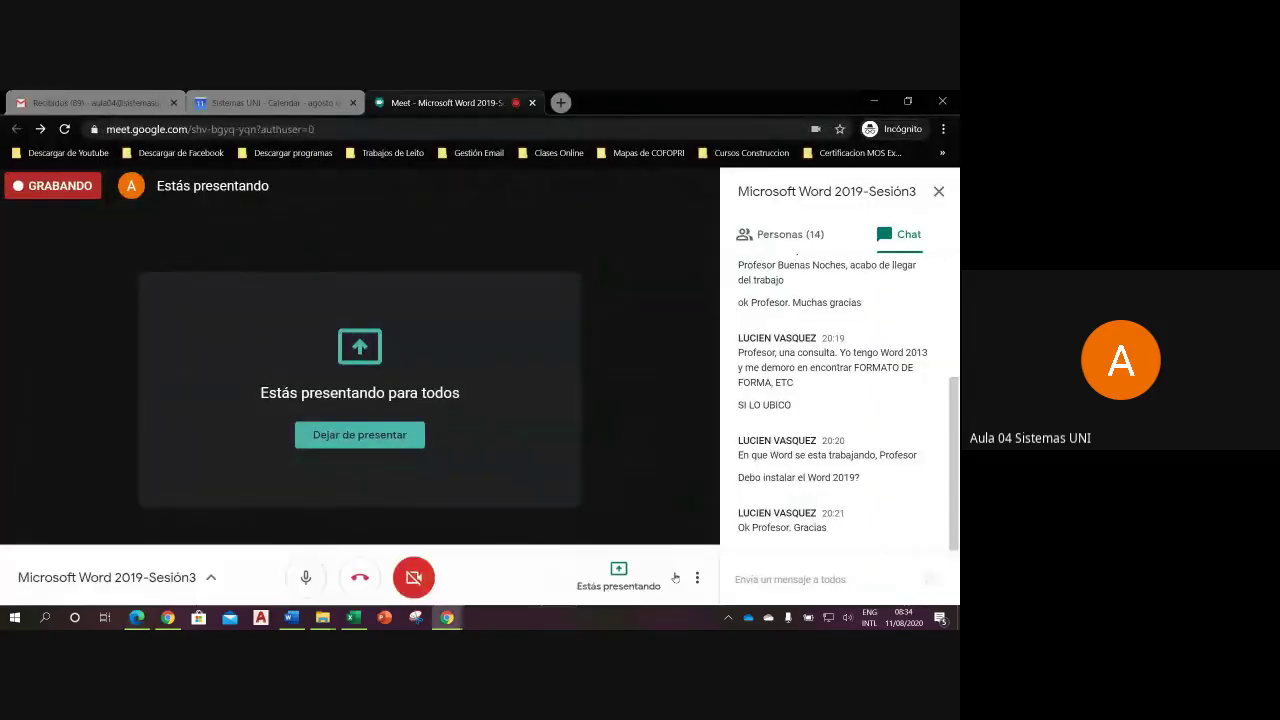
{"action": "left_click", "coordinate": [299, 619]}
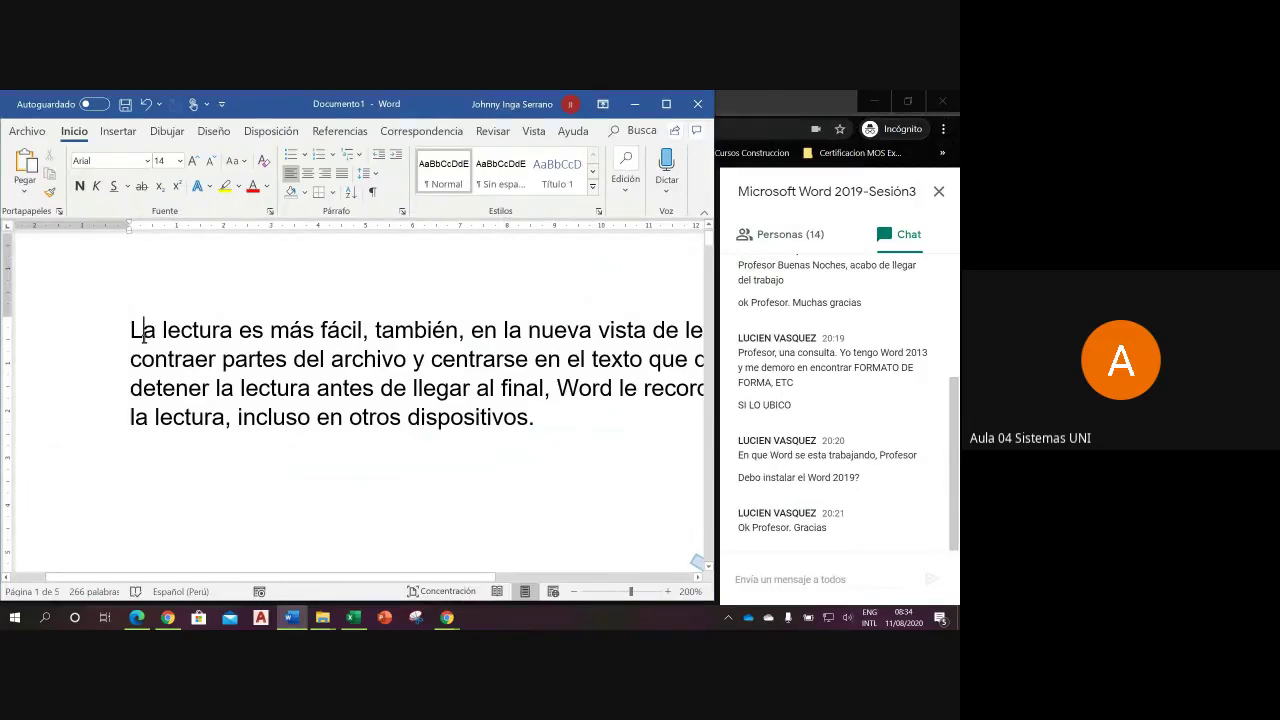
{"action": "left_click_drag", "start_coordinate": [141, 337], "coordinate": [132, 340]}
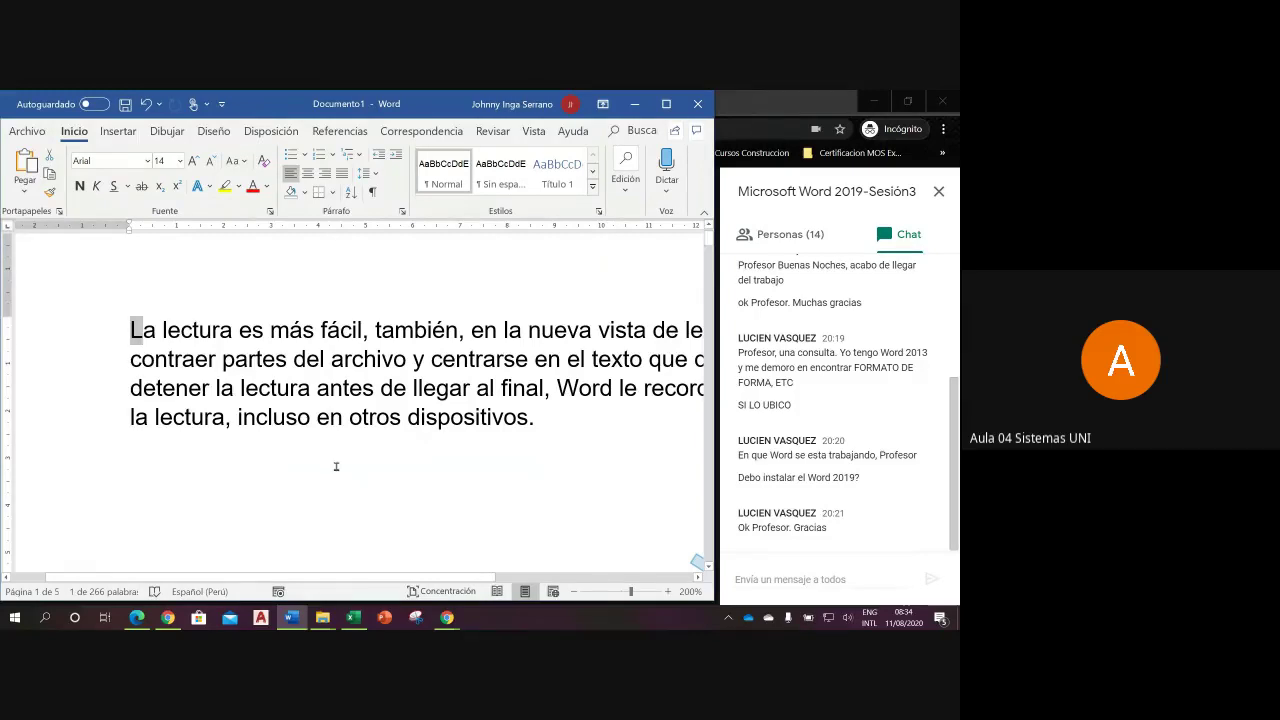
{"action": "left_click", "coordinate": [491, 131]}
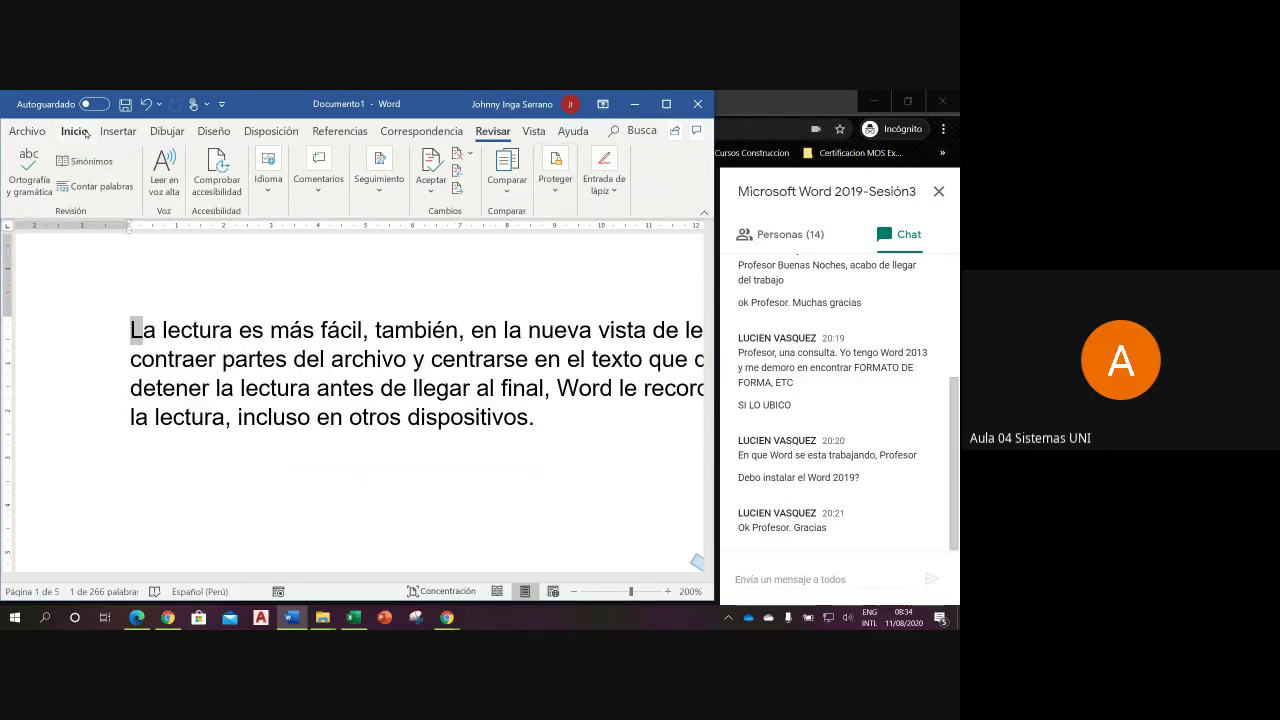
- Review the Letra capital options under Insertar > Texto, then bring the Práctica 03 PDF forward
{"action": "left_click", "coordinate": [118, 131]}
{"action": "left_click", "coordinate": [522, 203]}
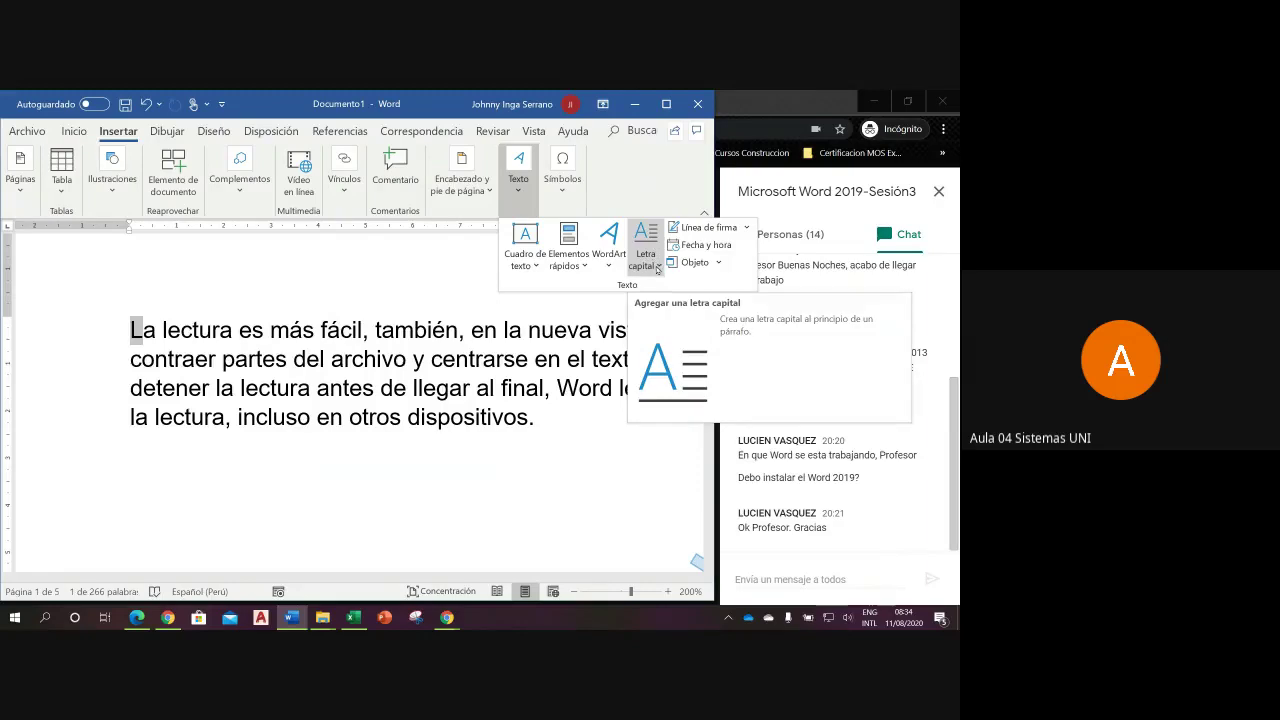
{"action": "left_click", "coordinate": [658, 268]}
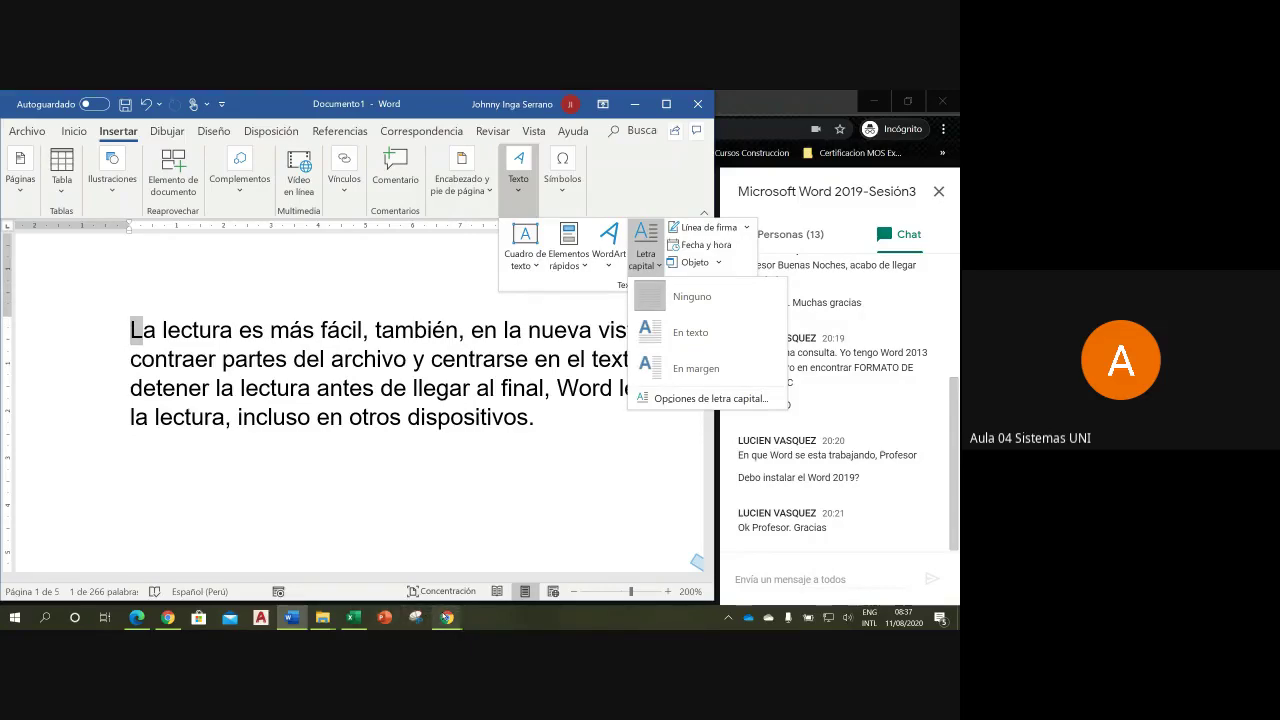
{"action": "mouse_move", "coordinate": [445, 617]}
{"action": "left_click", "coordinate": [385, 568]}
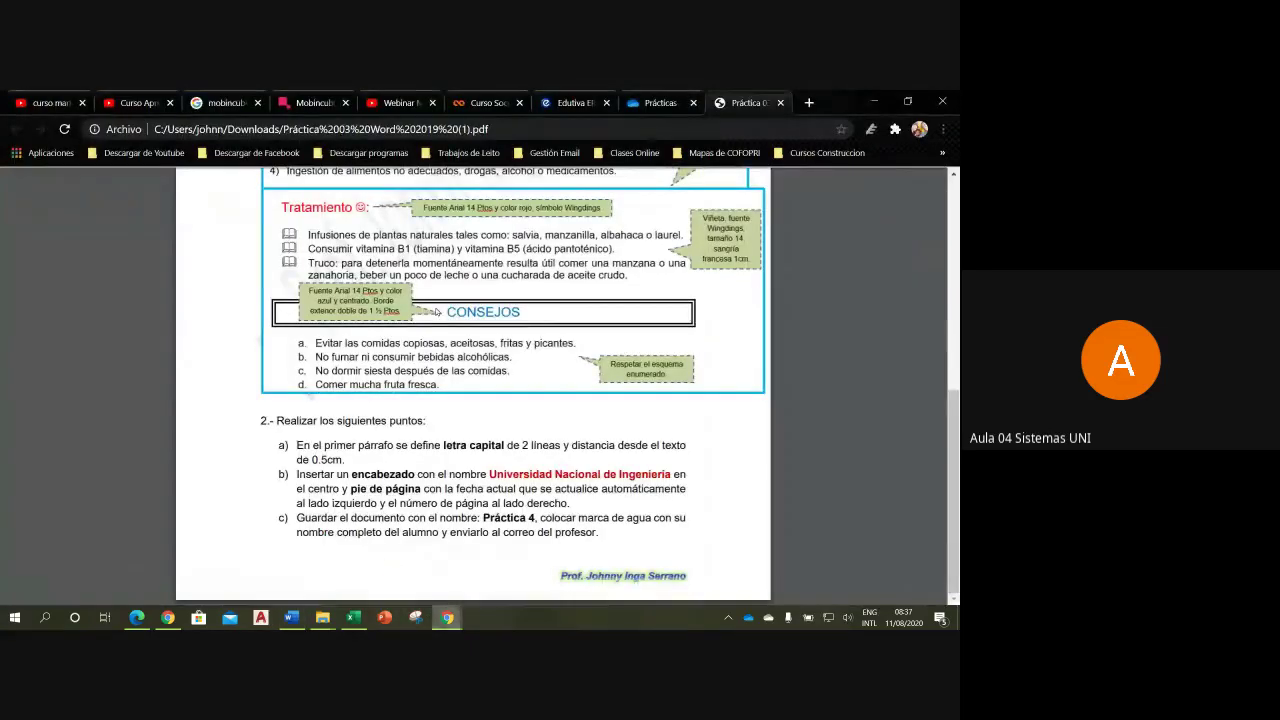
- Zoom the PDF in three levels on the Medicina Natural drop-cap example, pan around, then return to Word
{"action": "scroll", "coordinate": [955, 405], "scroll_direction": "up", "scroll_amount": 5}
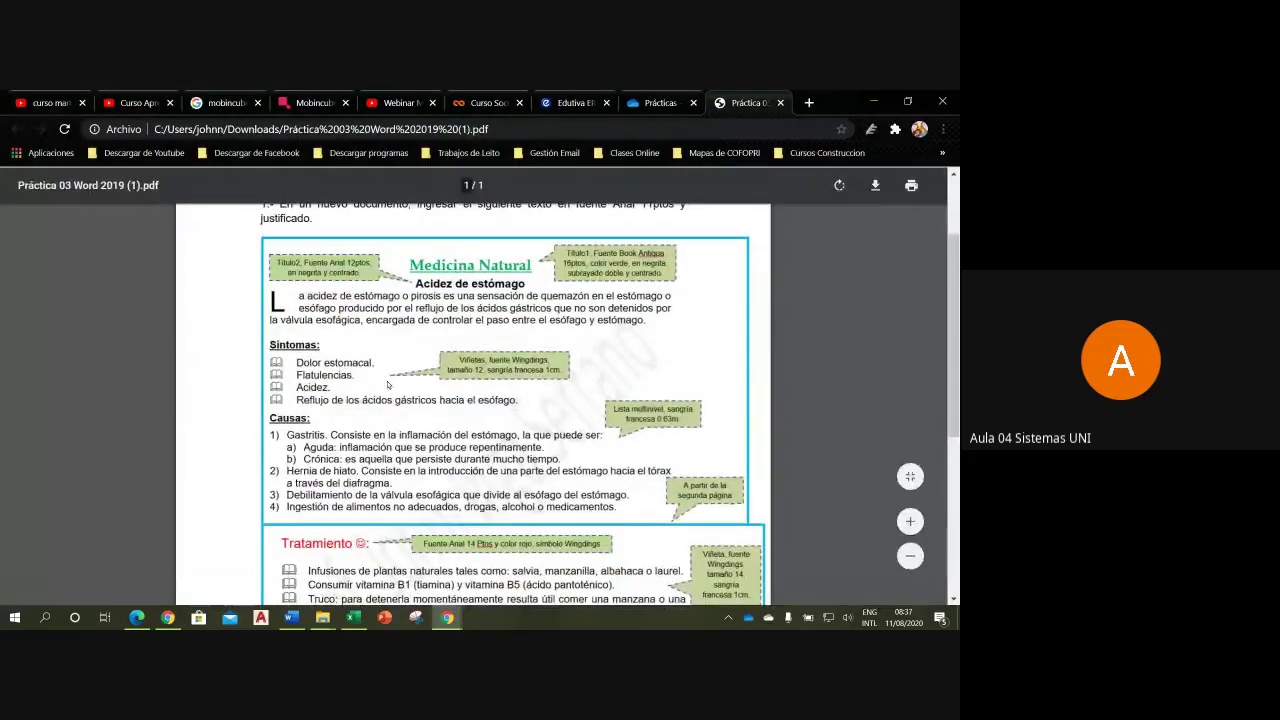
{"action": "left_click", "coordinate": [911, 522]}
{"action": "left_click", "coordinate": [911, 522]}
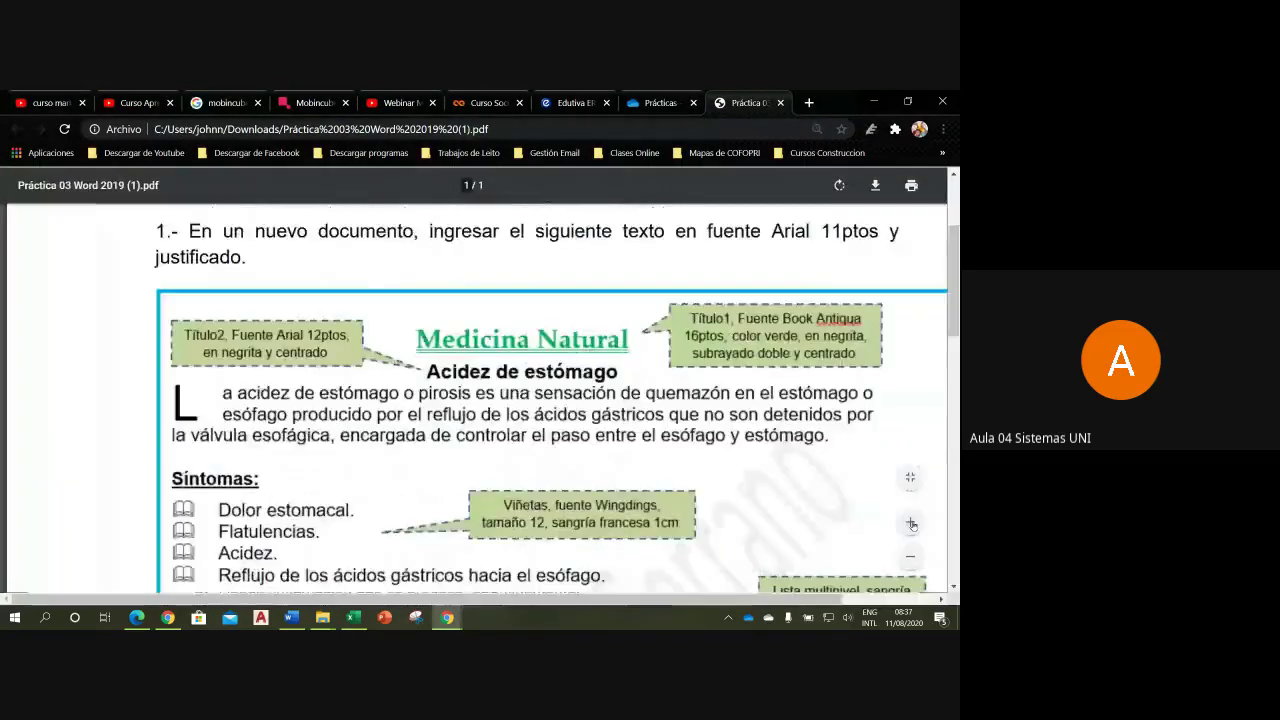
{"action": "left_click", "coordinate": [911, 522]}
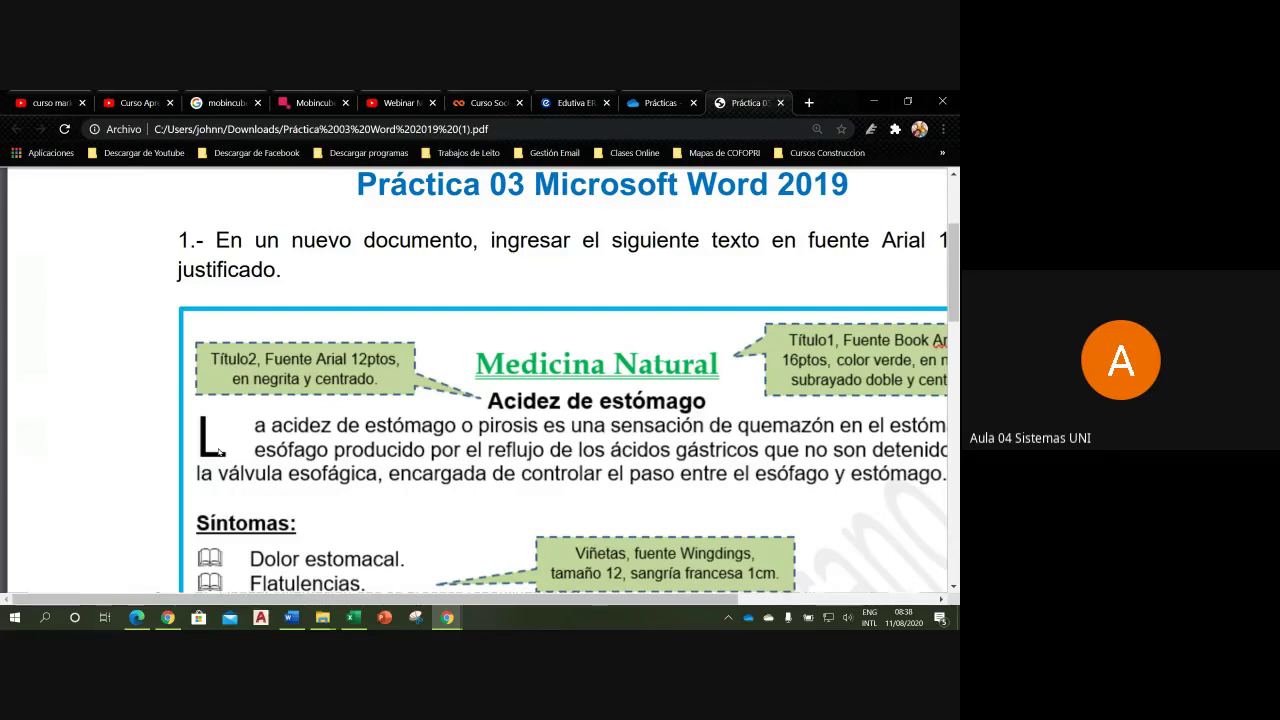
{"action": "mouse_move", "coordinate": [858, 540]}
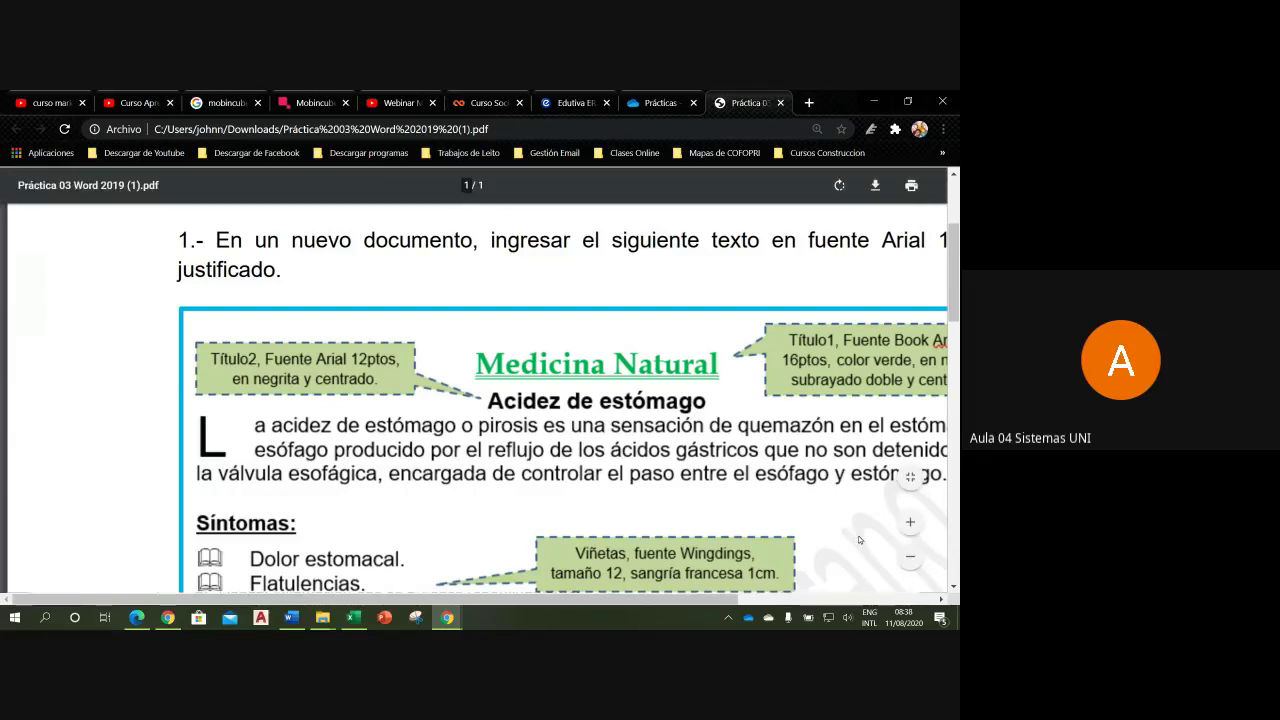
{"action": "left_click_drag", "start_coordinate": [511, 600], "coordinate": [716, 600]}
{"action": "left_click_drag", "start_coordinate": [957, 296], "coordinate": [957, 346]}
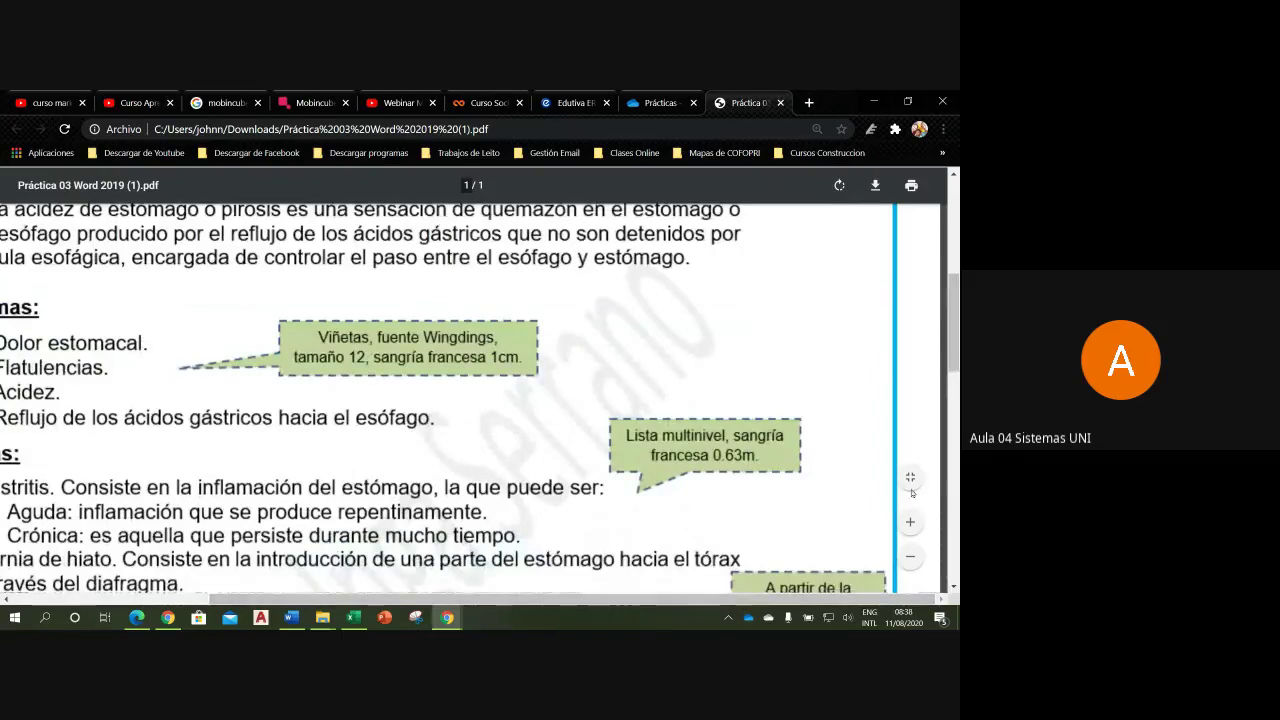
{"action": "scroll", "coordinate": [745, 553], "scroll_direction": "up", "scroll_amount": 2}
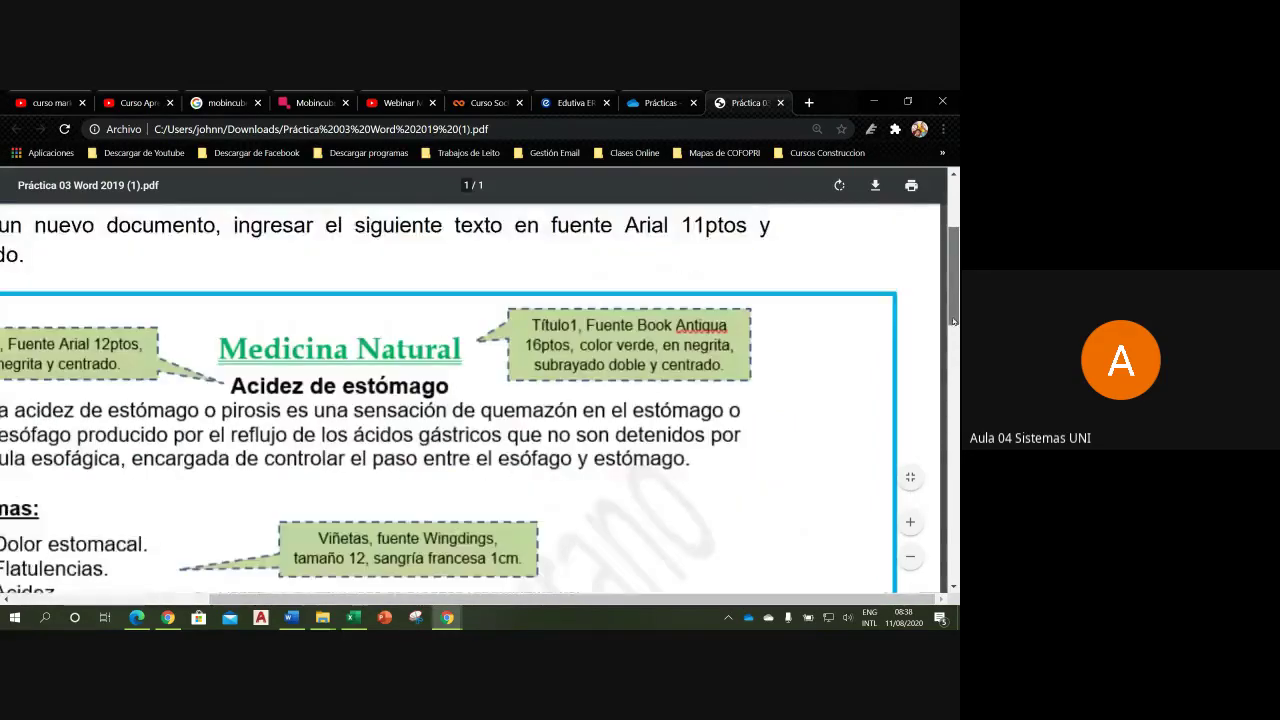
{"action": "scroll", "coordinate": [745, 553], "scroll_direction": "down", "scroll_amount": 1}
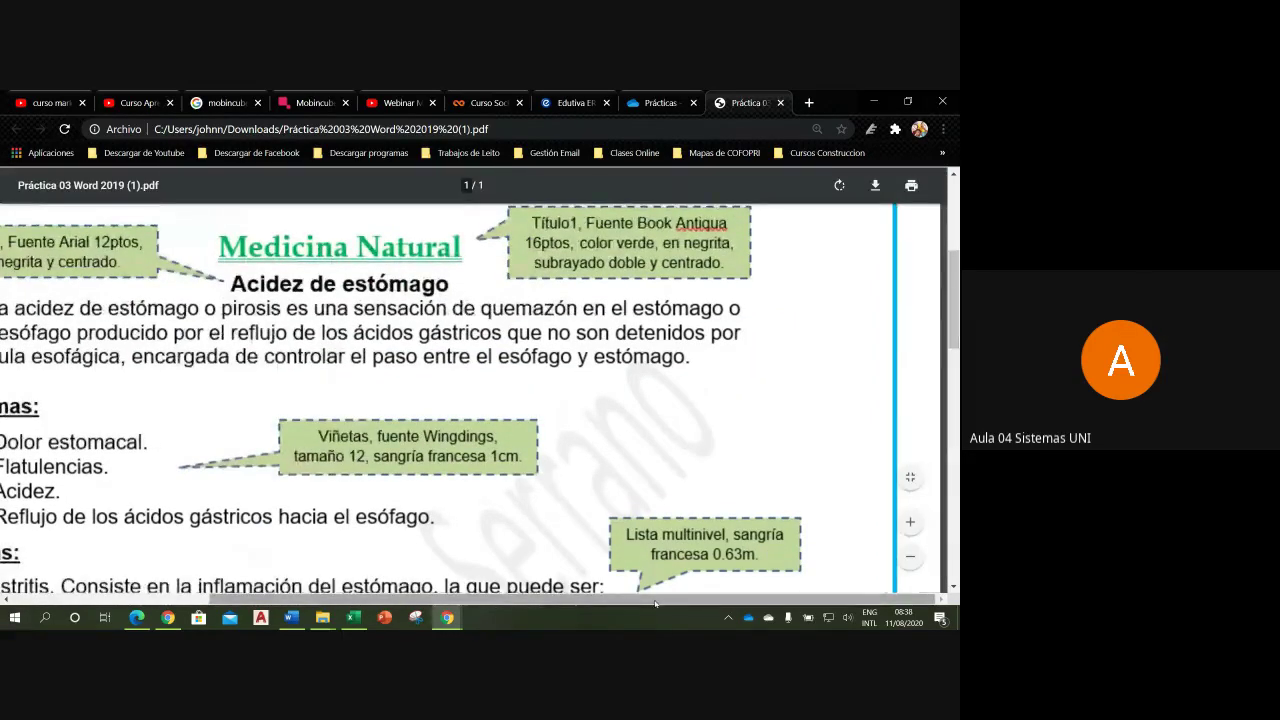
{"action": "left_click_drag", "start_coordinate": [648, 599], "coordinate": [480, 611]}
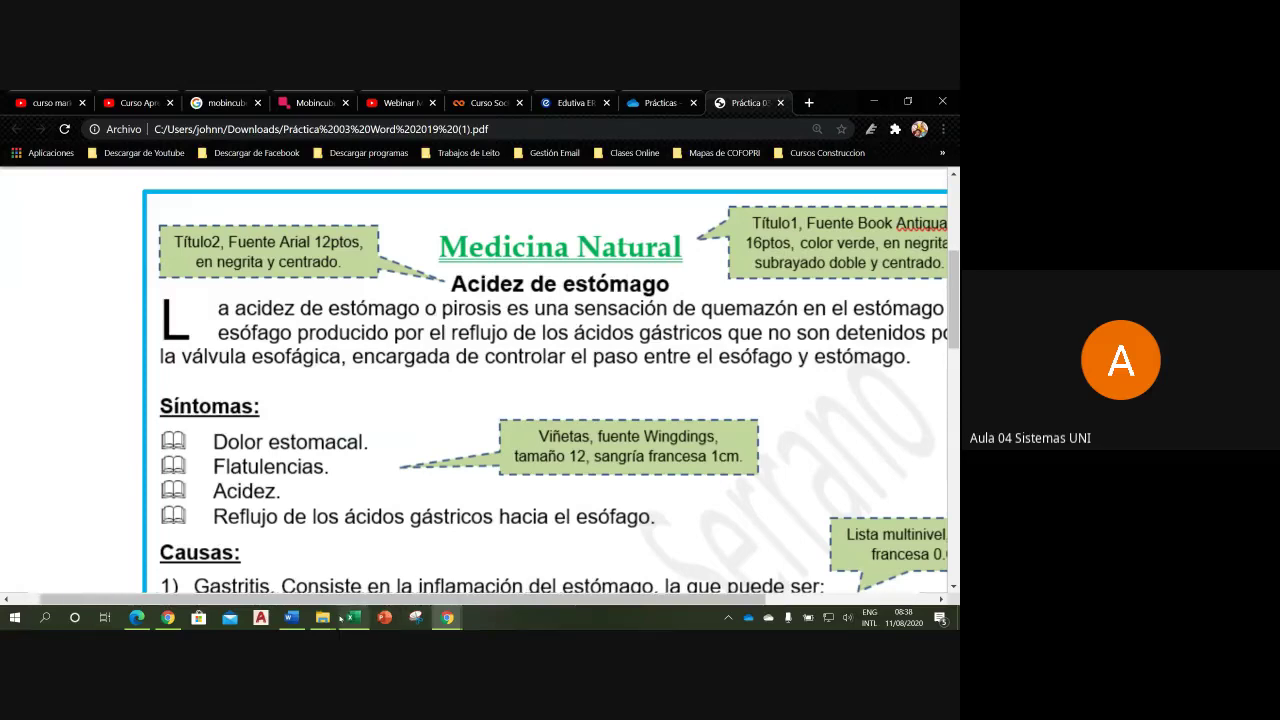
{"action": "left_click", "coordinate": [292, 618]}
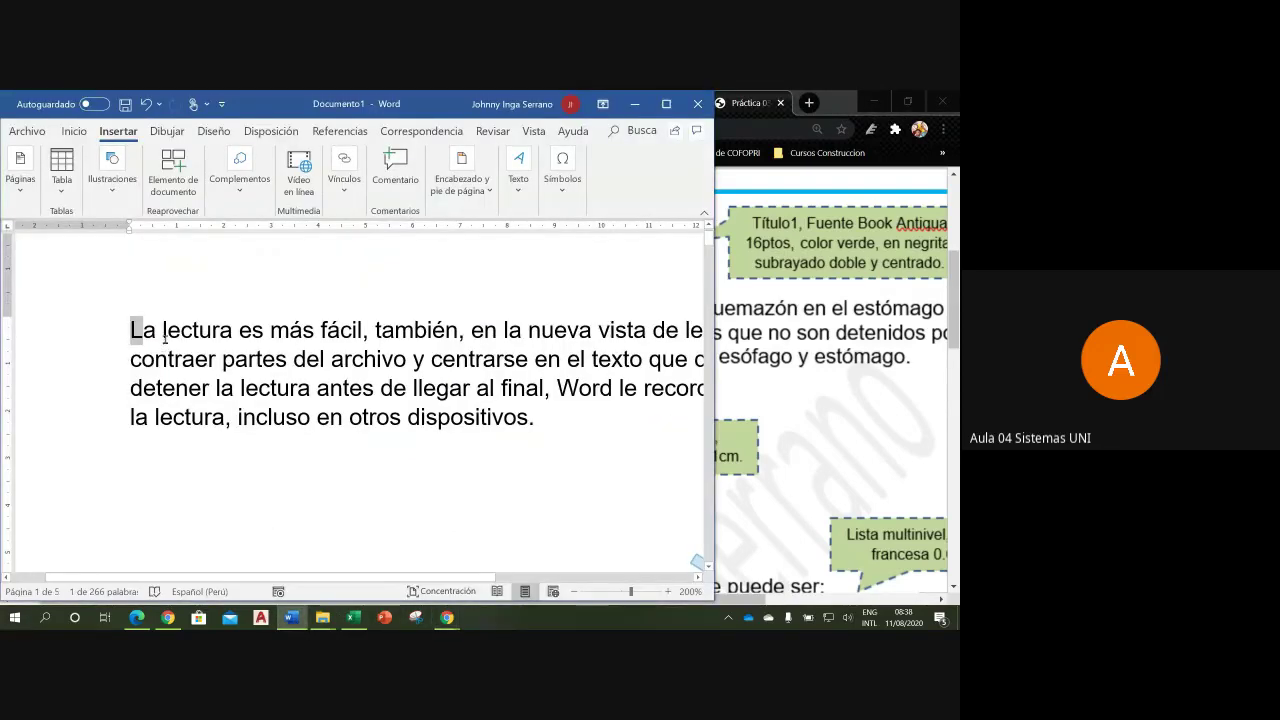
- Reopen the Letra capital menu under Insertar > Texto, then switch to the Práctica 03 PDF in Chrome
{"action": "left_click", "coordinate": [517, 186]}
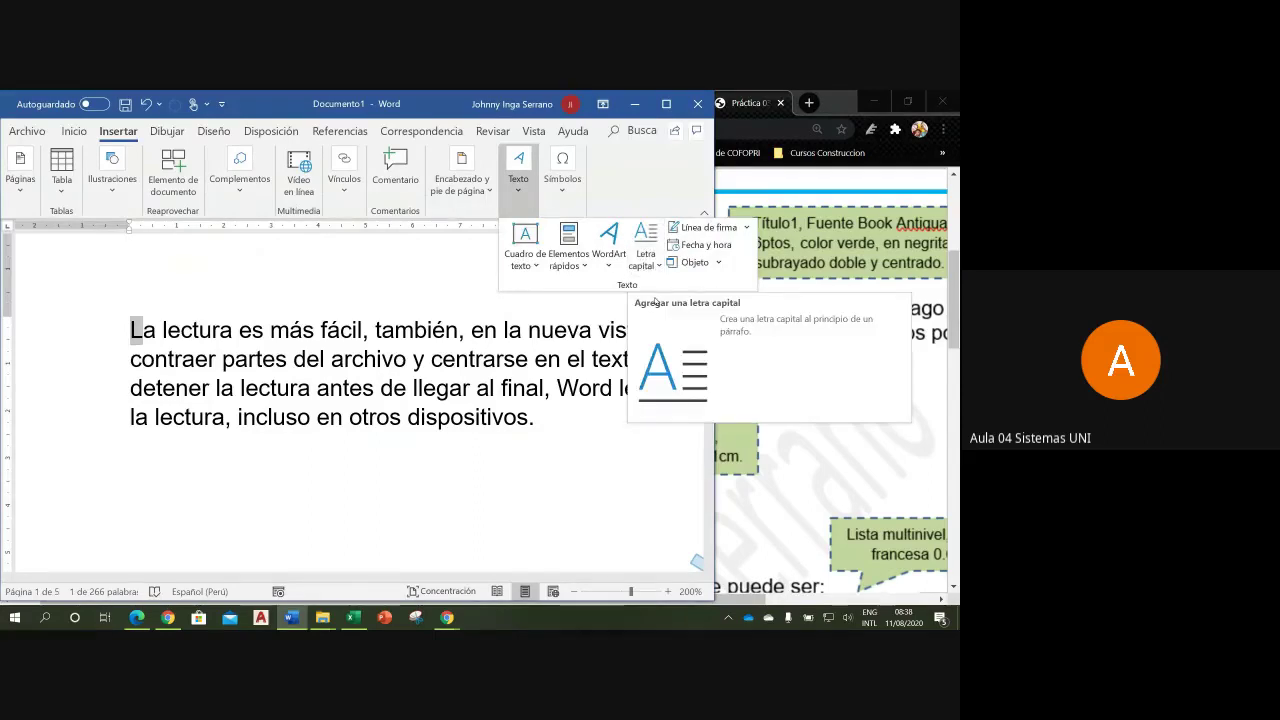
{"action": "left_click", "coordinate": [655, 267]}
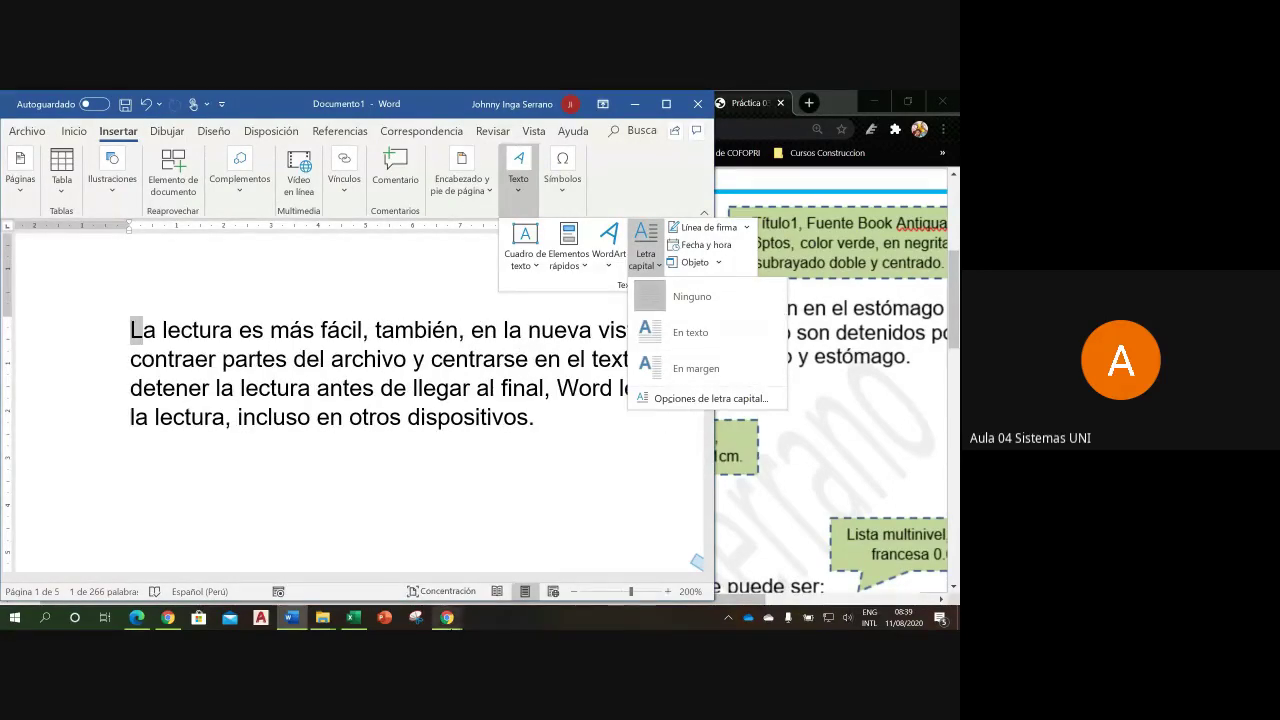
{"action": "left_click", "coordinate": [447, 617]}
{"action": "left_click", "coordinate": [378, 560]}
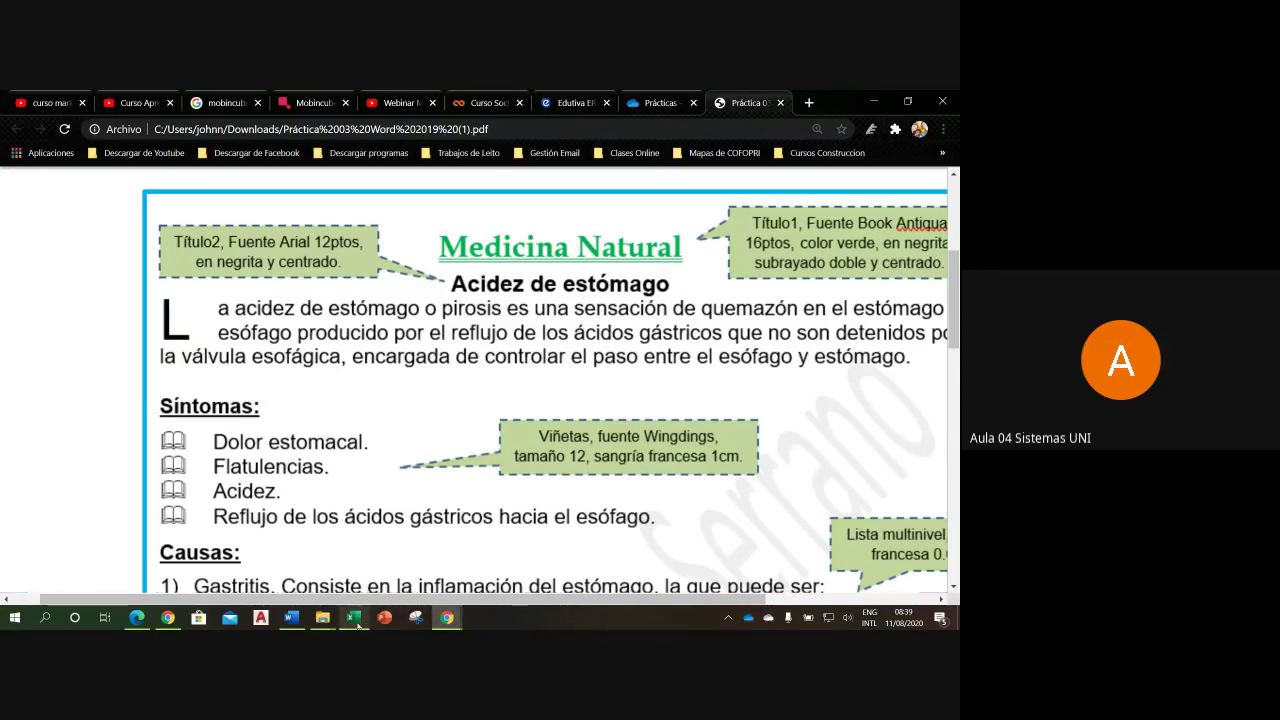
- Return to the Chrome PDF and scroll back to the top, showing the Medicina Natural drop-cap 'L'
{"action": "left_click", "coordinate": [291, 617]}
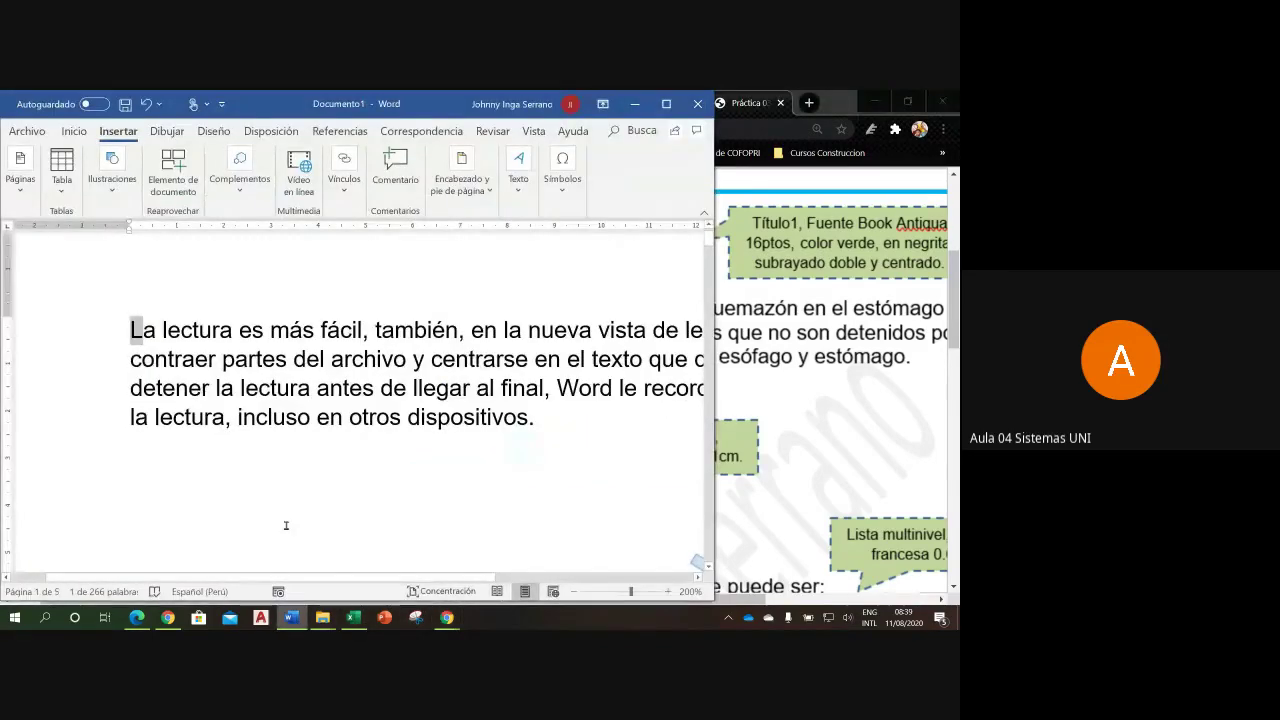
{"action": "mouse_move", "coordinate": [447, 617]}
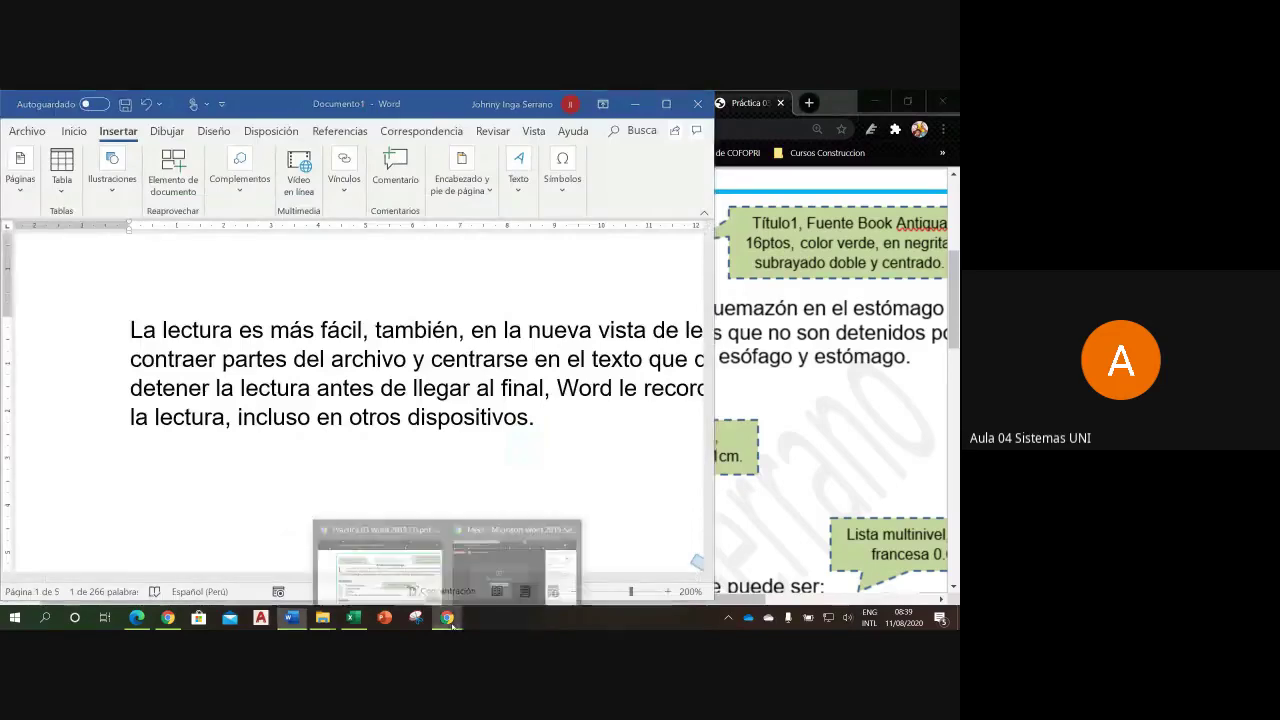
{"action": "left_click", "coordinate": [406, 566]}
{"action": "mouse_move", "coordinate": [955, 277]}
{"action": "left_mouse_down"}
{"action": "mouse_move", "coordinate": [957, 305]}
{"action": "mouse_move", "coordinate": [955, 260]}
{"action": "left_mouse_up"}
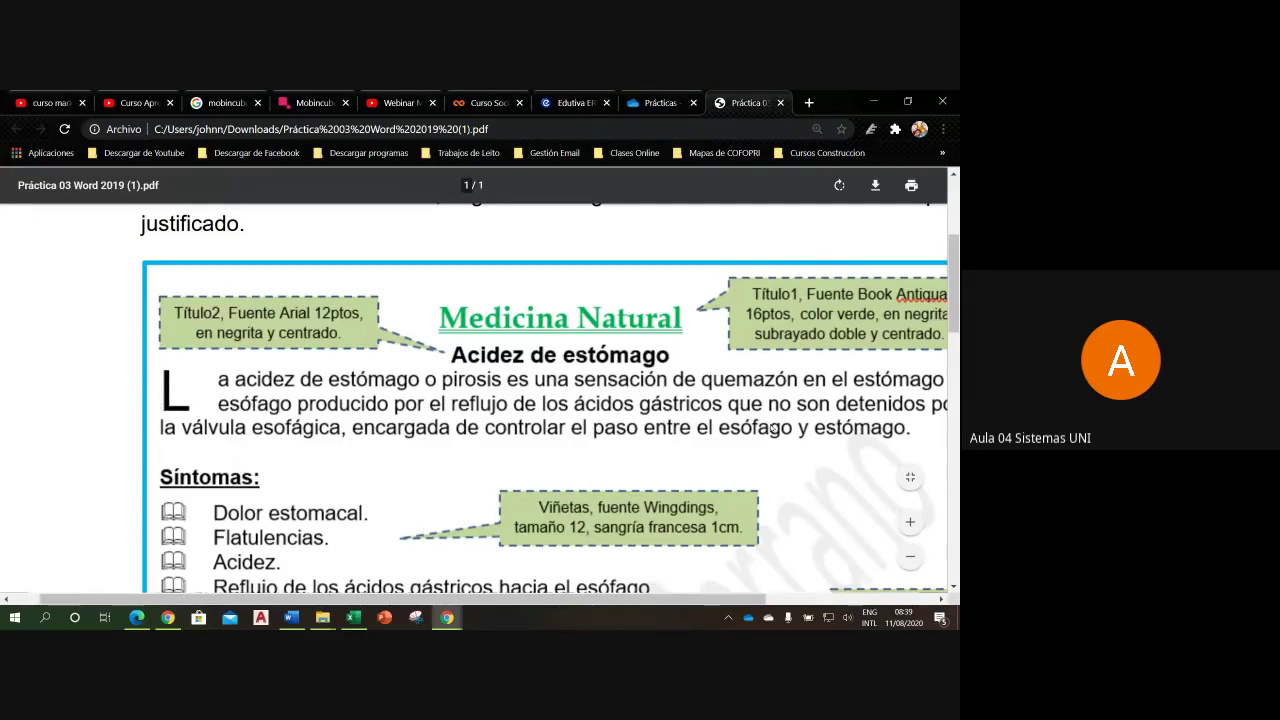
{"action": "left_click_drag", "start_coordinate": [957, 288], "coordinate": [956, 514]}
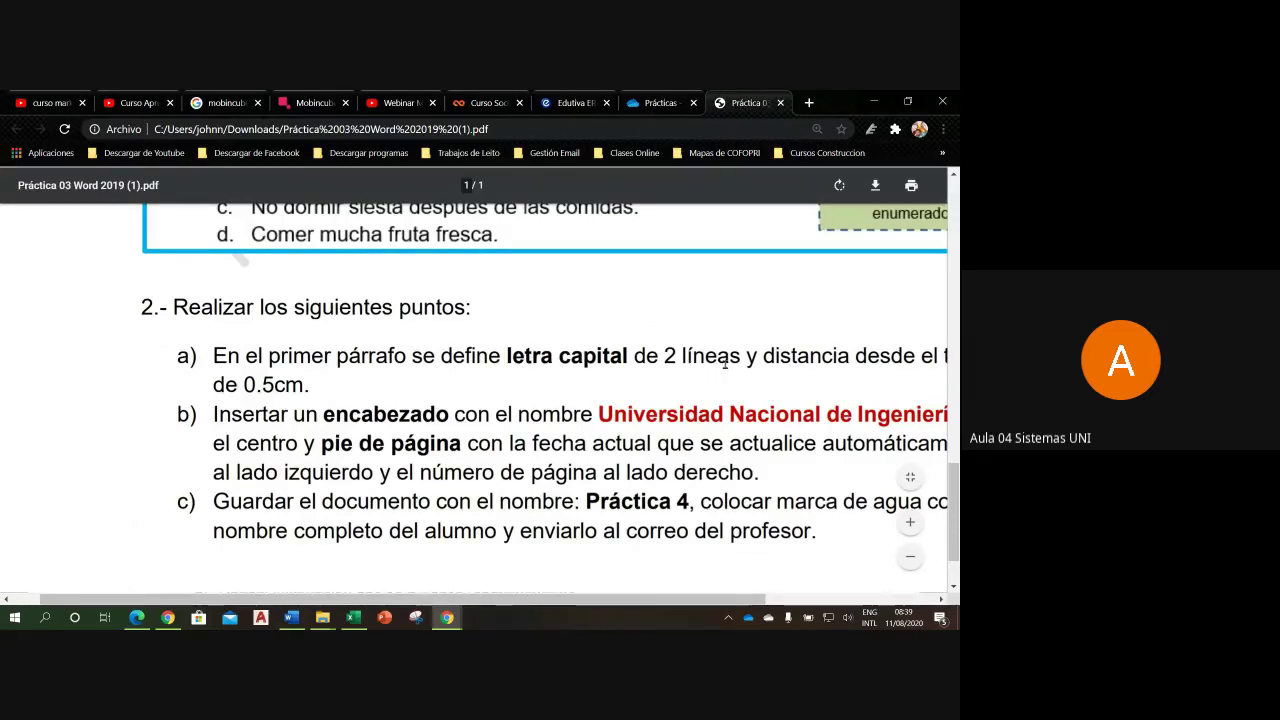
{"action": "left_click_drag", "start_coordinate": [952, 503], "coordinate": [954, 280]}
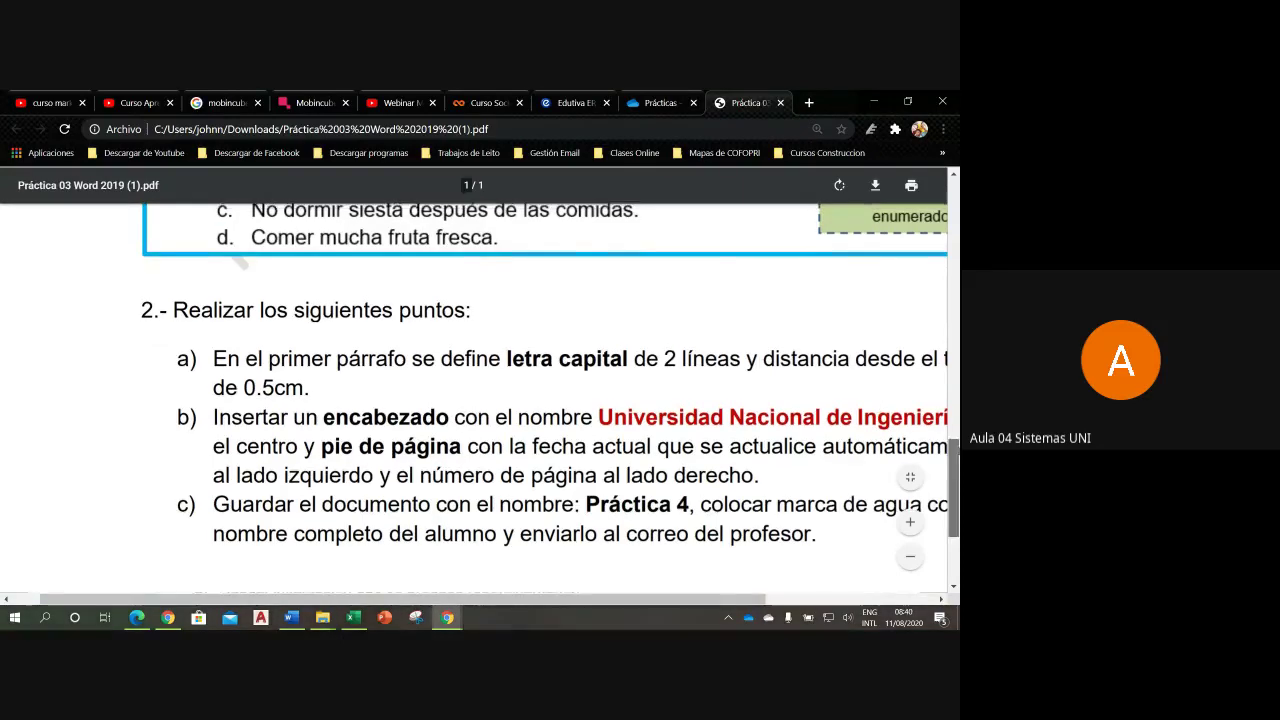
{"action": "scroll", "coordinate": [319, 486], "scroll_direction": "up", "scroll_amount": 1}
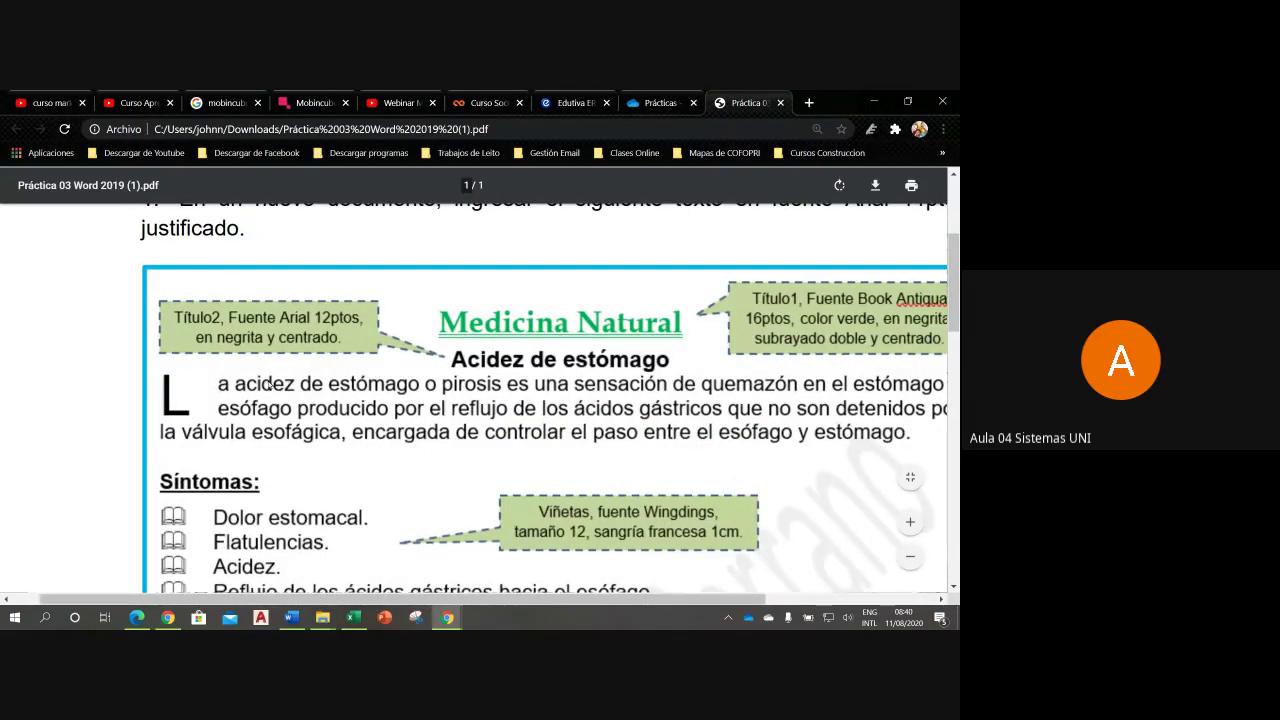
- Open the drop cap options in Word, choose the In text position, then bring up the practice PDF
{"action": "left_click", "coordinate": [291, 620]}
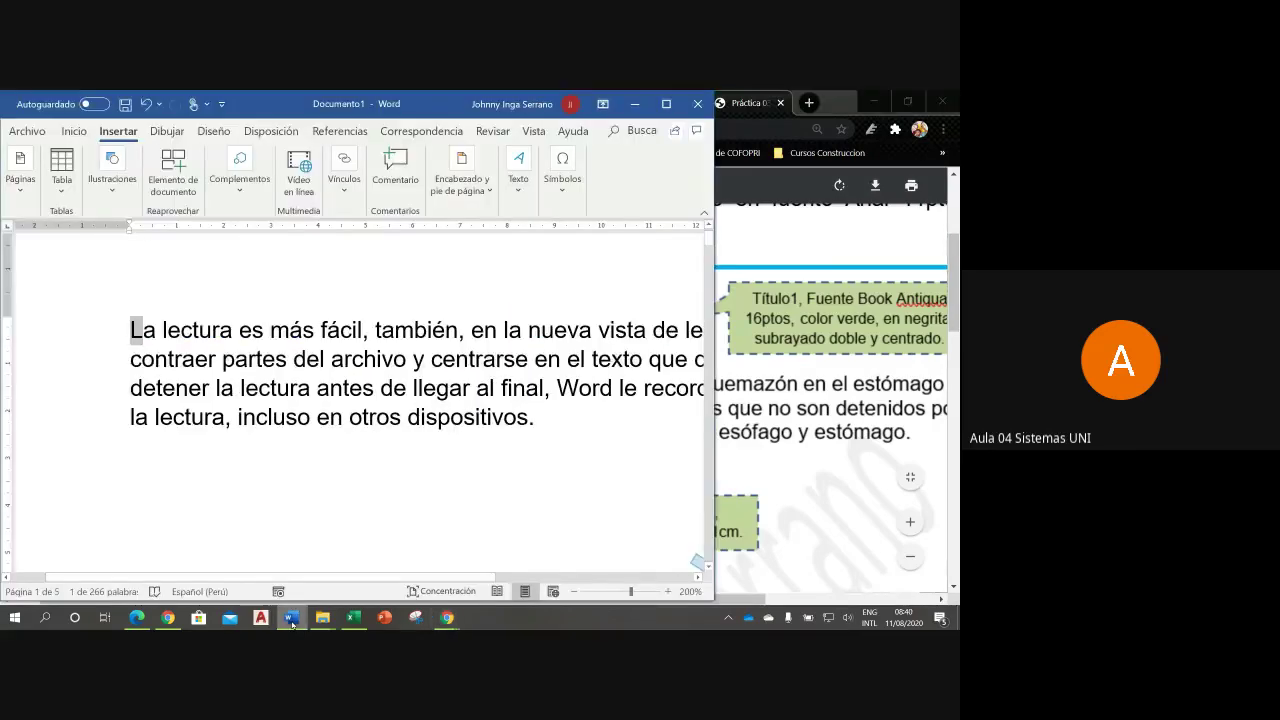
{"action": "left_click", "coordinate": [518, 170]}
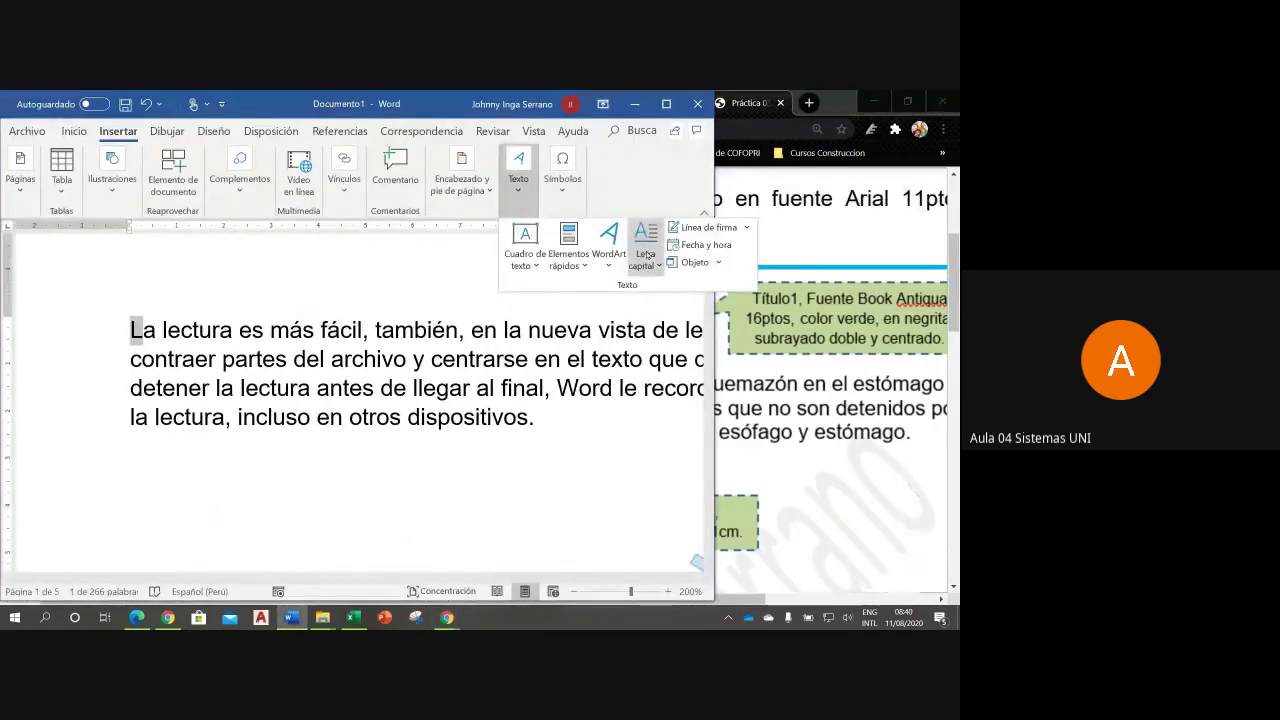
{"action": "left_click", "coordinate": [642, 255]}
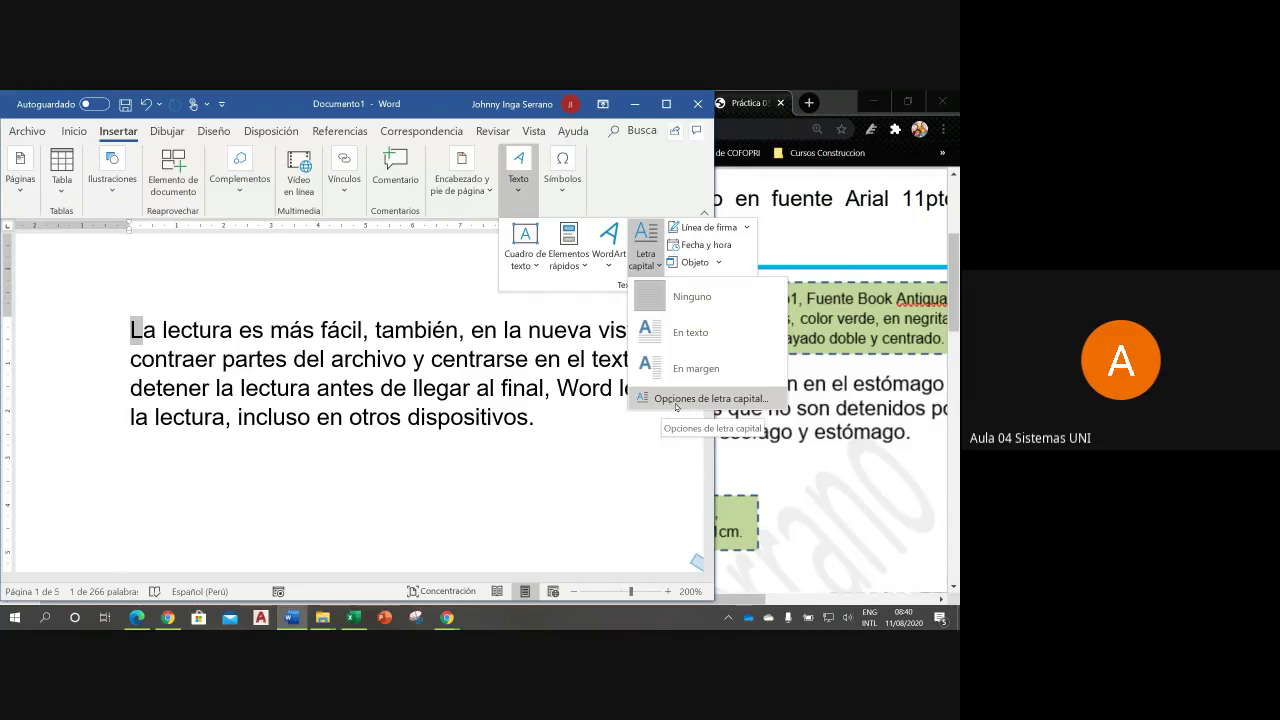
{"action": "left_click", "coordinate": [677, 399]}
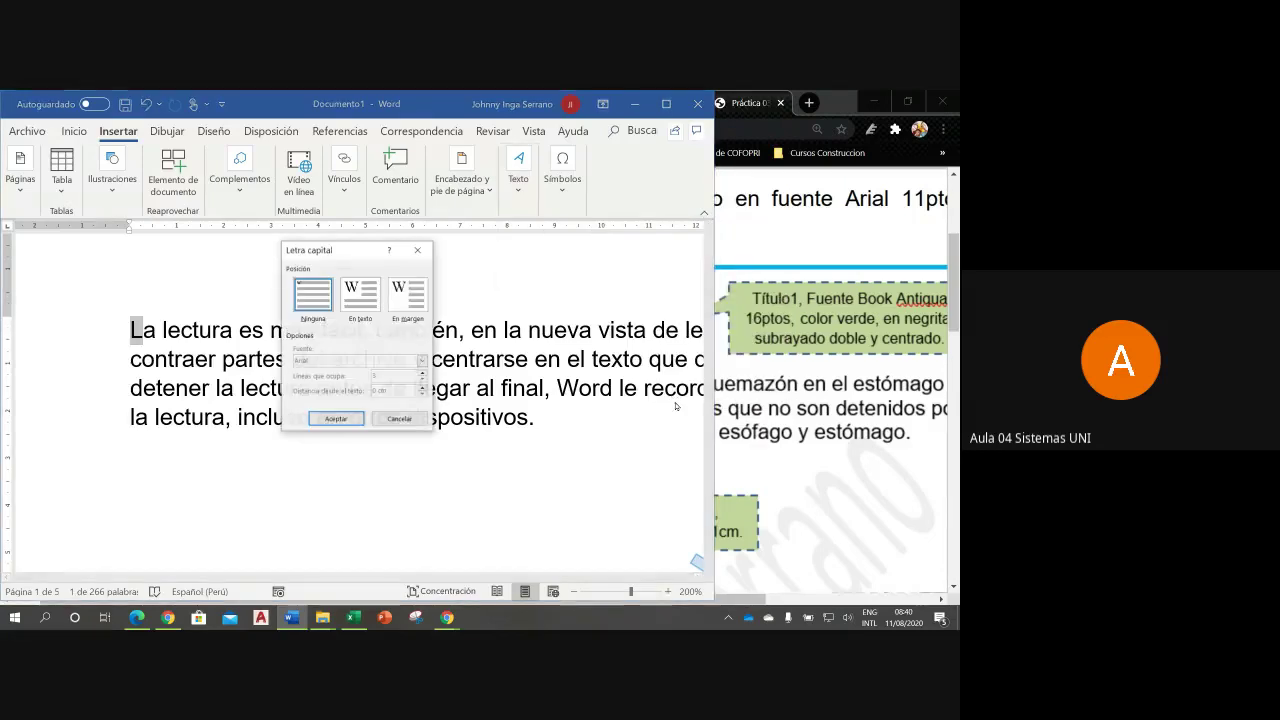
{"action": "left_click_drag", "start_coordinate": [340, 254], "coordinate": [567, 283]}
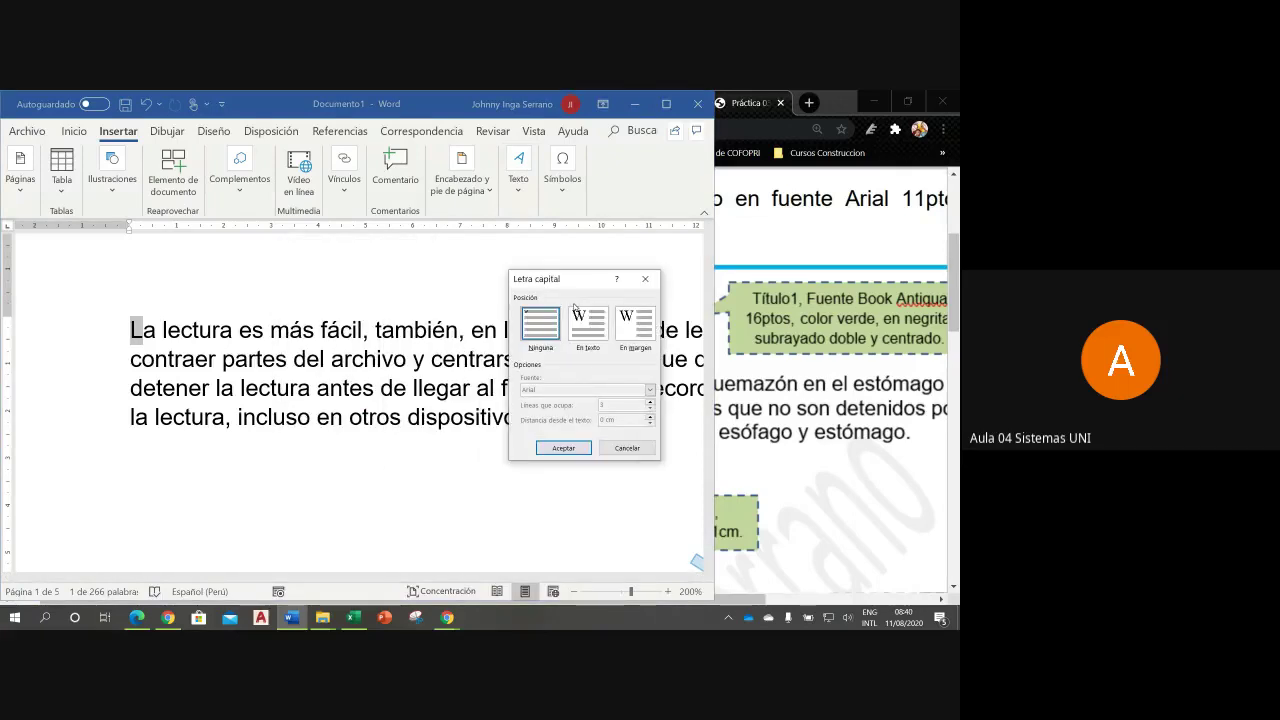
{"action": "left_click", "coordinate": [588, 334]}
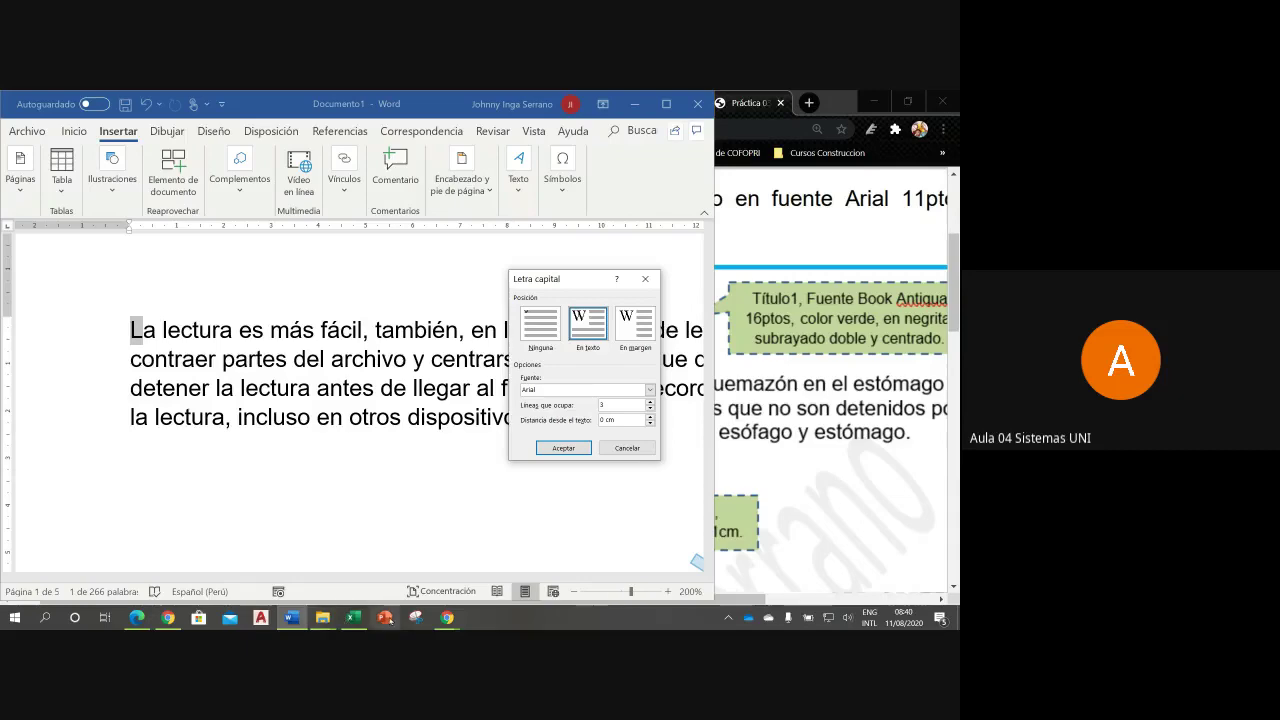
{"action": "left_click", "coordinate": [447, 617]}
- Read through the practice PDF's task list, then go back to the Word document
{"action": "left_click", "coordinate": [401, 577]}
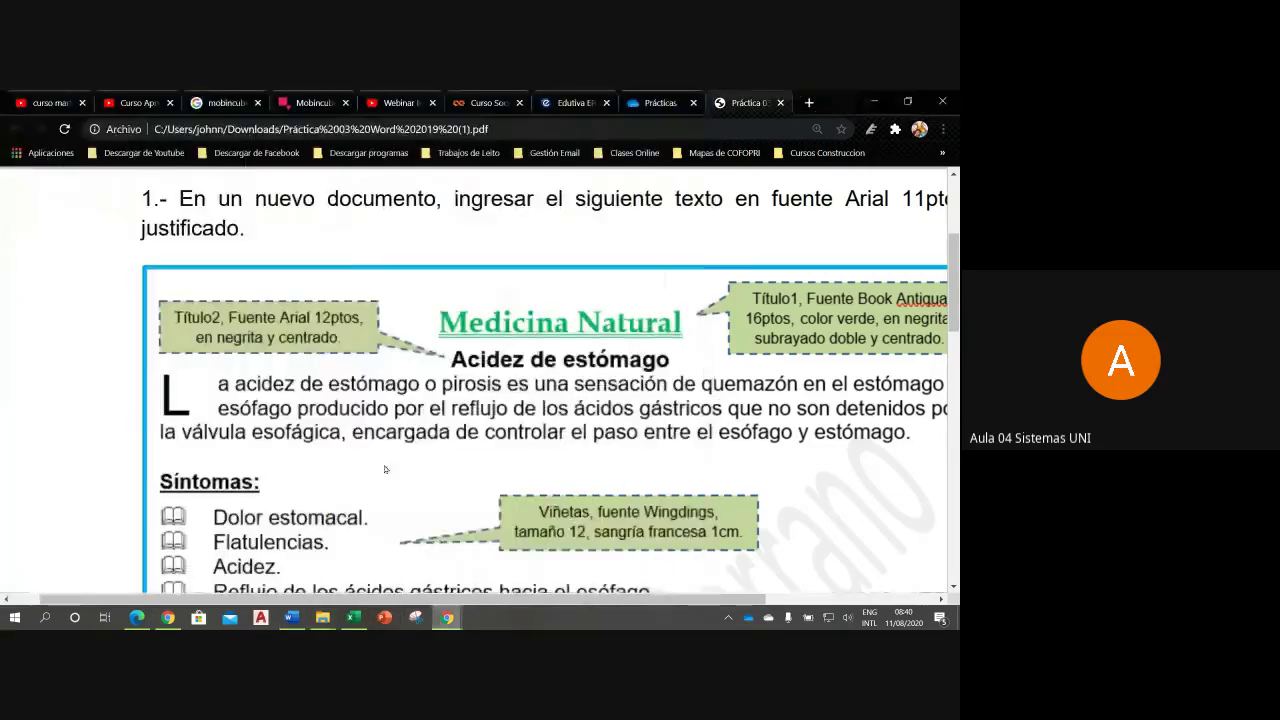
{"action": "scroll", "coordinate": [550, 400], "scroll_direction": "down", "scroll_amount": 6}
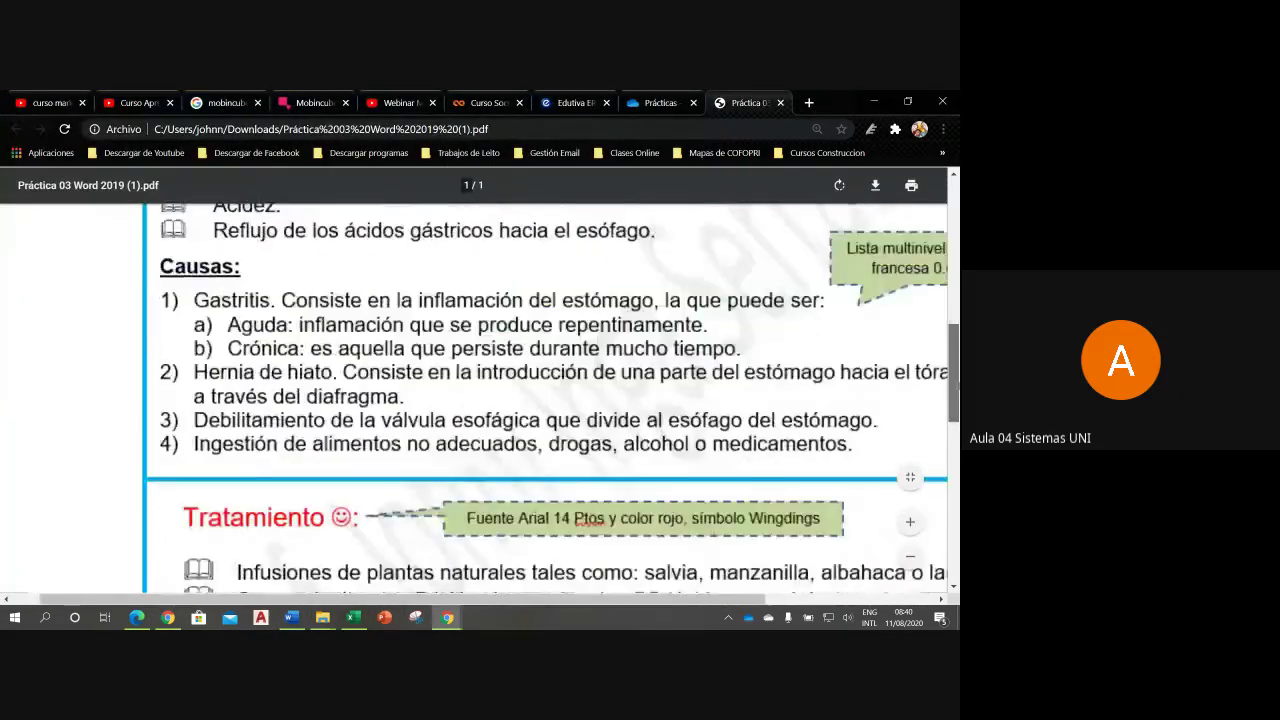
{"action": "scroll", "coordinate": [737, 585], "scroll_direction": "down", "scroll_amount": 3}
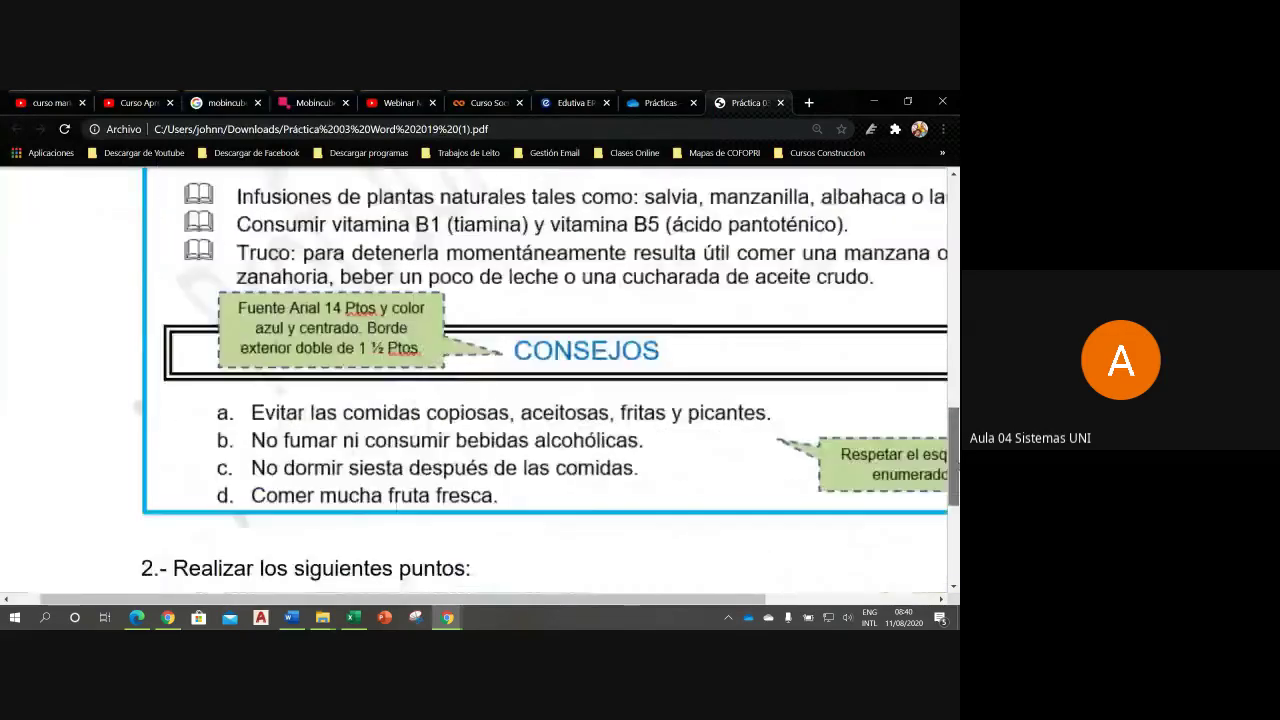
{"action": "scroll", "coordinate": [737, 585], "scroll_direction": "down", "scroll_amount": 2}
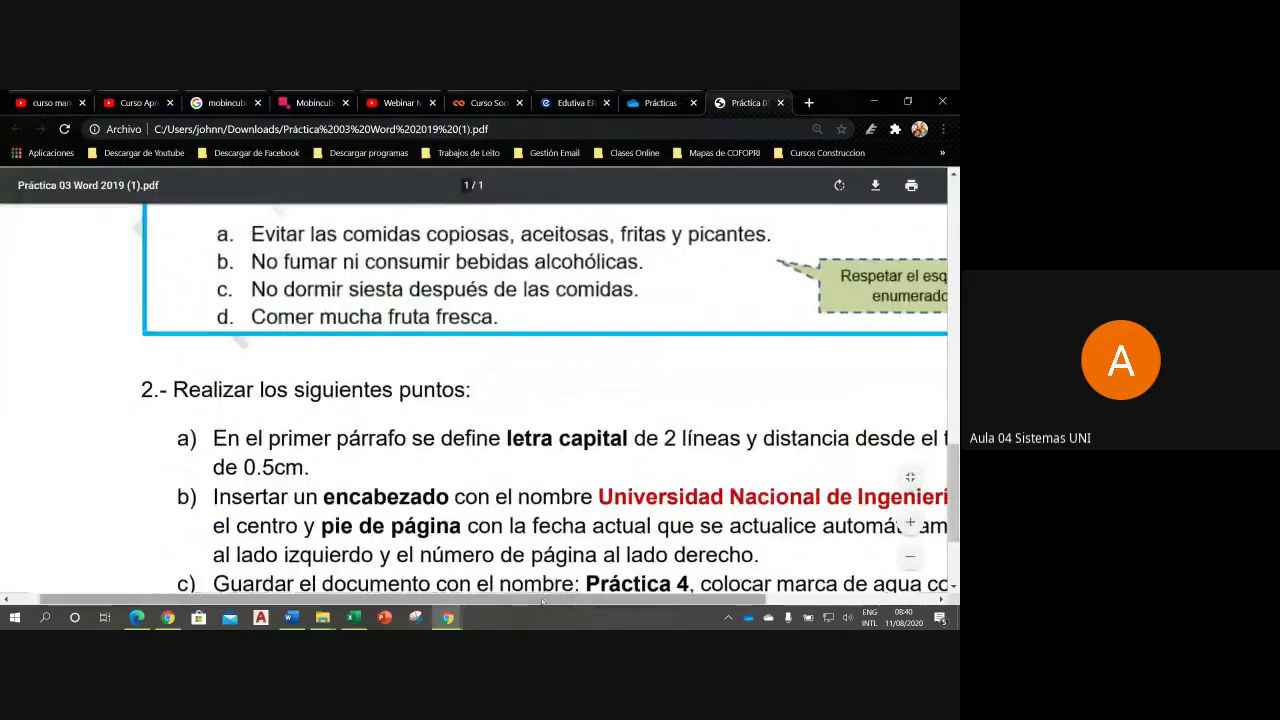
{"action": "left_click_drag", "start_coordinate": [546, 603], "coordinate": [669, 612]}
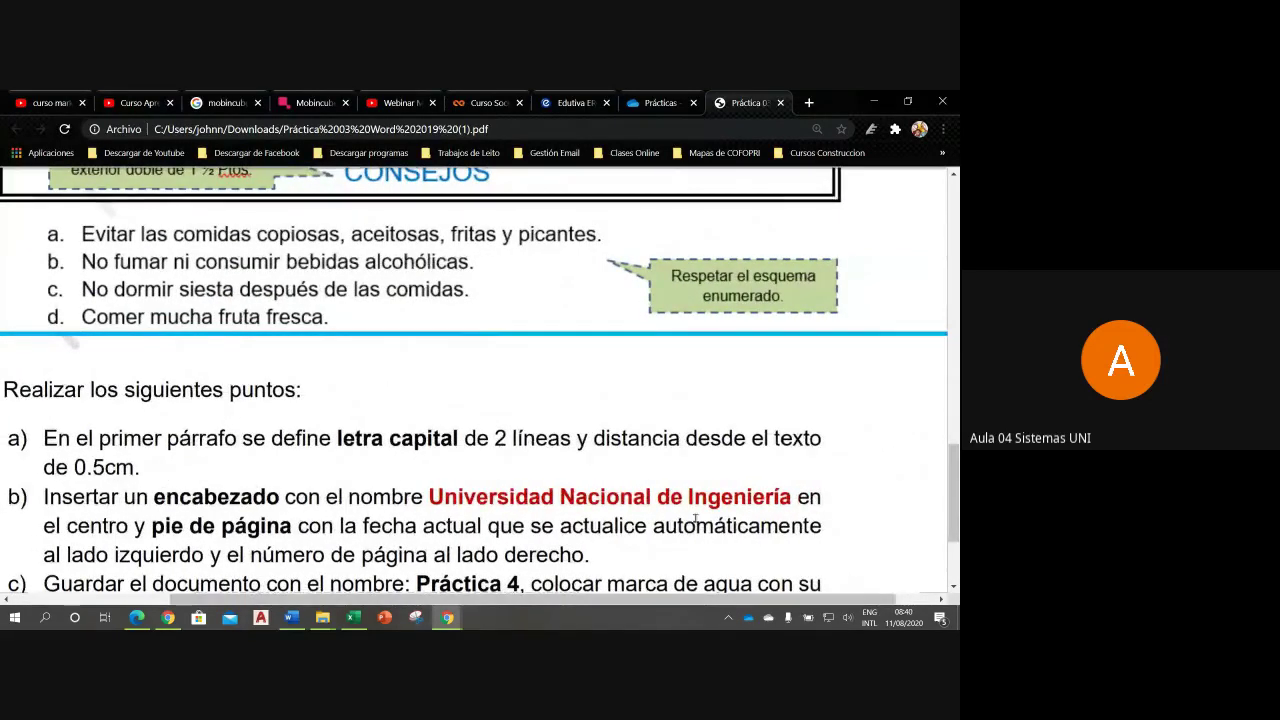
{"action": "scroll", "coordinate": [955, 477], "scroll_direction": "up", "scroll_amount": 10}
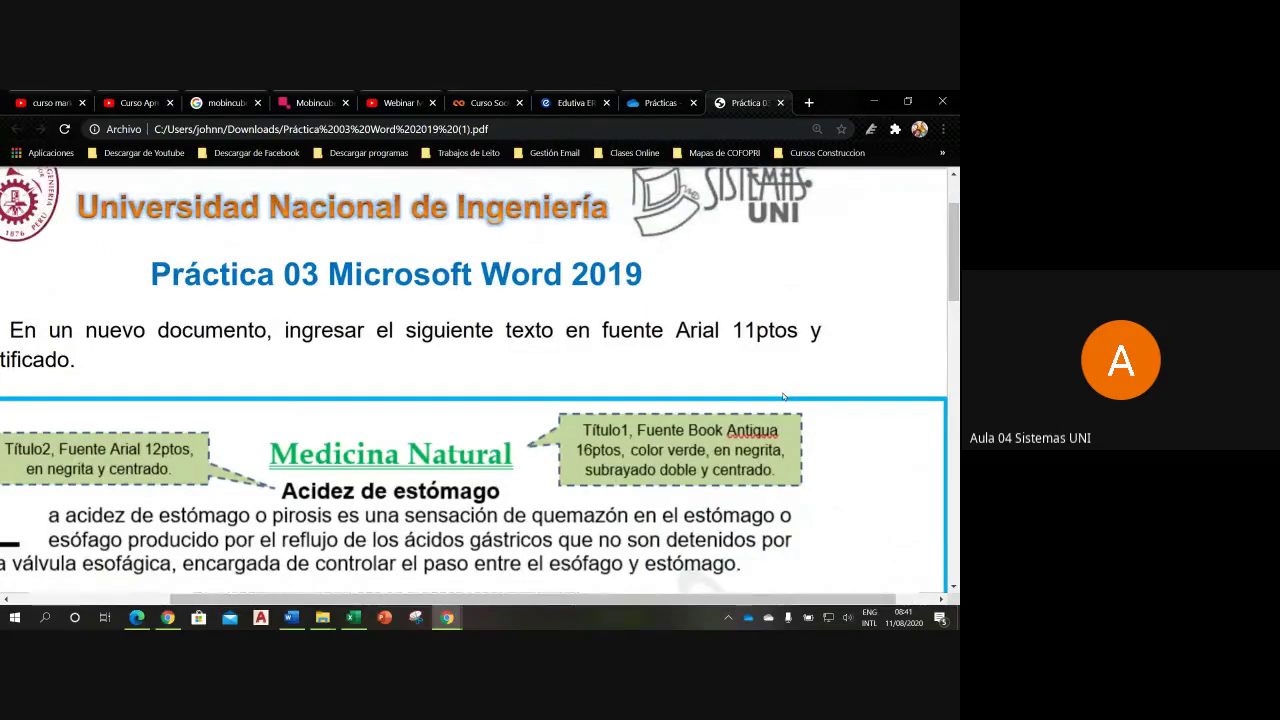
{"action": "scroll", "coordinate": [955, 293], "scroll_direction": "down", "scroll_amount": 1}
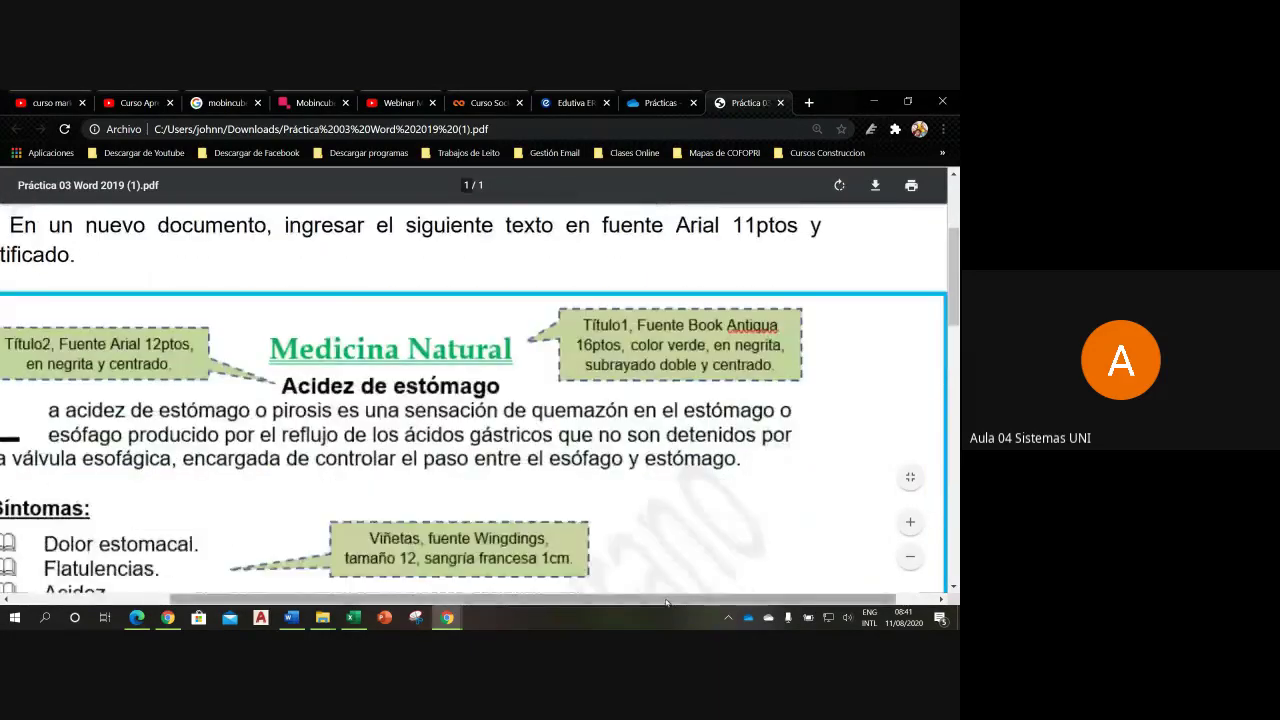
{"action": "scroll", "coordinate": [610, 463], "scroll_direction": "left", "scroll_amount": 1}
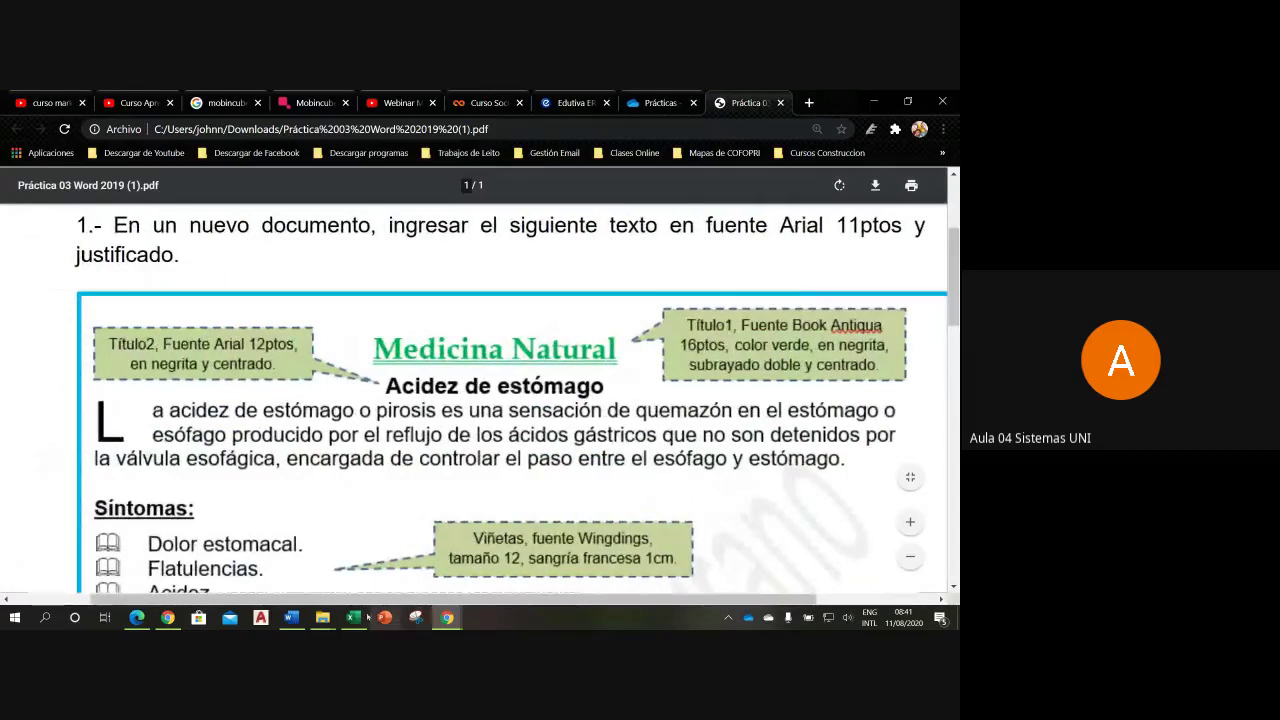
{"action": "left_click", "coordinate": [293, 618]}
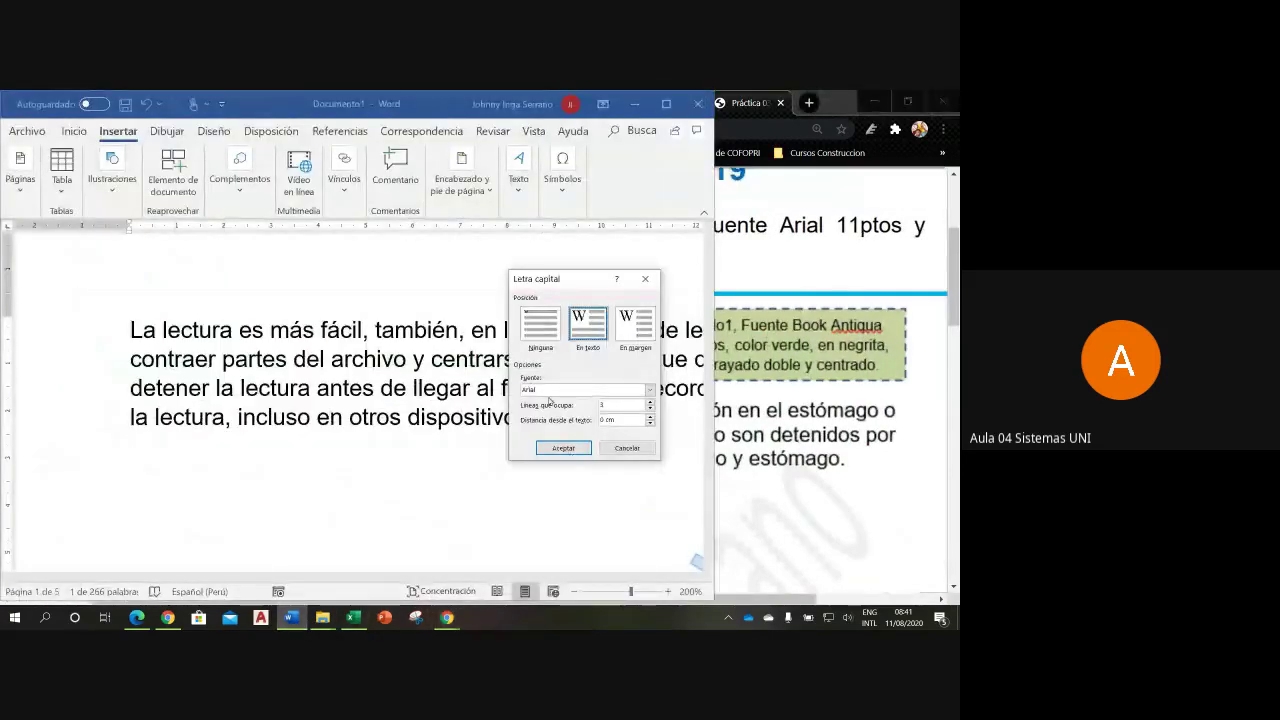
- Change the drop cap font from Arial to GothicE
{"action": "left_click", "coordinate": [650, 390]}
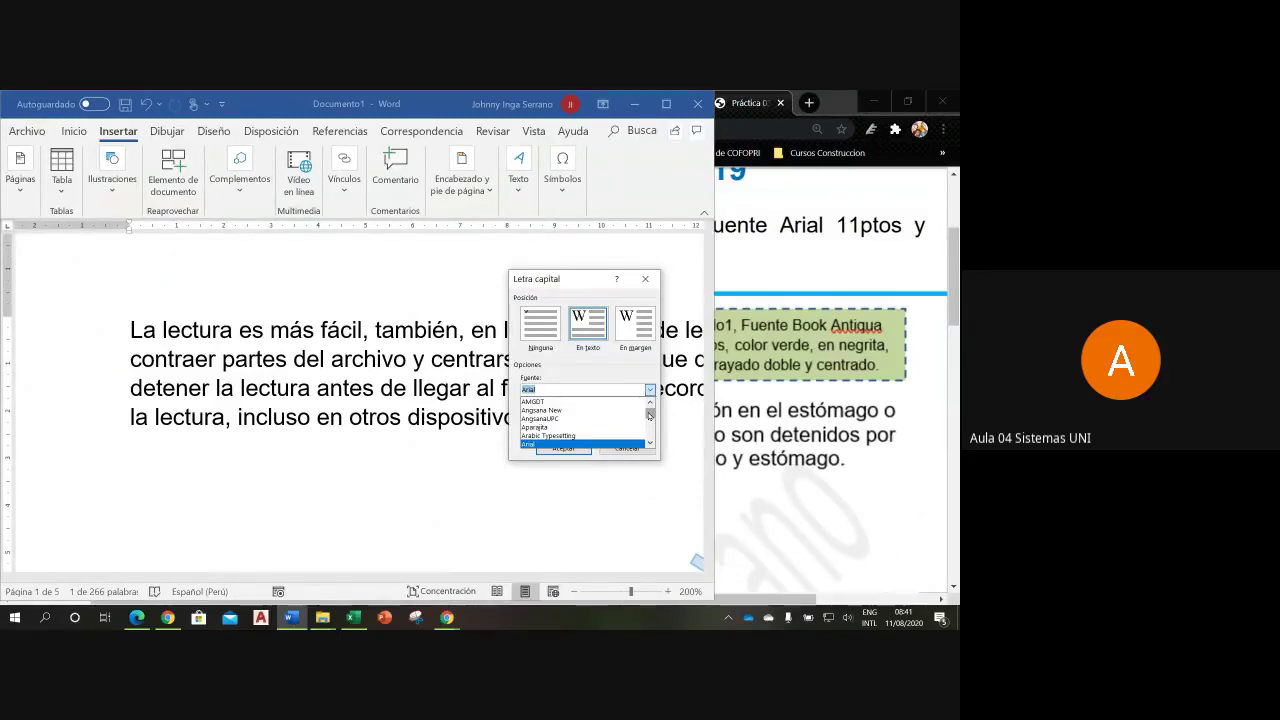
{"action": "left_click_drag", "start_coordinate": [650, 411], "coordinate": [651, 421]}
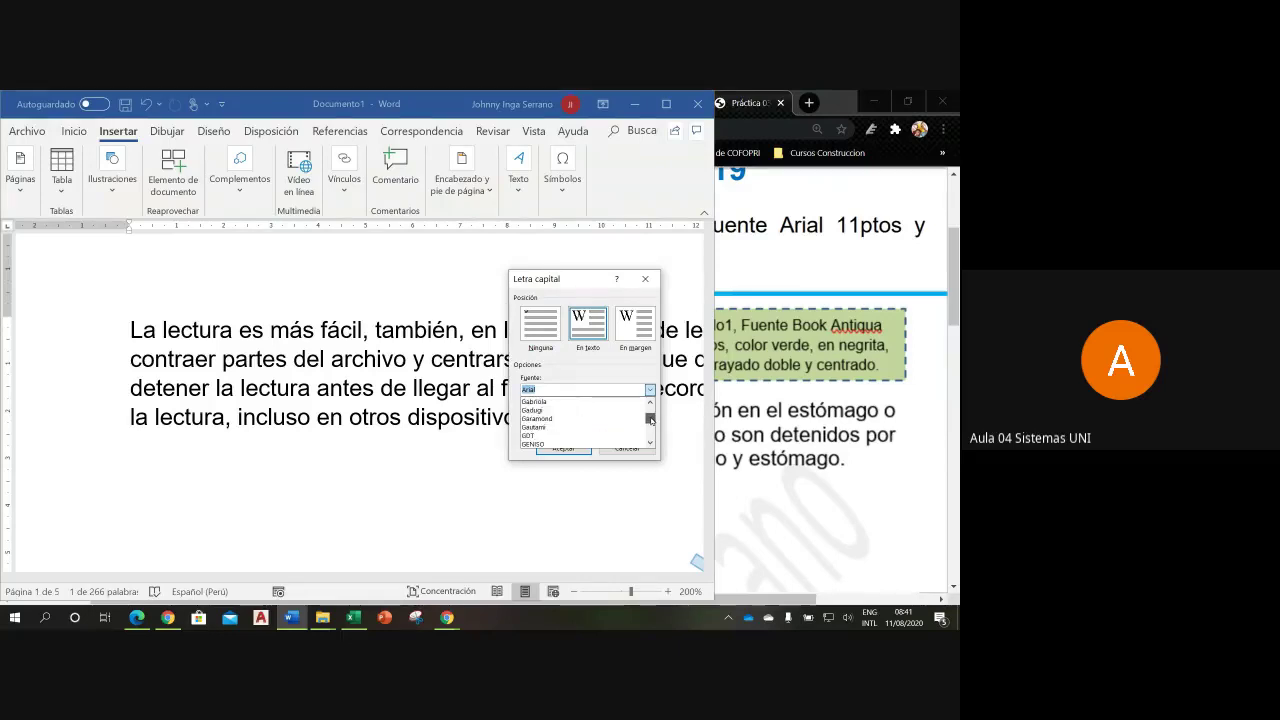
{"action": "left_click", "coordinate": [651, 444]}
{"action": "left_click", "coordinate": [651, 444]}
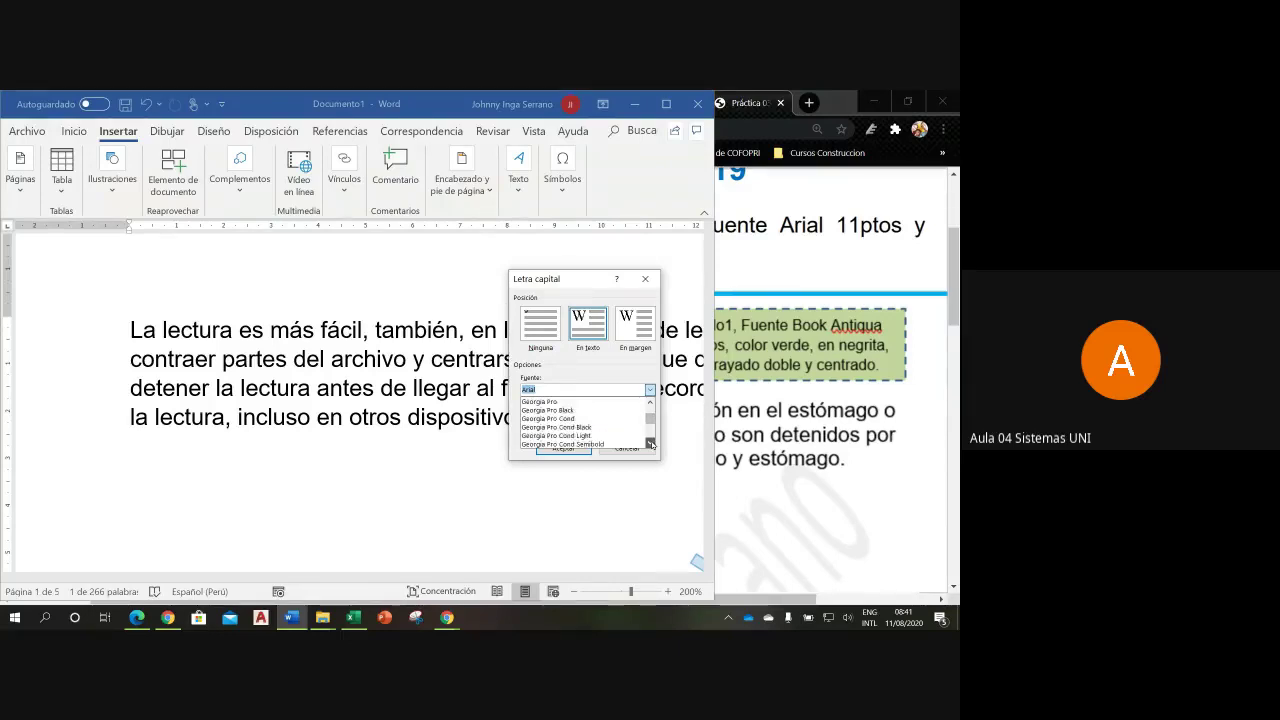
{"action": "left_click", "coordinate": [651, 444]}
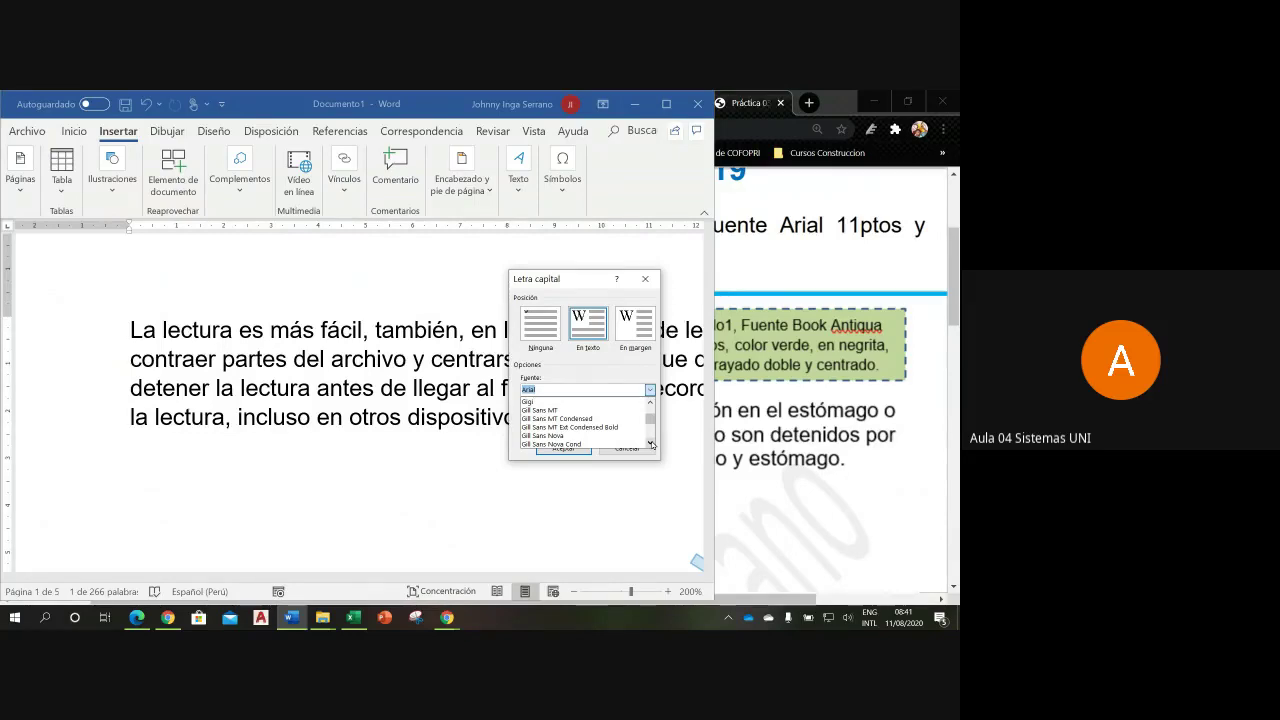
{"action": "left_click", "coordinate": [651, 444]}
{"action": "left_click", "coordinate": [651, 444]}
{"action": "left_click", "coordinate": [651, 444]}
{"action": "left_click", "coordinate": [651, 444]}
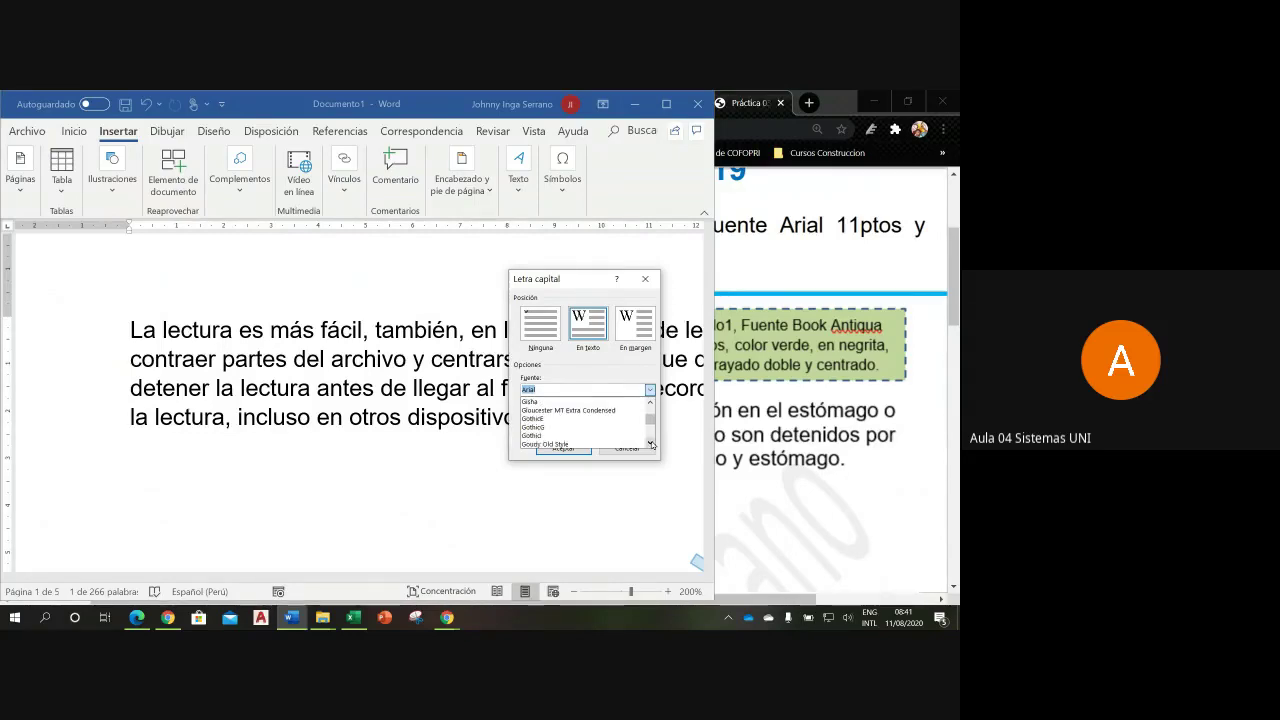
{"action": "left_click", "coordinate": [559, 420]}
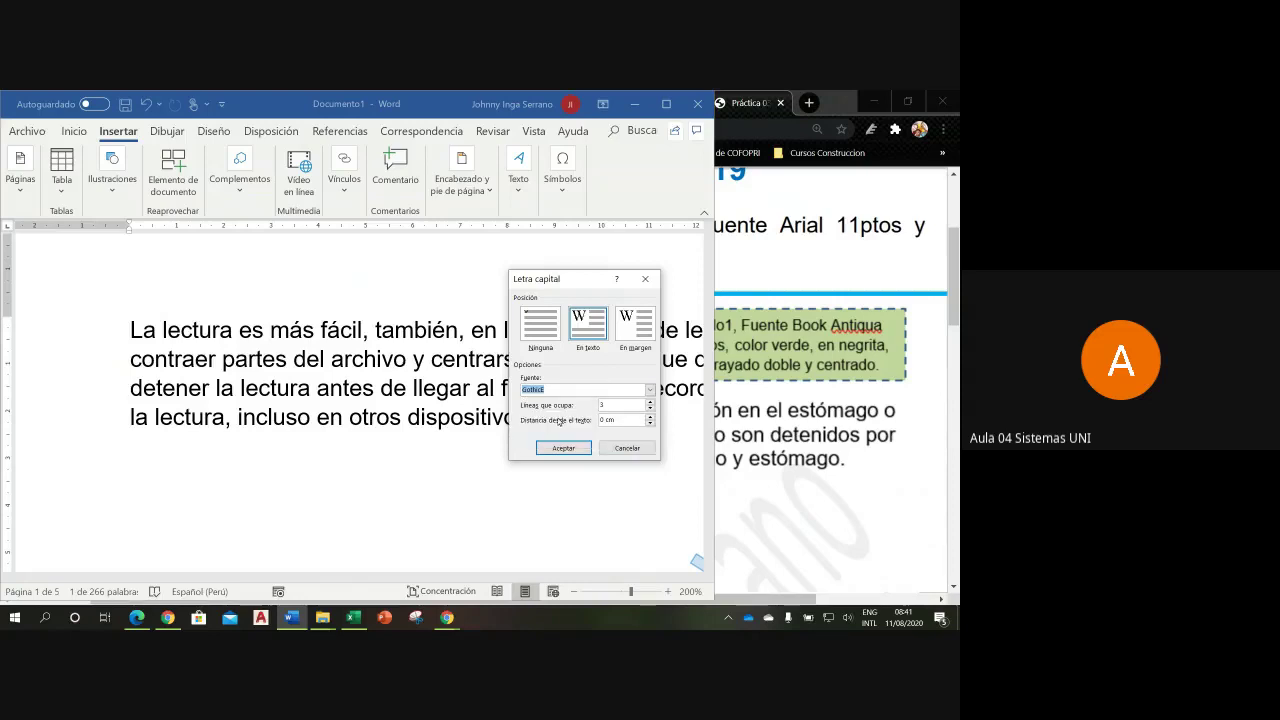
- Apply the 3-line GothicE drop cap and select the letter L
{"action": "left_click", "coordinate": [564, 448]}
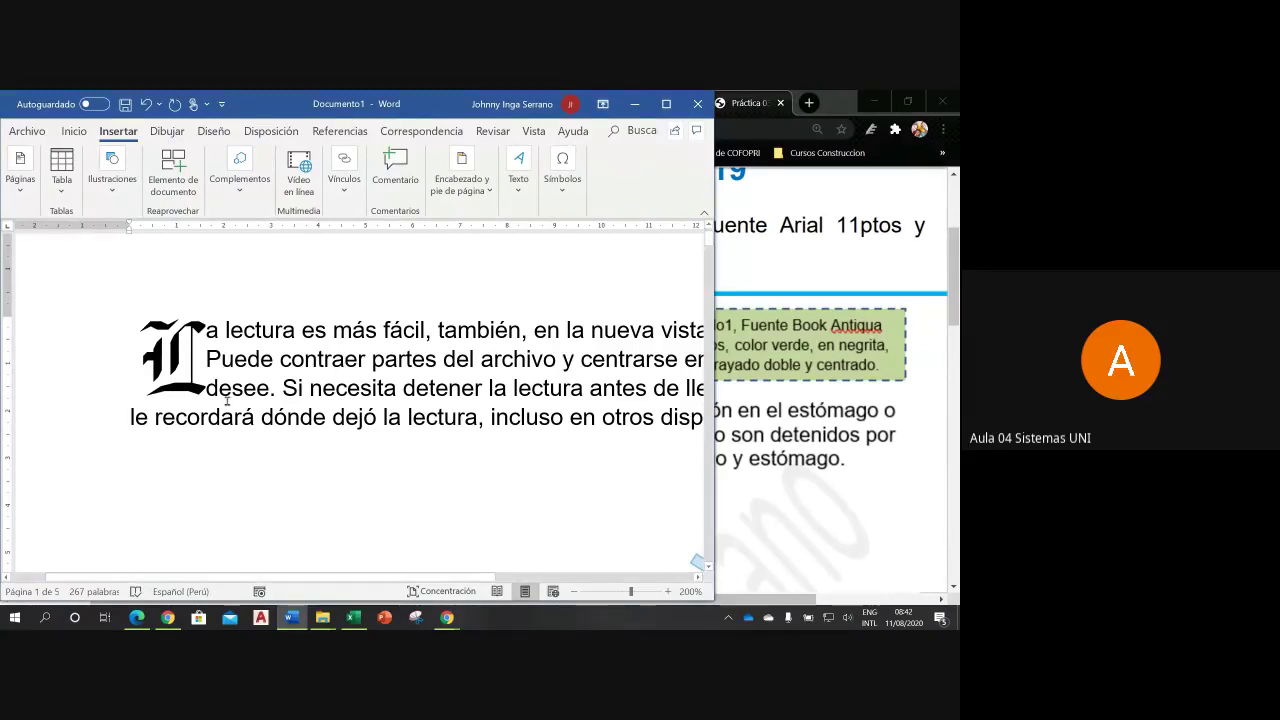
{"action": "left_click", "coordinate": [180, 366]}
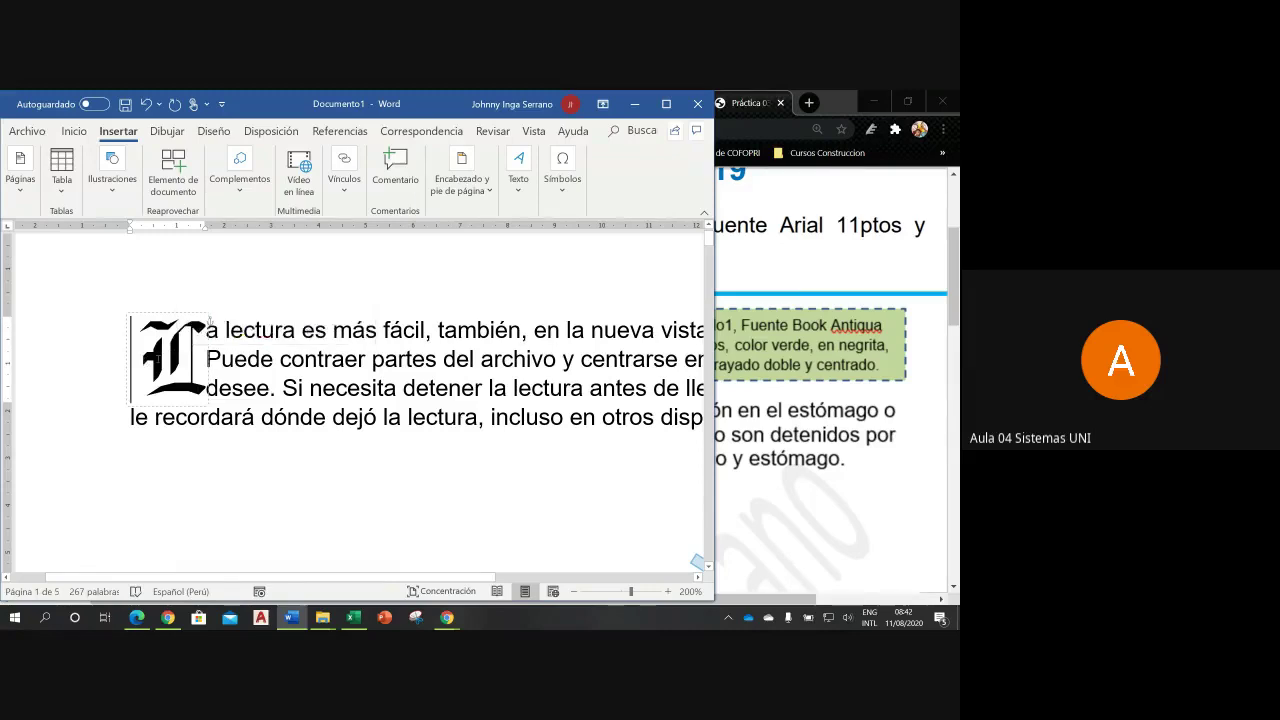
{"action": "double_click", "coordinate": [170, 355]}
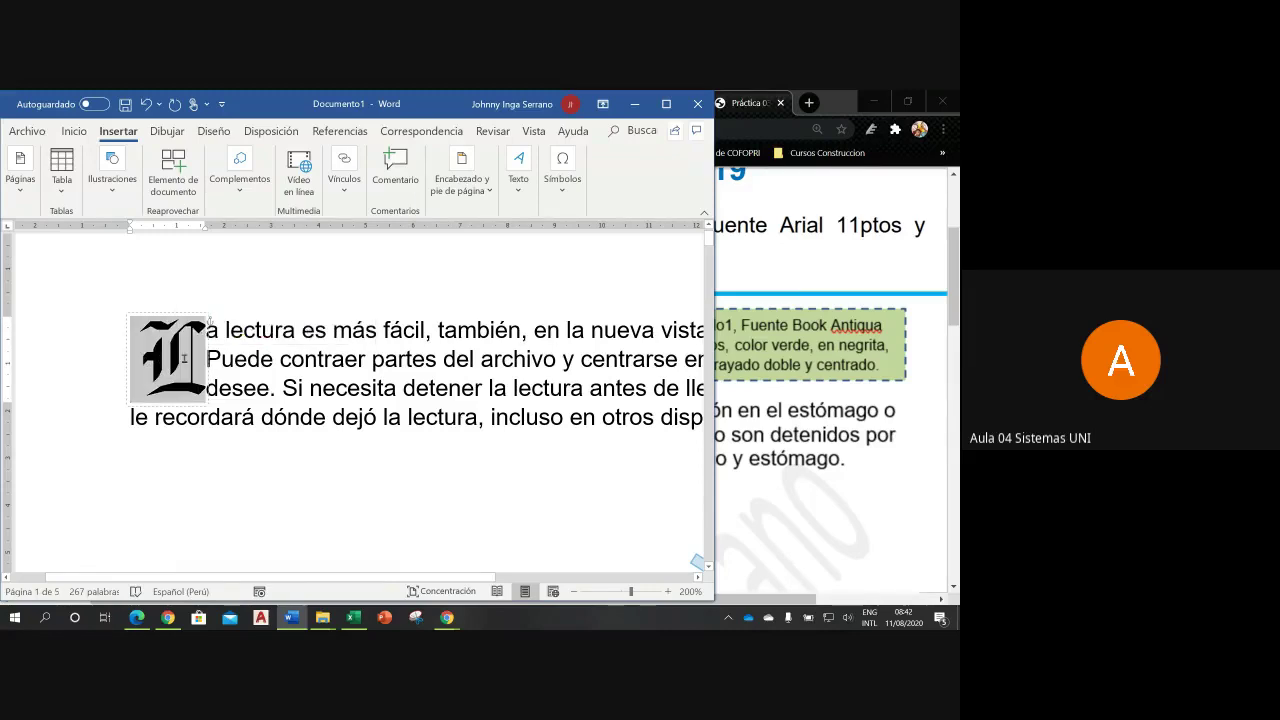
- Switch the drop cap font to Script MT Bold and apply it
{"action": "left_click", "coordinate": [518, 172]}
{"action": "left_click", "coordinate": [654, 266]}
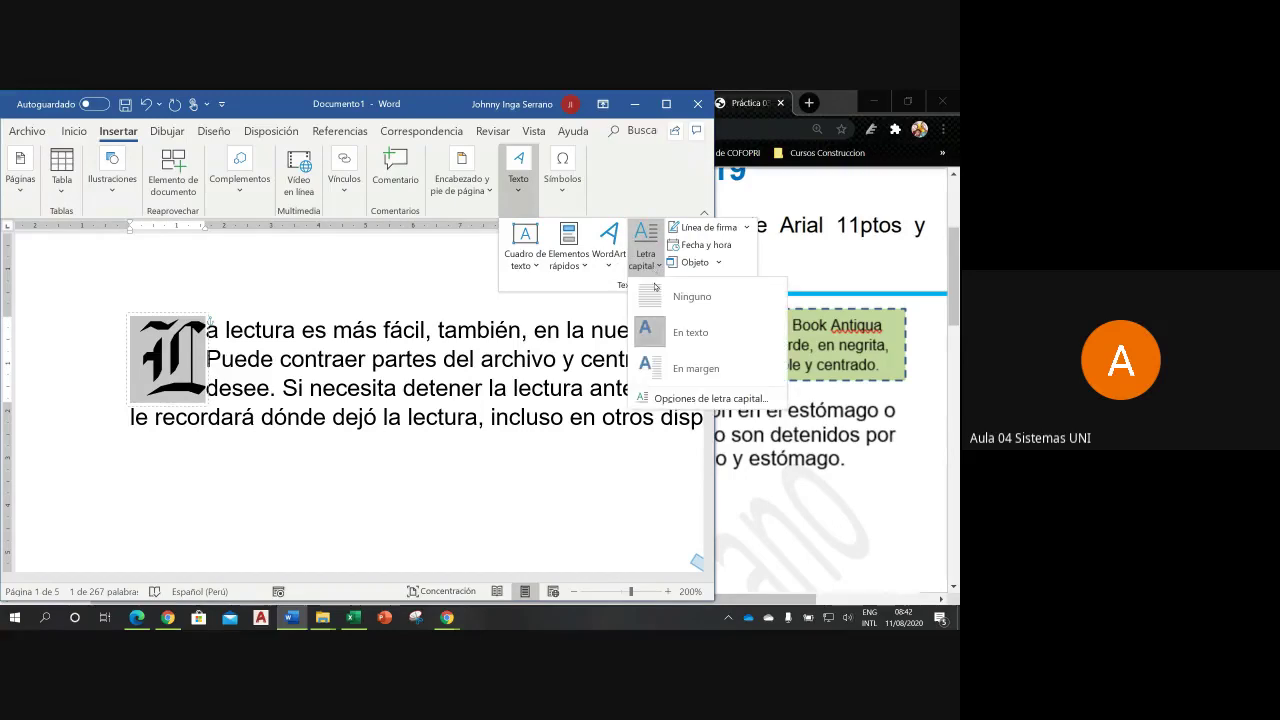
{"action": "left_click", "coordinate": [680, 403]}
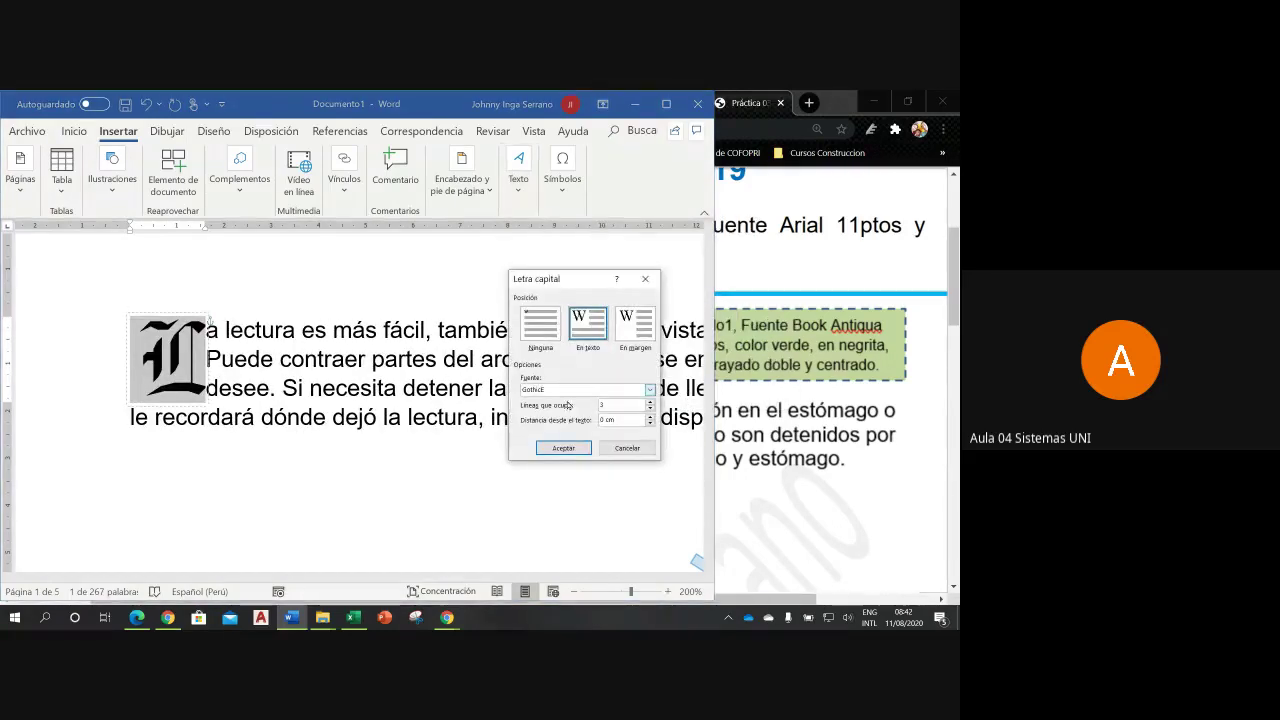
{"action": "left_click", "coordinate": [650, 390]}
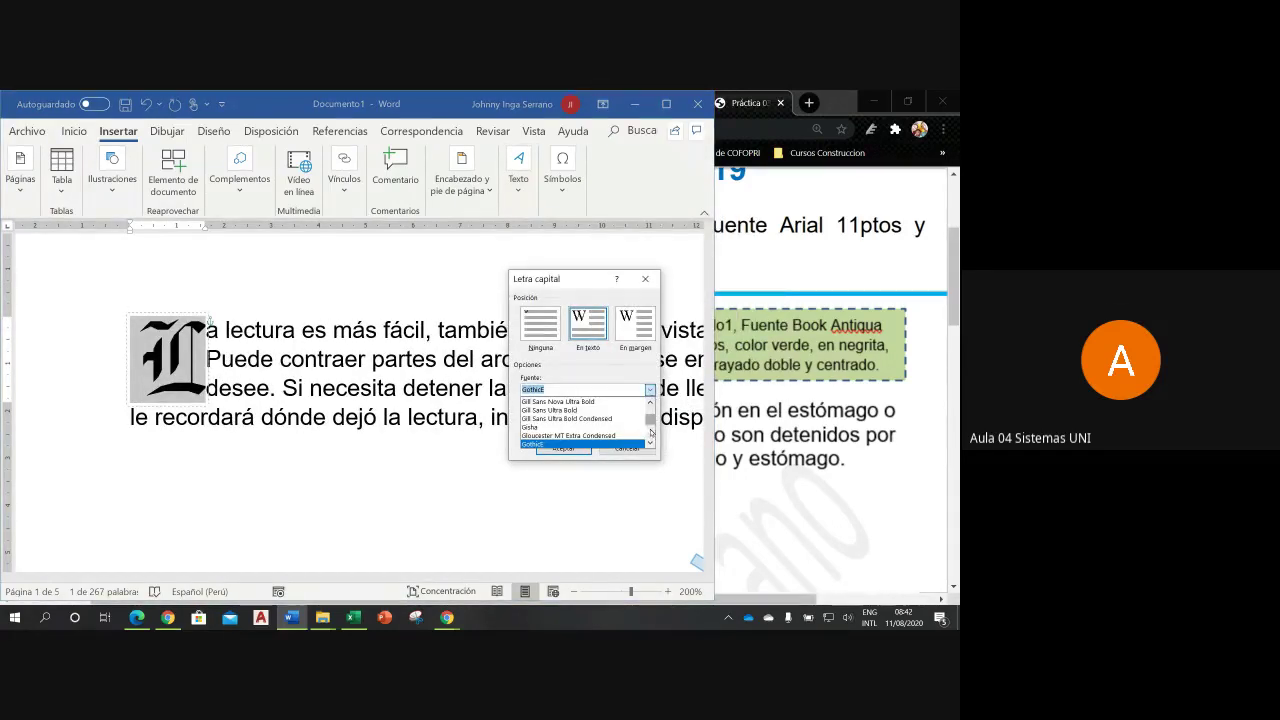
{"action": "left_click_drag", "start_coordinate": [651, 422], "coordinate": [653, 431]}
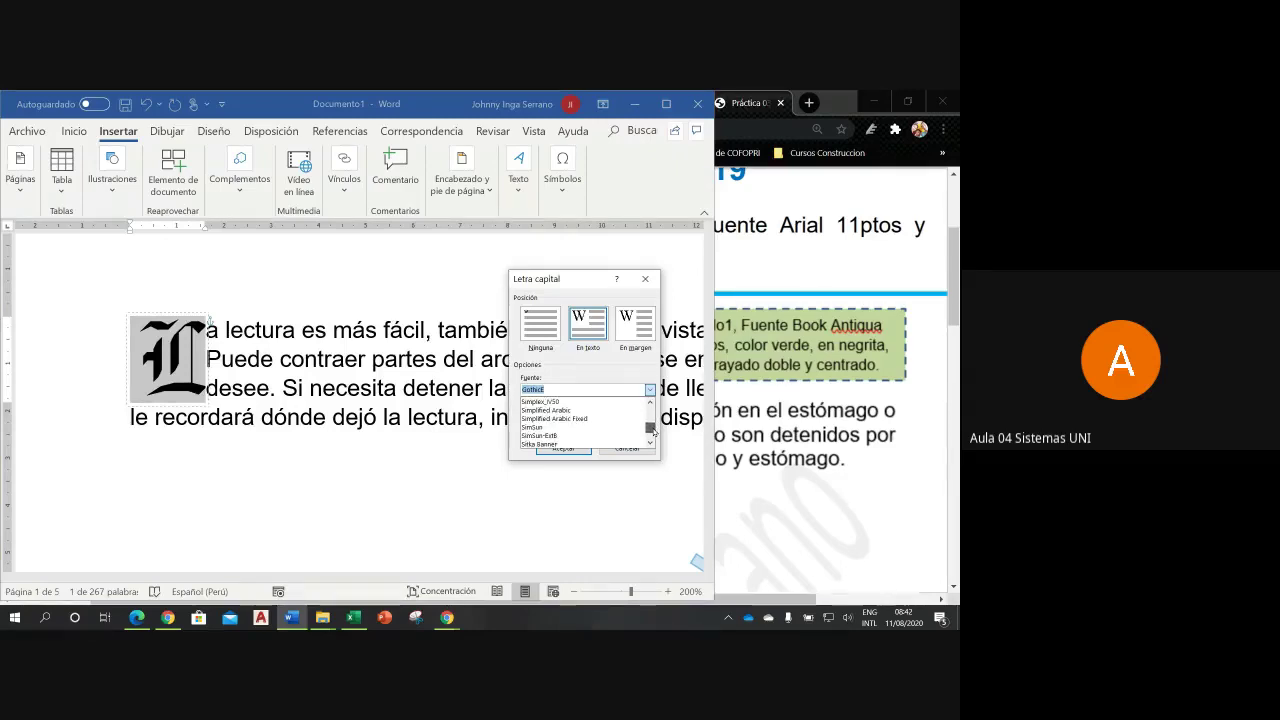
{"action": "left_click", "coordinate": [650, 402]}
{"action": "left_click", "coordinate": [650, 402]}
{"action": "left_click", "coordinate": [650, 402]}
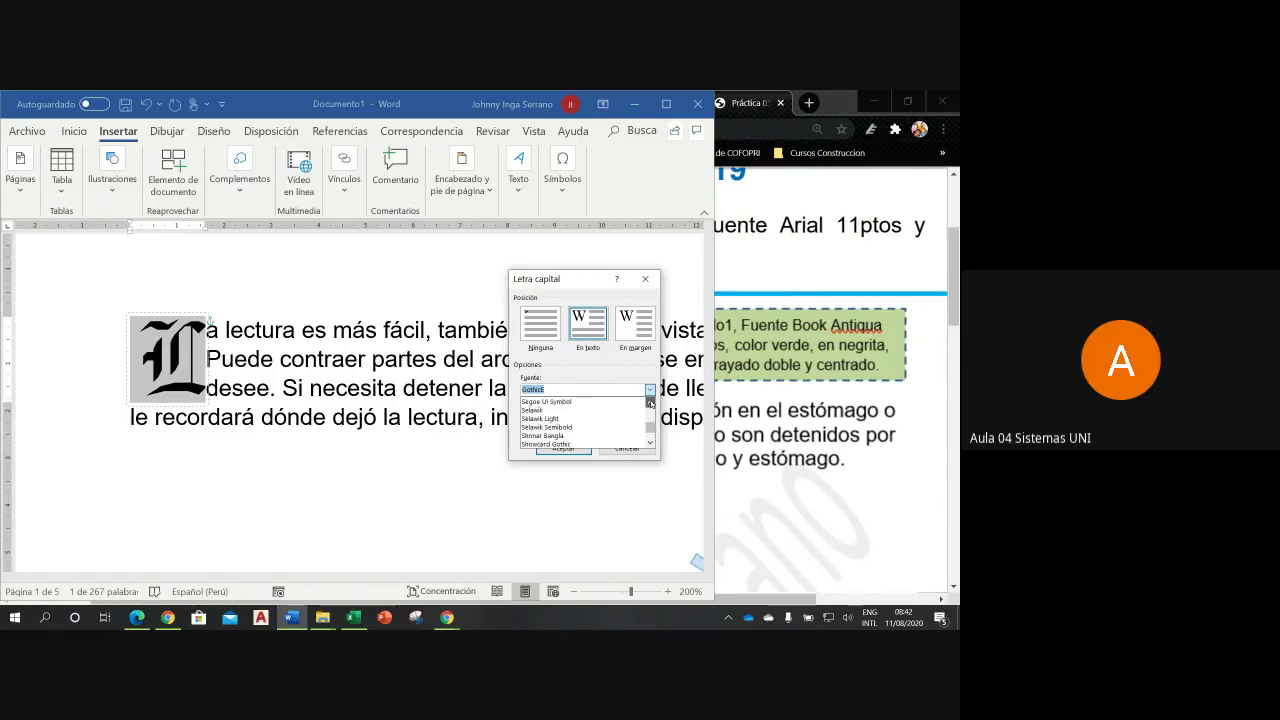
{"action": "left_click", "coordinate": [650, 402]}
{"action": "left_click", "coordinate": [650, 402]}
{"action": "left_click", "coordinate": [650, 402]}
{"action": "left_click", "coordinate": [650, 402]}
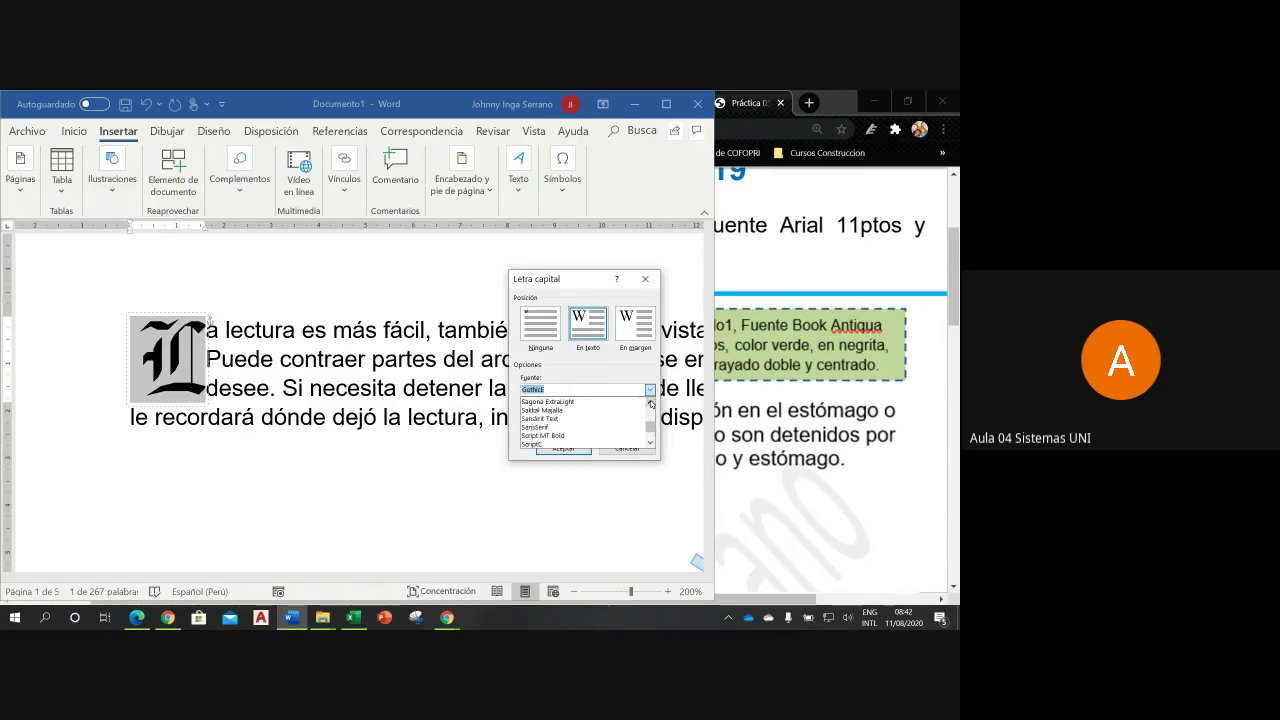
{"action": "left_click", "coordinate": [596, 437]}
{"action": "left_click", "coordinate": [583, 447]}
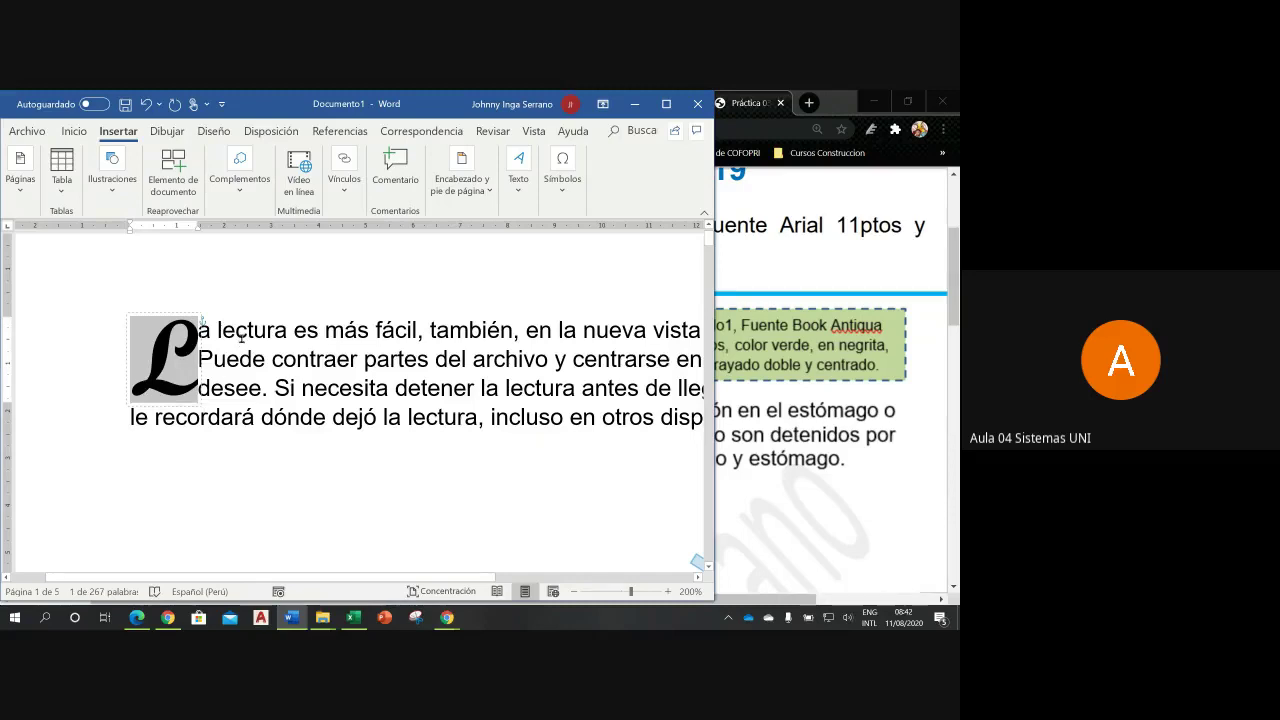
- Check the result, then select the drop cap L again
{"action": "left_click", "coordinate": [246, 332]}
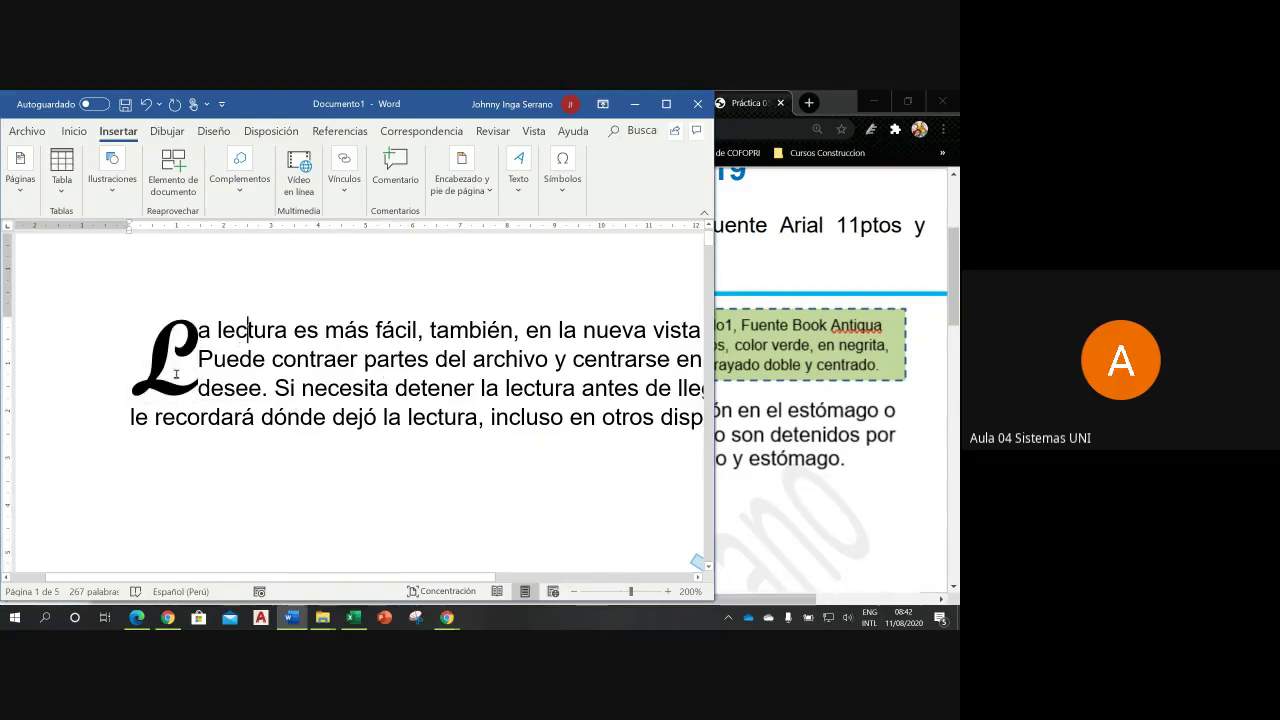
{"action": "left_click", "coordinate": [165, 368]}
{"action": "double_click", "coordinate": [165, 365]}
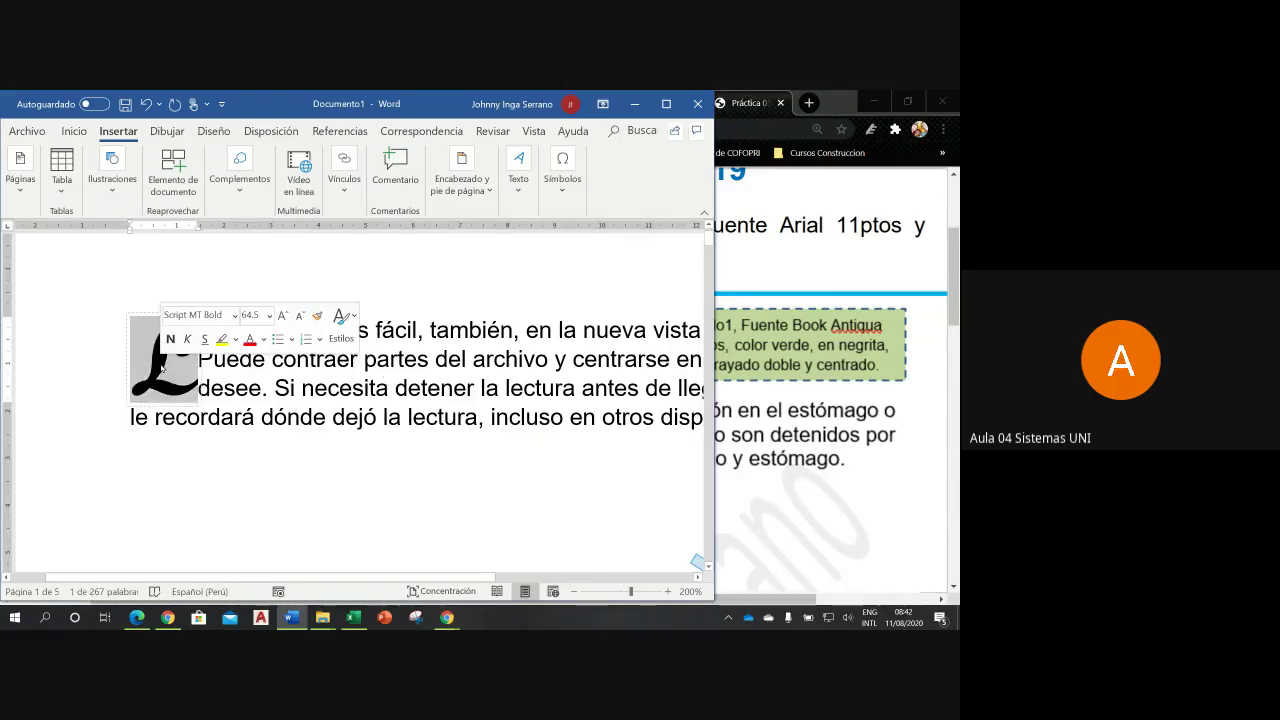
- Reopen the drop cap settings and bring the Práctica 03 PDF to the front
{"action": "left_click", "coordinate": [519, 185]}
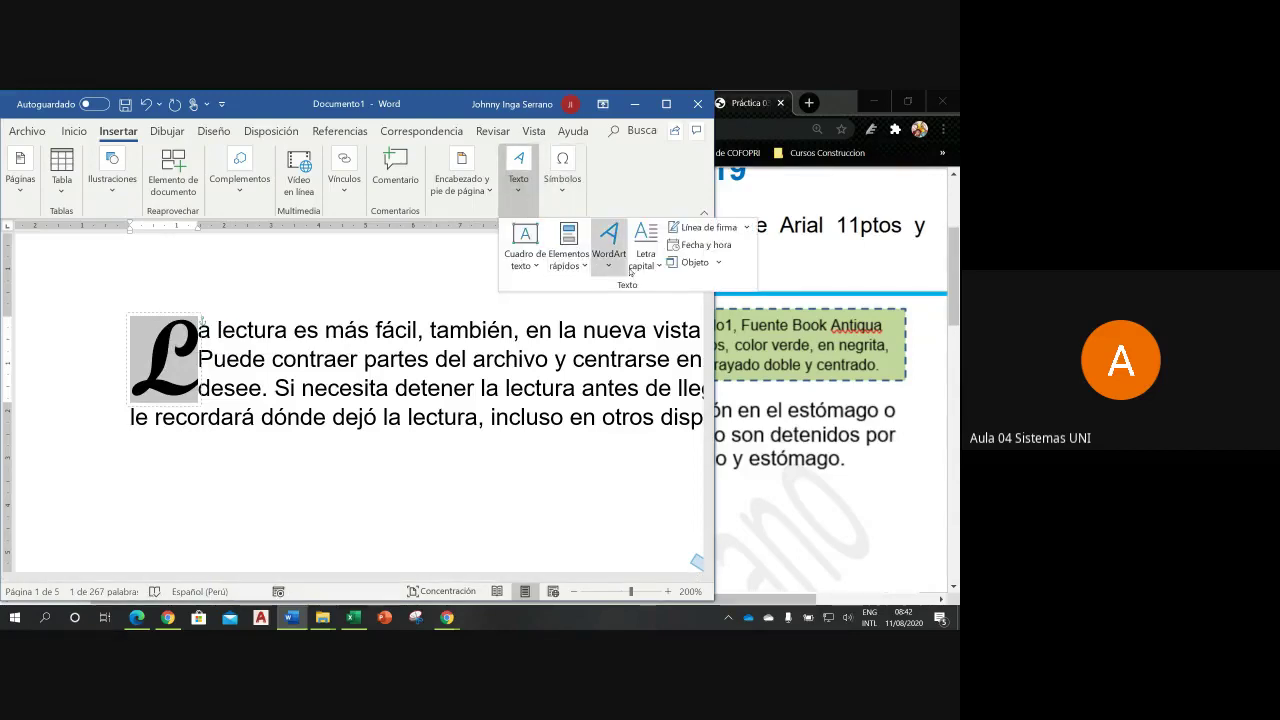
{"action": "left_click", "coordinate": [656, 266]}
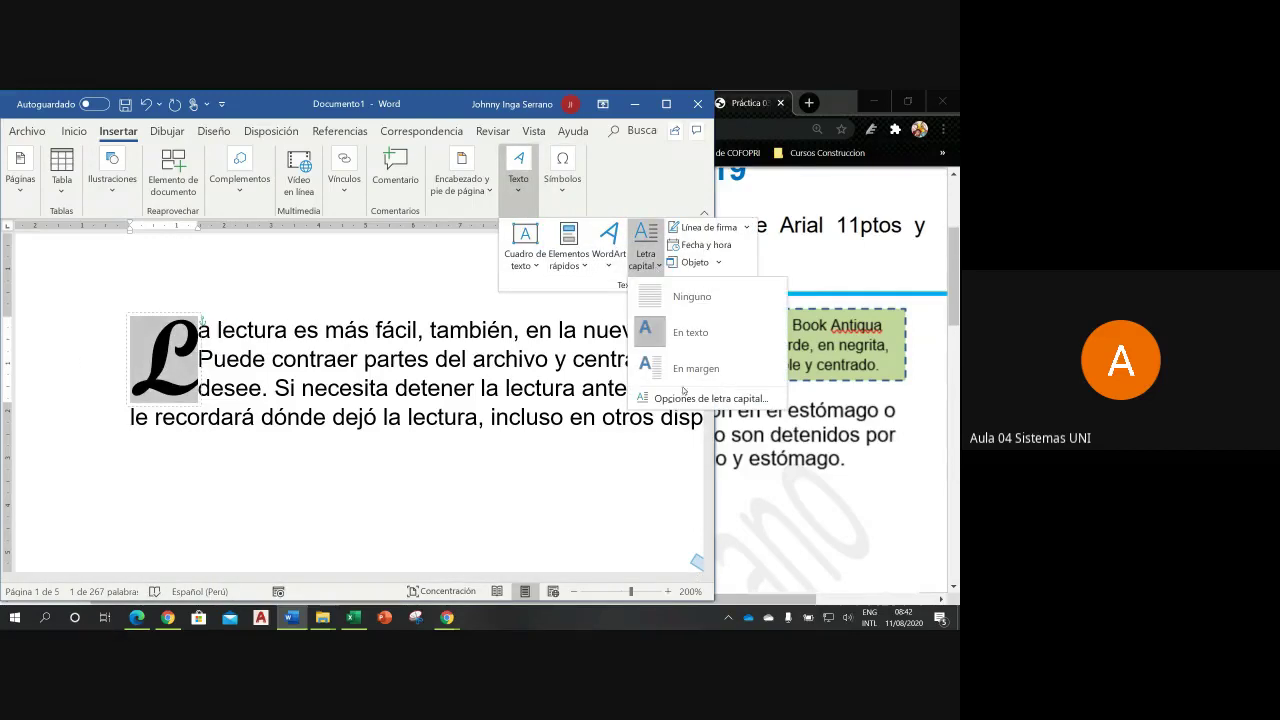
{"action": "left_click", "coordinate": [686, 398]}
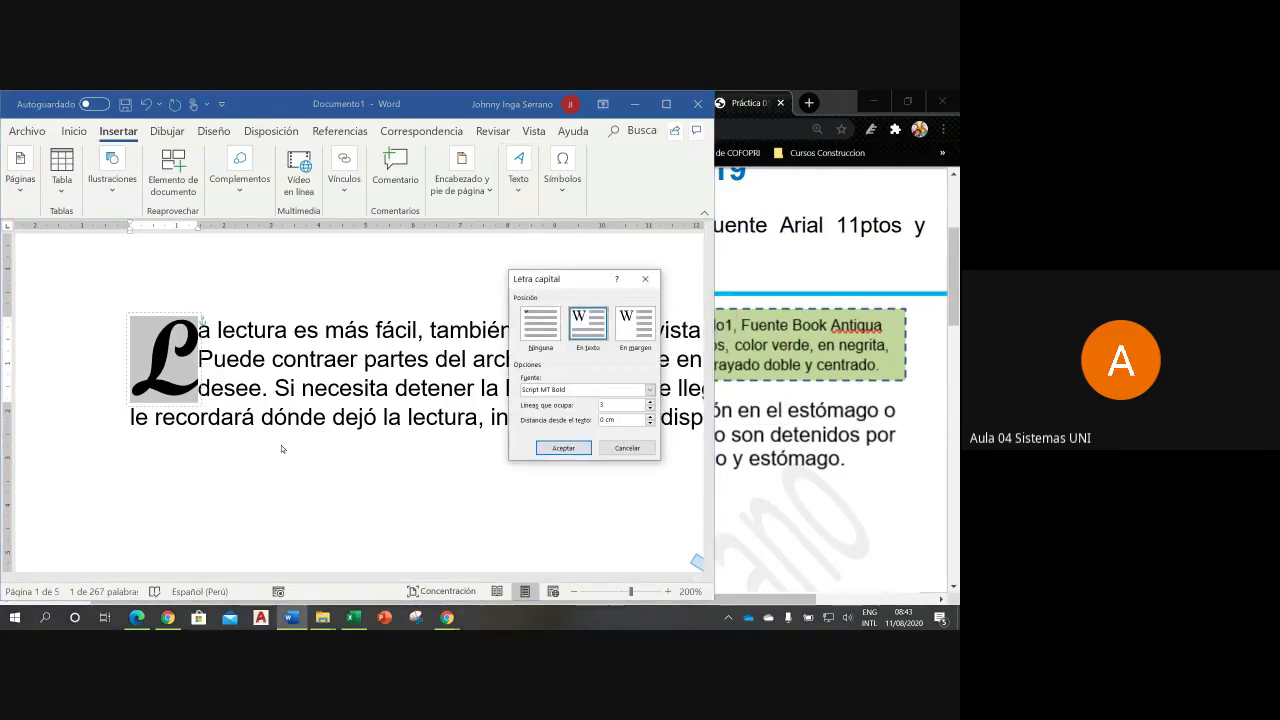
{"action": "left_click", "coordinate": [445, 620]}
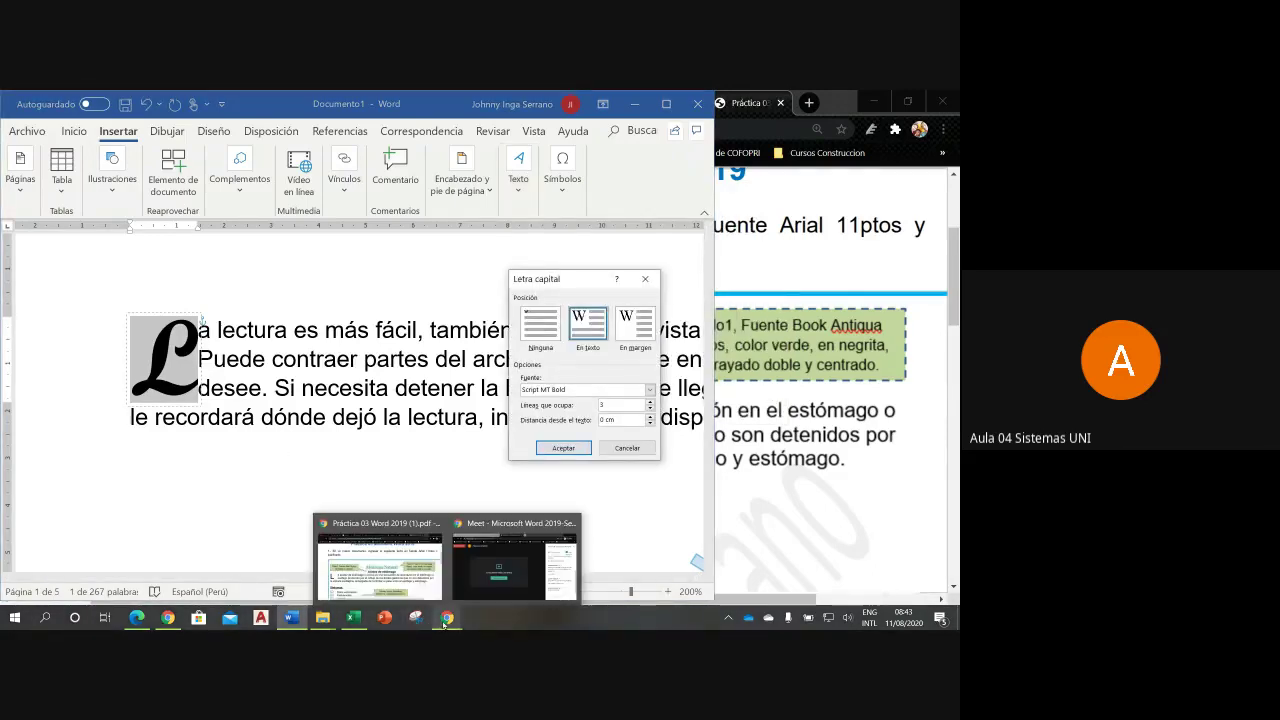
{"action": "left_click", "coordinate": [378, 560]}
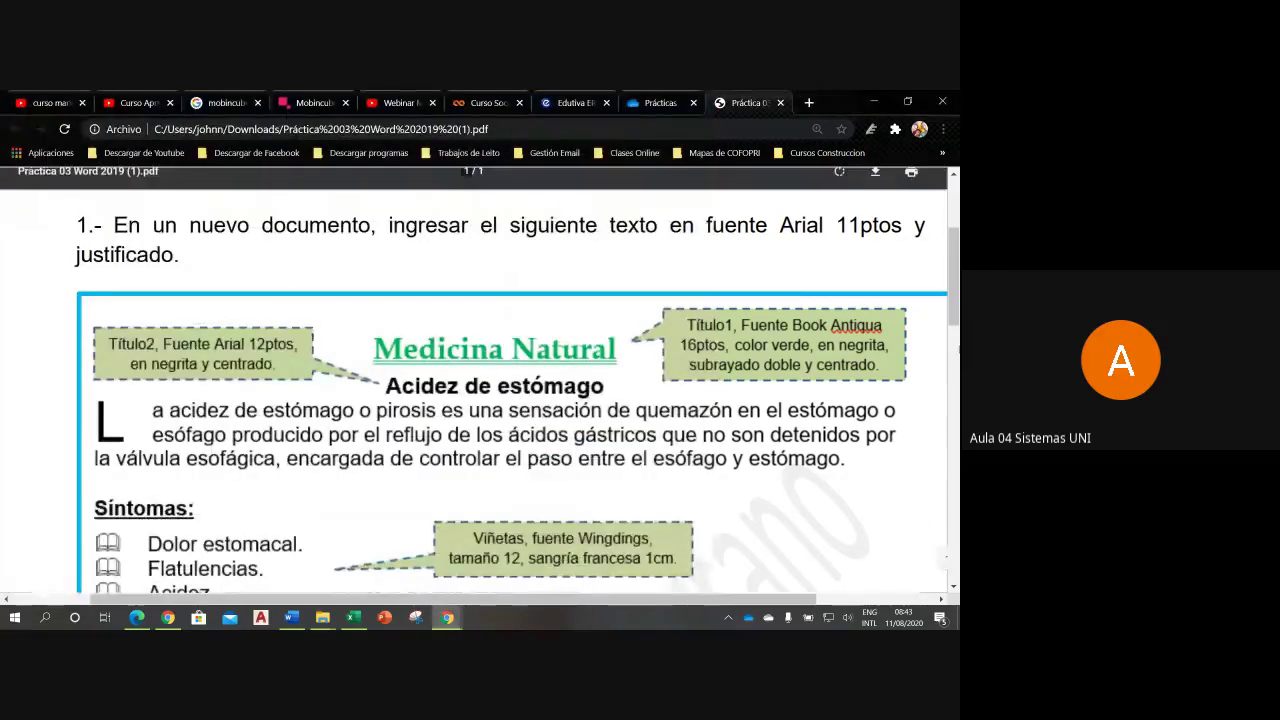
- Scroll the PDF to task 2's drop cap instructions (2 lines, 0.5 cm)
{"action": "left_click_drag", "start_coordinate": [953, 268], "coordinate": [953, 478]}
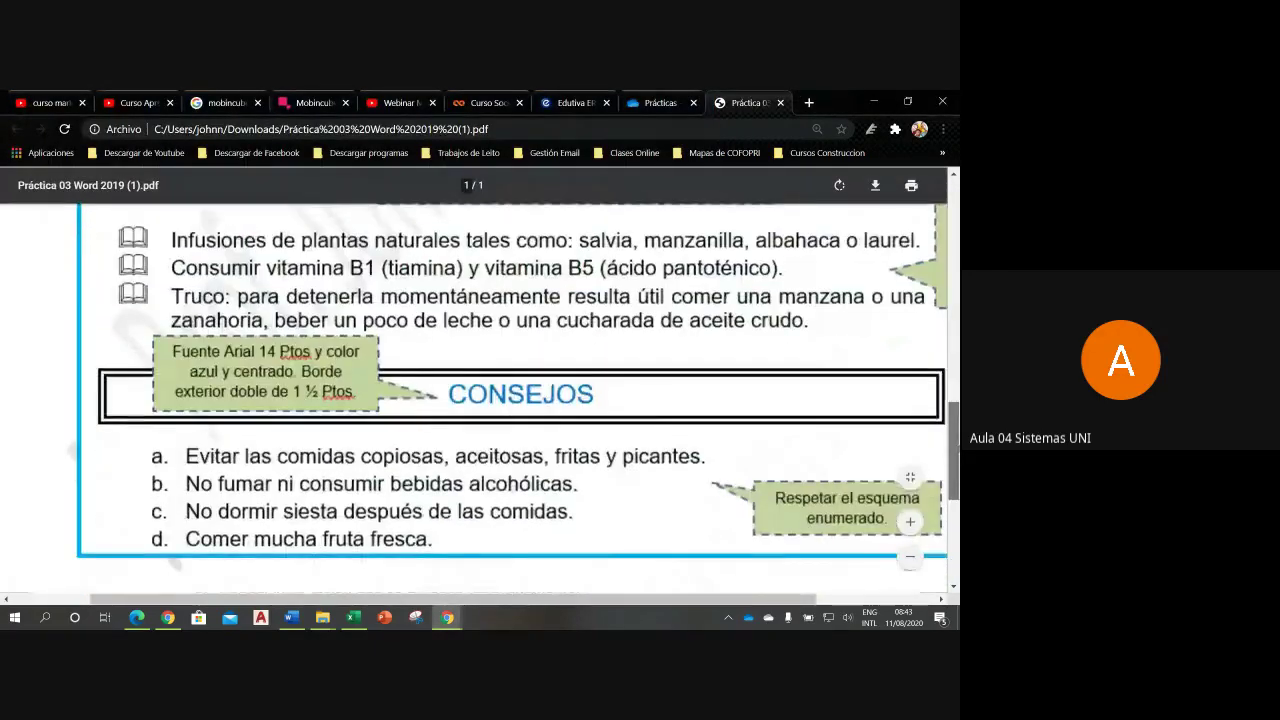
{"action": "scroll", "coordinate": [622, 398], "scroll_direction": "down", "scroll_amount": 1}
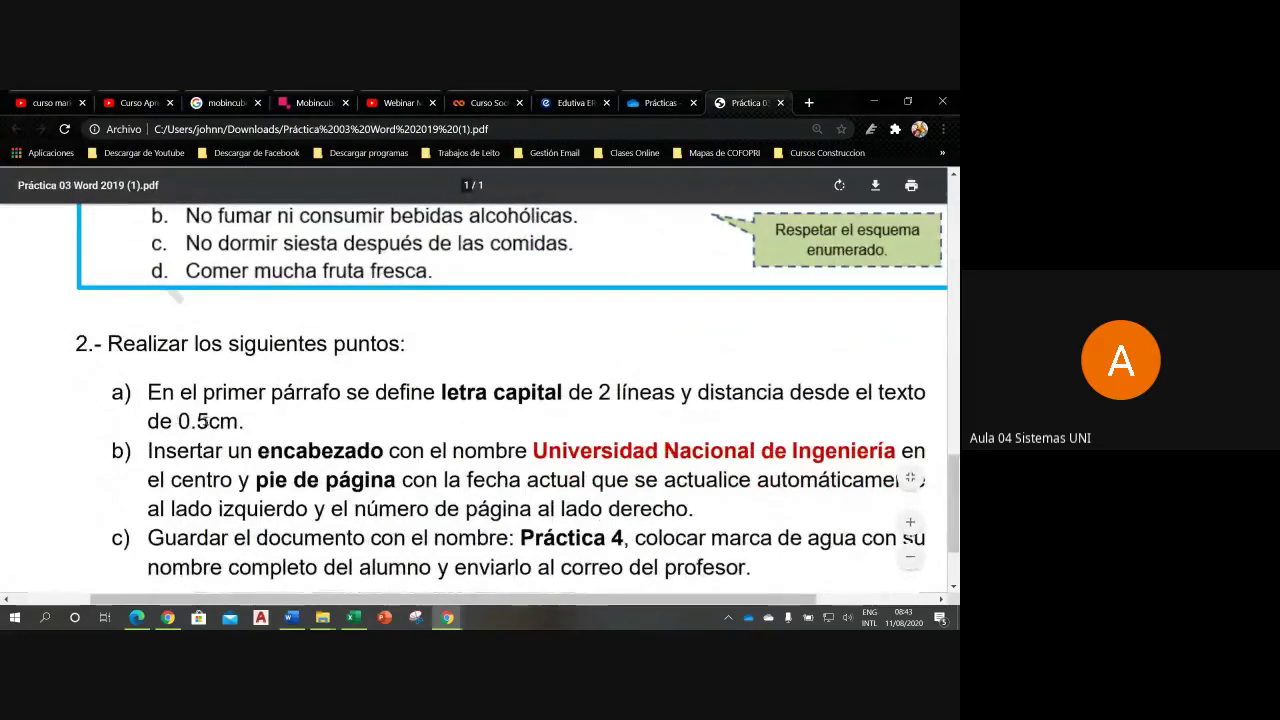
- Make the drop cap span 4 lines at 0.3 cm from the text and confirm
{"action": "left_click", "coordinate": [300, 624]}
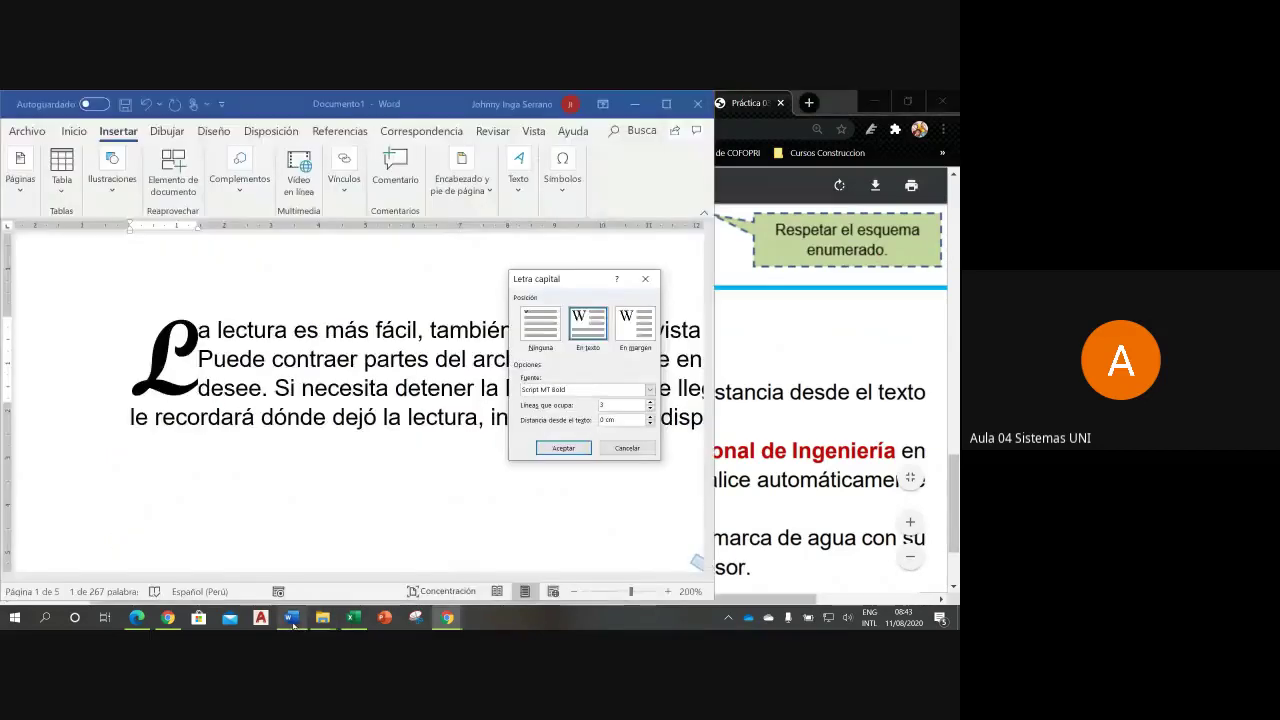
{"action": "left_click_drag", "start_coordinate": [572, 279], "coordinate": [322, 266]}
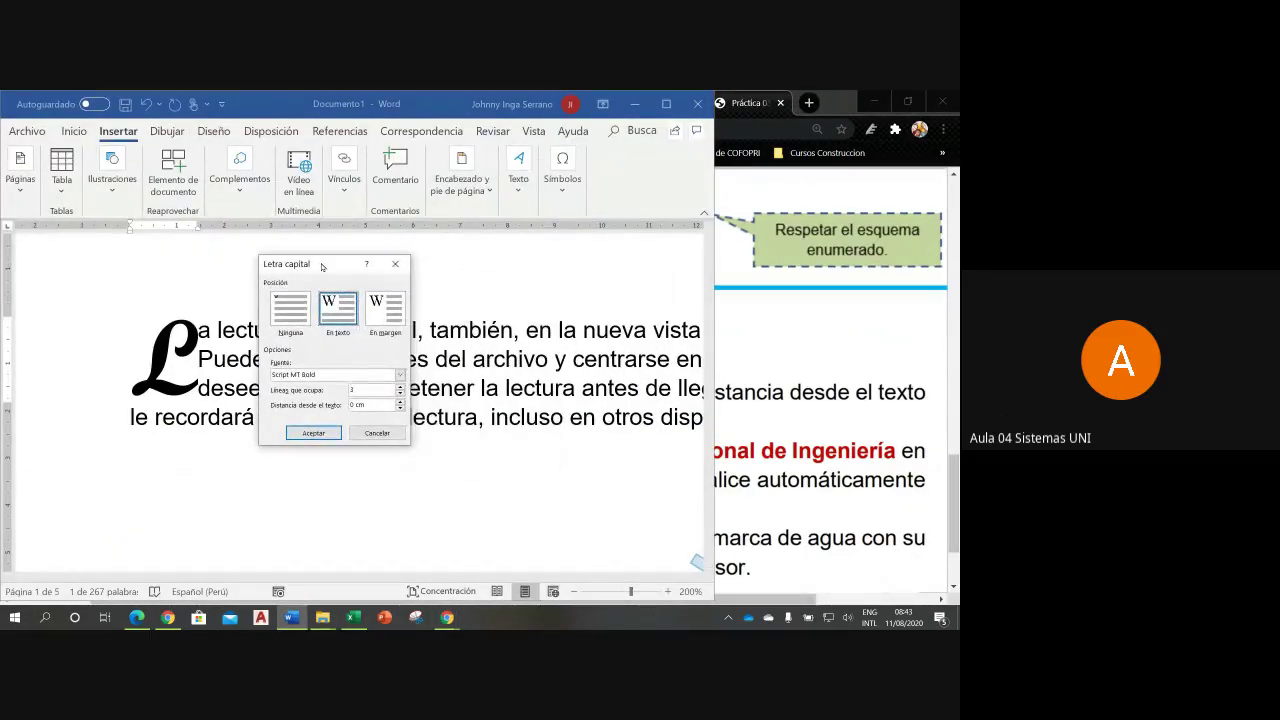
{"action": "key", "text": "super+plus"}
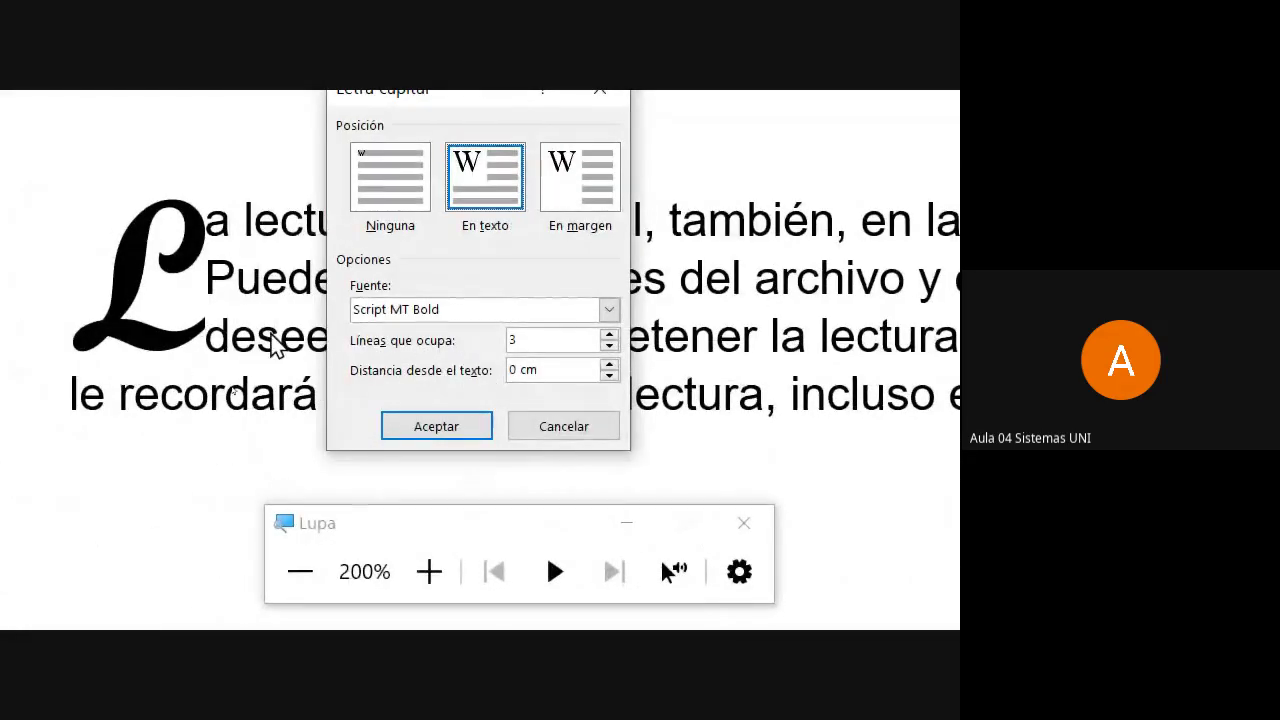
{"action": "left_click", "coordinate": [609, 346]}
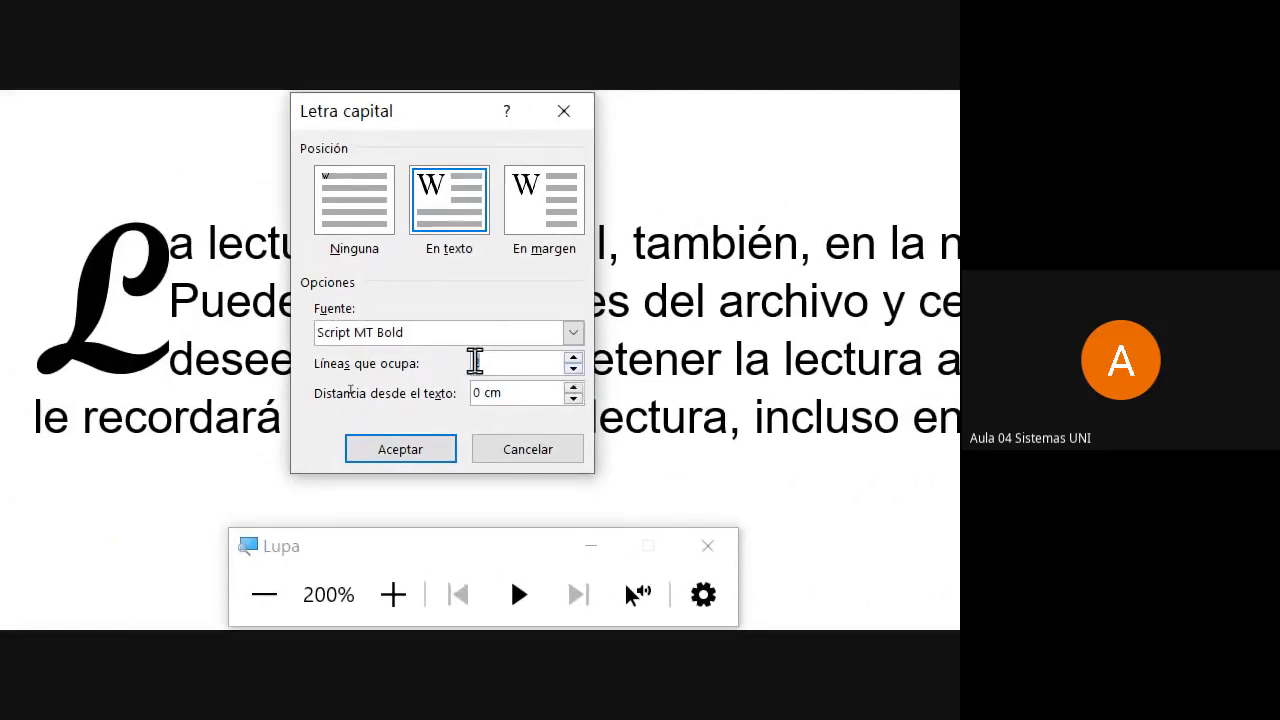
{"action": "double_click", "coordinate": [573, 357]}
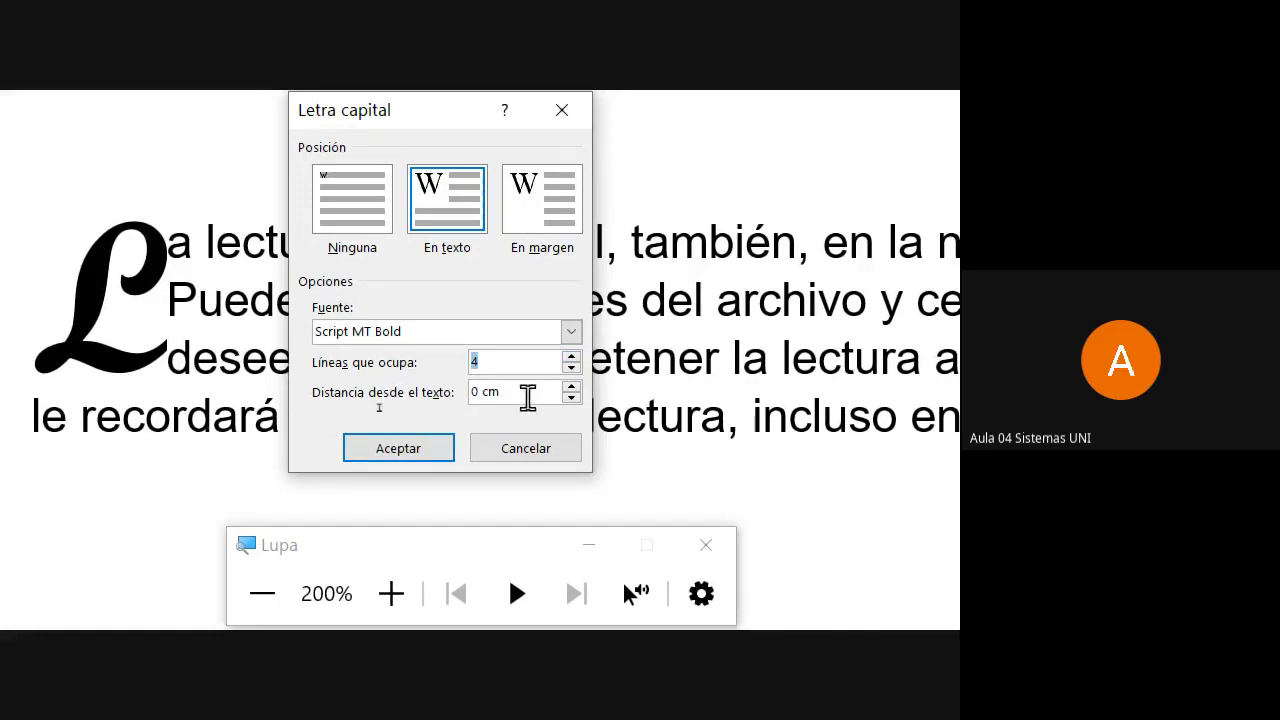
{"action": "left_click", "coordinate": [572, 388]}
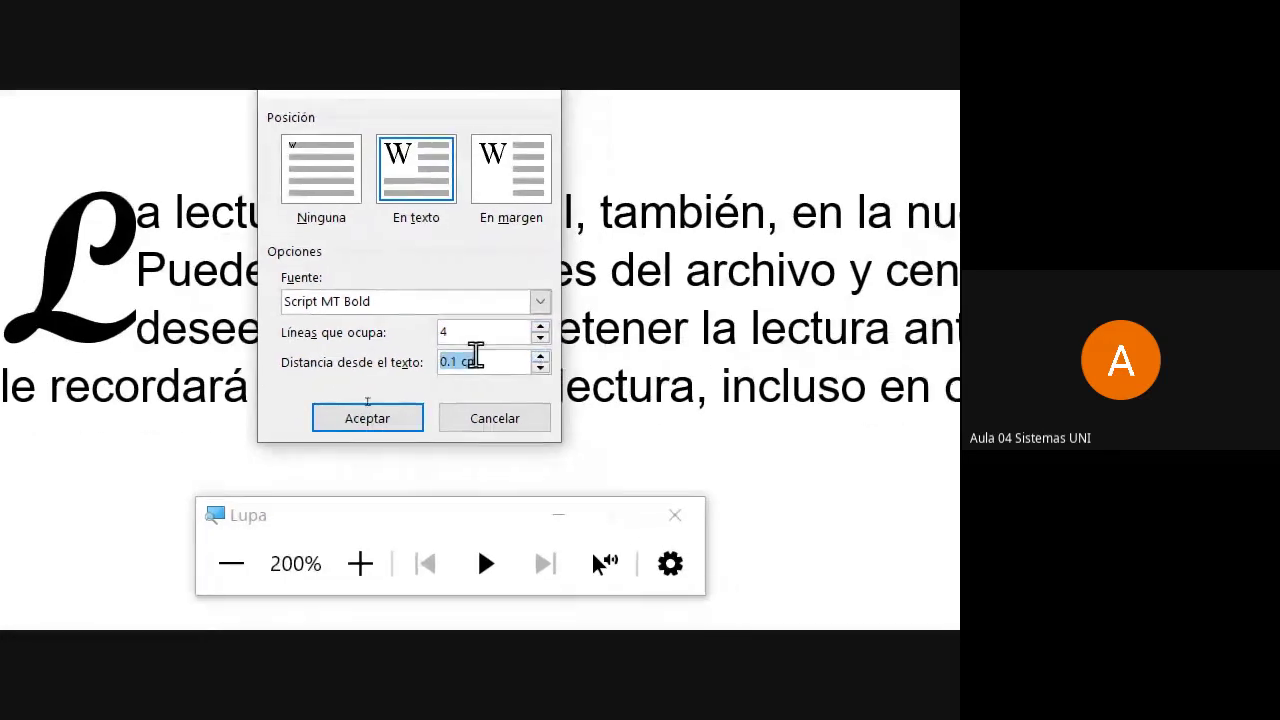
{"action": "left_click", "coordinate": [540, 357]}
{"action": "left_click", "coordinate": [540, 357]}
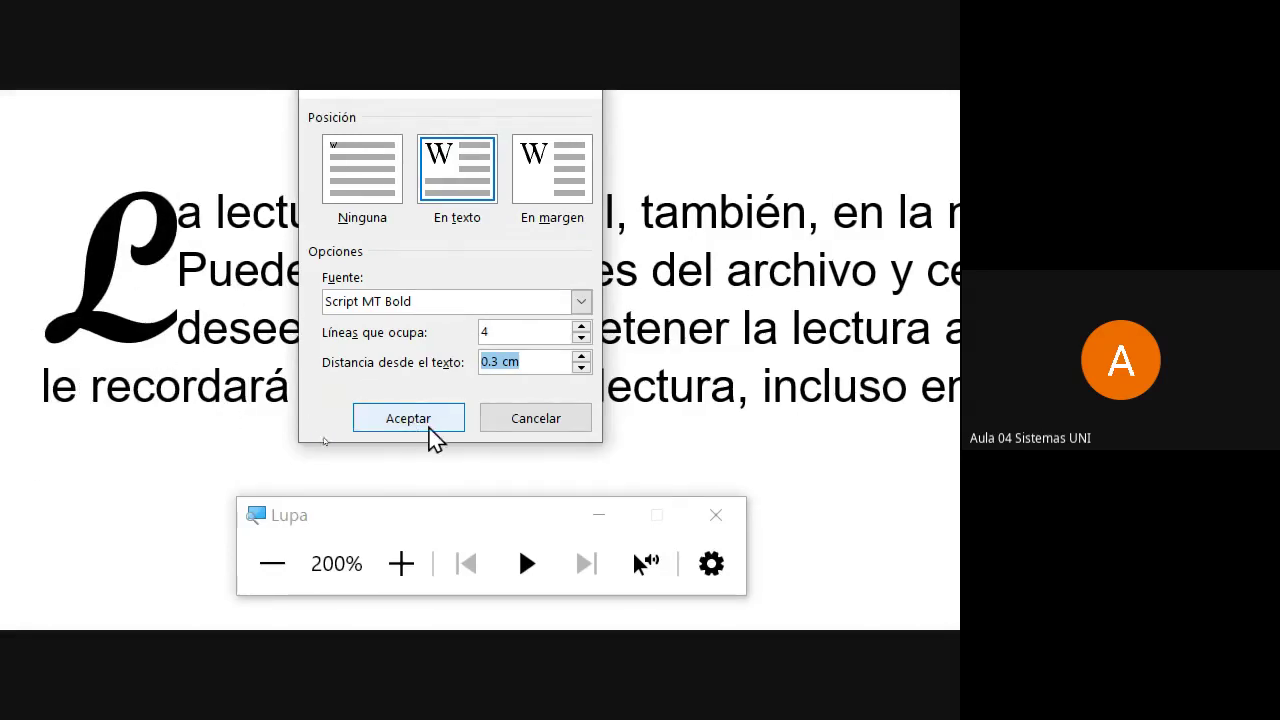
{"action": "left_click", "coordinate": [432, 432]}
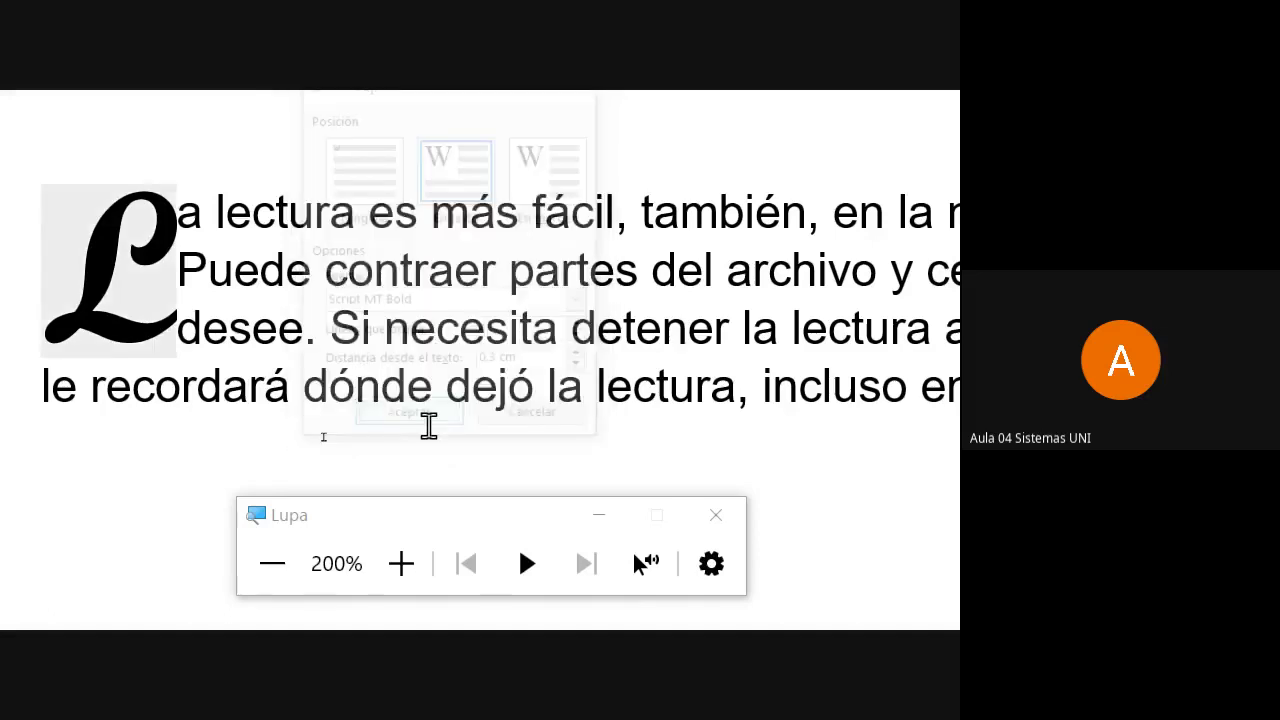
- Deselect the drop cap and close the Lupa magnifier
{"action": "left_click", "coordinate": [397, 405]}
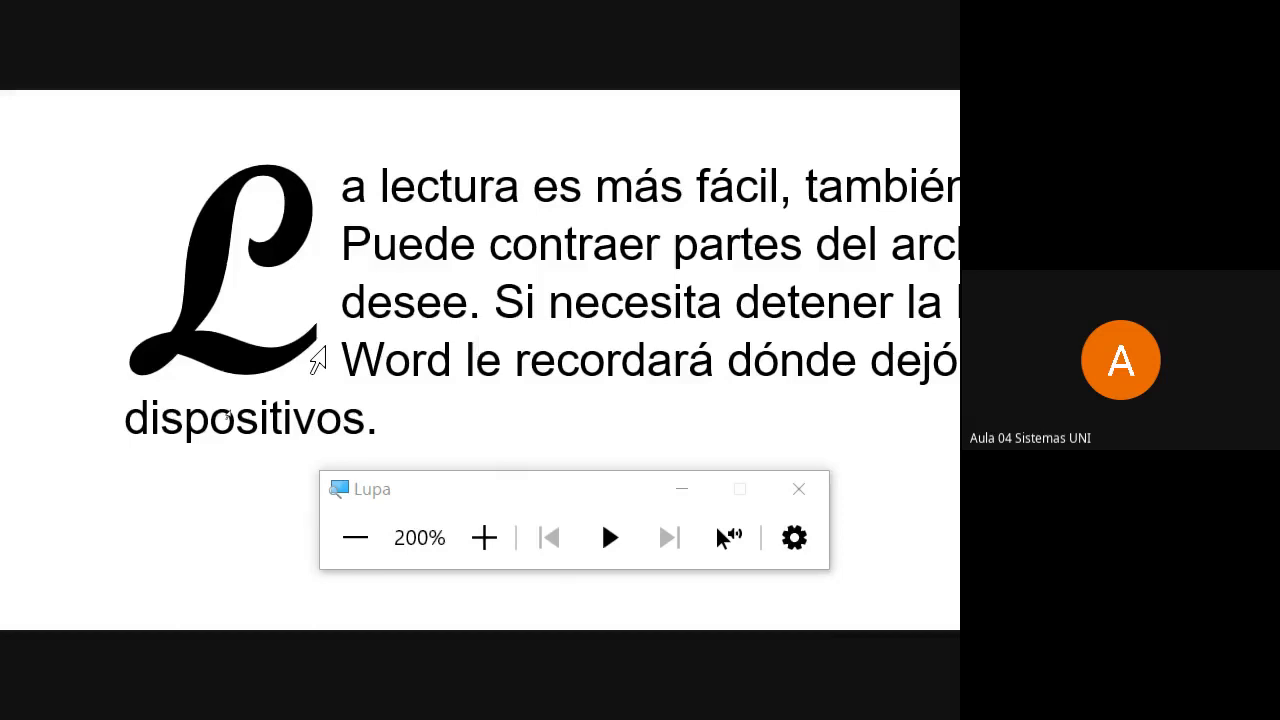
{"action": "left_click", "coordinate": [800, 490]}
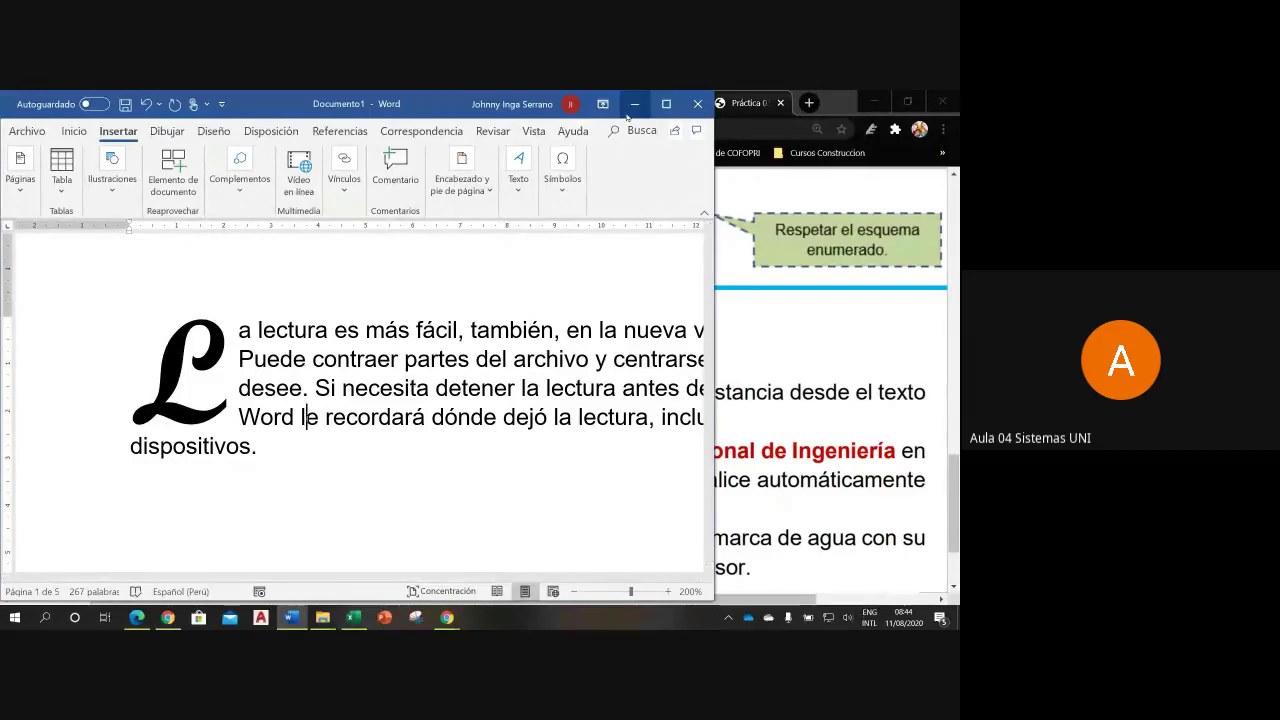
- Scroll the PDF back up to the Medicina Natural model, then switch to Google Meet
{"action": "key", "text": "alt+Tab"}
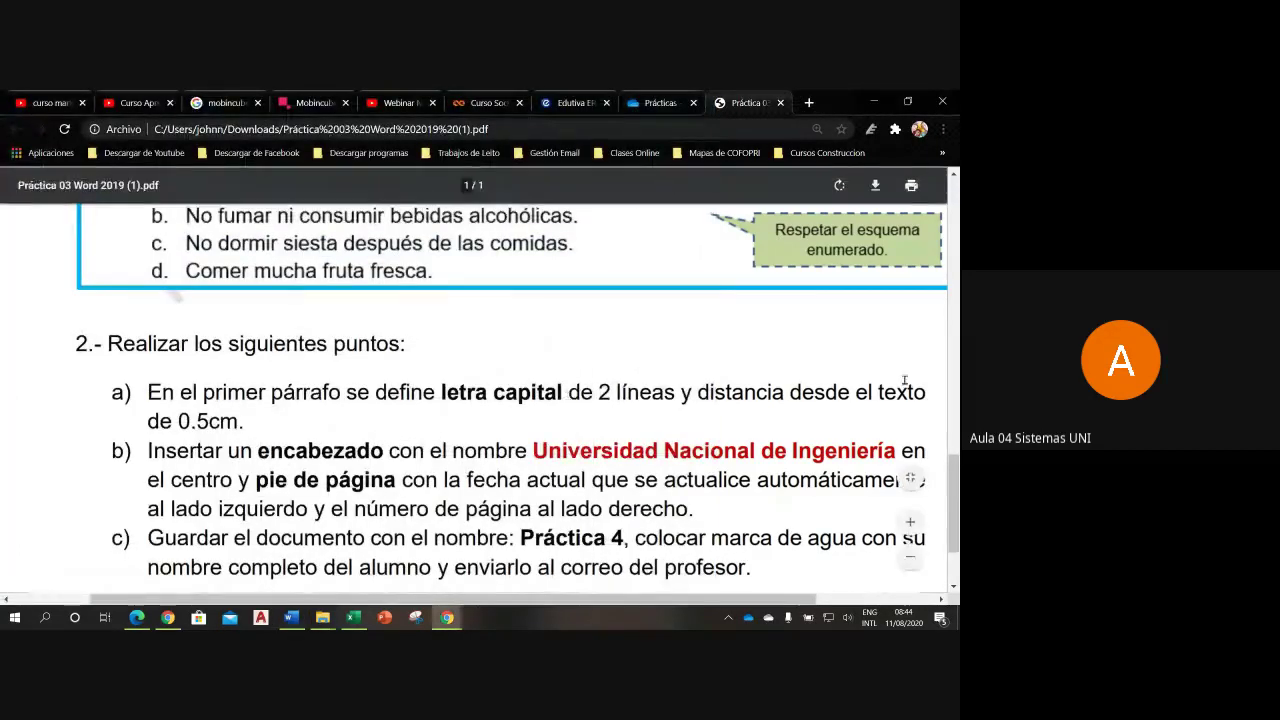
{"action": "mouse_move", "coordinate": [953, 480]}
{"action": "left_mouse_down"}
{"action": "mouse_move", "coordinate": [957, 403]}
{"action": "mouse_move", "coordinate": [912, 300]}
{"action": "left_mouse_up"}
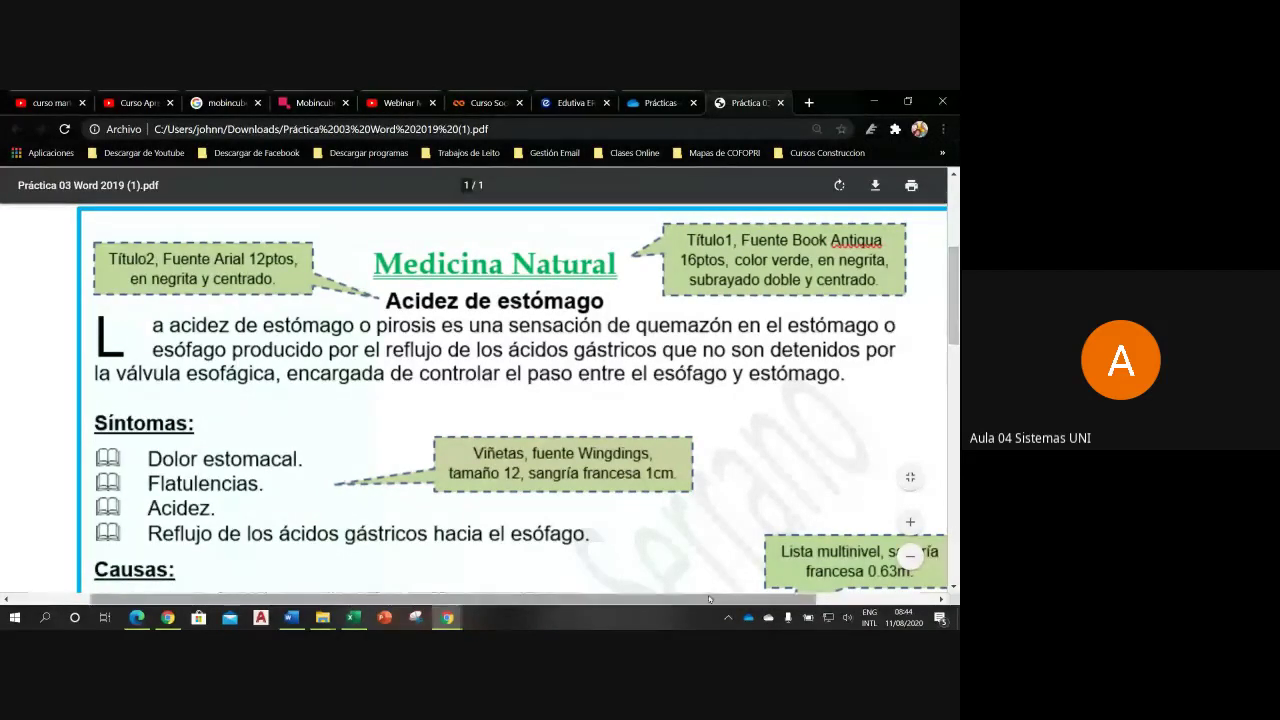
{"action": "left_click", "coordinate": [458, 622]}
{"action": "left_click", "coordinate": [480, 550]}
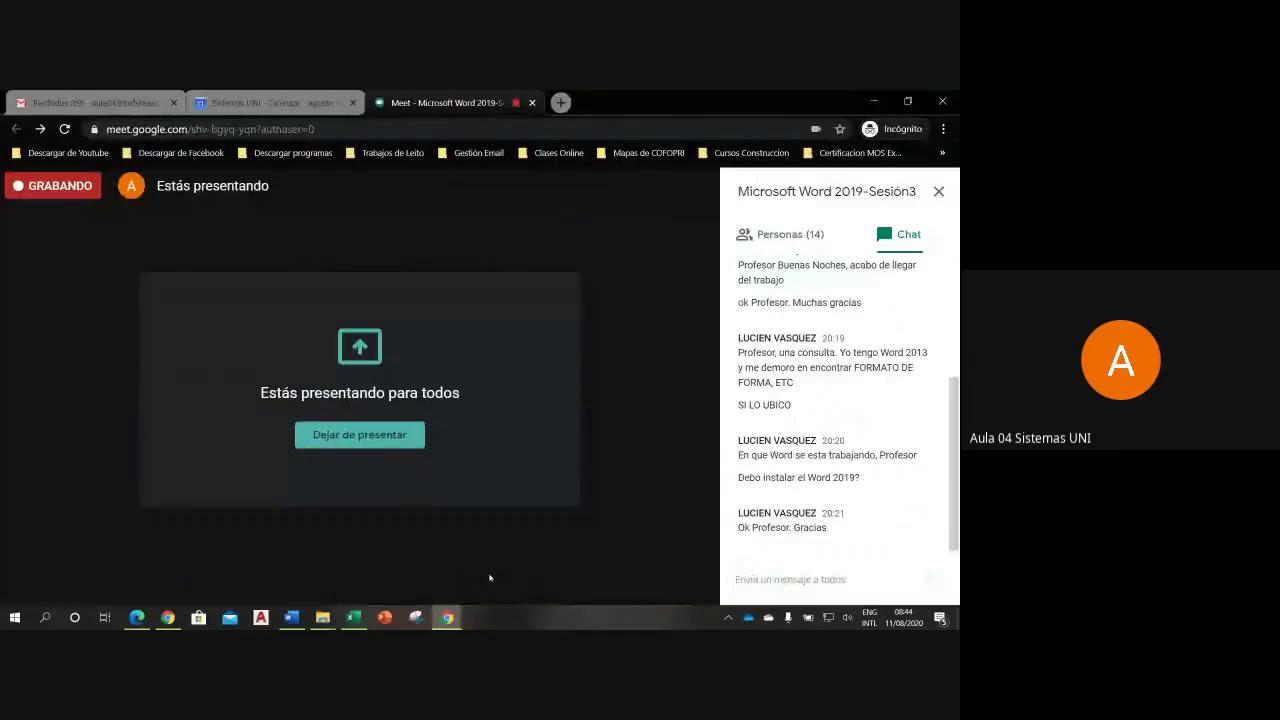
- Turn on formatting marks and add empty paragraphs after the first paragraph
{"action": "left_click", "coordinate": [289, 619]}
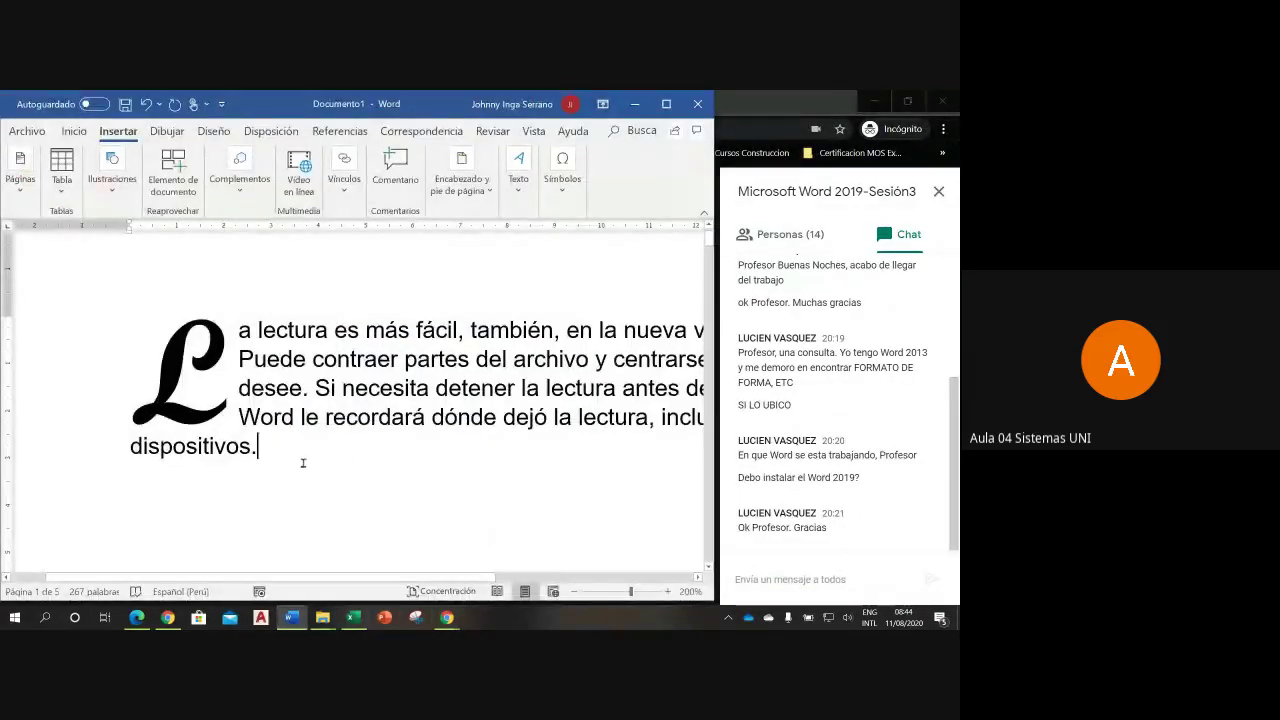
{"action": "left_click", "coordinate": [74, 131]}
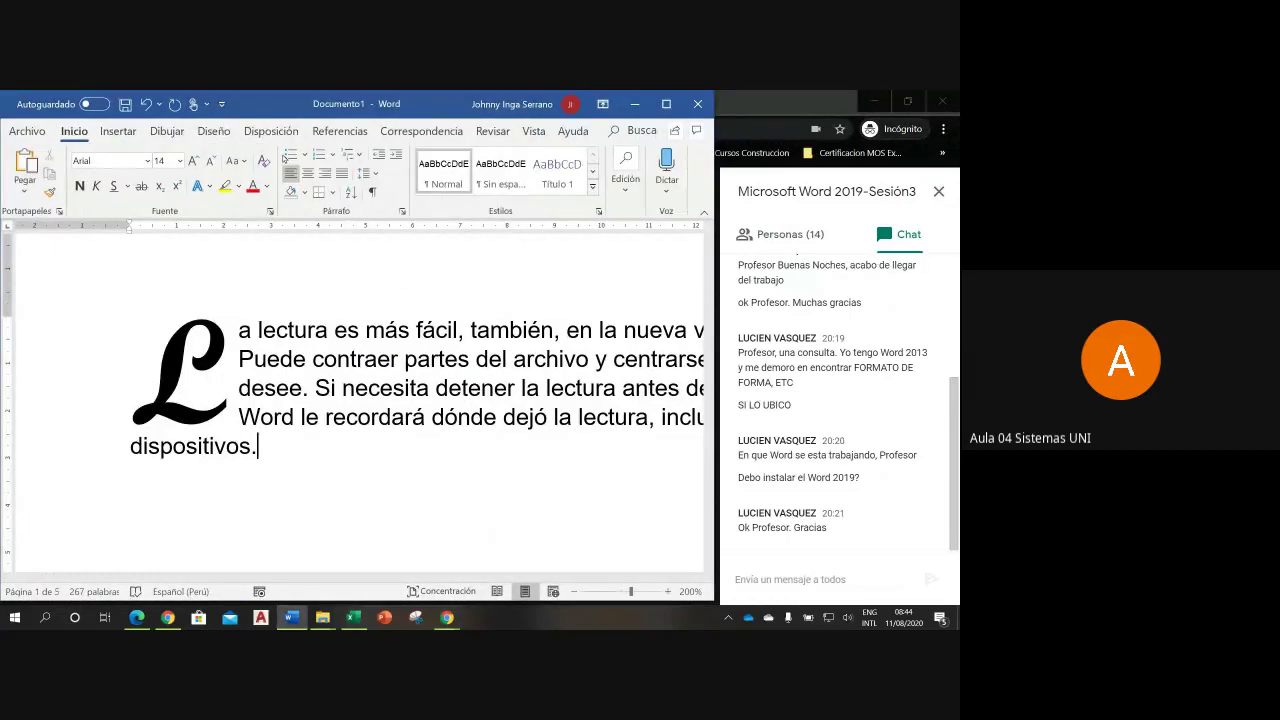
{"action": "left_click", "coordinate": [372, 191]}
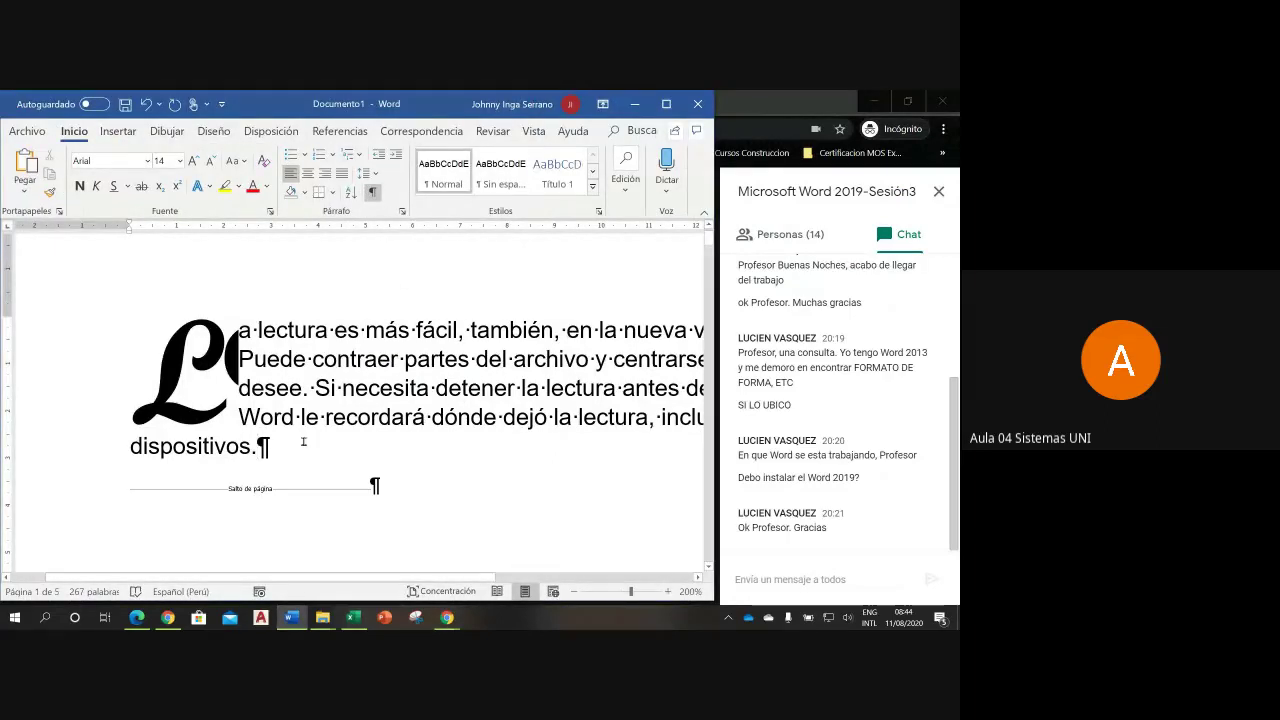
{"action": "key", "text": "Return"}
{"action": "key", "text": "Return"}
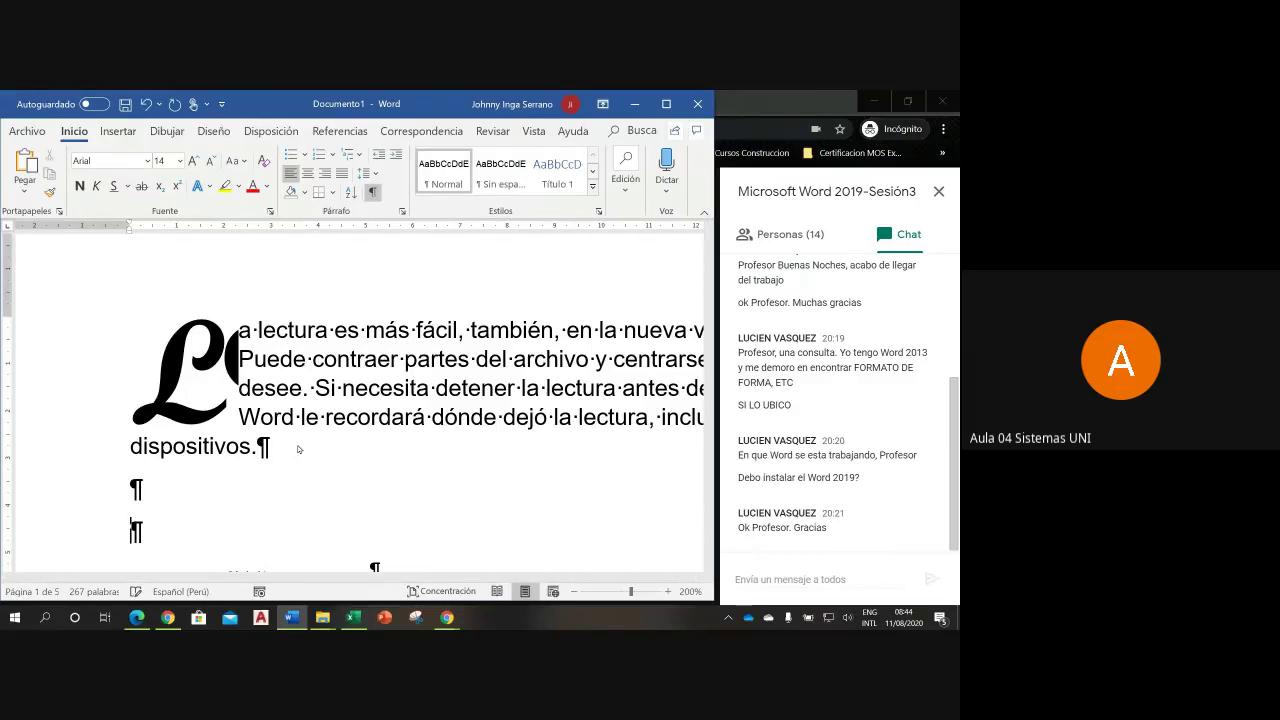
{"action": "key", "text": "Return"}
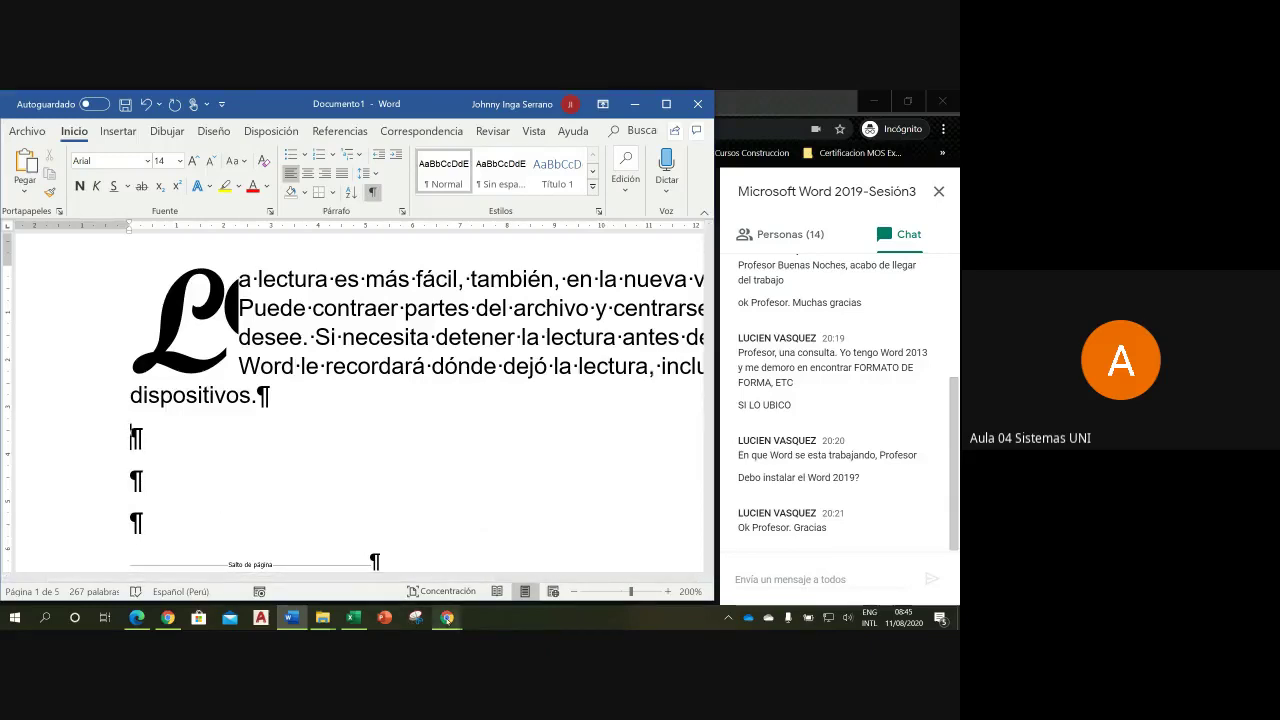
- Return to the Práctica 03 PDF in Chrome and scroll down to the Causas numbered list
{"action": "mouse_move", "coordinate": [447, 617]}
{"action": "left_click", "coordinate": [370, 495]}
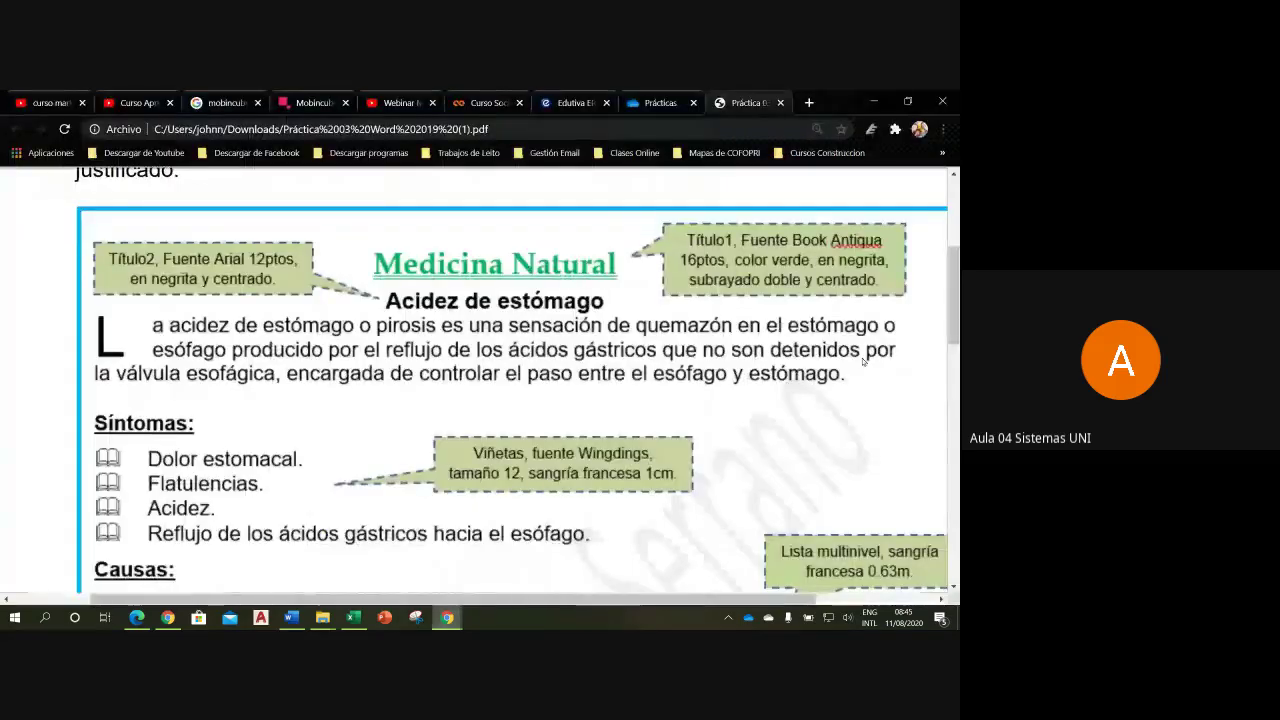
{"action": "scroll", "coordinate": [182, 260], "scroll_direction": "down", "scroll_amount": 3}
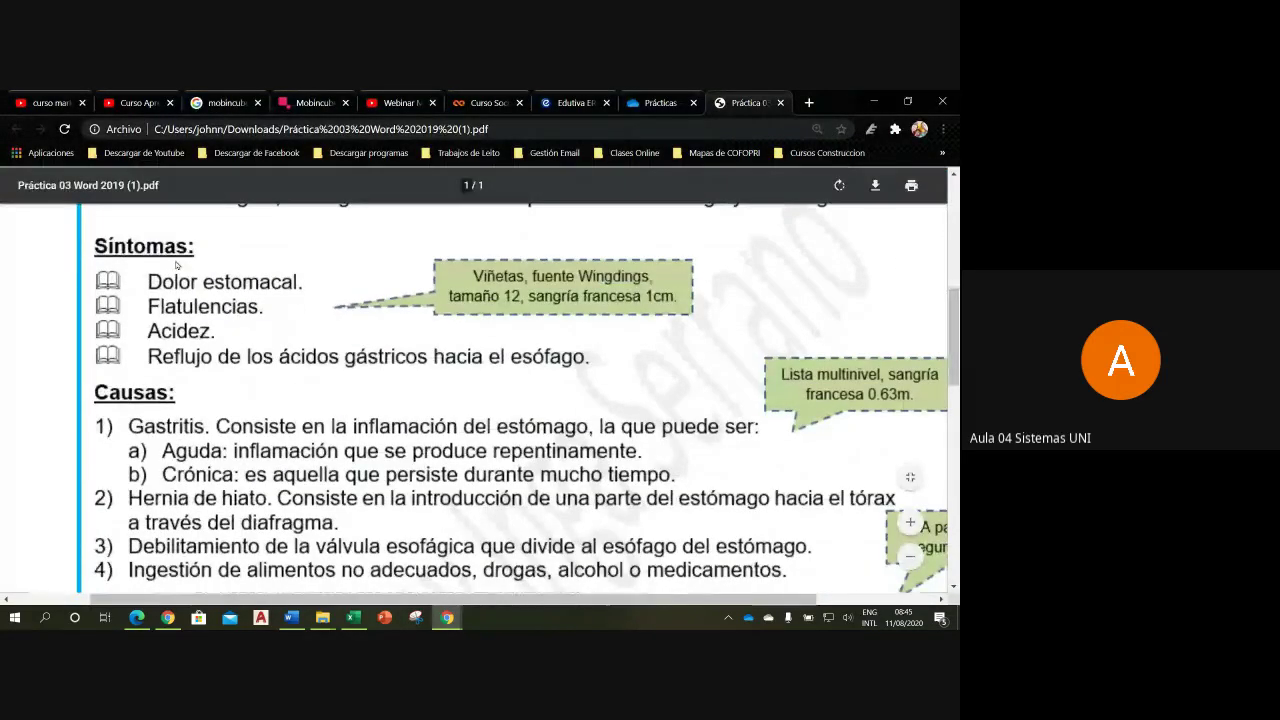
{"action": "mouse_move", "coordinate": [955, 345]}
{"action": "left_mouse_down"}
{"action": "mouse_move", "coordinate": [955, 280]}
{"action": "mouse_move", "coordinate": [955, 348]}
{"action": "left_mouse_up"}
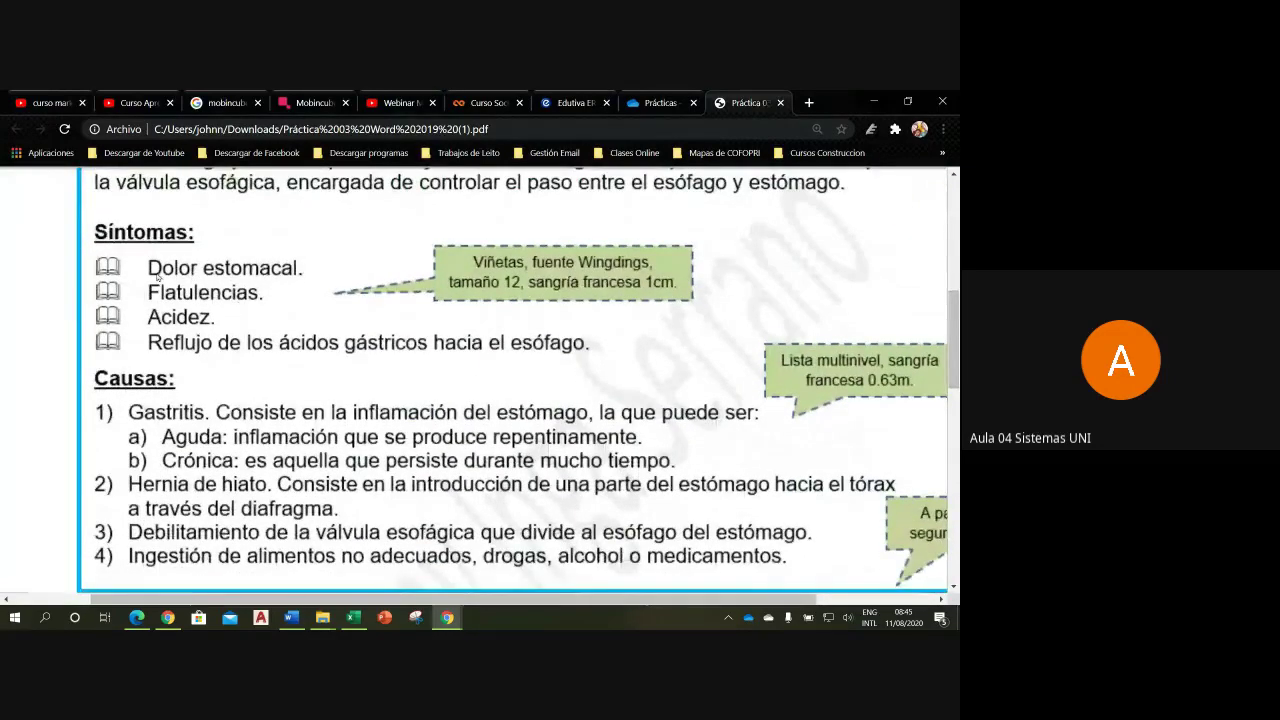
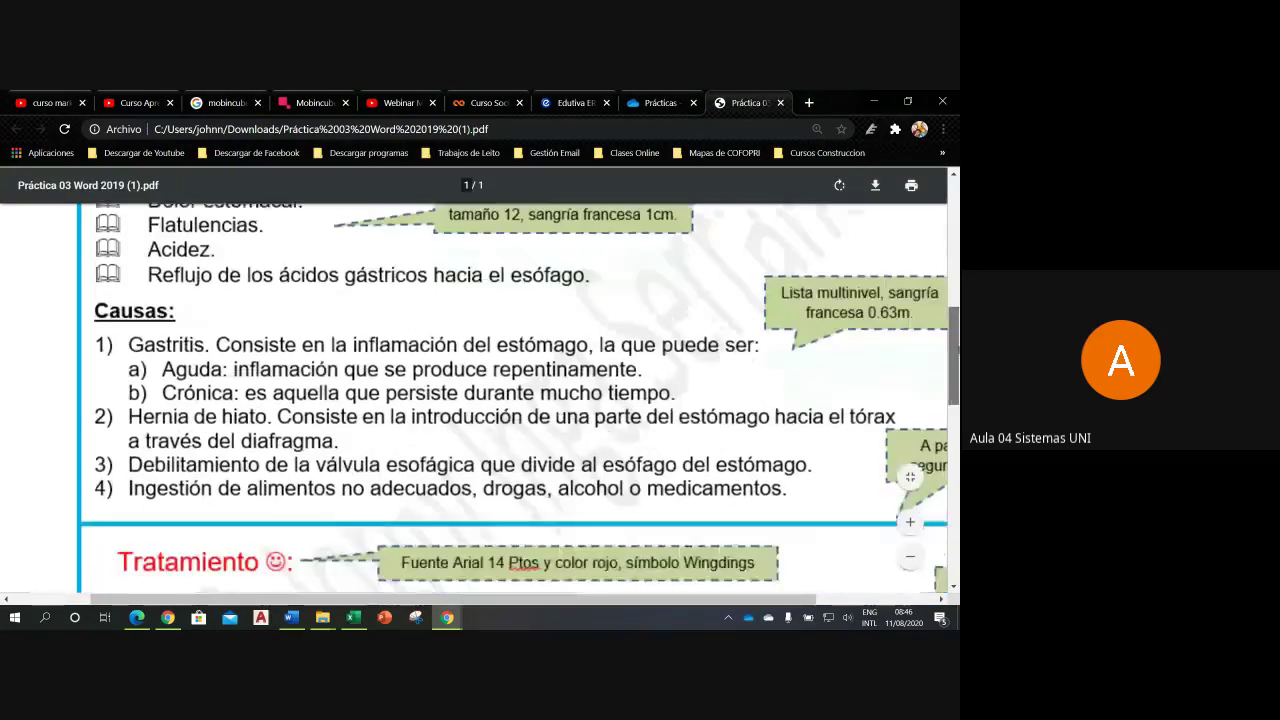
- Scroll through the practice PDF's list examples, then bring the Word document to the front
{"action": "scroll", "coordinate": [953, 355], "scroll_direction": "down", "scroll_amount": 1}
{"action": "scroll", "coordinate": [184, 311], "scroll_direction": "down", "scroll_amount": 1}
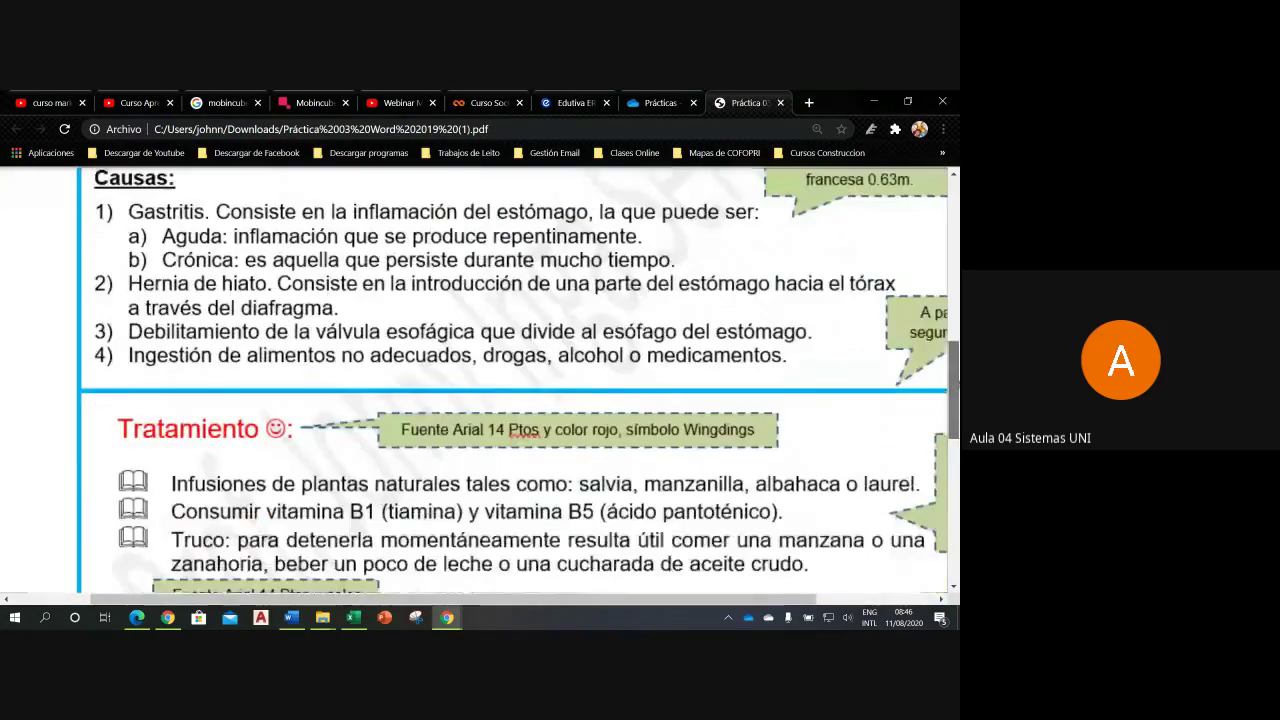
{"action": "scroll", "coordinate": [184, 311], "scroll_direction": "down", "scroll_amount": 1}
{"action": "scroll", "coordinate": [184, 311], "scroll_direction": "down", "scroll_amount": 1}
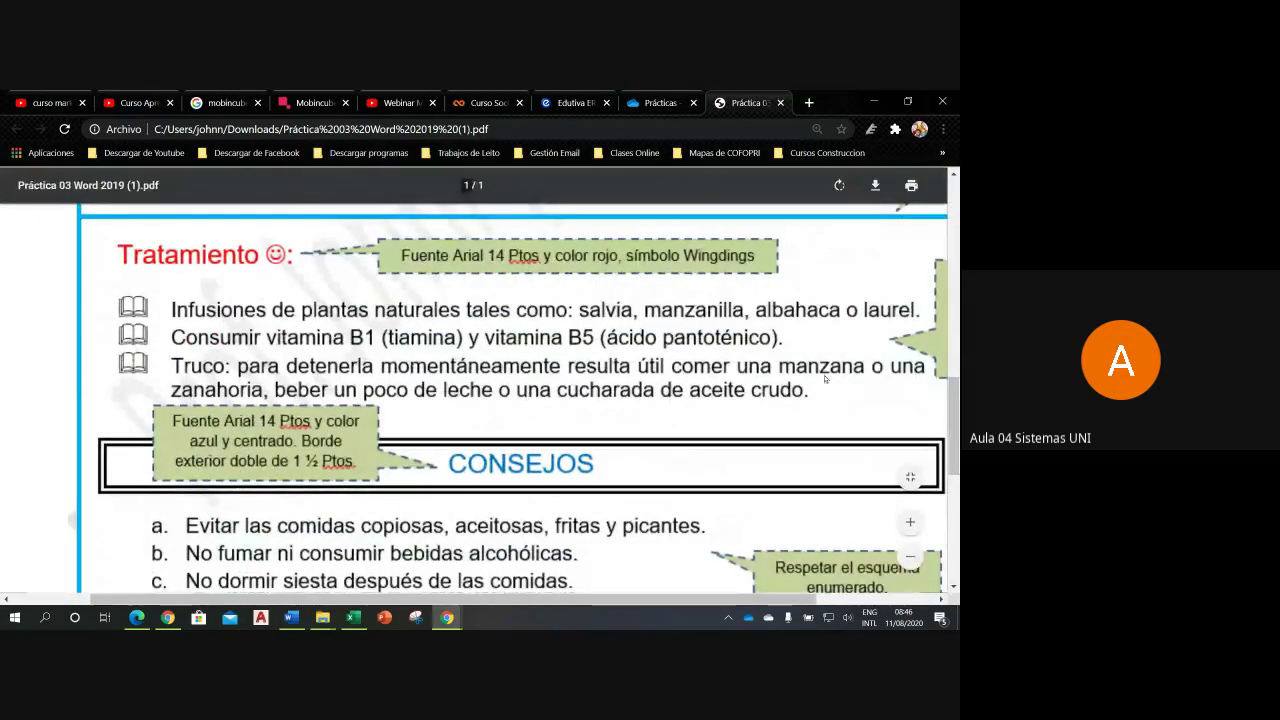
{"action": "left_click_drag", "start_coordinate": [956, 392], "coordinate": [956, 350]}
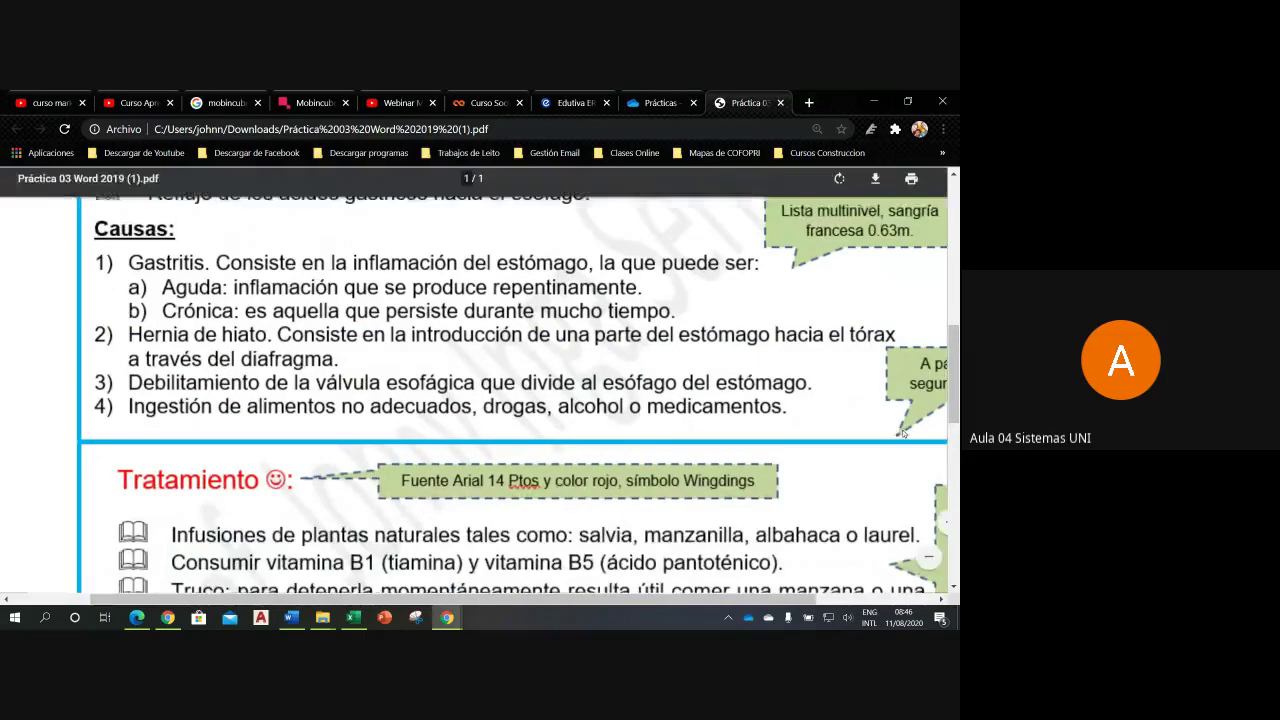
{"action": "scroll", "coordinate": [873, 336], "scroll_direction": "down", "scroll_amount": 3}
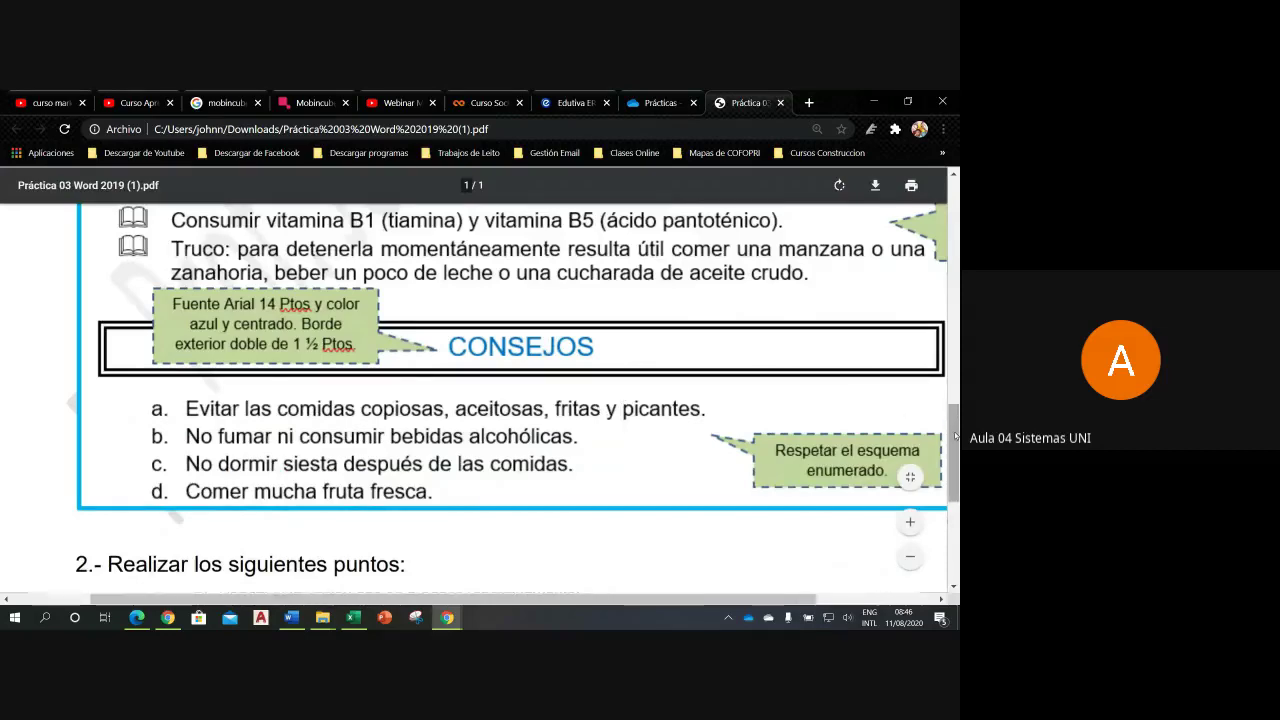
{"action": "mouse_move", "coordinate": [955, 437]}
{"action": "left_mouse_down"}
{"action": "mouse_move", "coordinate": [957, 453]}
{"action": "mouse_move", "coordinate": [955, 265]}
{"action": "left_mouse_up"}
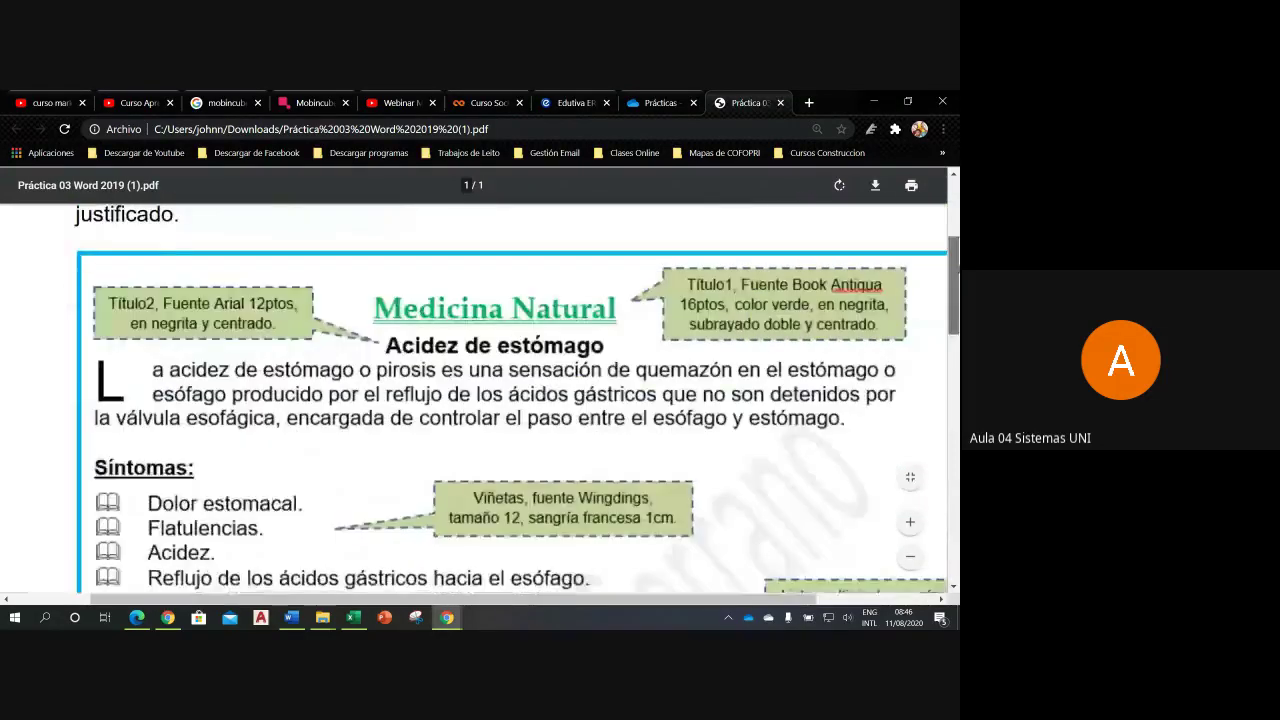
{"action": "left_click", "coordinate": [289, 617]}
- Switch briefly to the Meet window and back to the Word document
{"action": "mouse_move", "coordinate": [447, 617]}
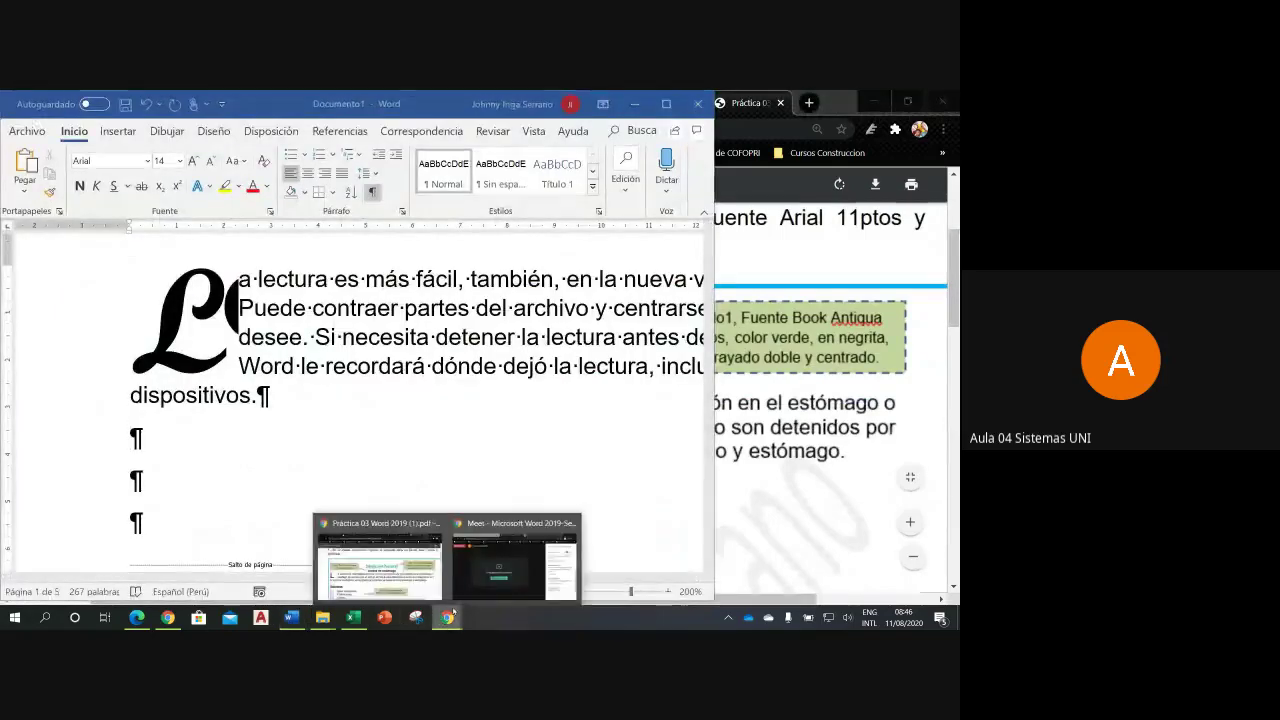
{"action": "left_click", "coordinate": [481, 568]}
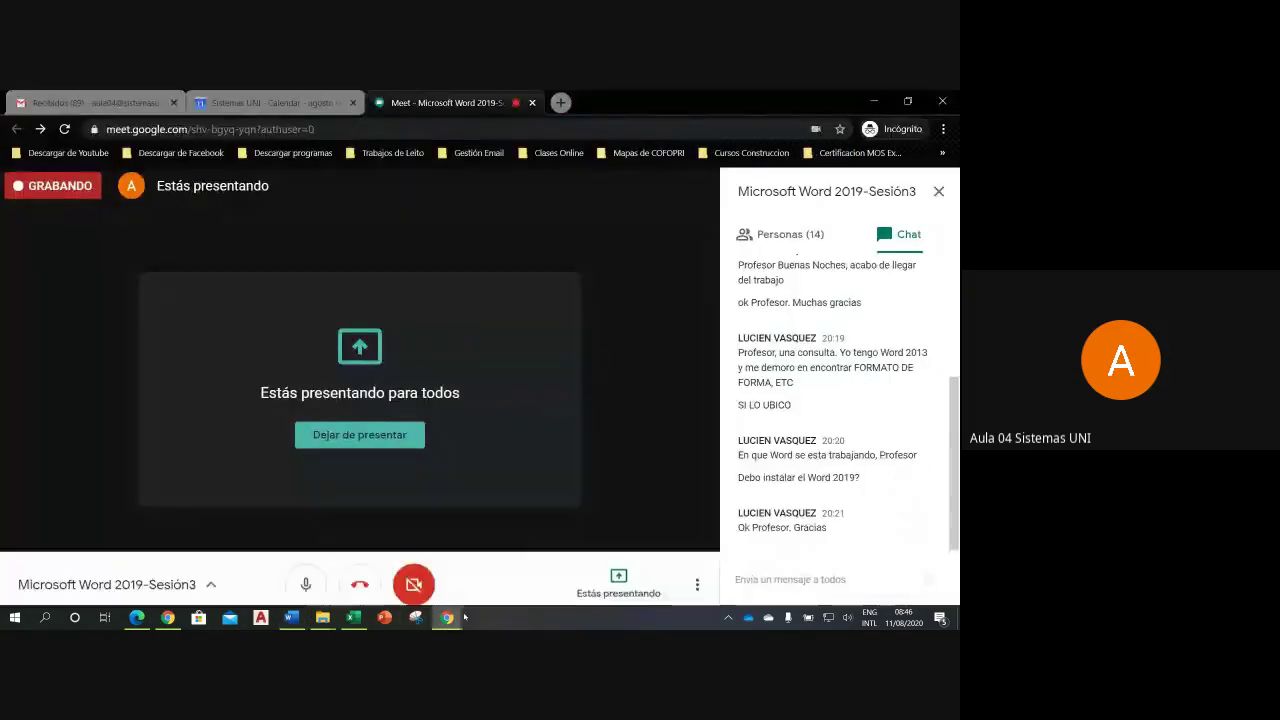
{"action": "left_click", "coordinate": [290, 618]}
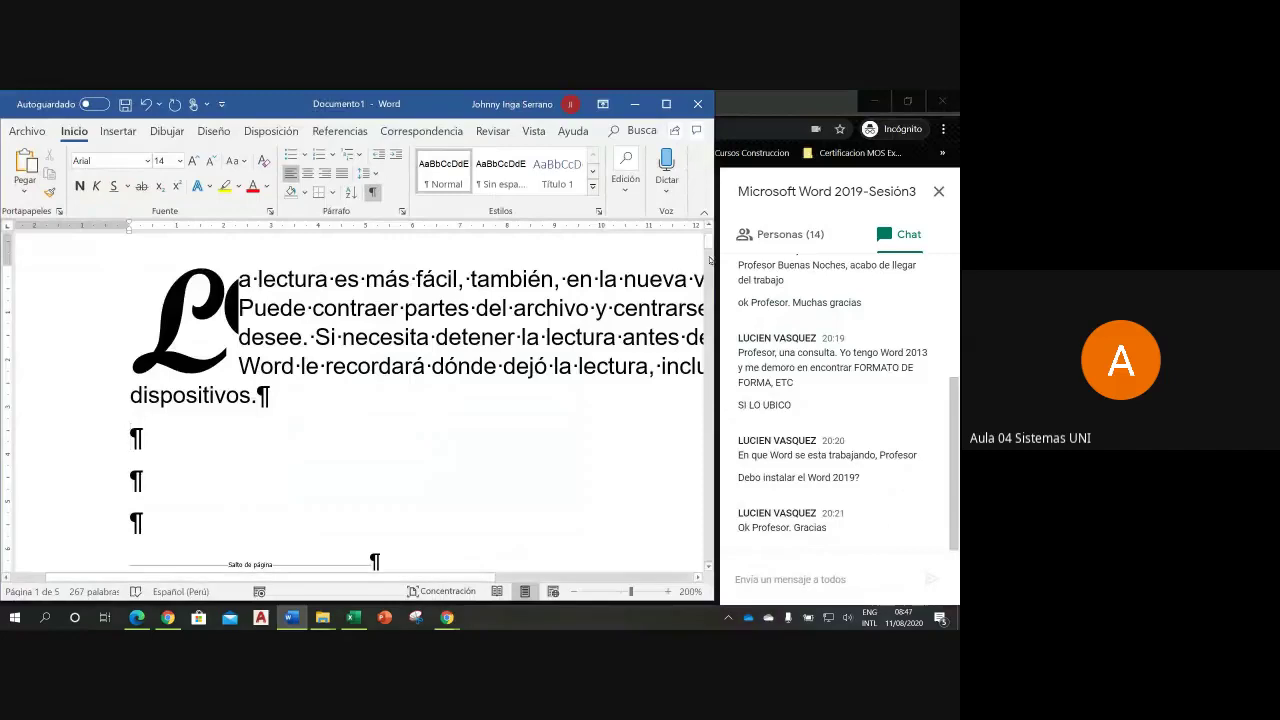
{"action": "scroll", "coordinate": [520, 351], "scroll_direction": "down", "scroll_amount": 2}
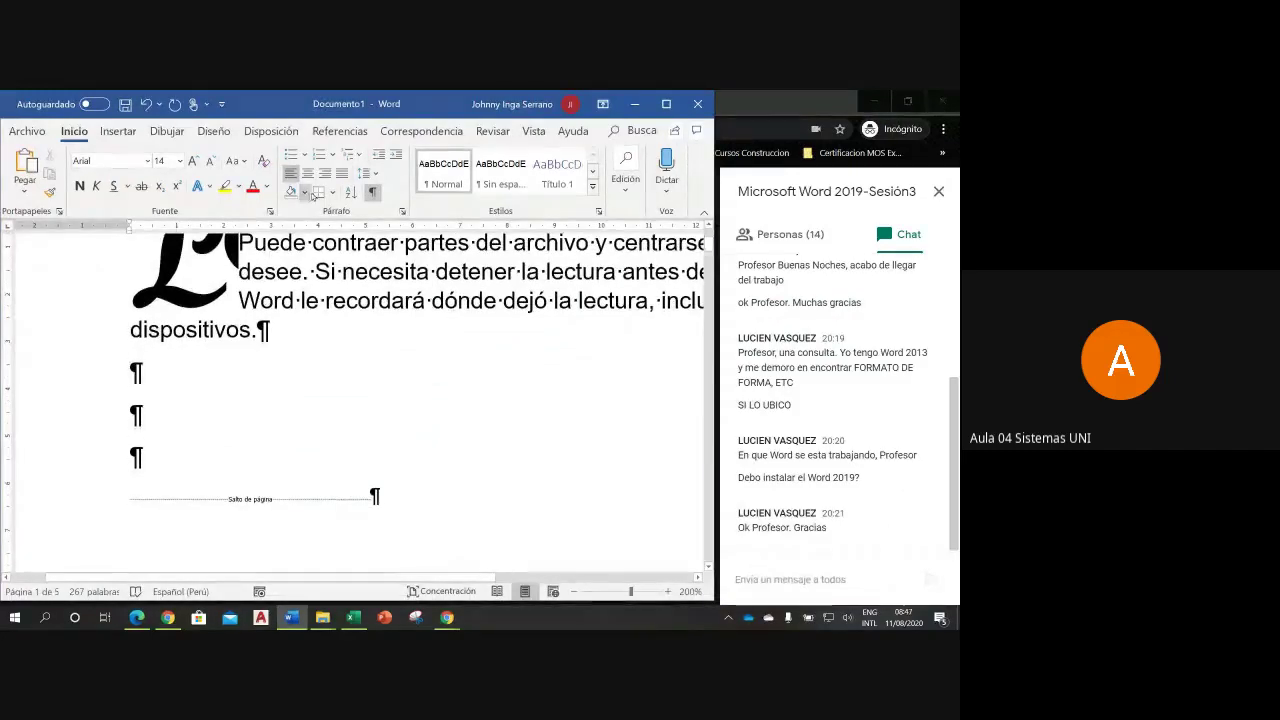
- Add empty paragraphs before the page break and place the cursor below 'dispositivos.'
{"action": "left_click", "coordinate": [373, 192]}
{"action": "left_click", "coordinate": [373, 192]}
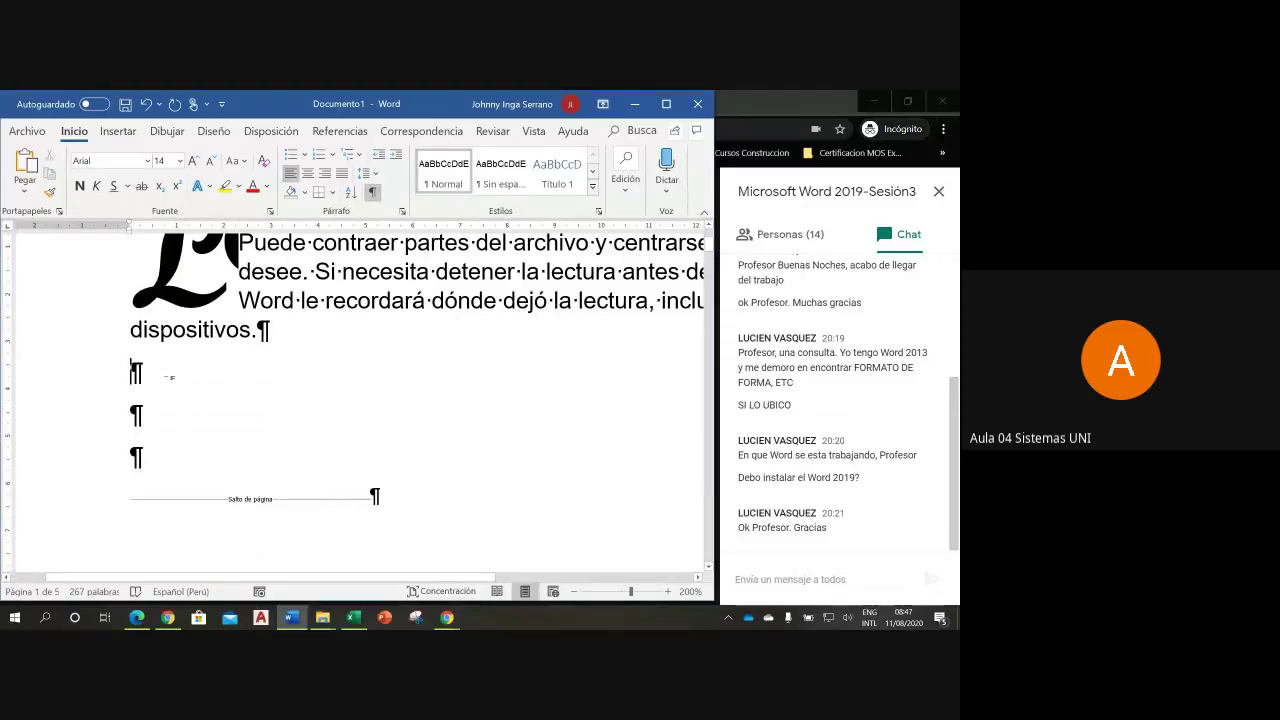
{"action": "key", "text": "ctrl+z"}
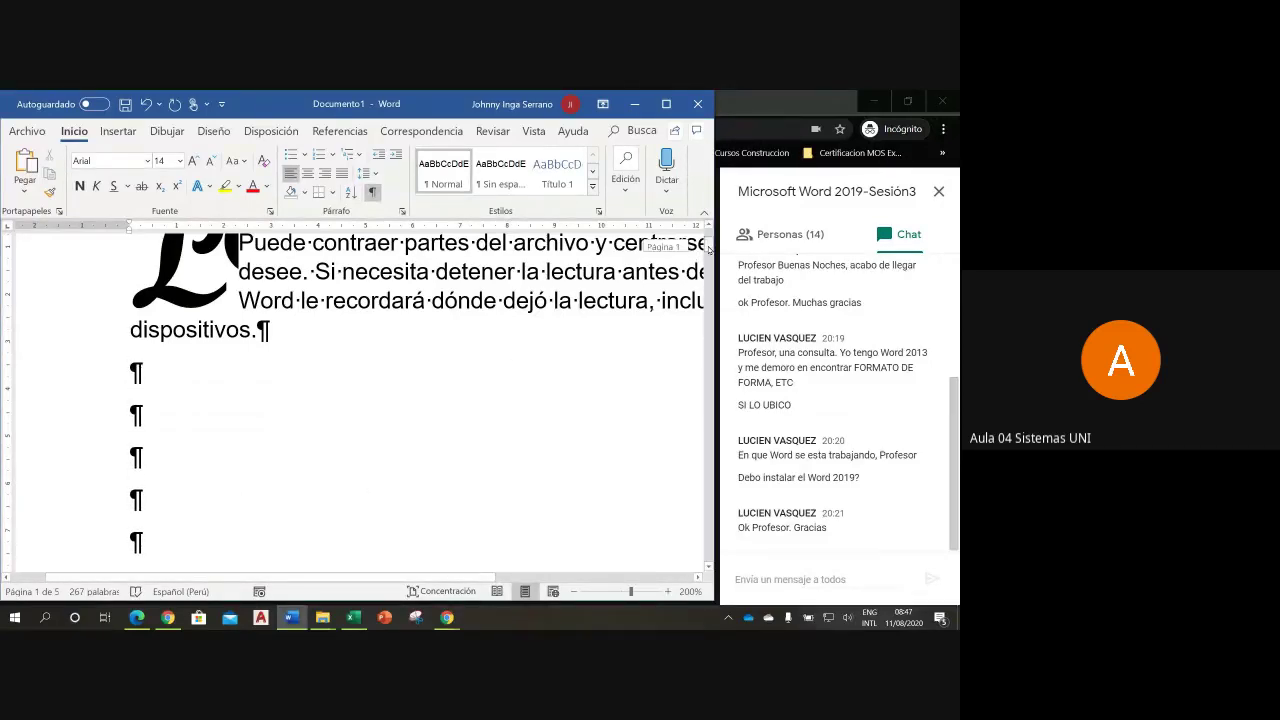
{"action": "scroll", "coordinate": [708, 248], "scroll_direction": "down", "scroll_amount": 2}
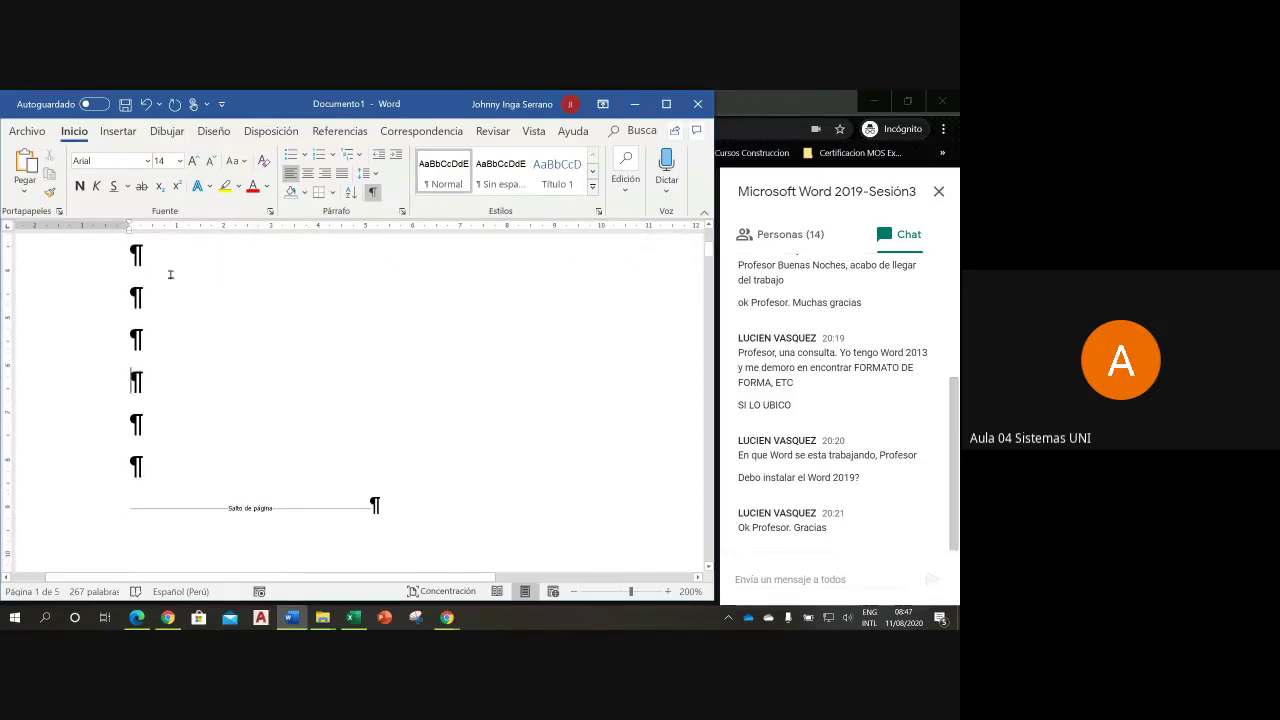
{"action": "left_click", "coordinate": [170, 274]}
{"action": "scroll", "coordinate": [709, 249], "scroll_direction": "up", "scroll_amount": 1}
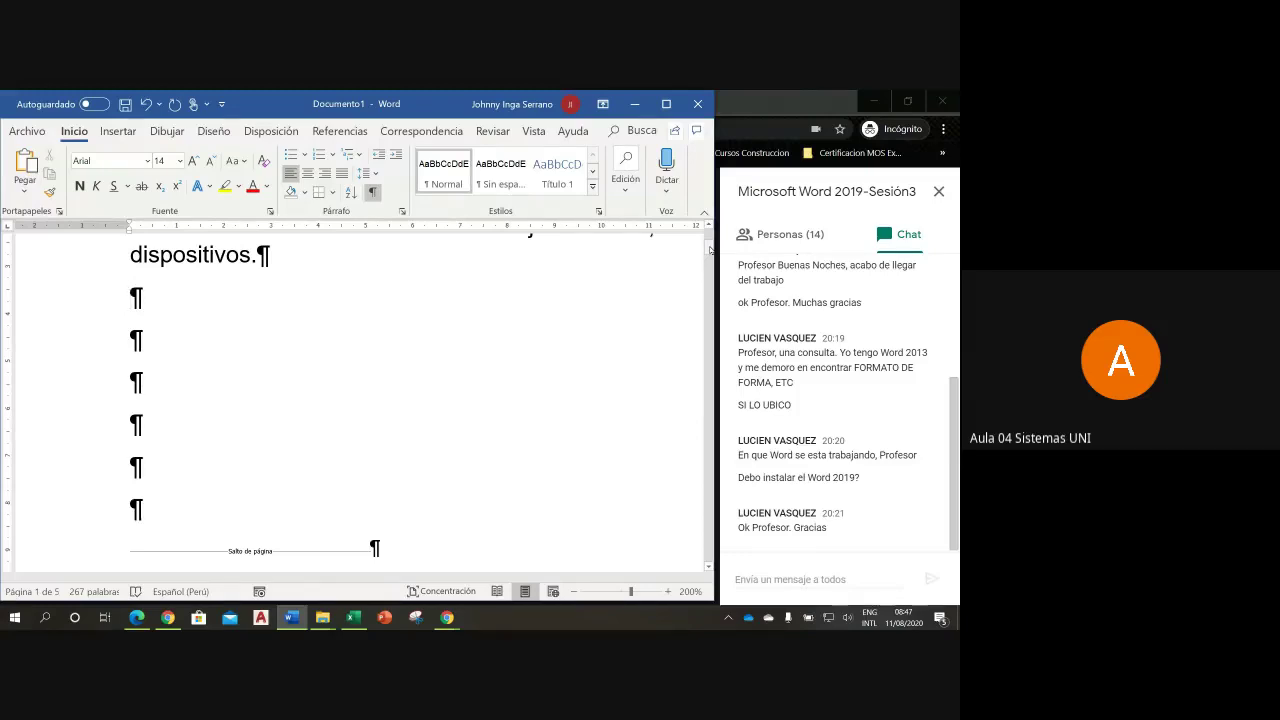
- Type UTILES ESCOLARES, CUADERNOS and COLORES on separate lines
{"action": "type", "text": "UTILES "}
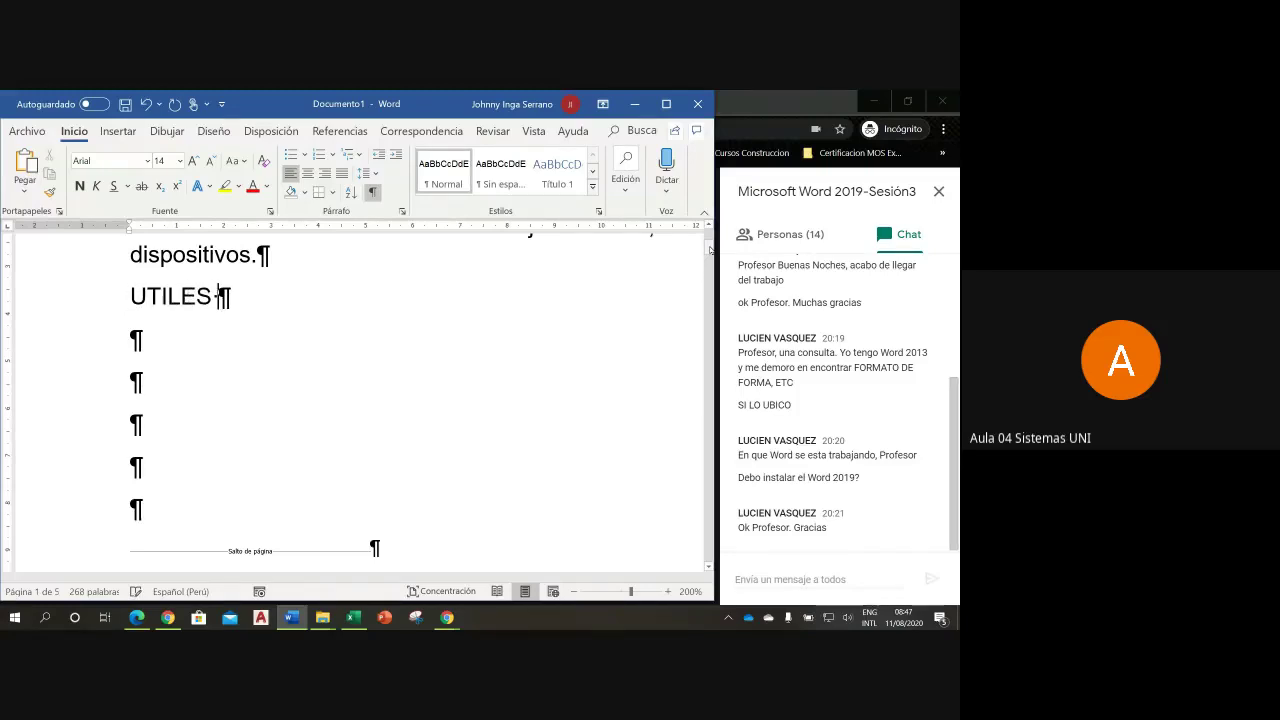
{"action": "type", "text": "ESCOLARES"}
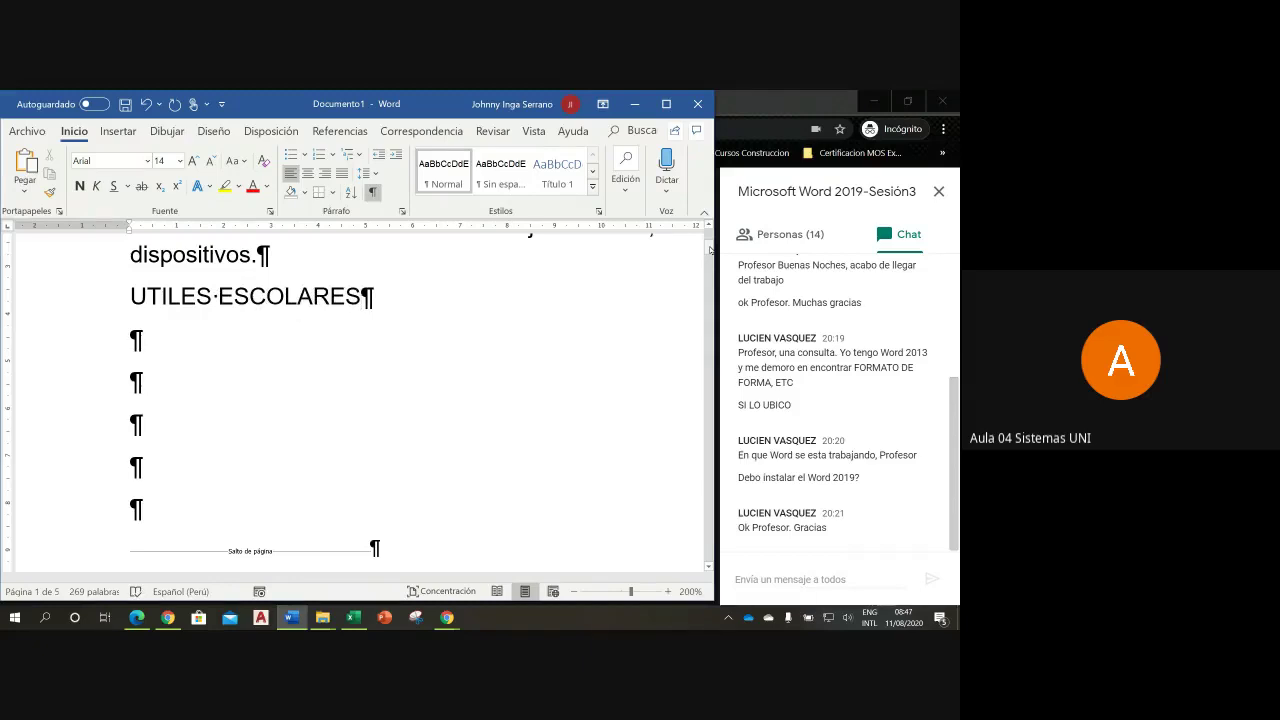
{"action": "key", "text": "Return"}
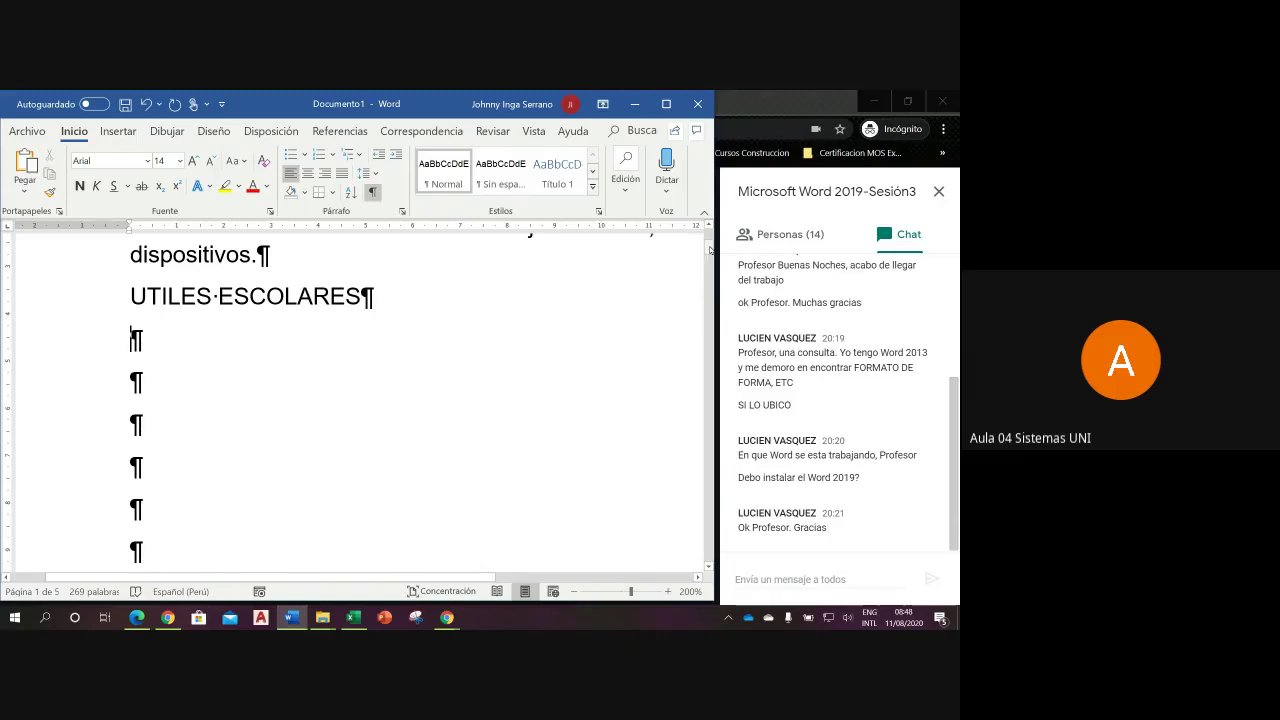
{"action": "type", "text": "CUA"}
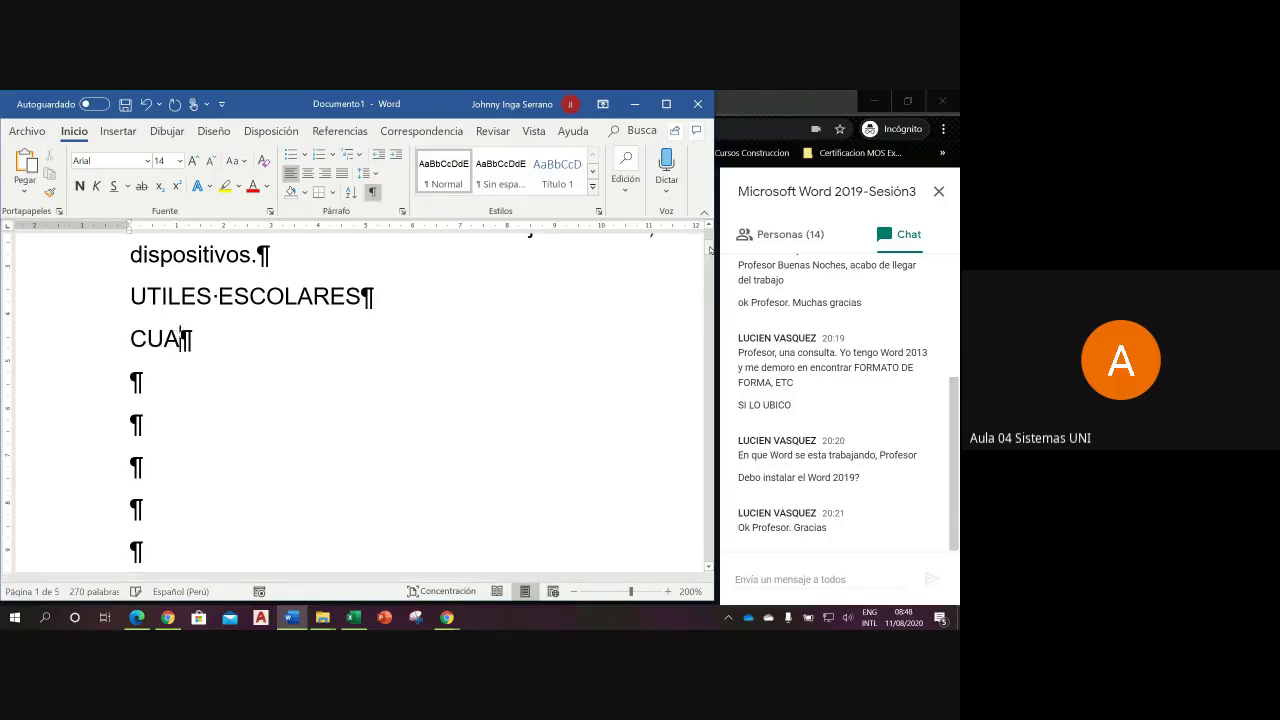
{"action": "type", "text": "DERNOS"}
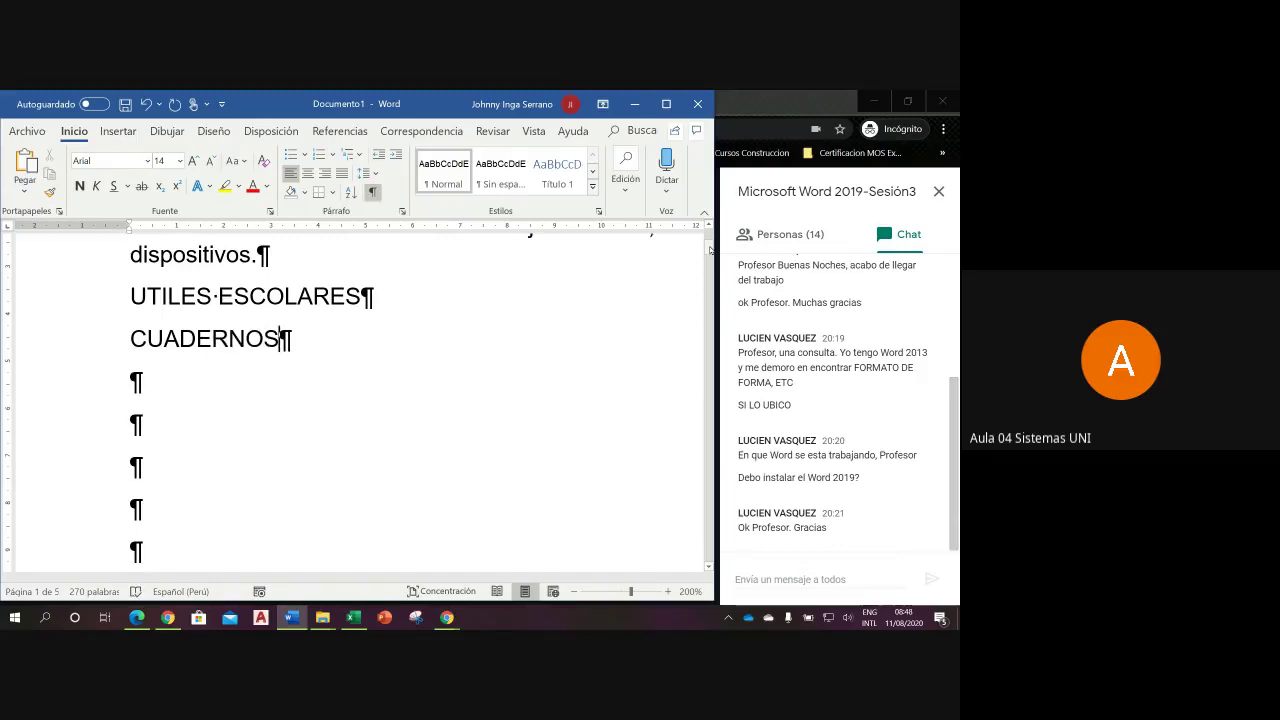
{"action": "left_click", "coordinate": [131, 381]}
{"action": "type", "text": "COLOR"}
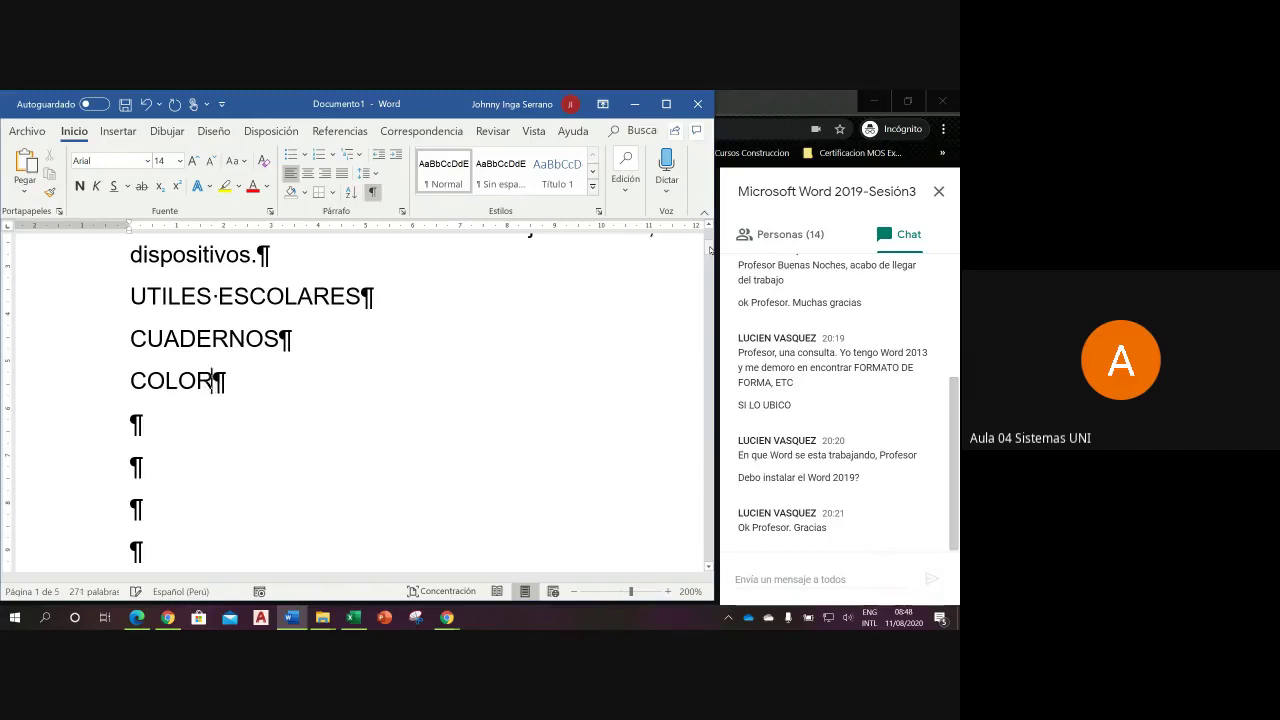
{"action": "type", "text": "ES"}
{"action": "key", "text": "Down"}
- Add LAPICEROS, PLUMONES, PAPELES and REGLAS each on its own line below
{"action": "type", "text": "LAPICEROS"}
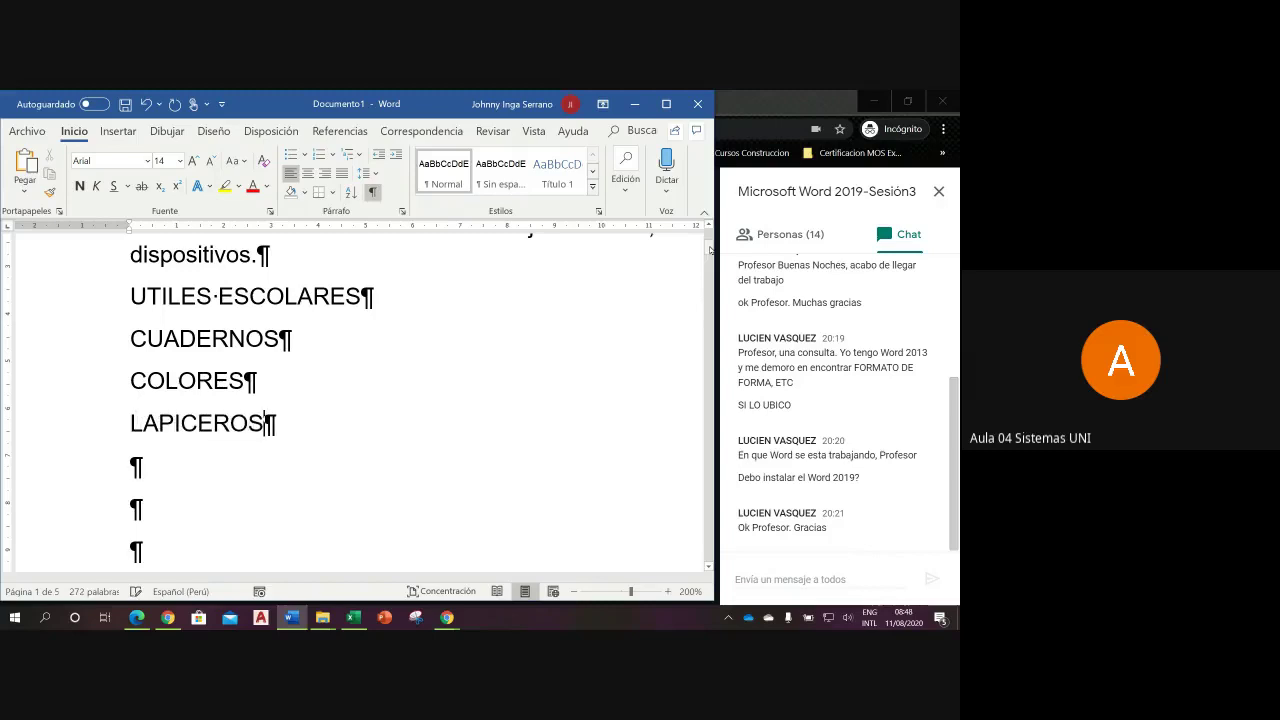
{"action": "key", "text": "Down"}
{"action": "type", "text": "PLU"}
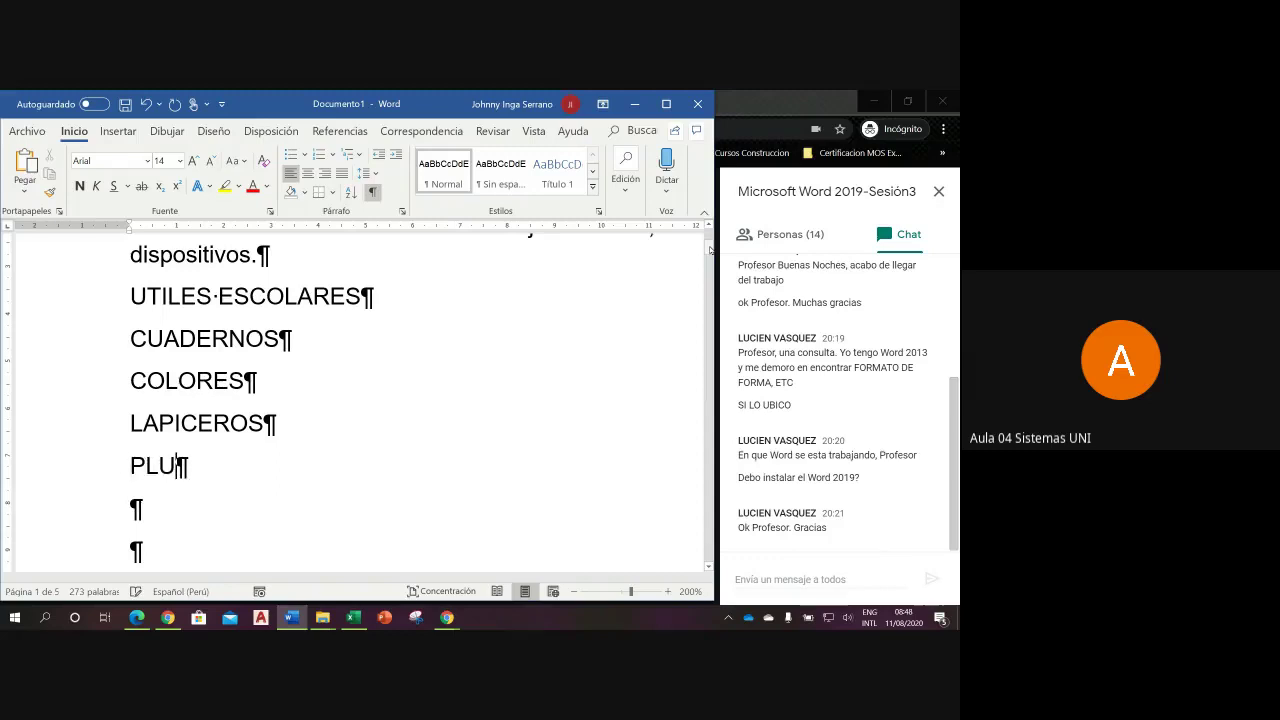
{"action": "type", "text": "MONES"}
{"action": "key", "text": "Down"}
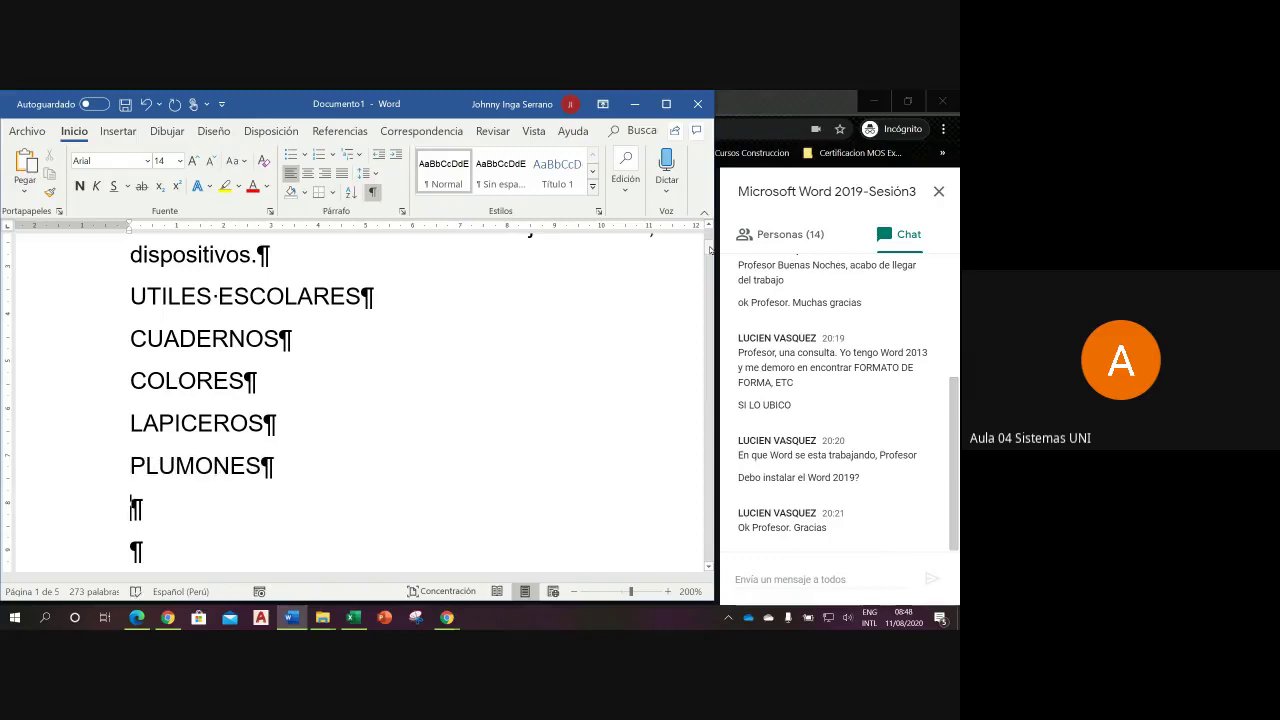
{"action": "type", "text": "PAPEL"}
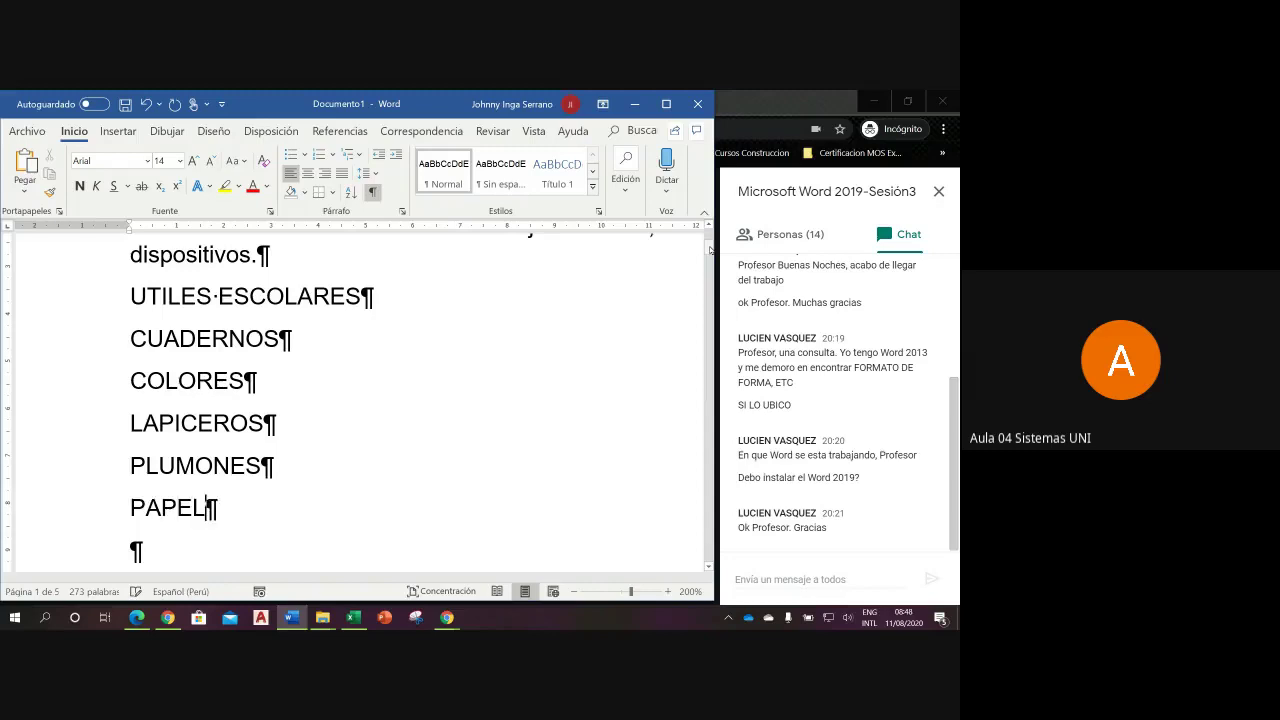
{"action": "type", "text": "ES"}
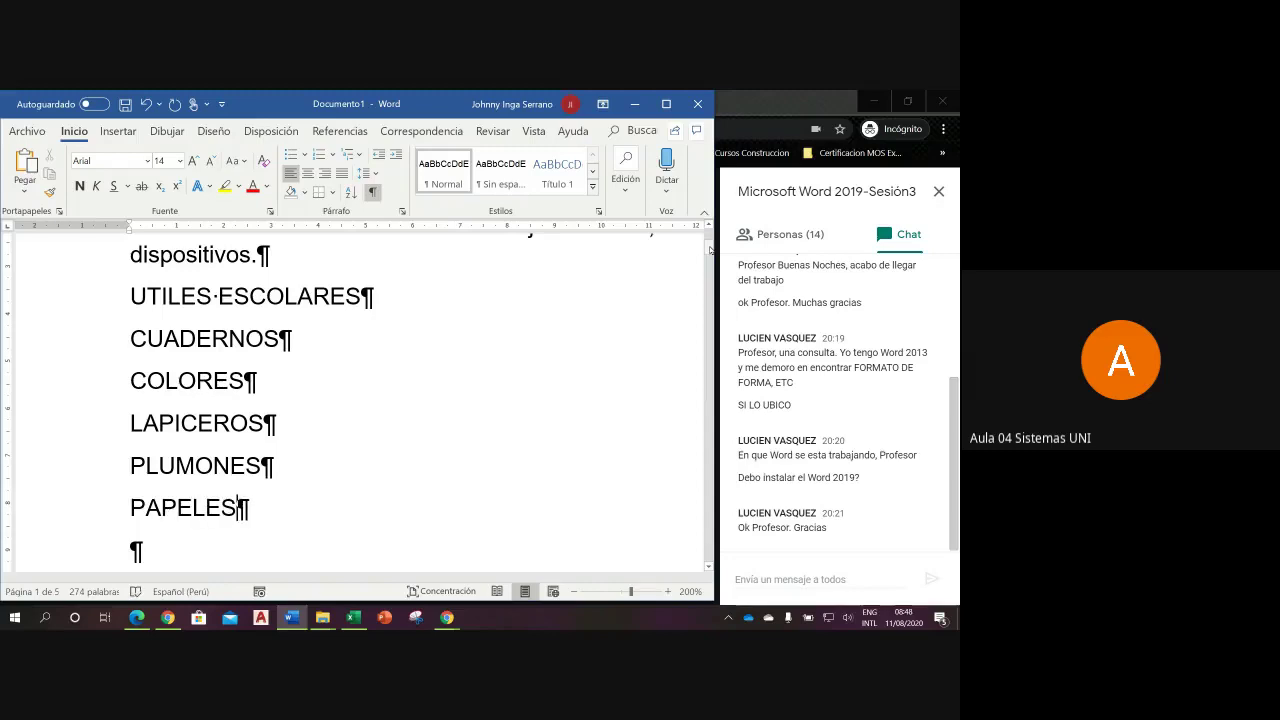
{"action": "left_click", "coordinate": [131, 550]}
{"action": "type", "text": "B"}
{"action": "key", "text": "BackSpace"}
{"action": "type", "text": "REG"}
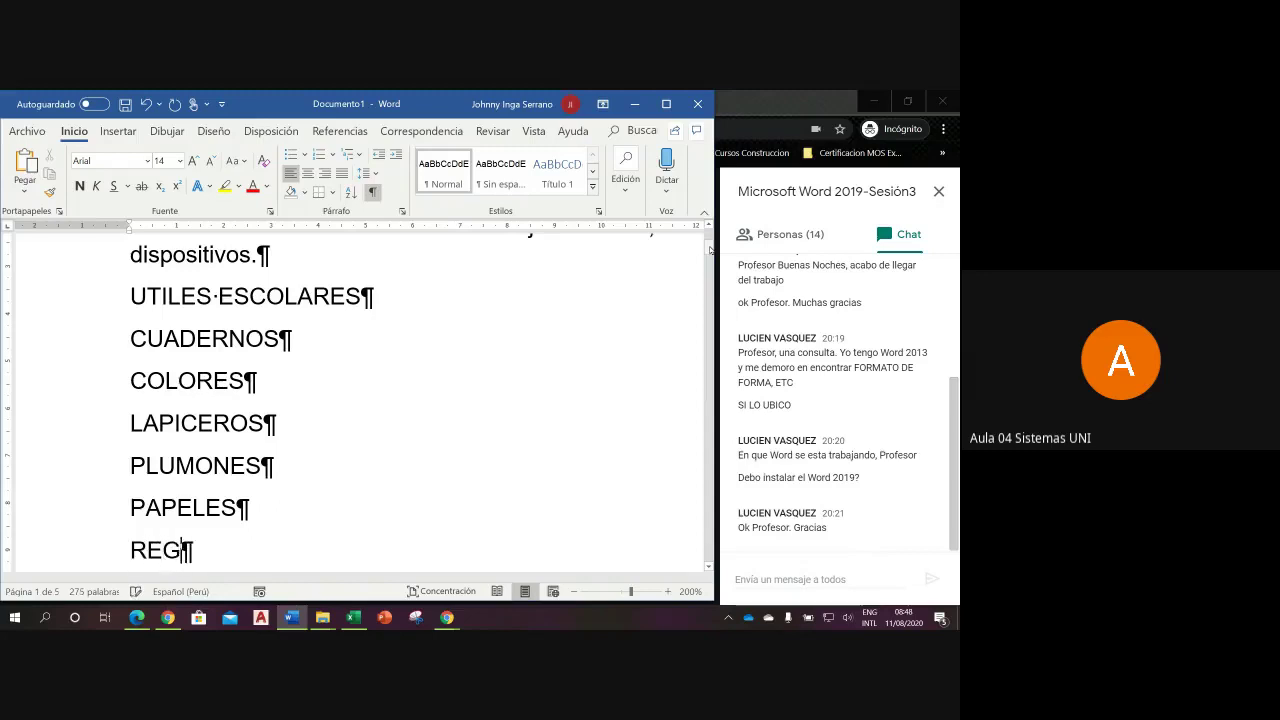
{"action": "type", "text": "LAS"}
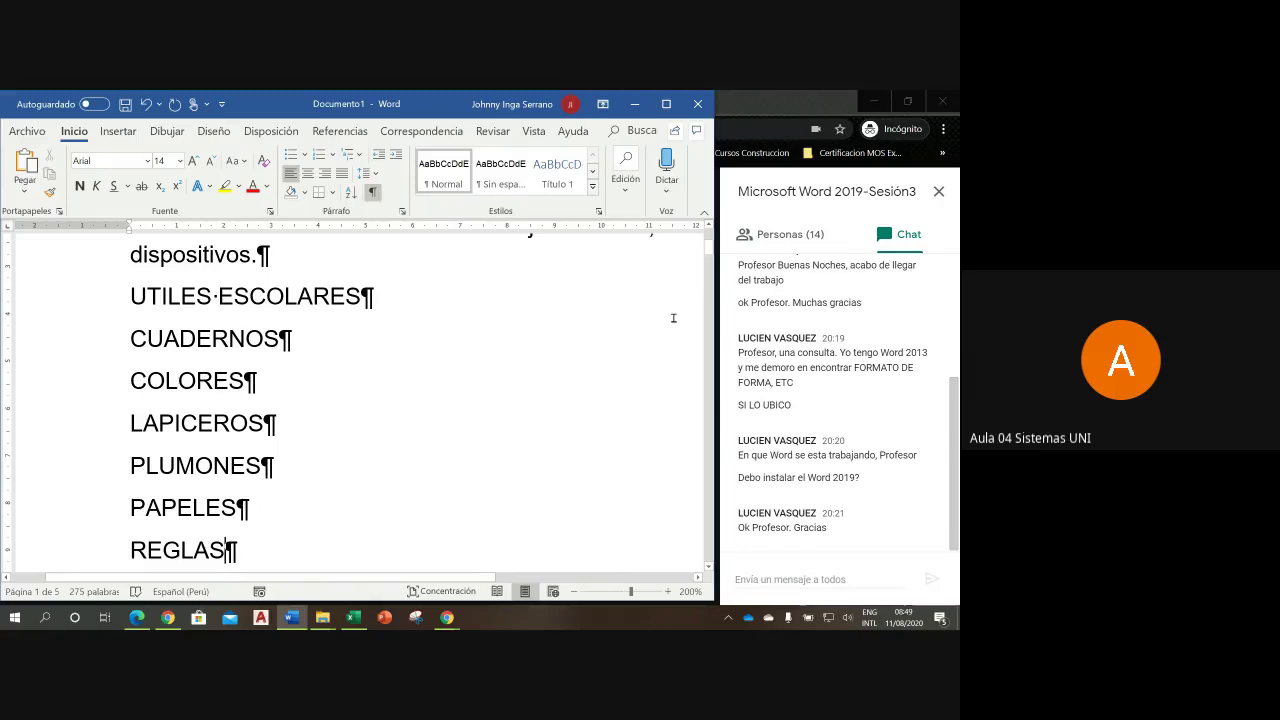
- Make the UTILES ESCOLARES heading bold and colour it blue
{"action": "left_click_drag", "start_coordinate": [708, 250], "coordinate": [710, 253]}
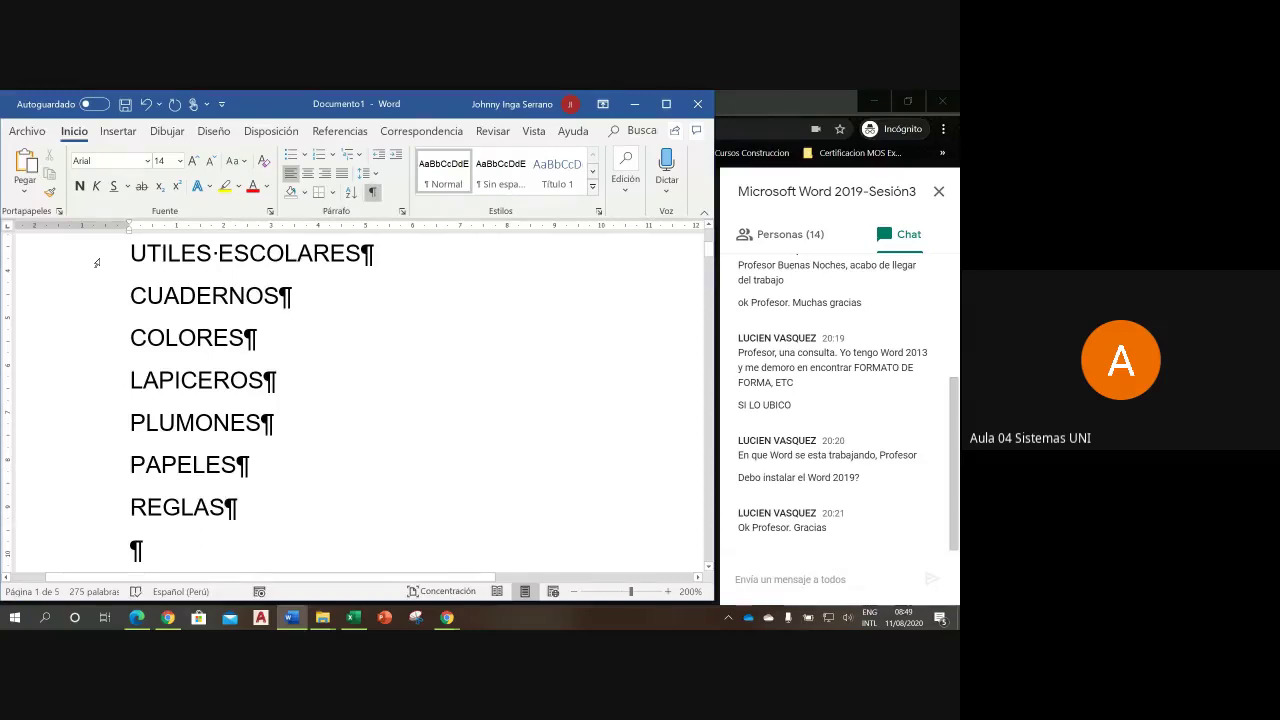
{"action": "left_click", "coordinate": [96, 263]}
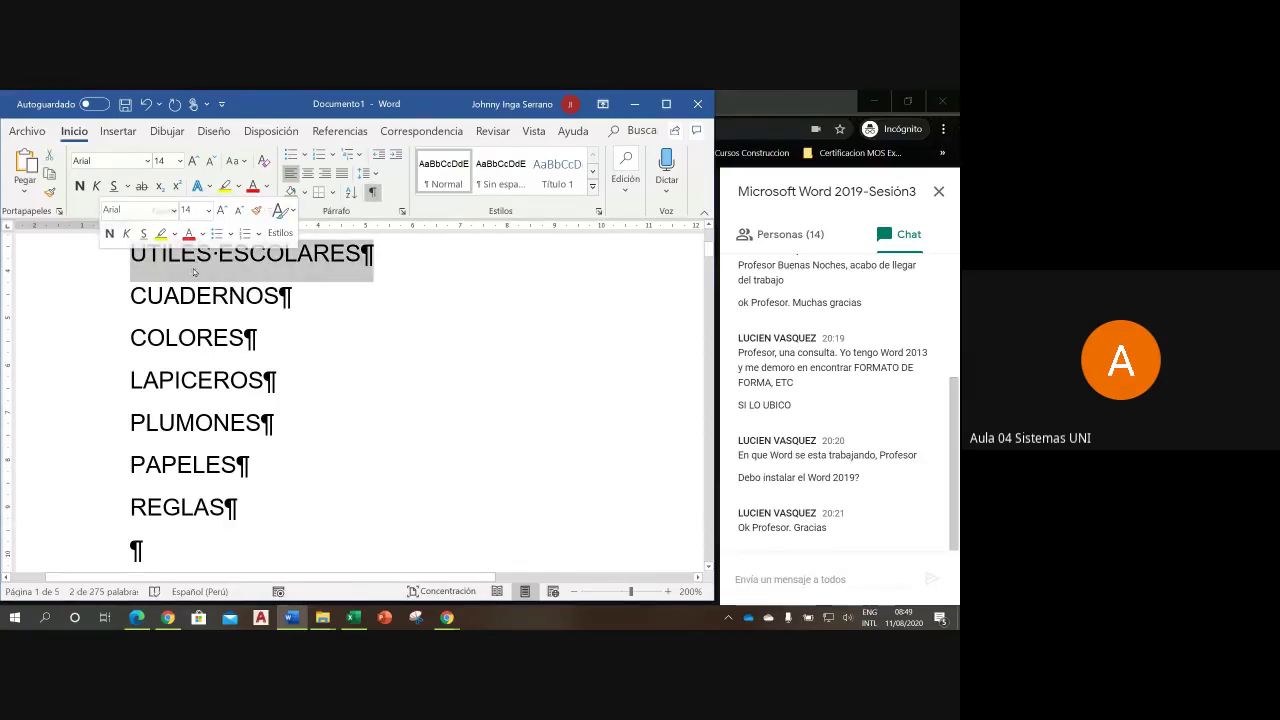
{"action": "left_click", "coordinate": [110, 235]}
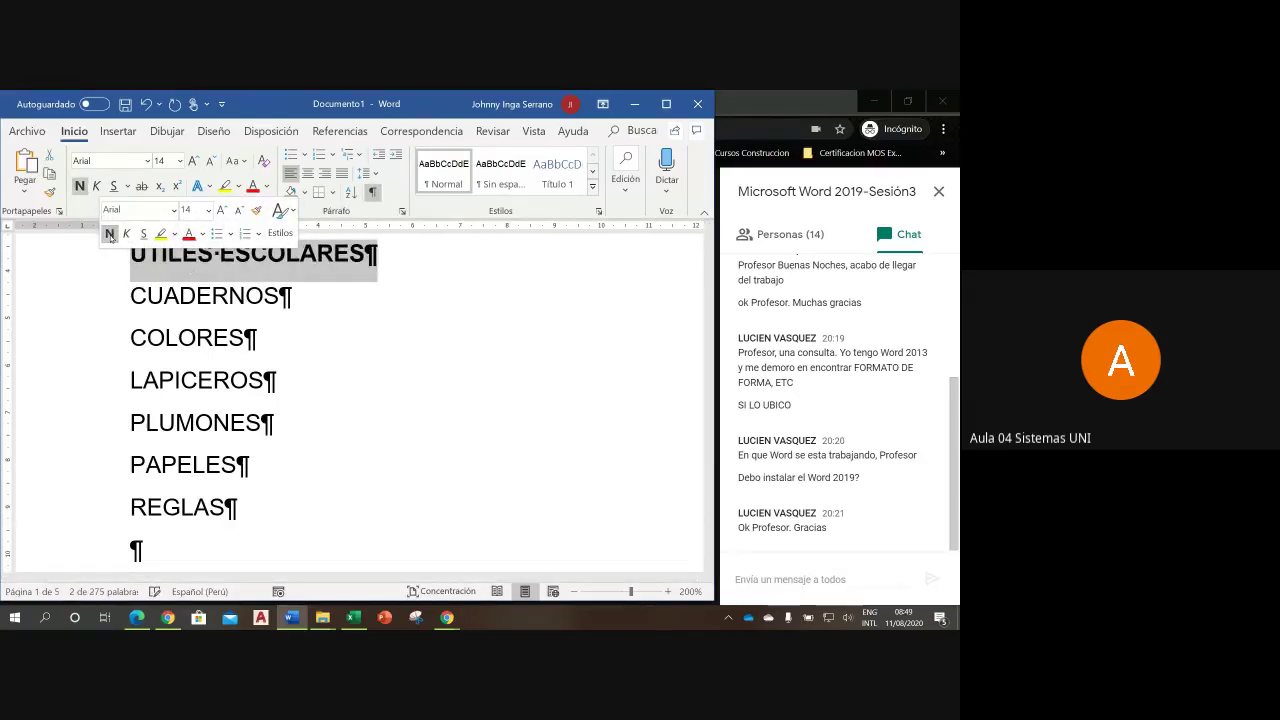
{"action": "left_click", "coordinate": [201, 234]}
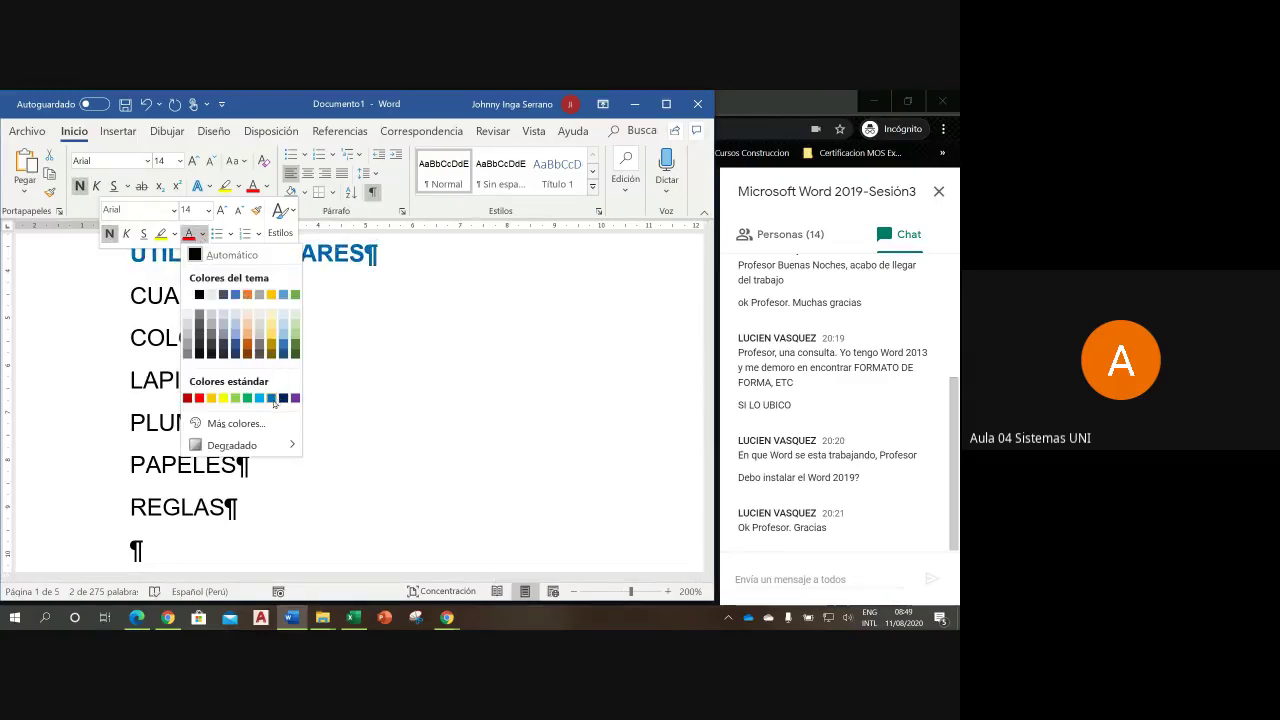
{"action": "left_click", "coordinate": [272, 399]}
{"action": "left_click", "coordinate": [392, 256]}
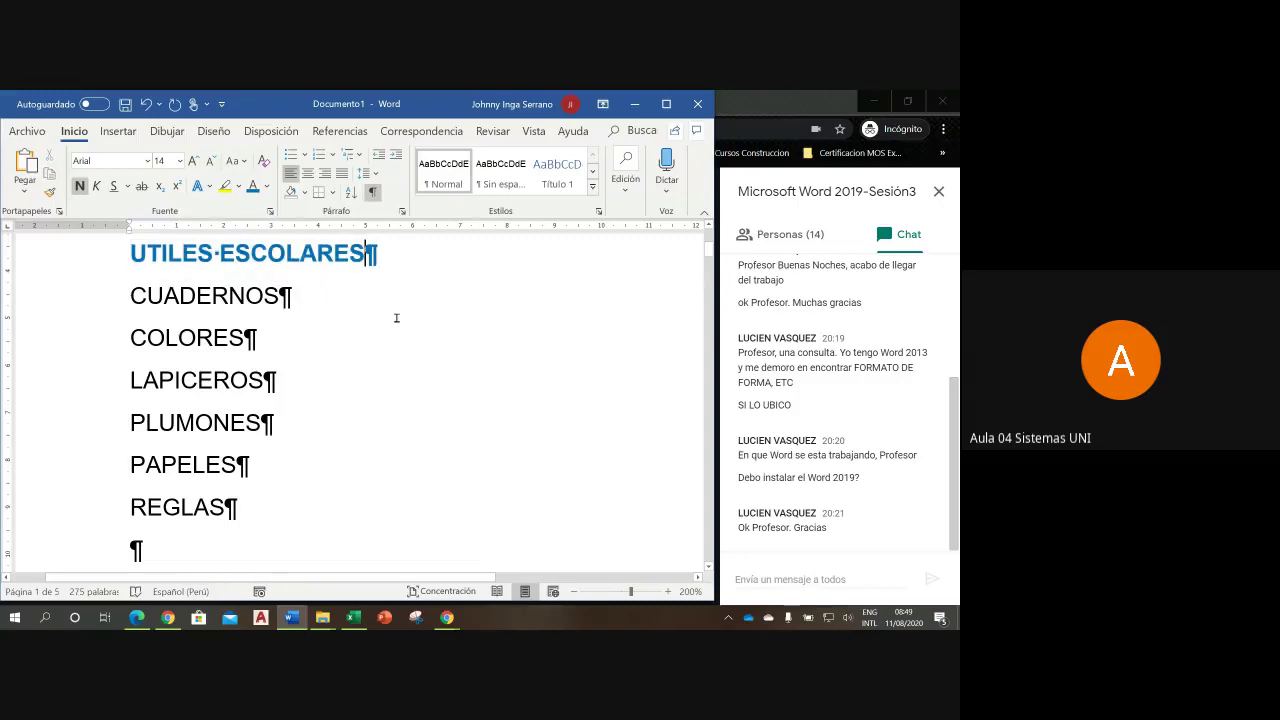
- Give the UTILES ESCOLARES heading a single underline
{"action": "left_click", "coordinate": [100, 257]}
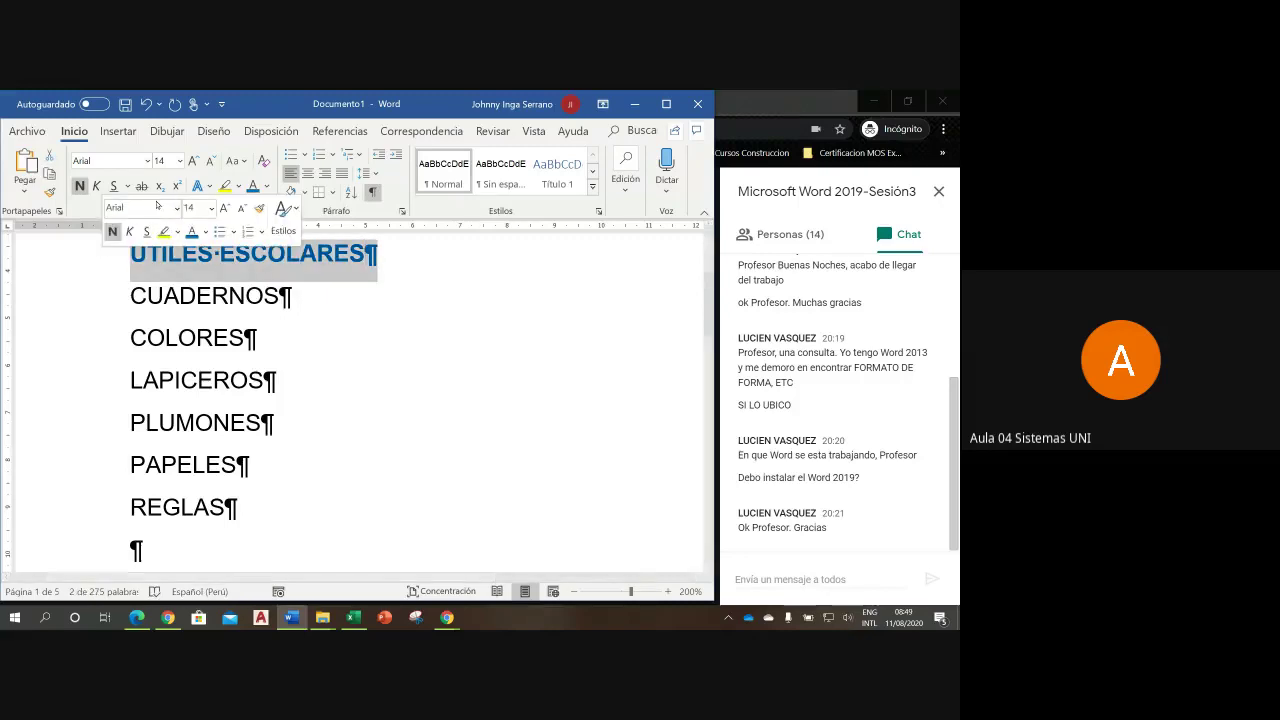
{"action": "left_click", "coordinate": [113, 187]}
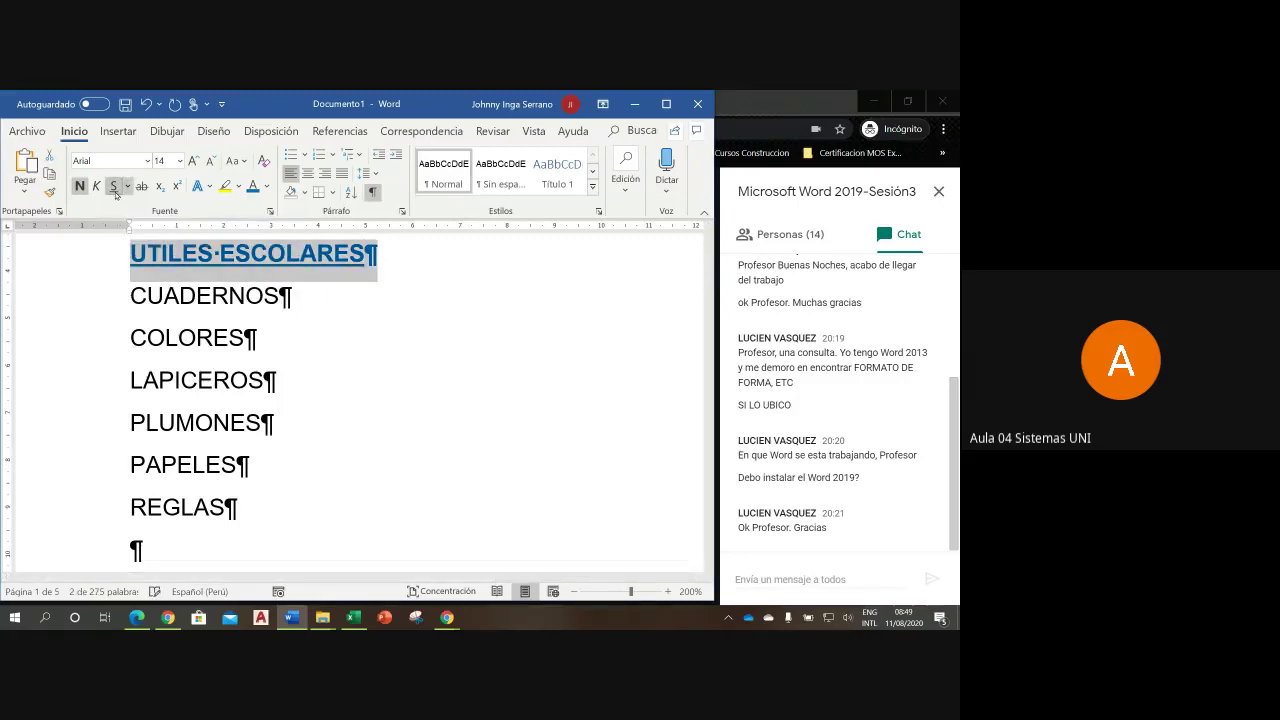
{"action": "left_click", "coordinate": [128, 188]}
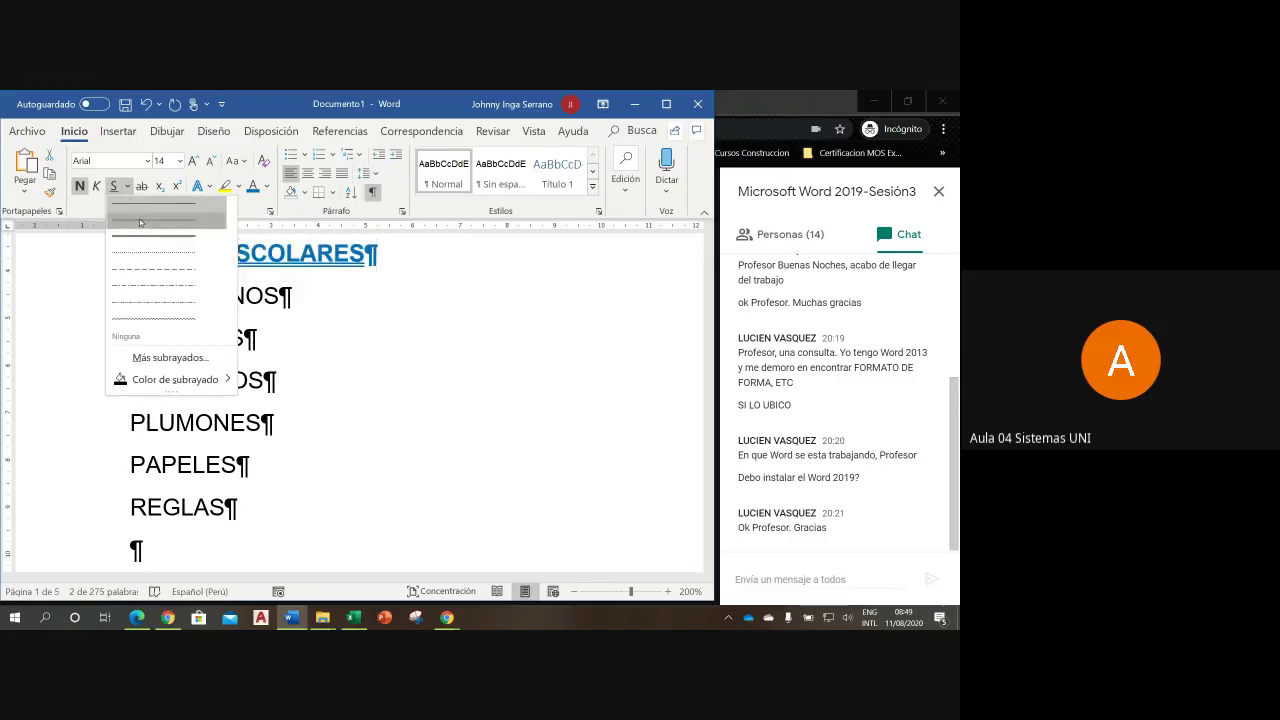
{"action": "left_click", "coordinate": [88, 325]}
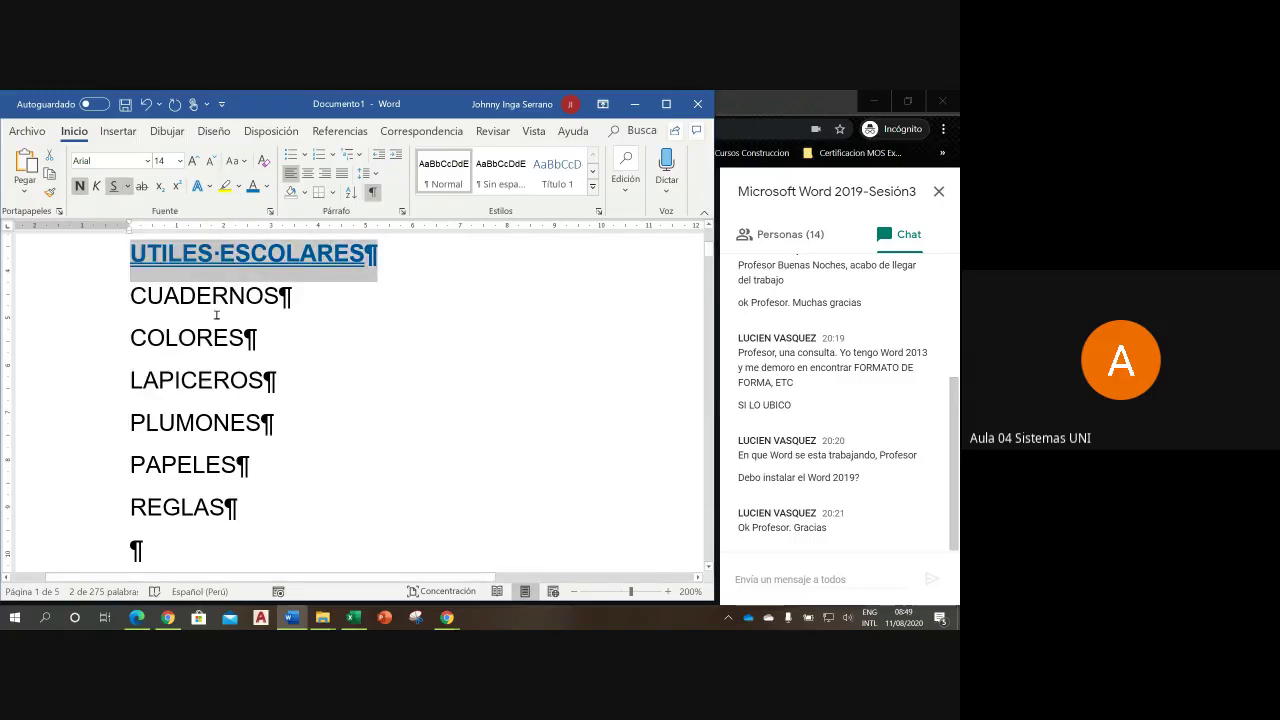
{"action": "left_click", "coordinate": [293, 303]}
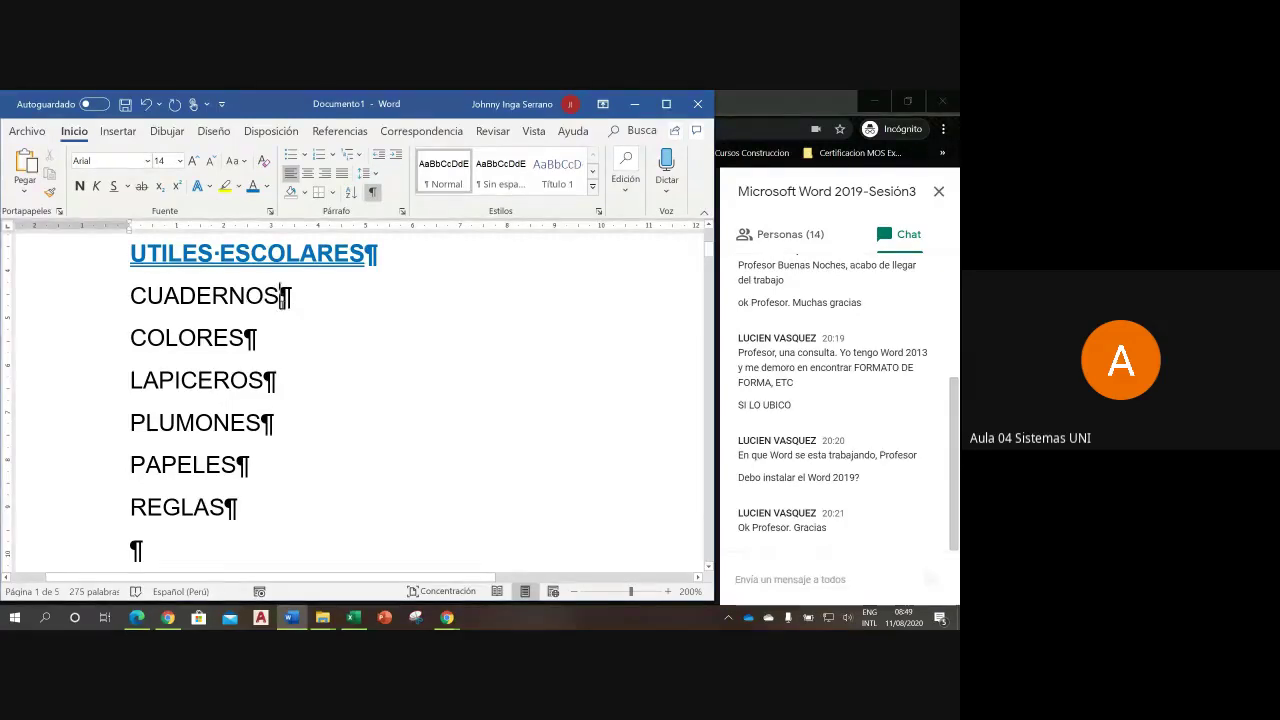
{"action": "left_click", "coordinate": [105, 262]}
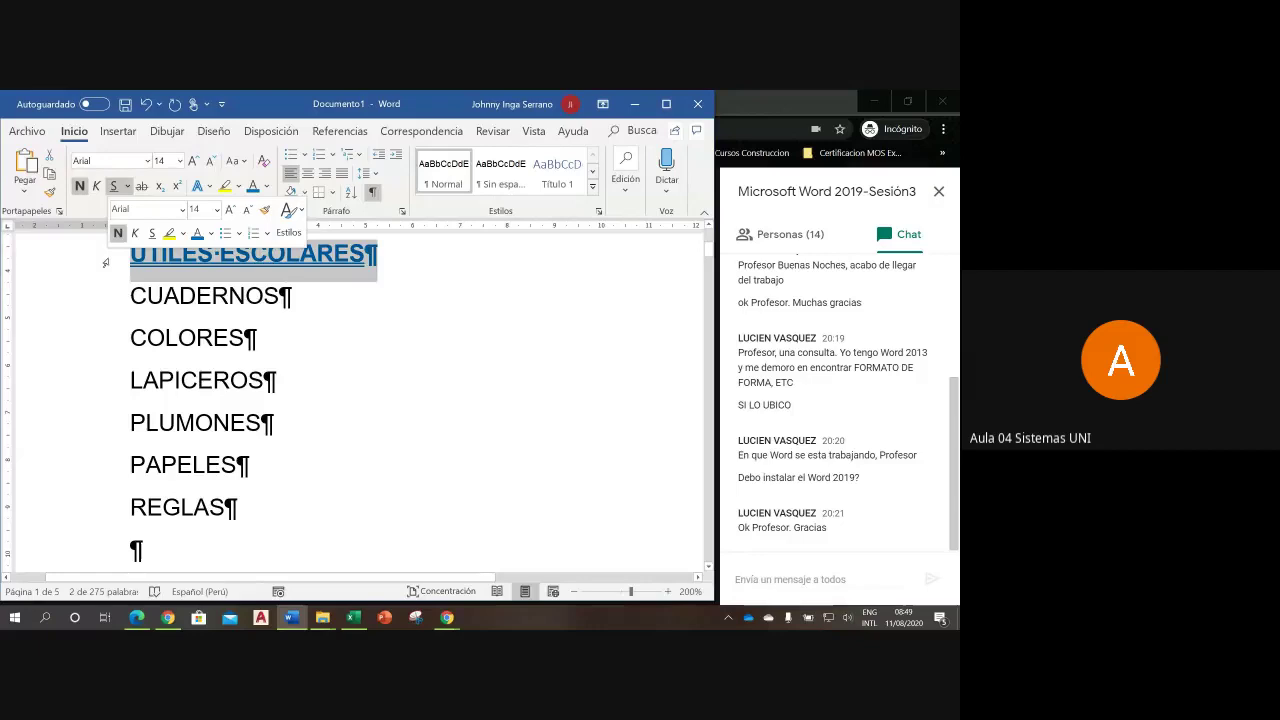
{"action": "left_click", "coordinate": [380, 253]}
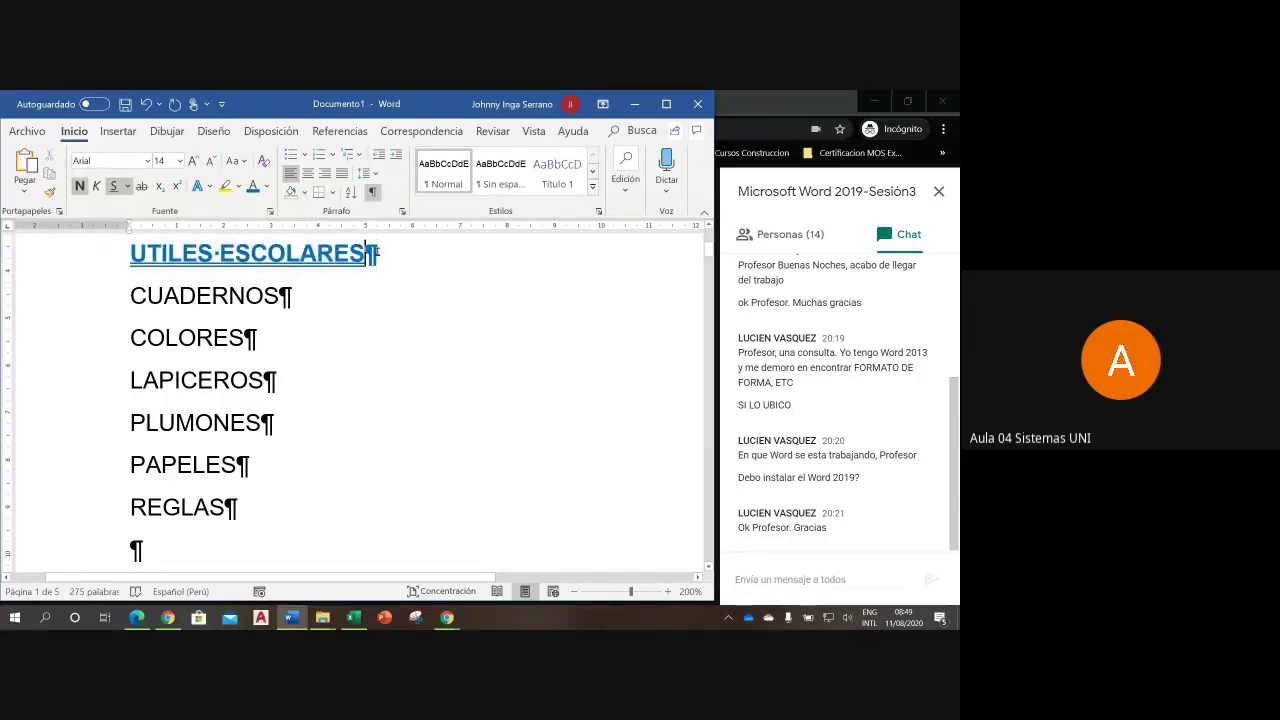
{"action": "key", "text": "Return"}
{"action": "type", "text": "CUA"}
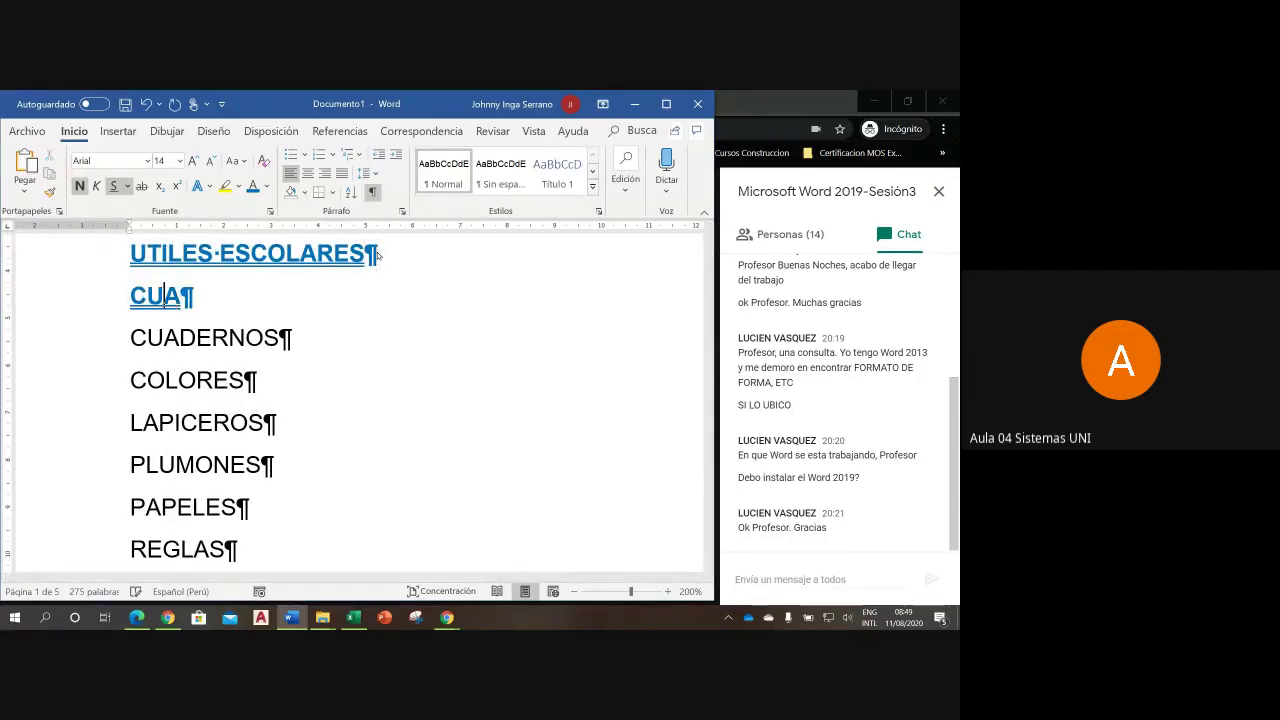
{"action": "type", "text": "DERNOS"}
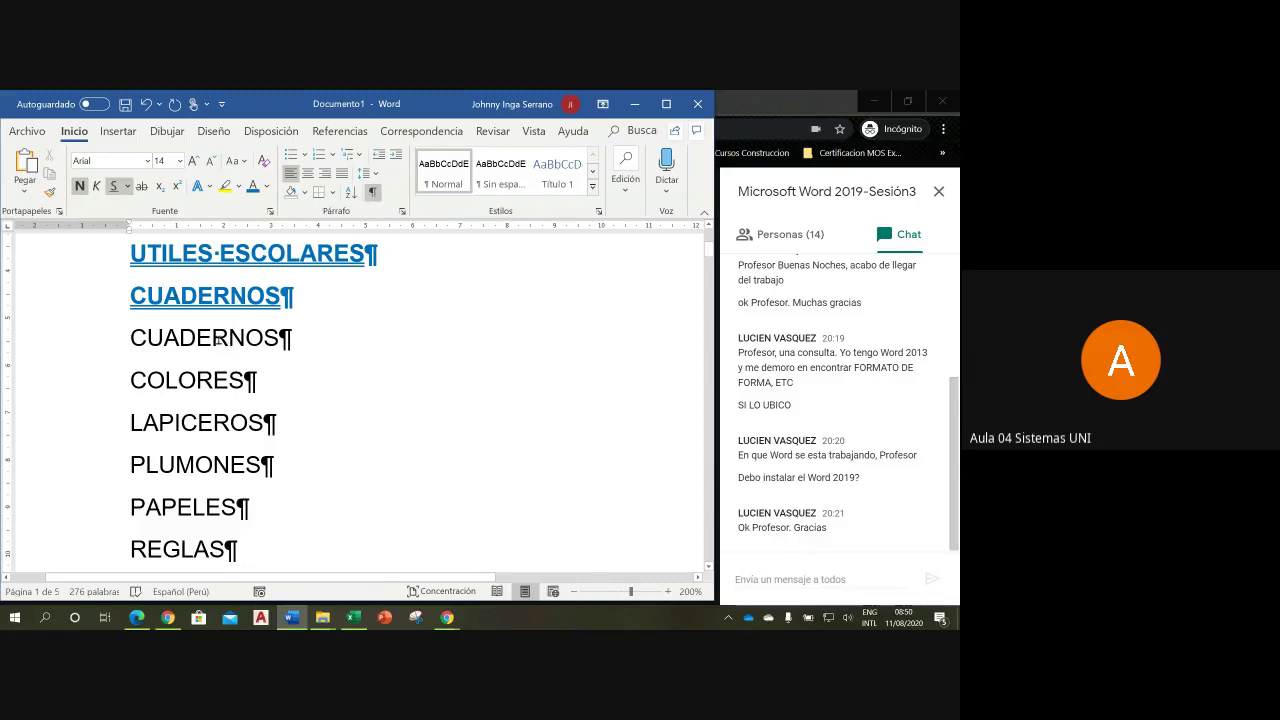
{"action": "left_click", "coordinate": [84, 304]}
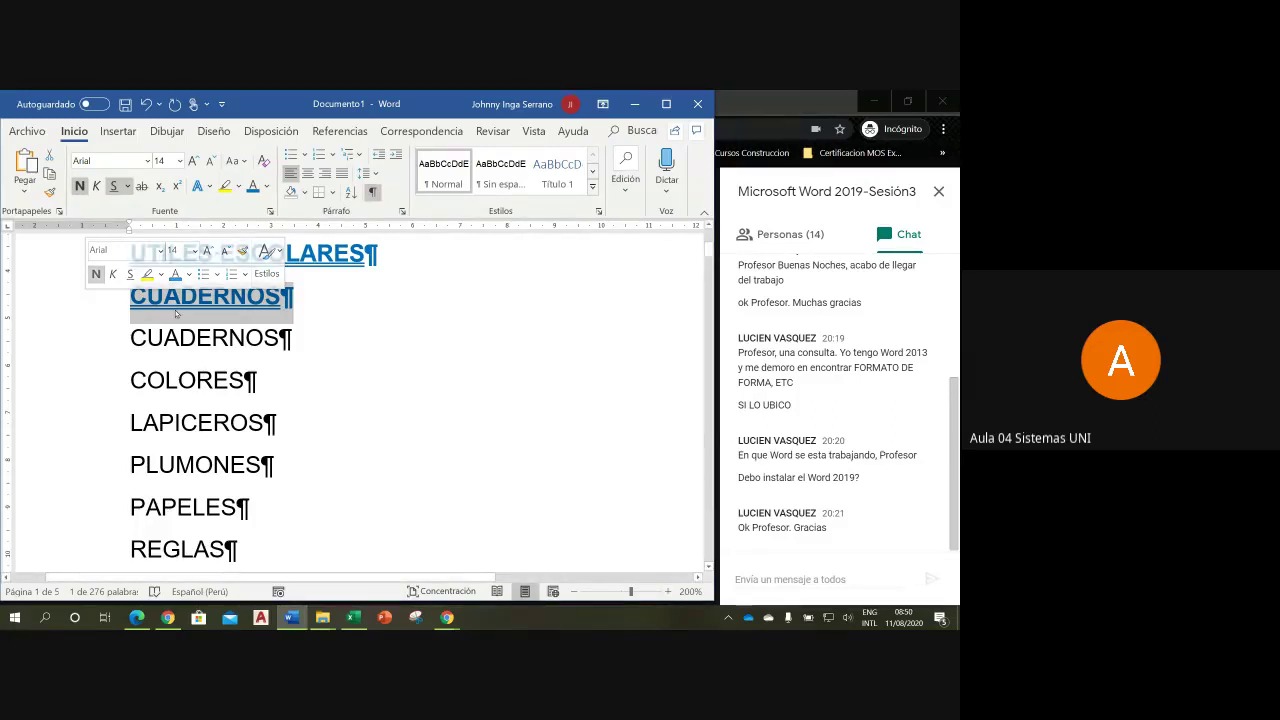
{"action": "left_click", "coordinate": [97, 277]}
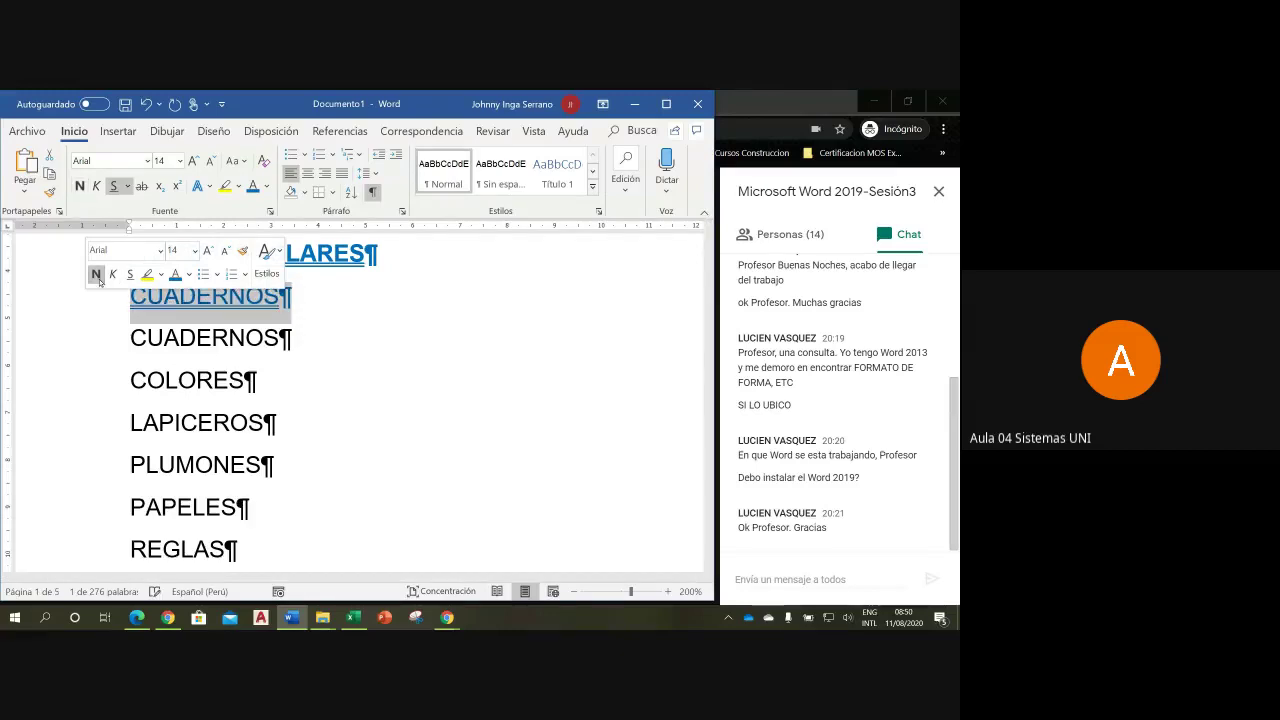
{"action": "left_click", "coordinate": [130, 277]}
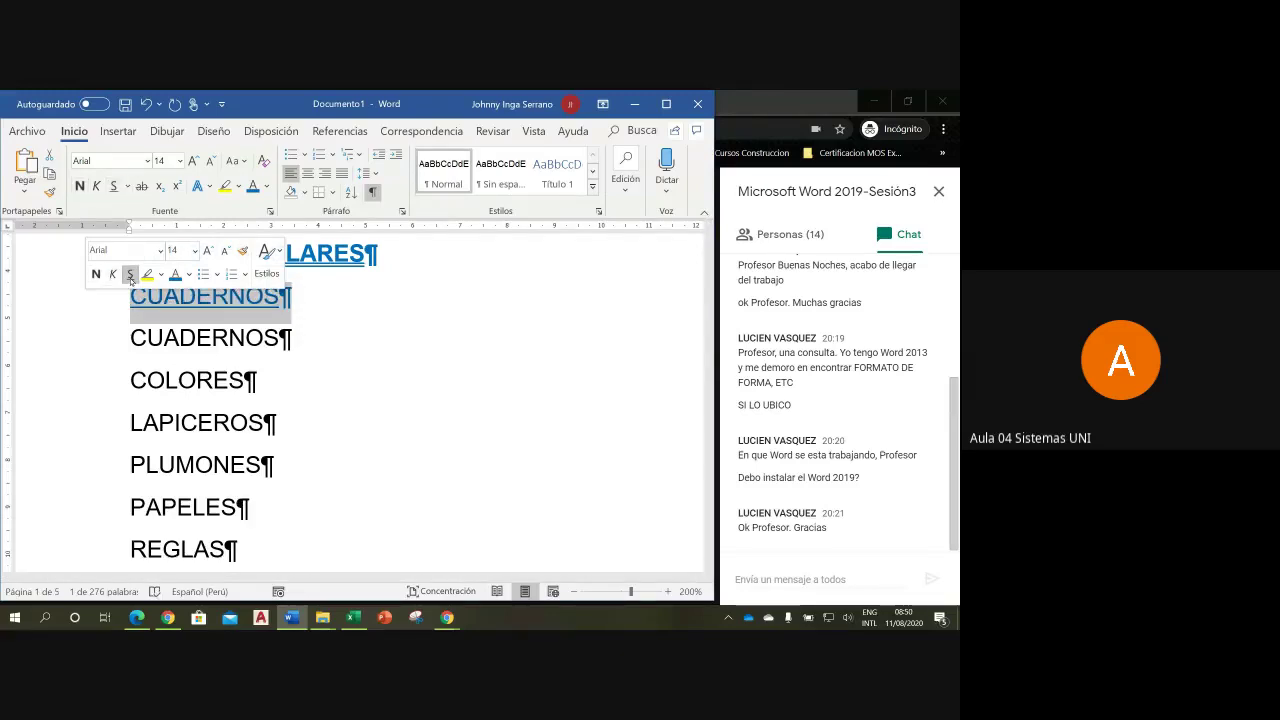
{"action": "left_click", "coordinate": [130, 276]}
{"action": "left_click", "coordinate": [130, 276]}
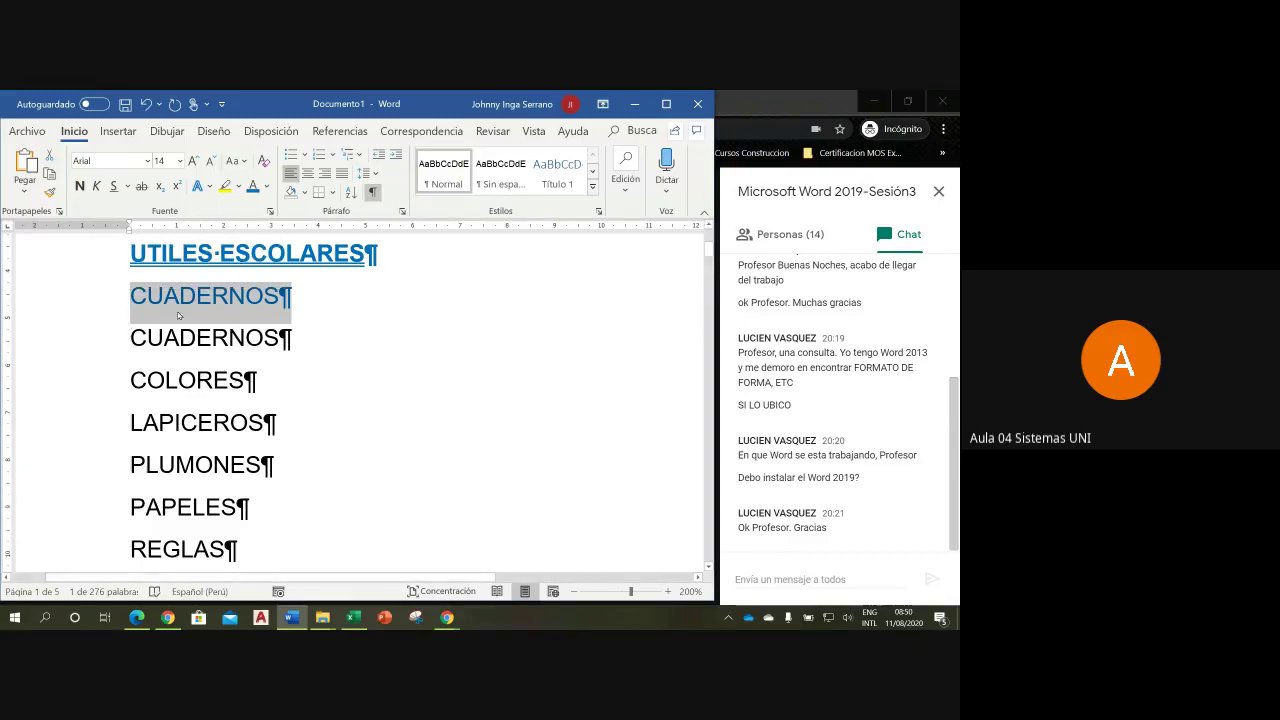
{"action": "left_click", "coordinate": [266, 187]}
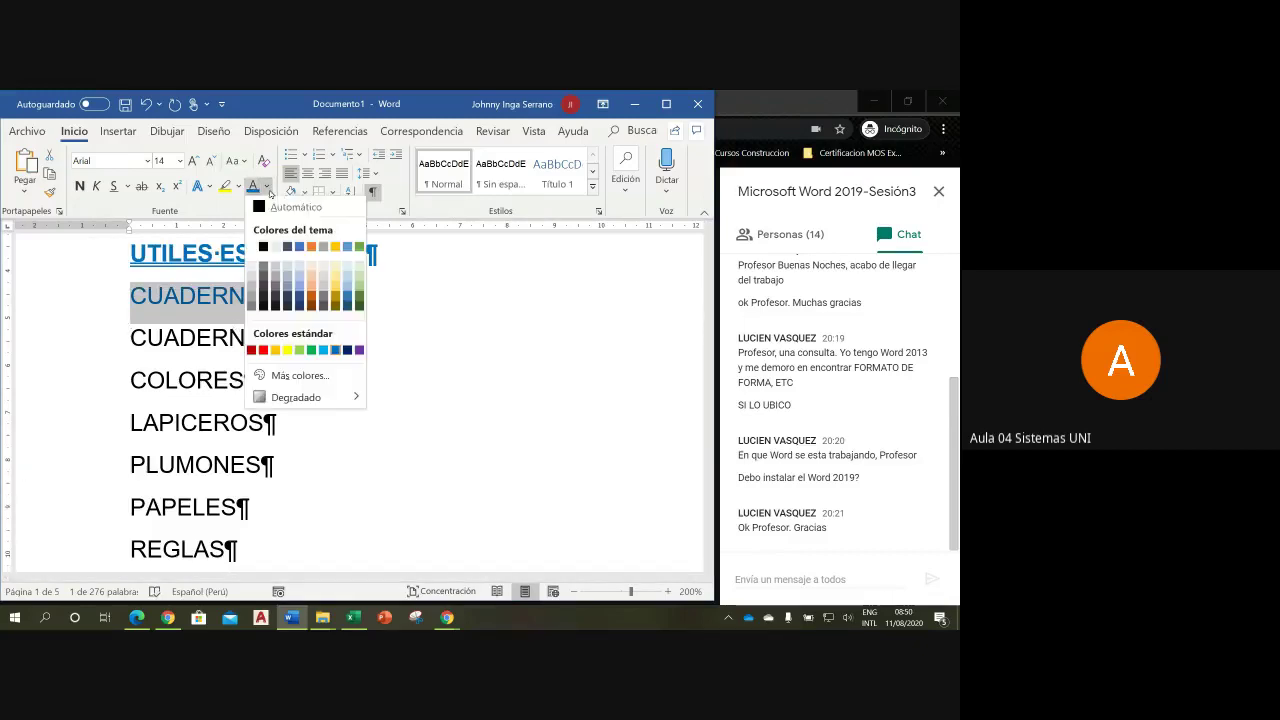
{"action": "left_click", "coordinate": [279, 206]}
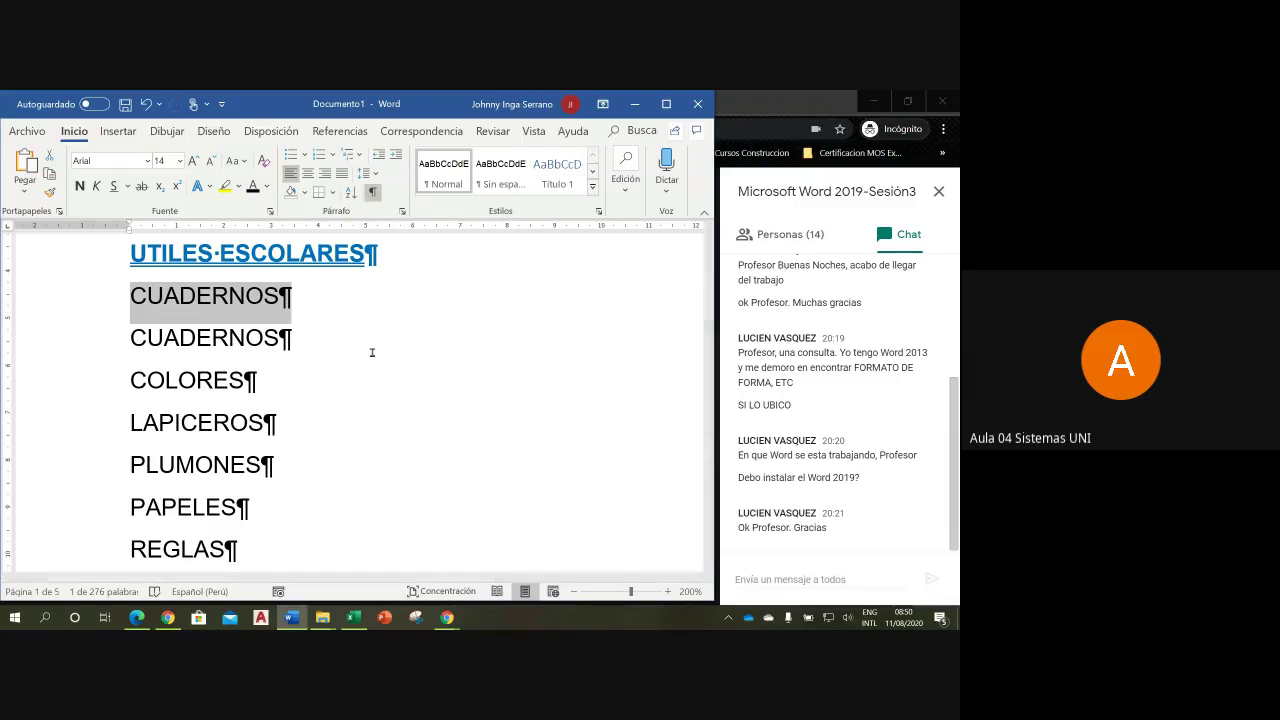
{"action": "left_click", "coordinate": [372, 352]}
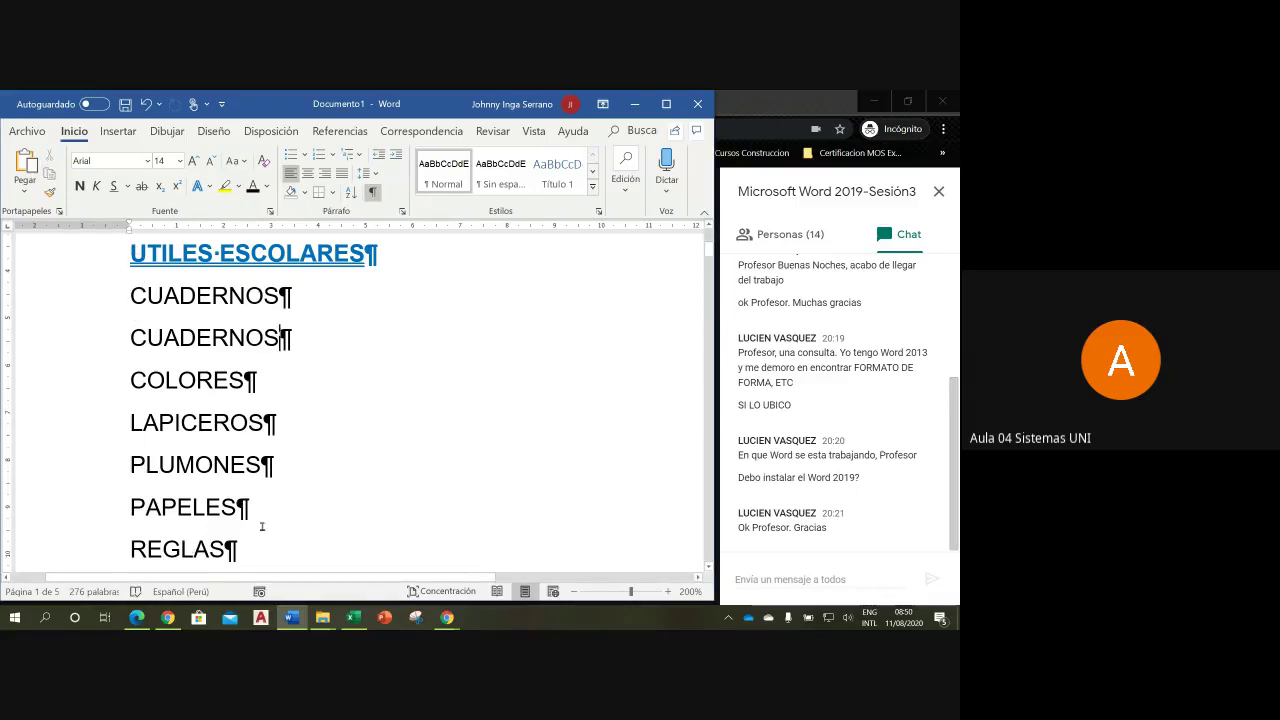
{"action": "left_click", "coordinate": [72, 262]}
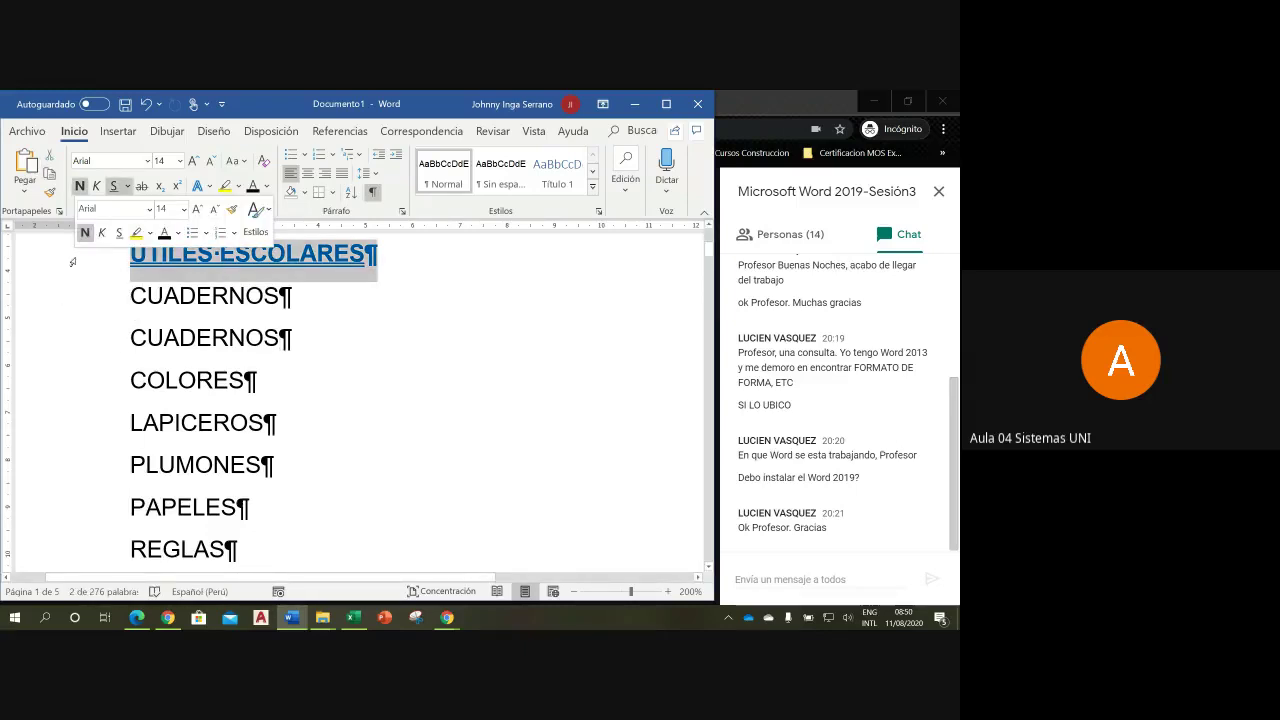
{"action": "left_click", "coordinate": [345, 302]}
{"action": "left_click", "coordinate": [81, 305]}
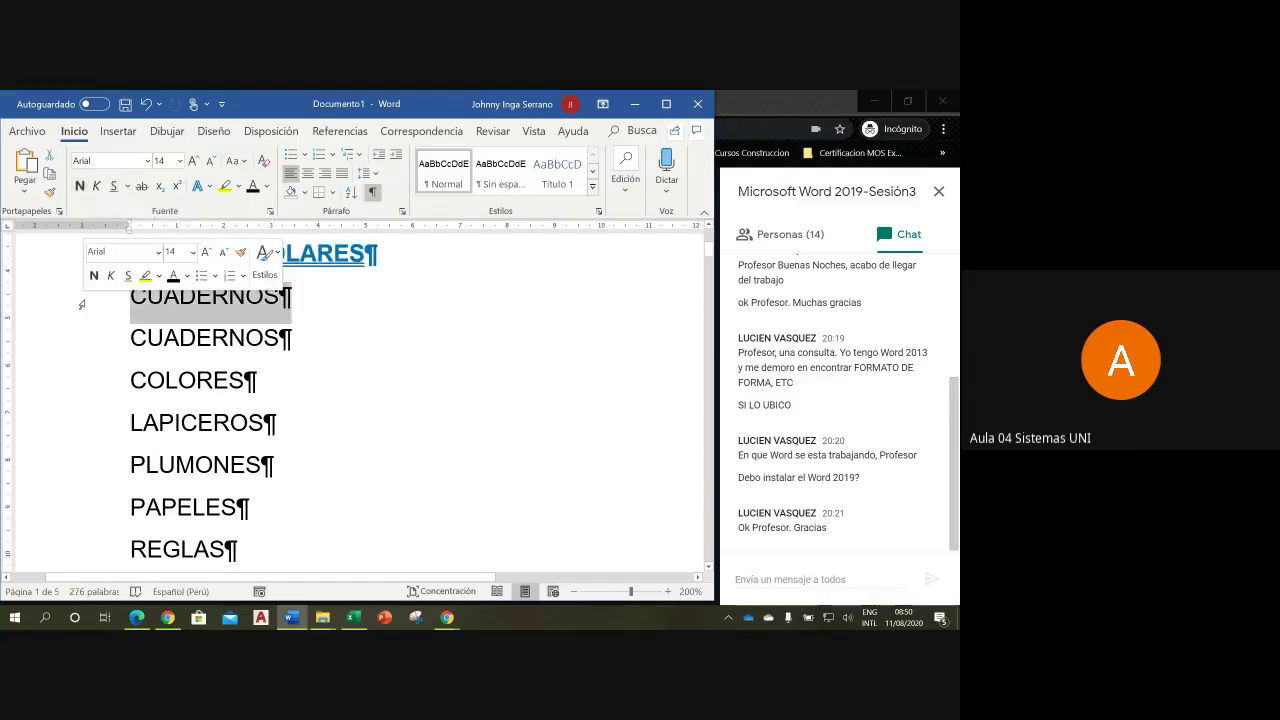
{"action": "key", "text": "Delete"}
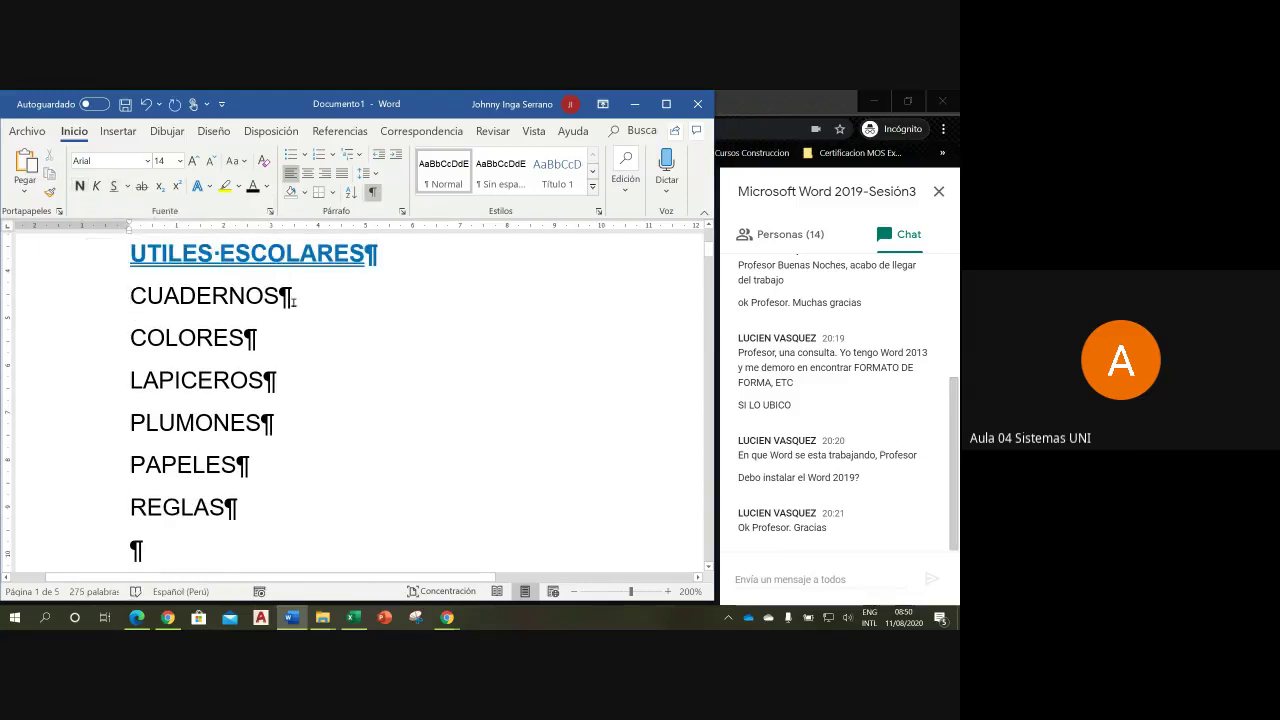
- Apply the checkmark bullet from Viñetas to the six items CUADERNOS through REGLAS
{"action": "key", "text": "End"}
{"action": "left_click_drag", "start_coordinate": [100, 296], "coordinate": [103, 503]}
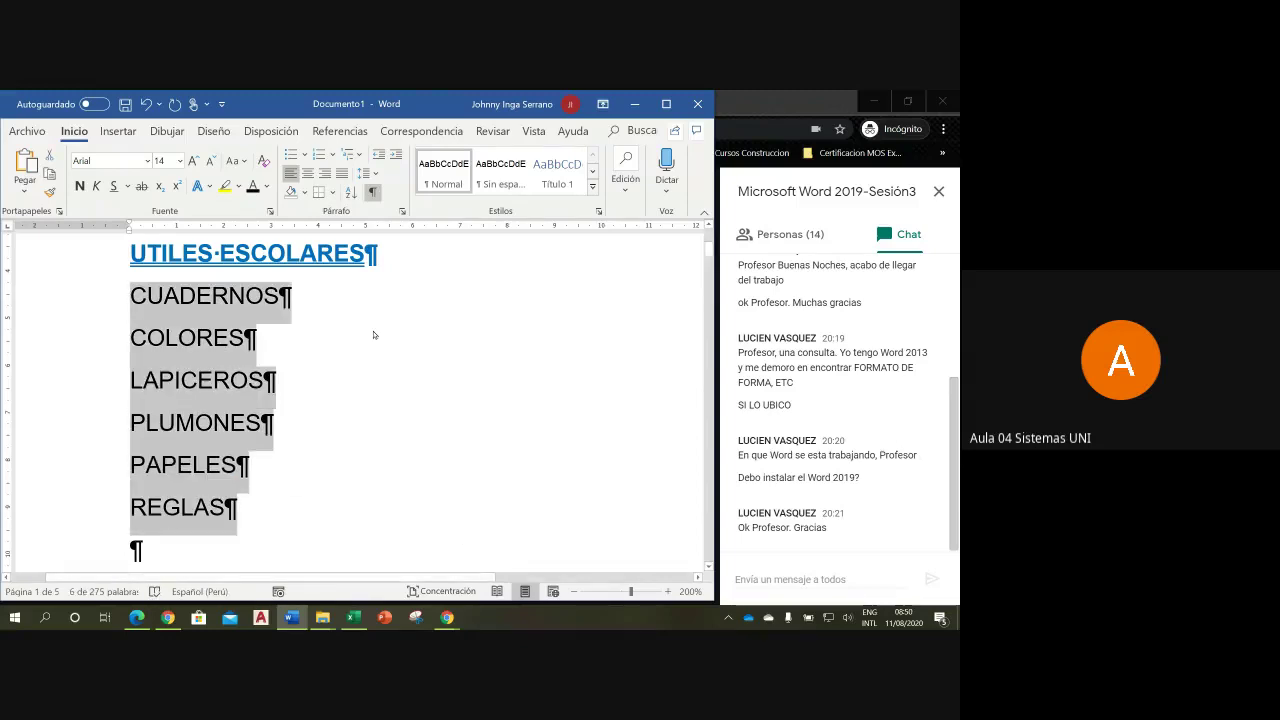
{"action": "mouse_move", "coordinate": [307, 613]}
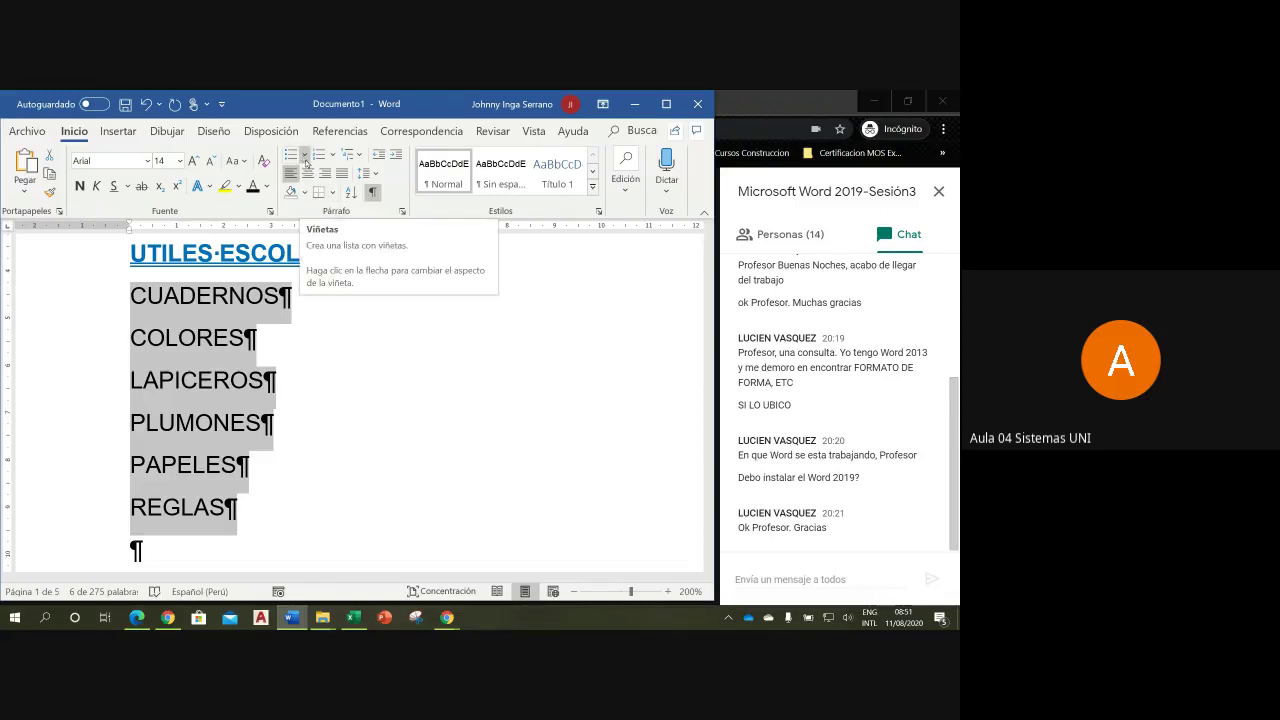
{"action": "left_click", "coordinate": [306, 160]}
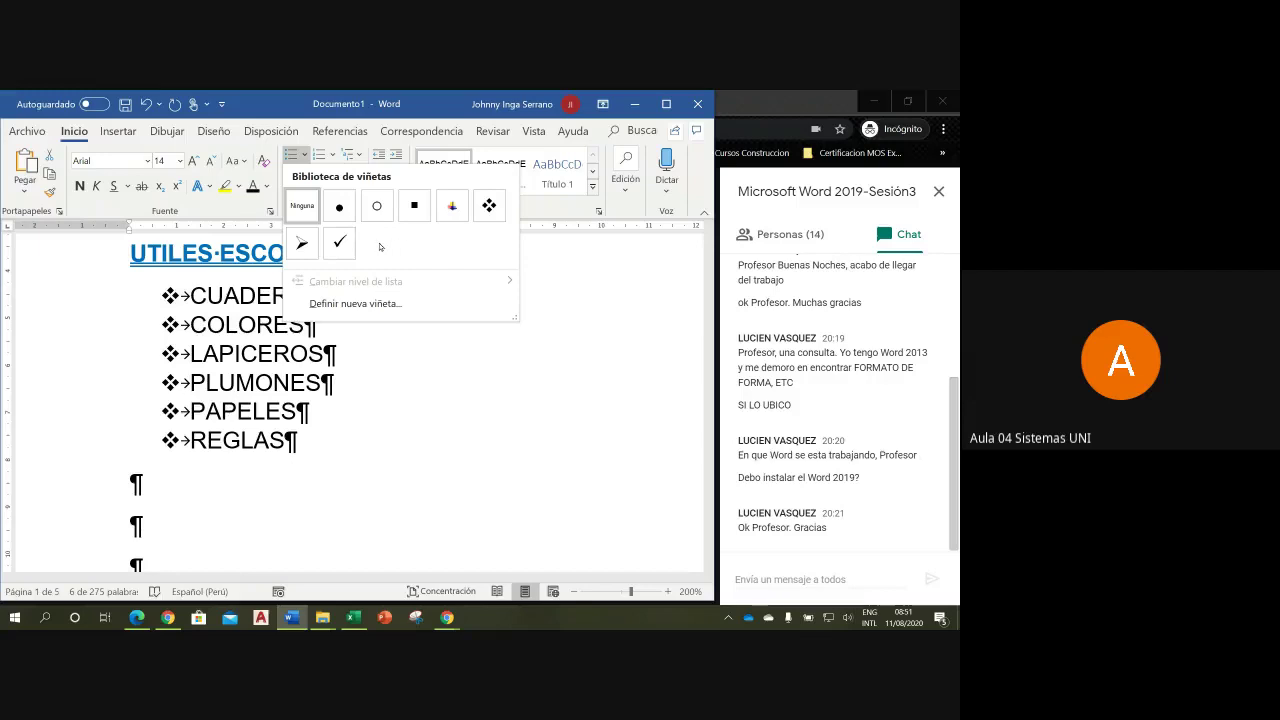
{"action": "left_click", "coordinate": [340, 243]}
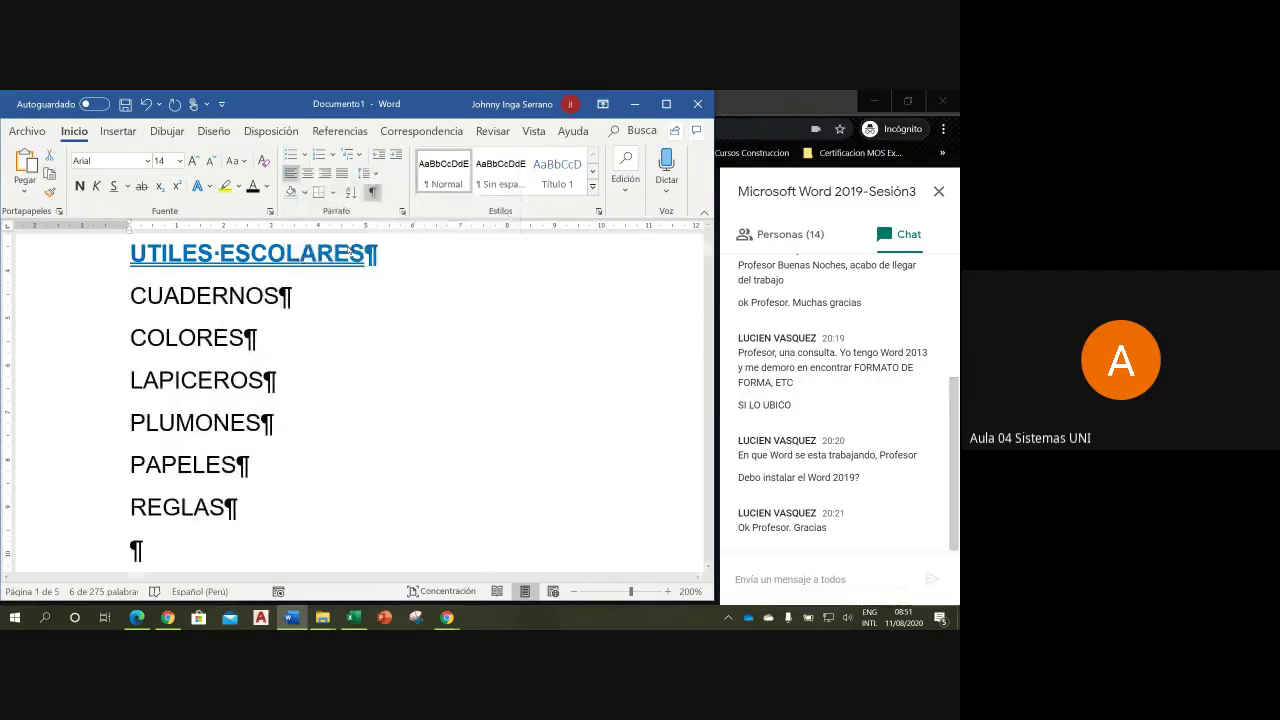
{"action": "left_click", "coordinate": [331, 450]}
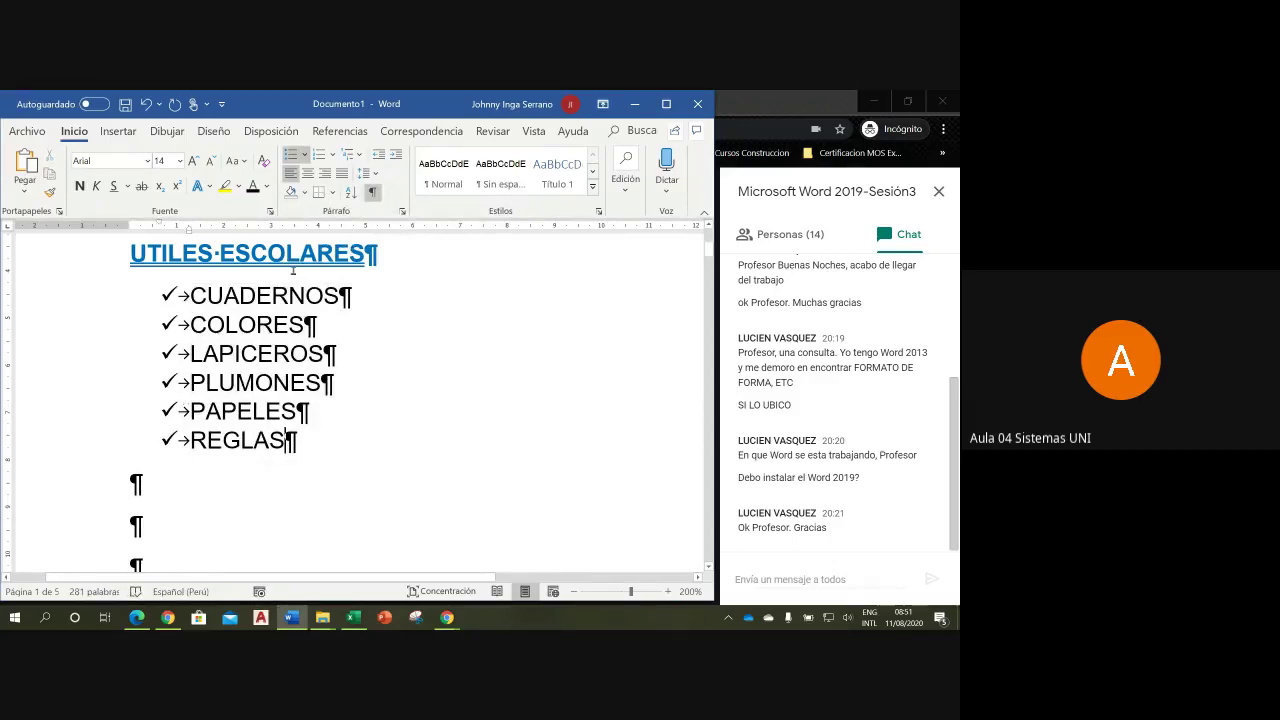
{"action": "left_click", "coordinate": [373, 193]}
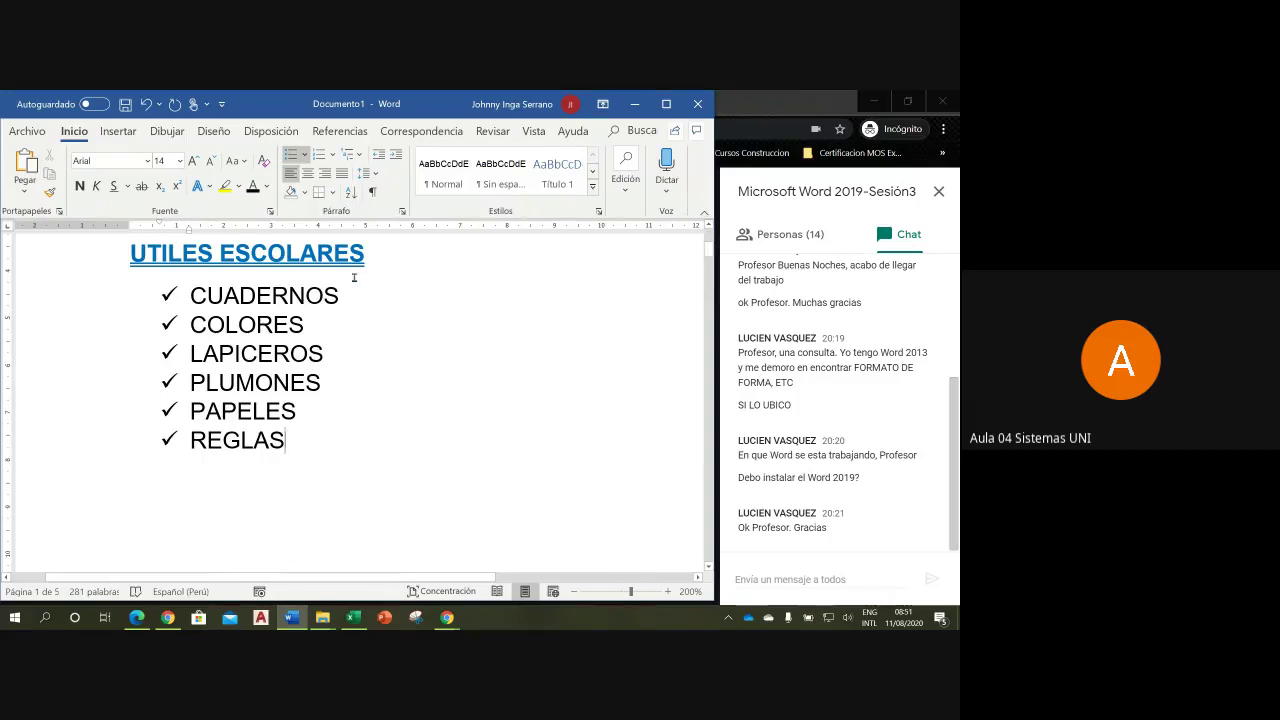
{"action": "left_click", "coordinate": [372, 196]}
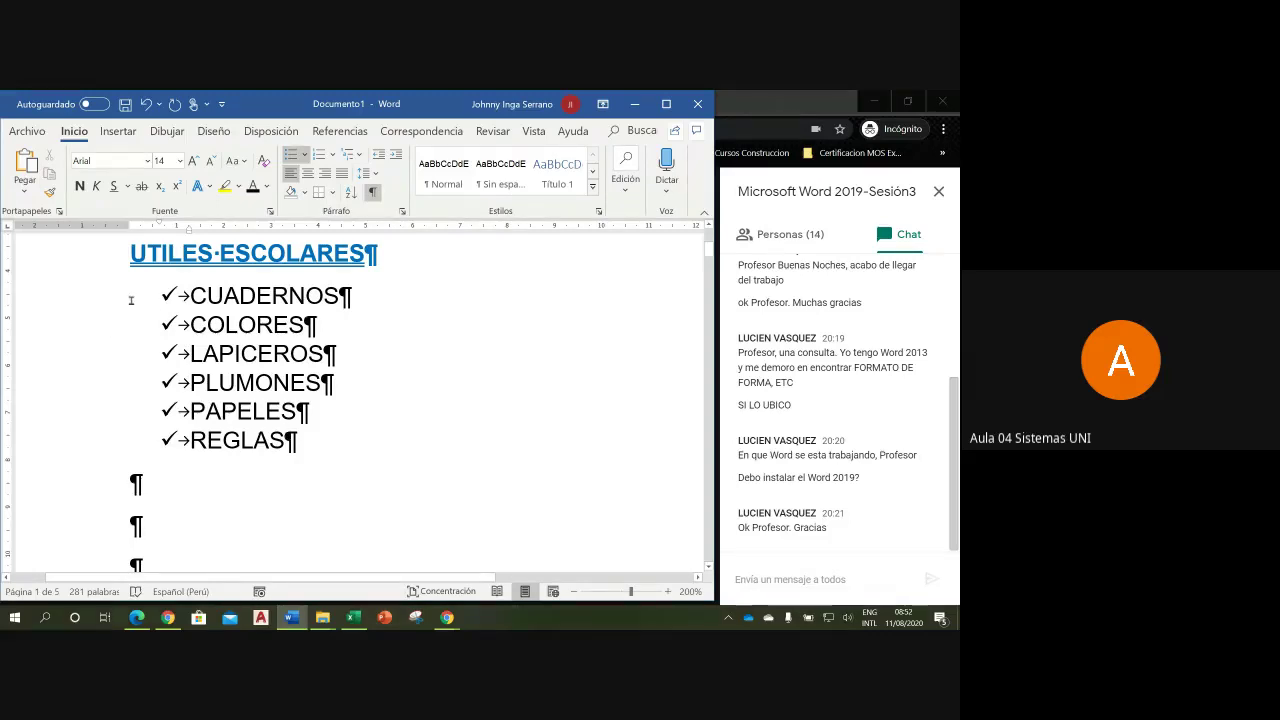
- Hide formatting marks and select the six checkmark lines from the left margin
{"action": "left_click", "coordinate": [182, 307]}
{"action": "key", "text": "shift+Right"}
{"action": "key", "text": "shift+Right"}
{"action": "key", "text": "shift+Right"}
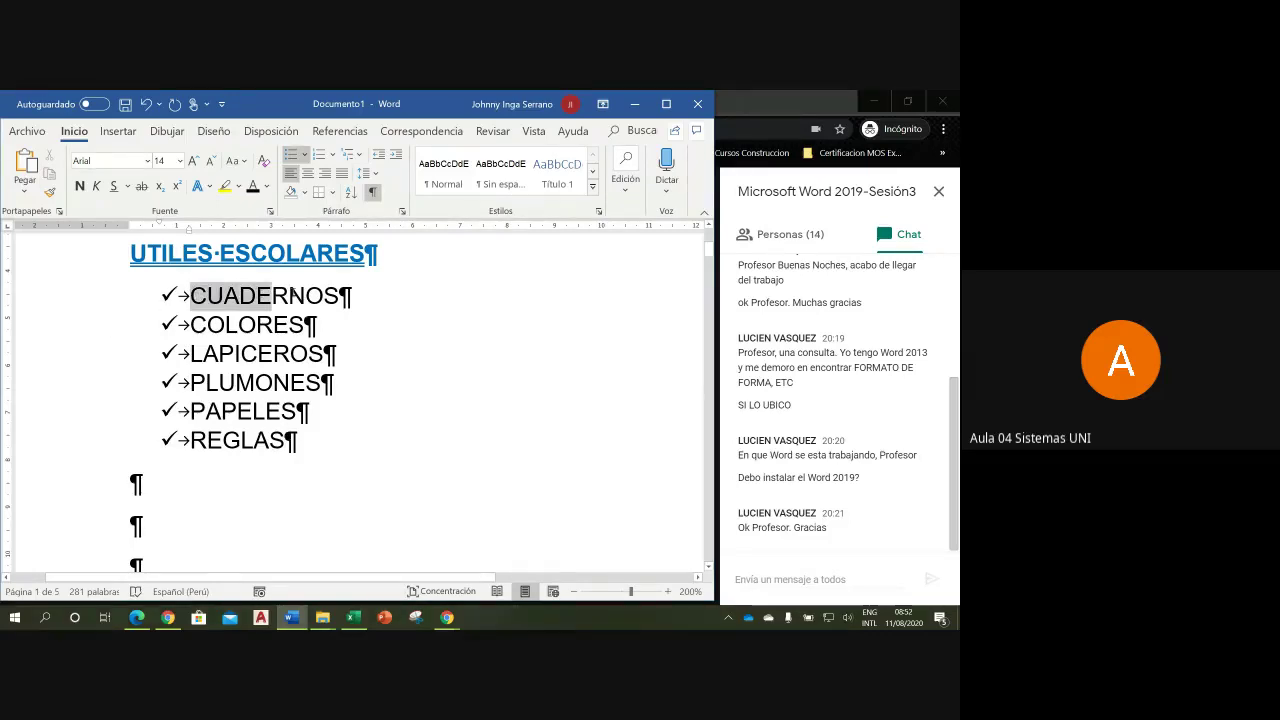
{"action": "key", "text": "shift+Right"}
{"action": "key", "text": "shift+Right"}
{"action": "key", "text": "shift+Right"}
{"action": "key", "text": "shift+Right"}
{"action": "key", "text": "shift+Right"}
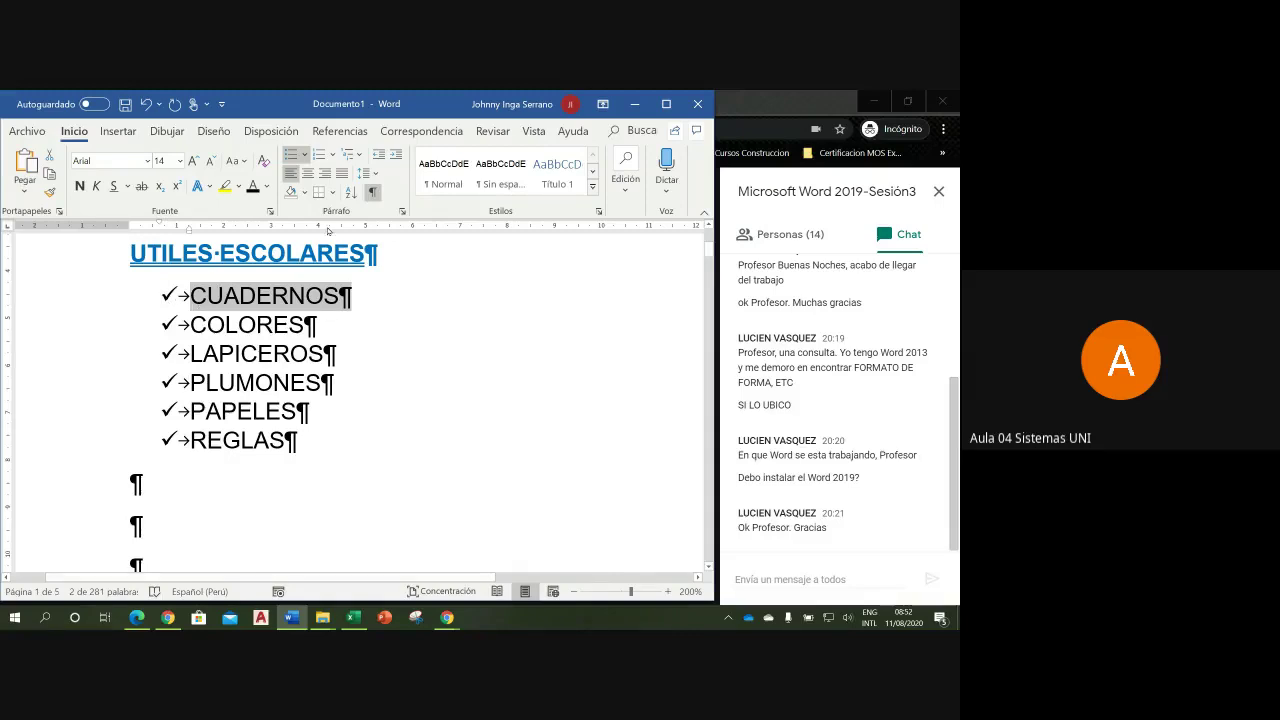
{"action": "left_click", "coordinate": [373, 194]}
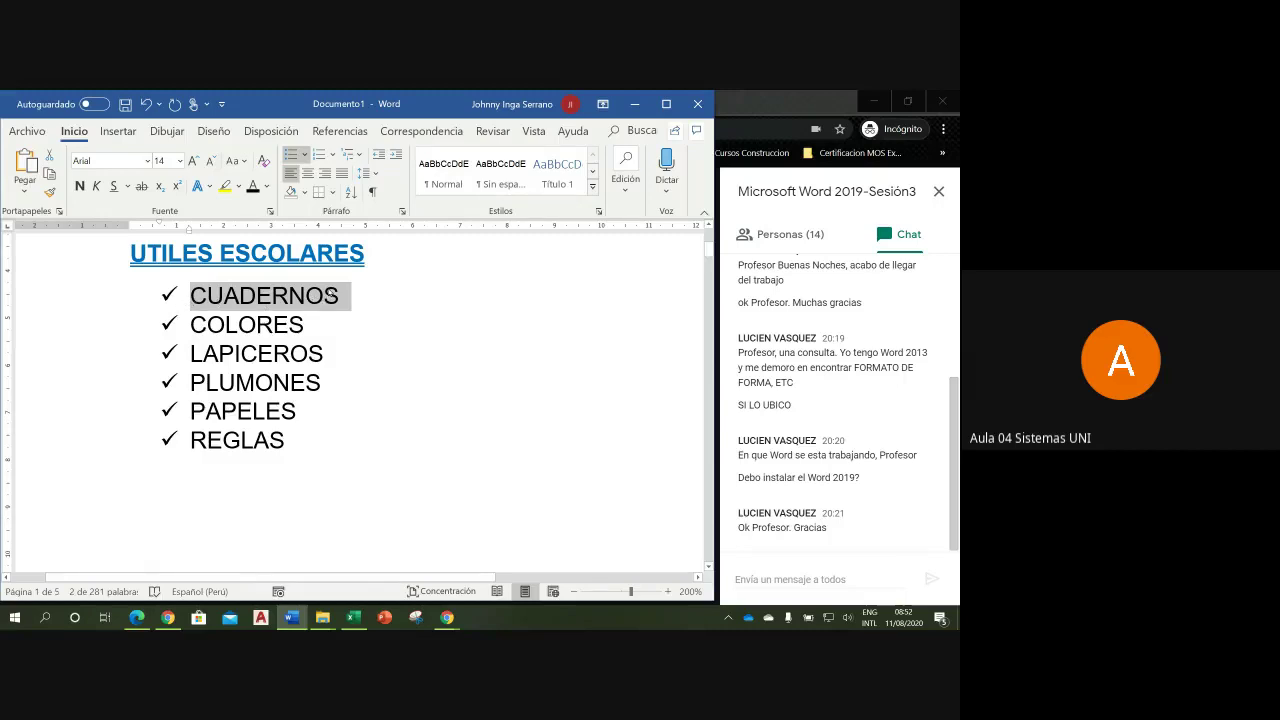
{"action": "left_click", "coordinate": [320, 300]}
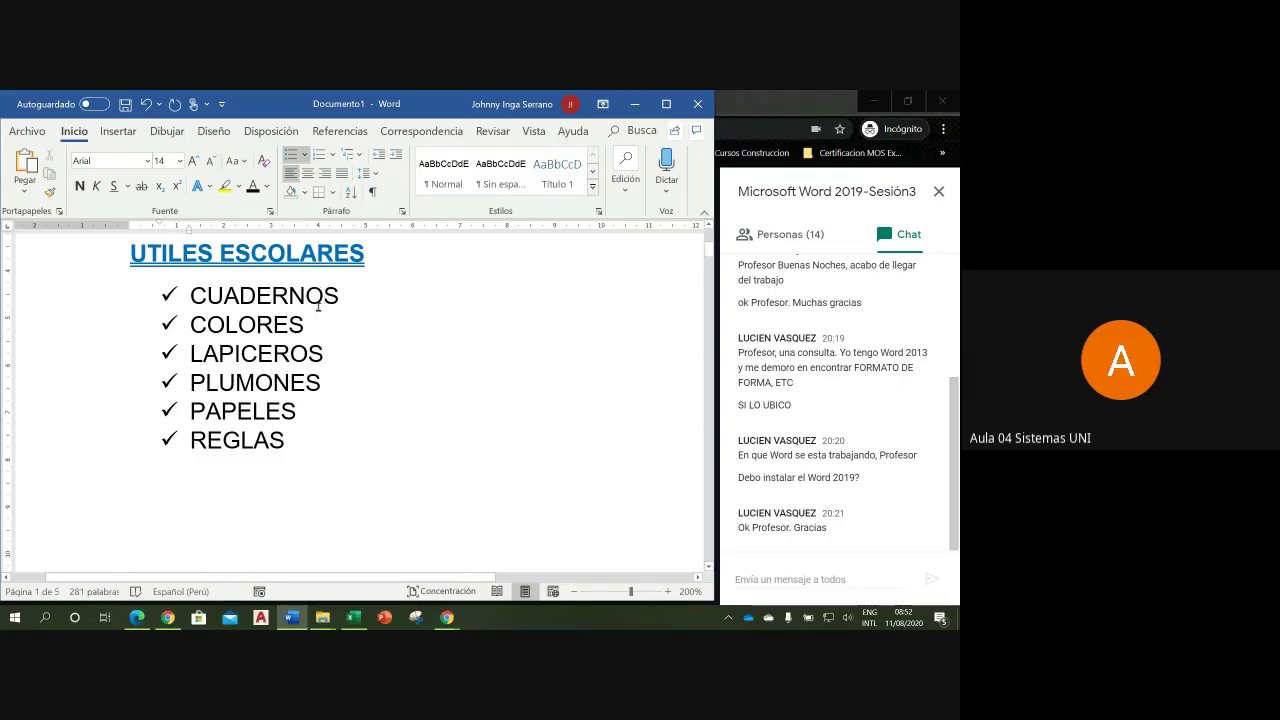
{"action": "left_click_drag", "start_coordinate": [86, 296], "coordinate": [97, 445]}
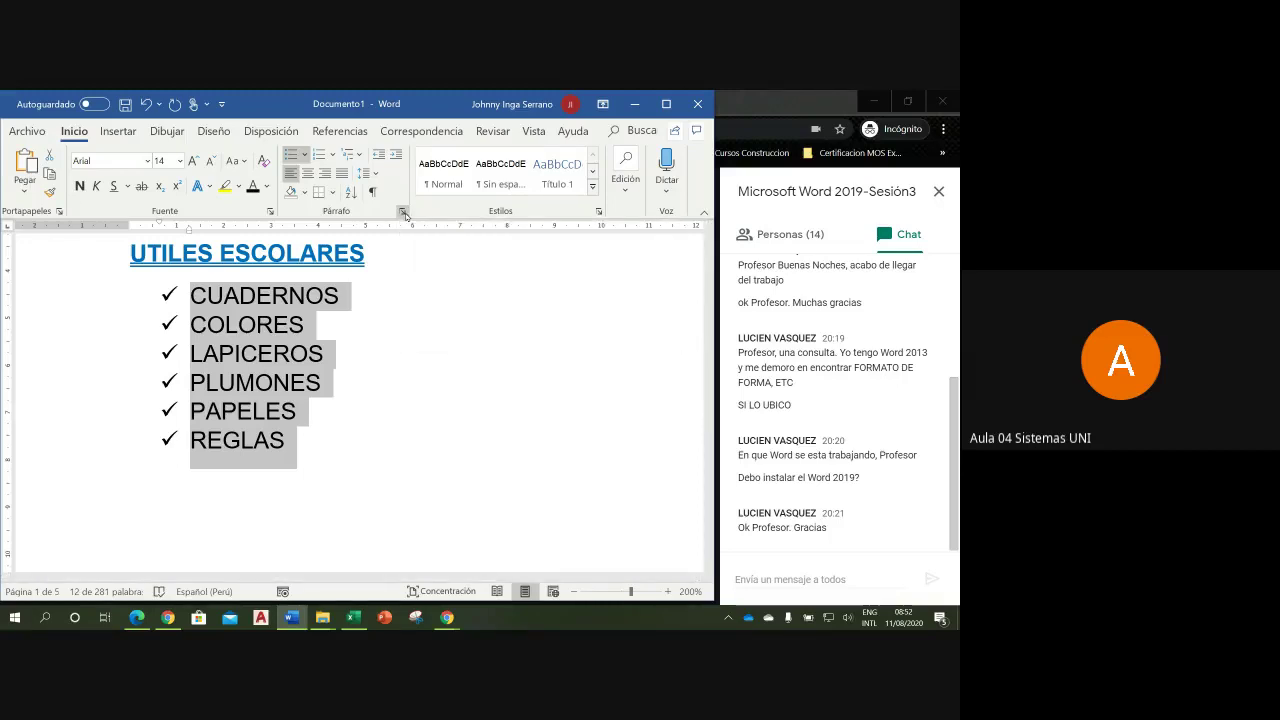
- Open the Párrafo dialog for the list, showing 0.63 cm left and hanging indents
{"action": "left_click", "coordinate": [403, 211]}
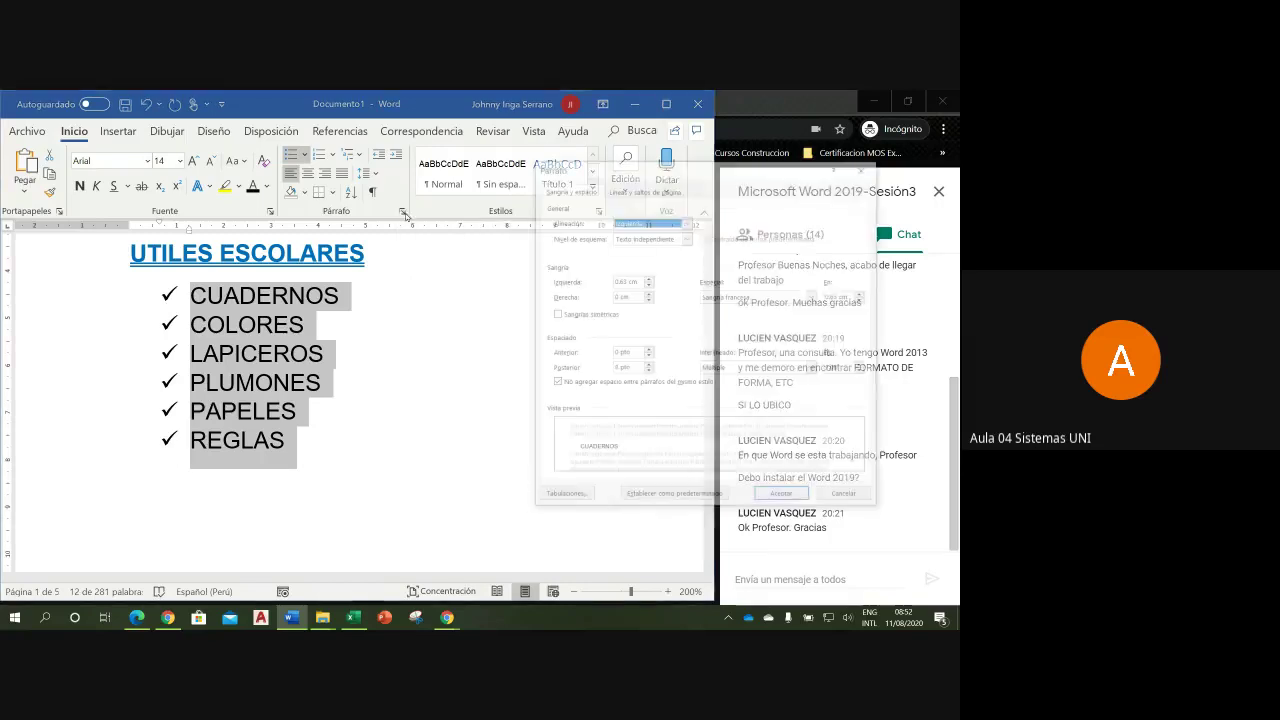
{"action": "left_click_drag", "start_coordinate": [686, 175], "coordinate": [516, 209]}
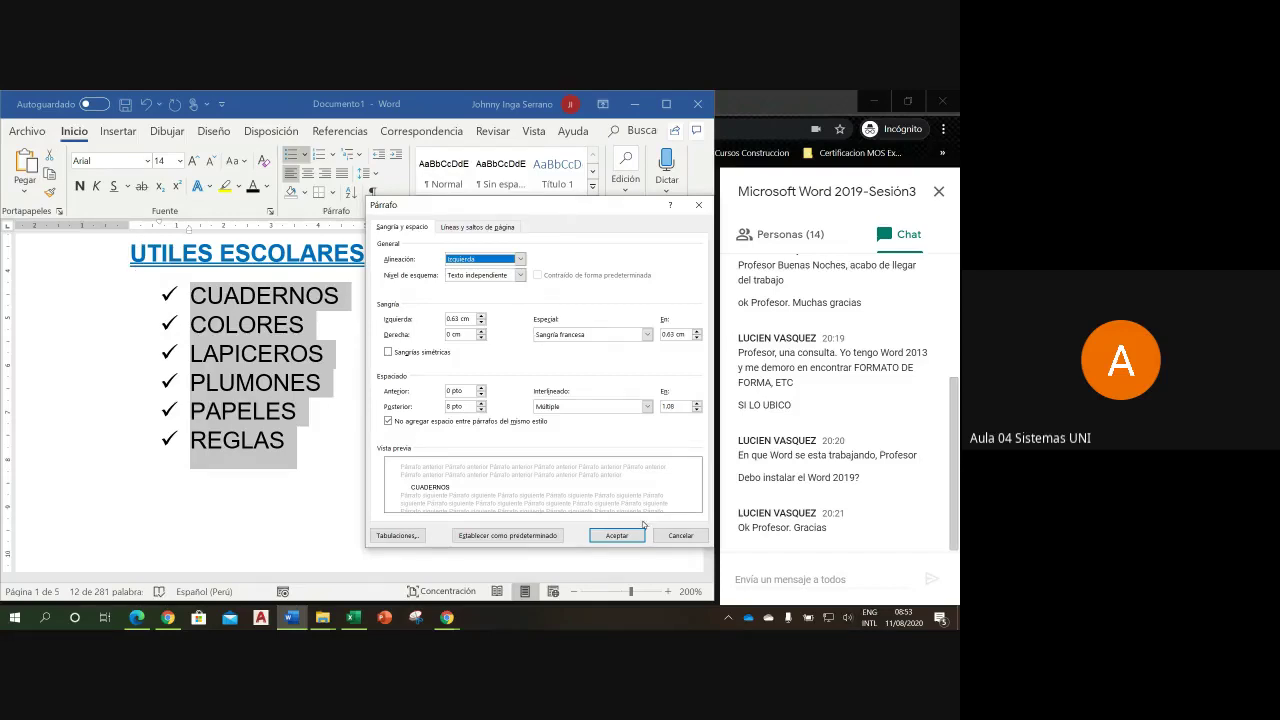
{"action": "left_click", "coordinate": [676, 537]}
{"action": "scroll", "coordinate": [346, 431], "scroll_direction": "down", "scroll_amount": 3}
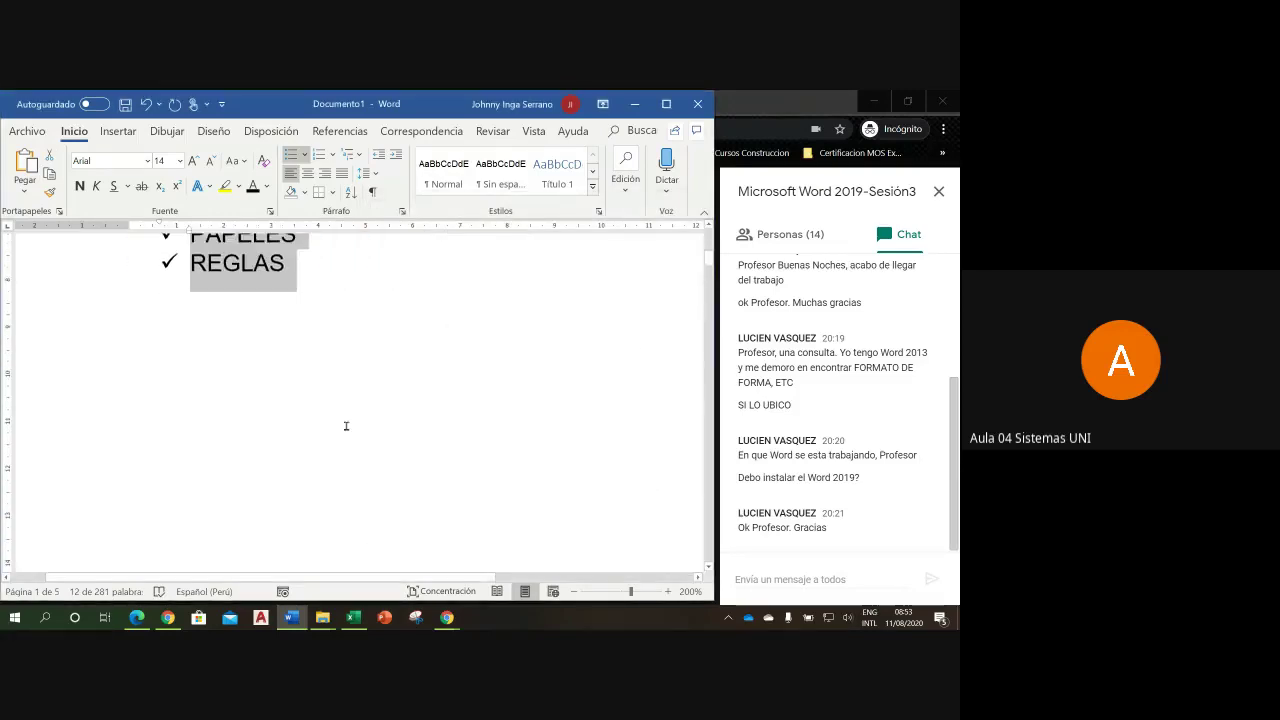
{"action": "left_click_drag", "start_coordinate": [707, 276], "coordinate": [708, 250]}
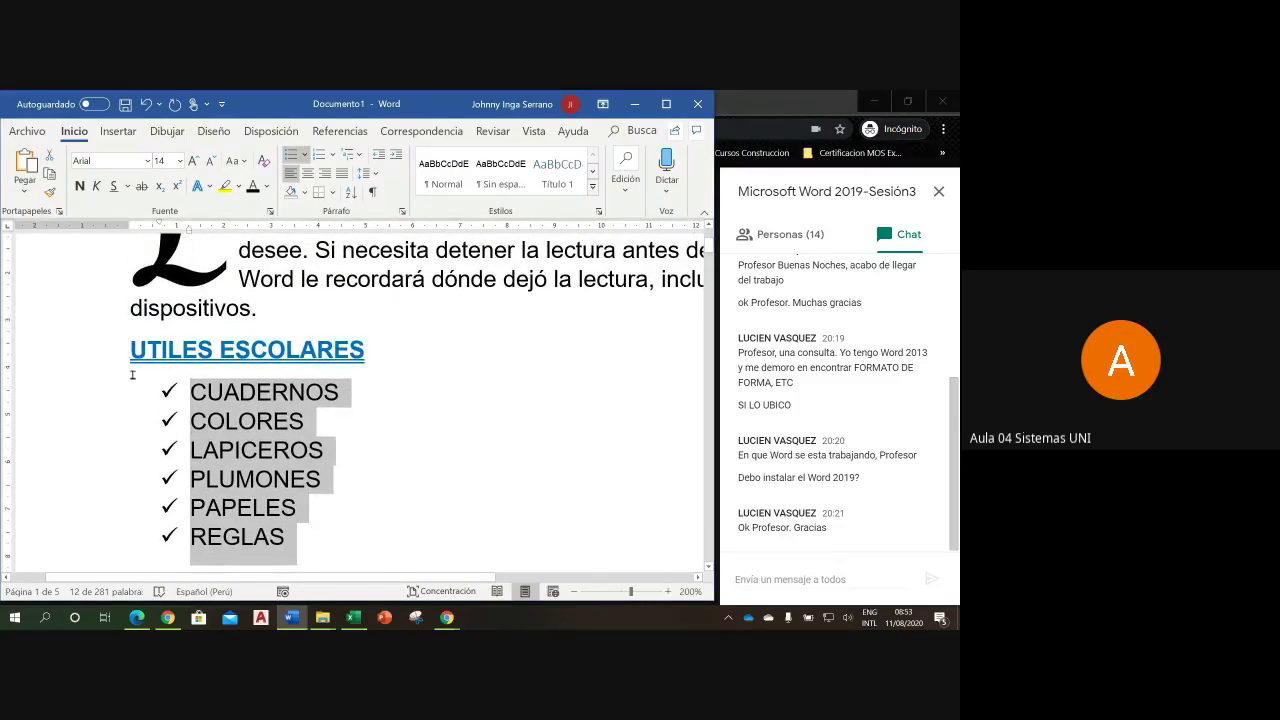
{"action": "left_click", "coordinate": [401, 211]}
{"action": "left_click_drag", "start_coordinate": [582, 205], "coordinate": [562, 251]}
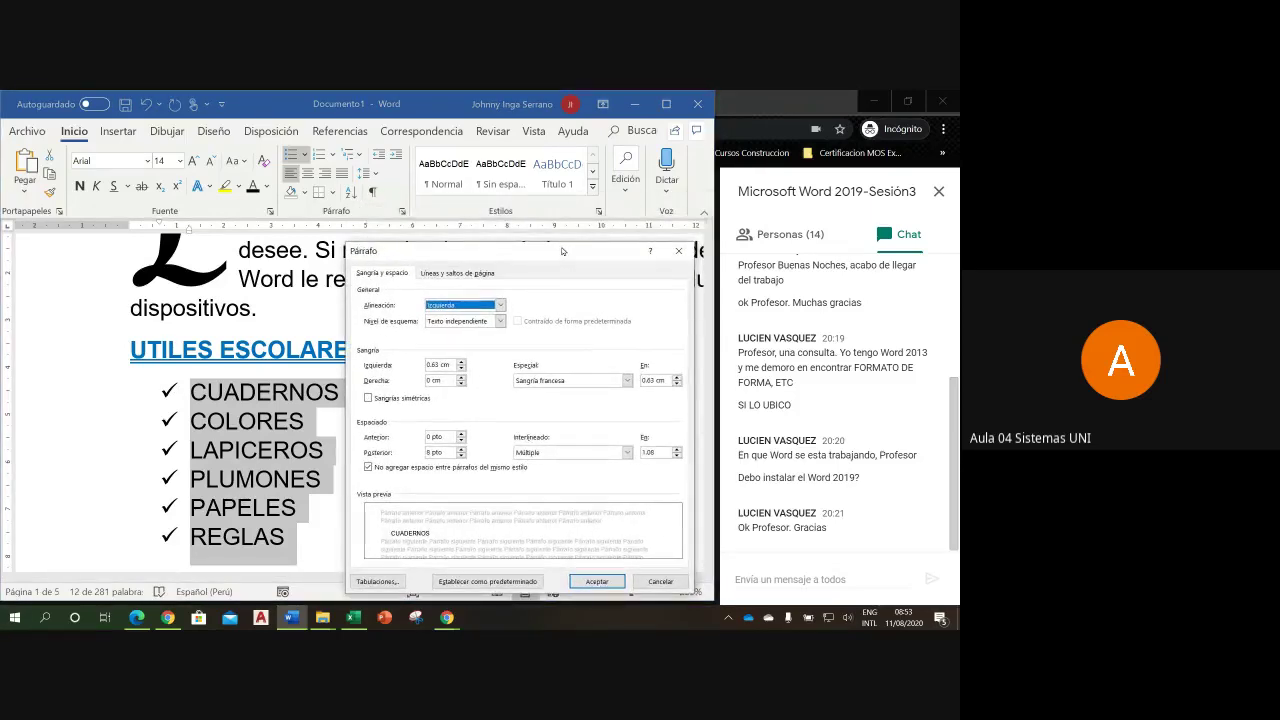
- Raise Sangría Izquierda from 0.63 cm to 1 cm under the Magnifier and apply it
{"action": "key", "text": "super+plus"}
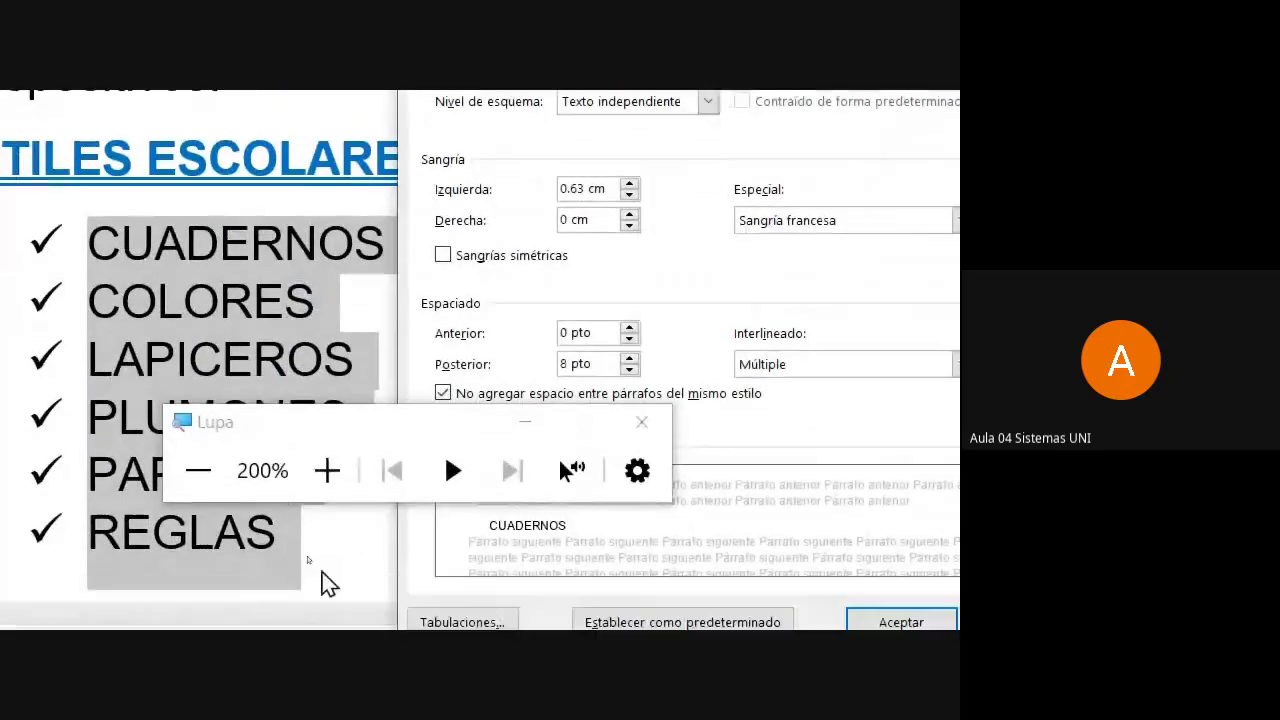
{"action": "left_click_drag", "start_coordinate": [443, 437], "coordinate": [590, 497]}
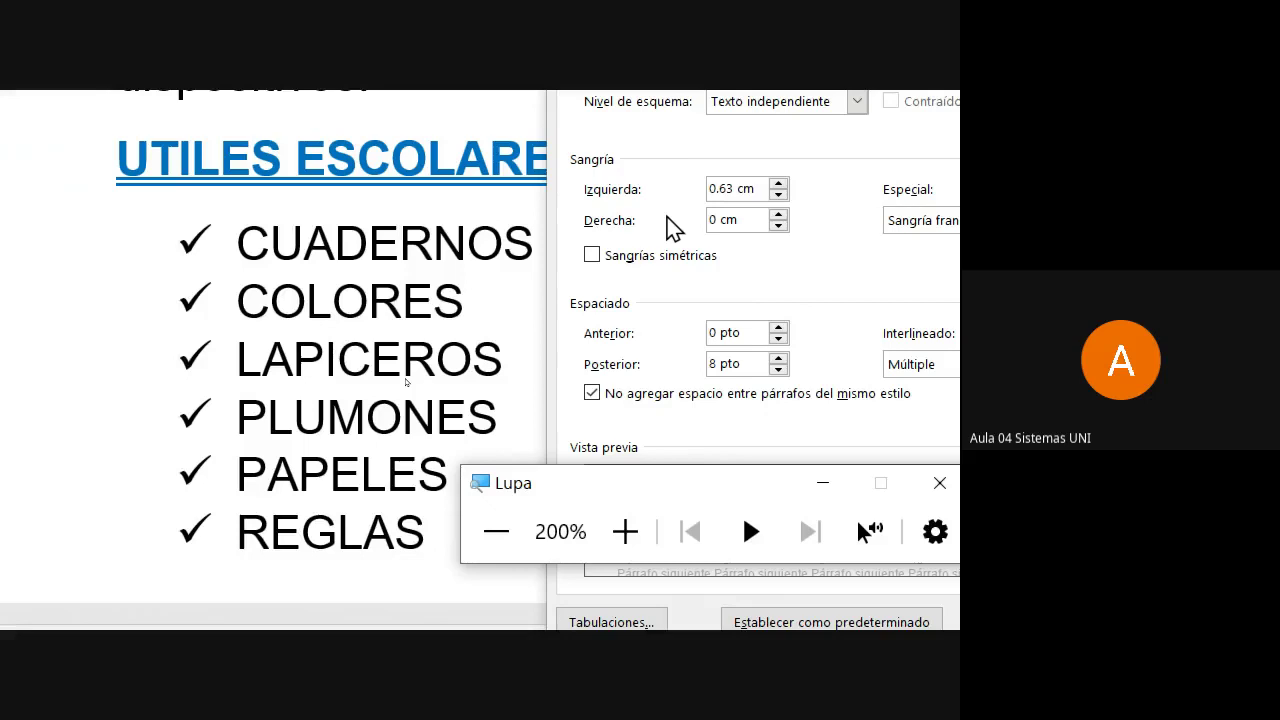
{"action": "left_click", "coordinate": [757, 192]}
{"action": "left_click", "coordinate": [756, 192]}
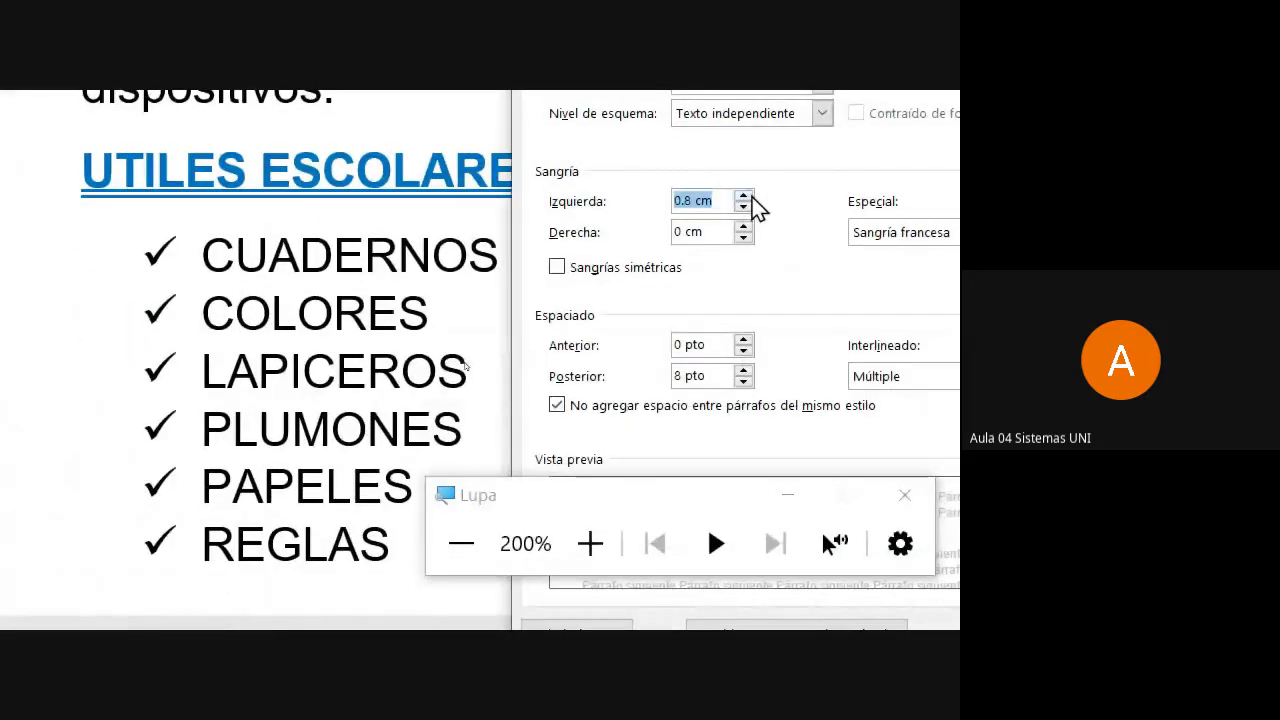
{"action": "left_click", "coordinate": [744, 196]}
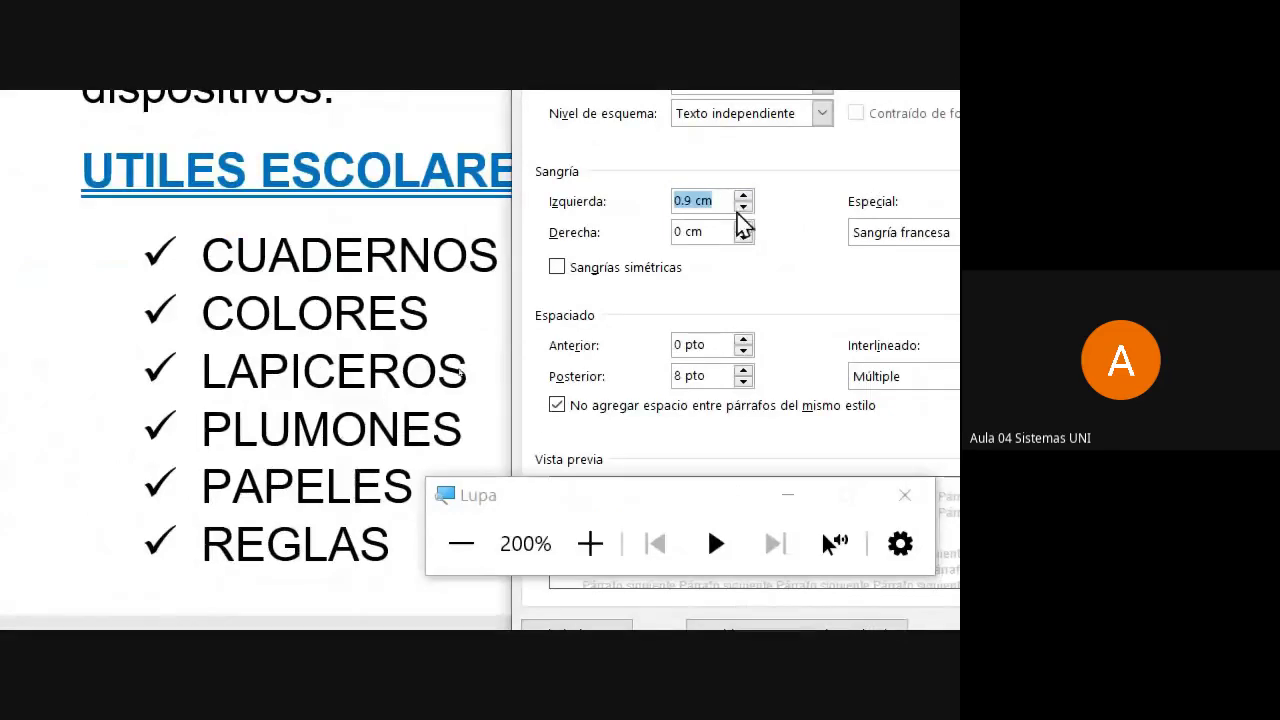
{"action": "left_click", "coordinate": [744, 196]}
{"action": "left_click", "coordinate": [334, 563]}
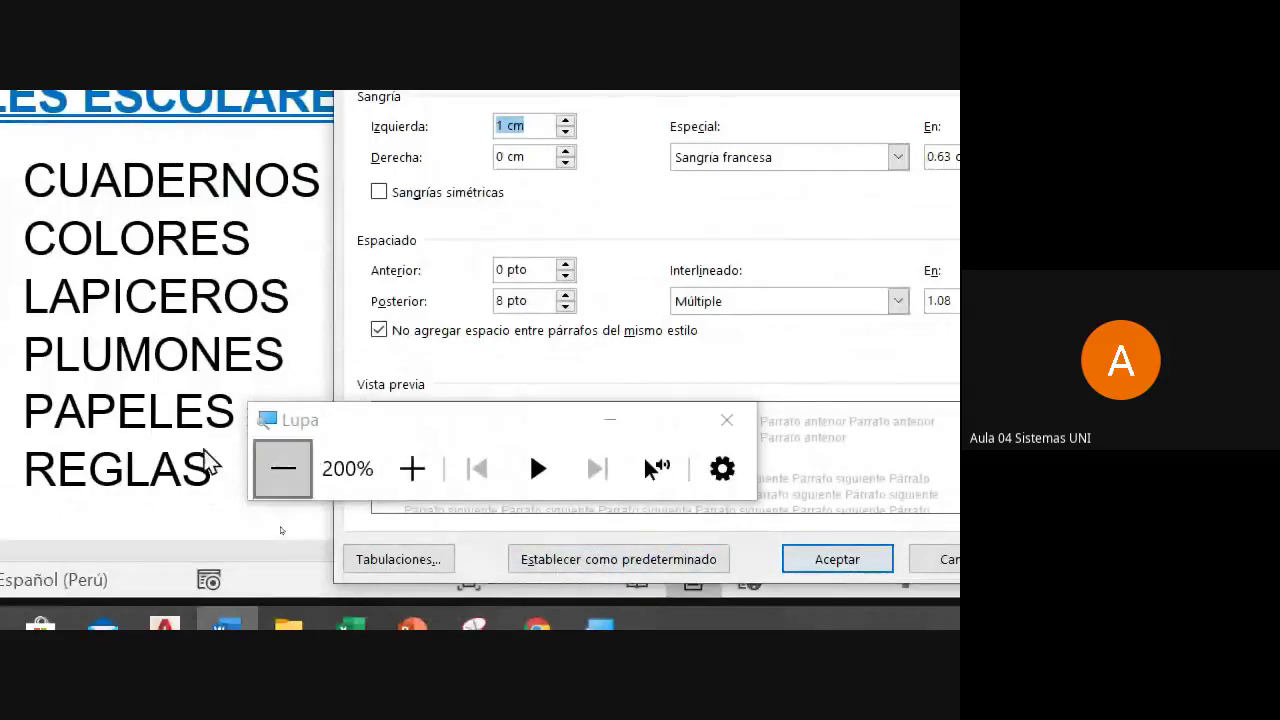
{"action": "left_click", "coordinate": [283, 468]}
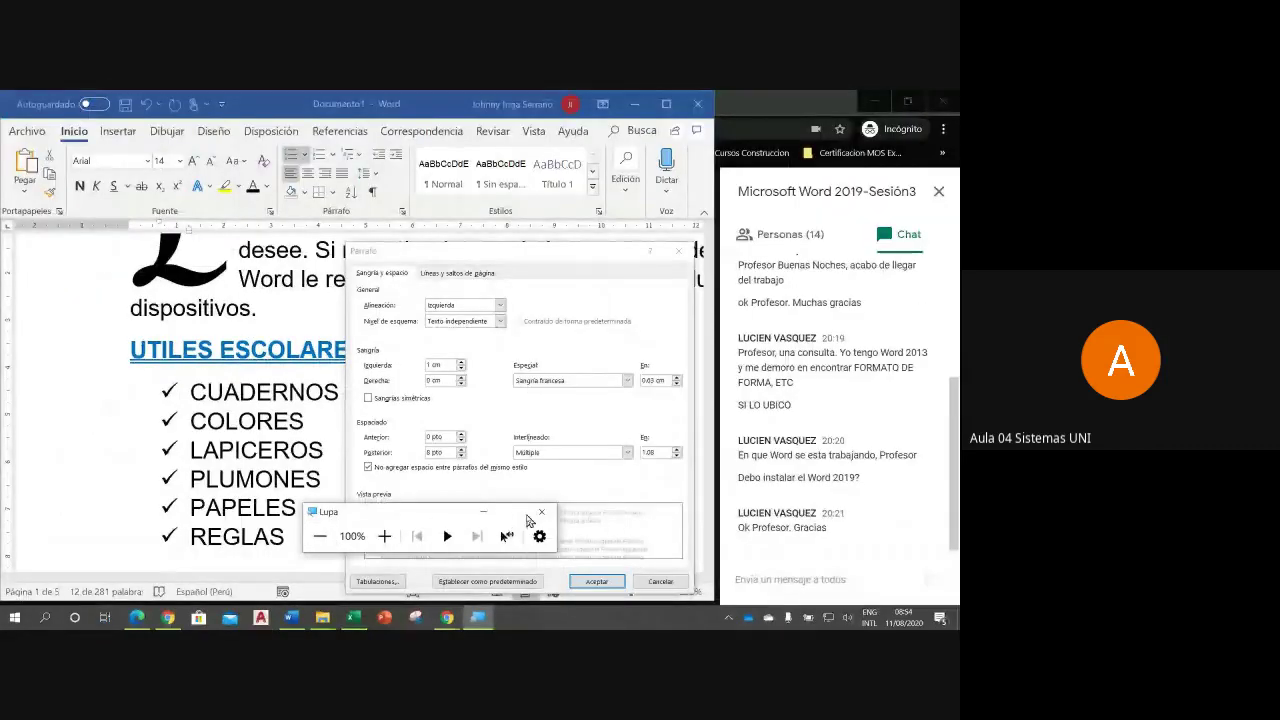
{"action": "left_click", "coordinate": [384, 536]}
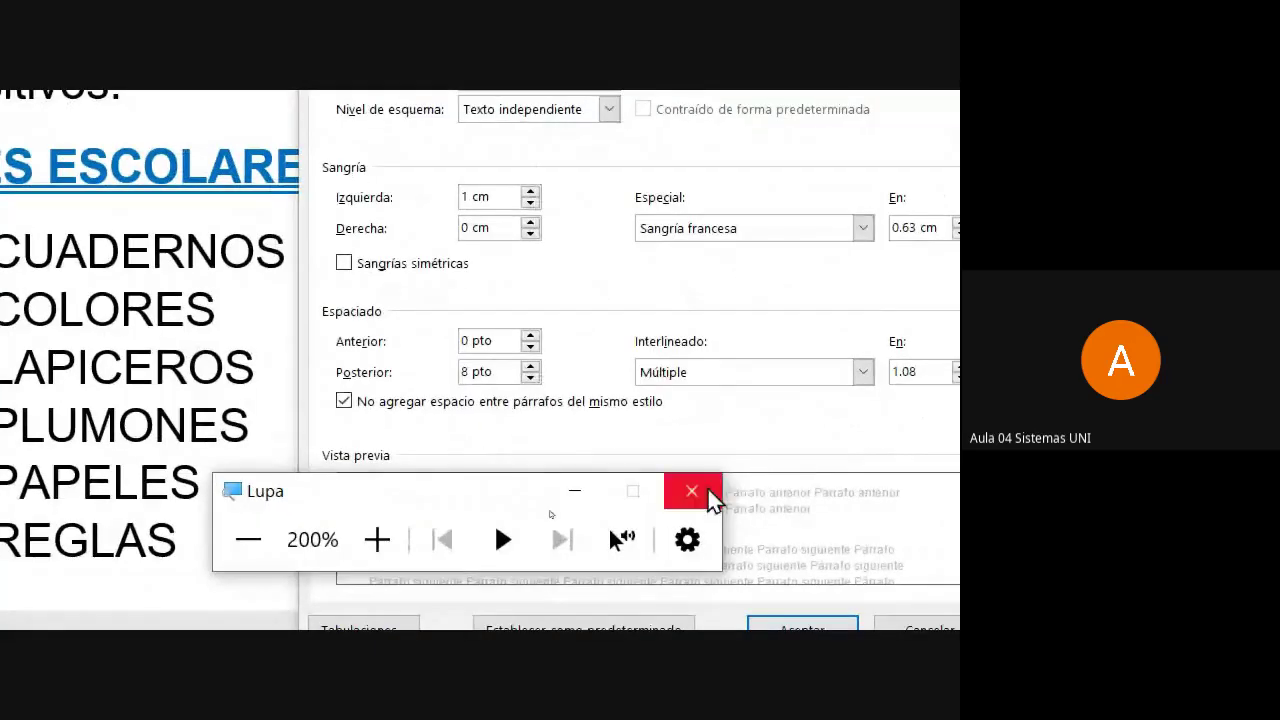
{"action": "left_click", "coordinate": [705, 490]}
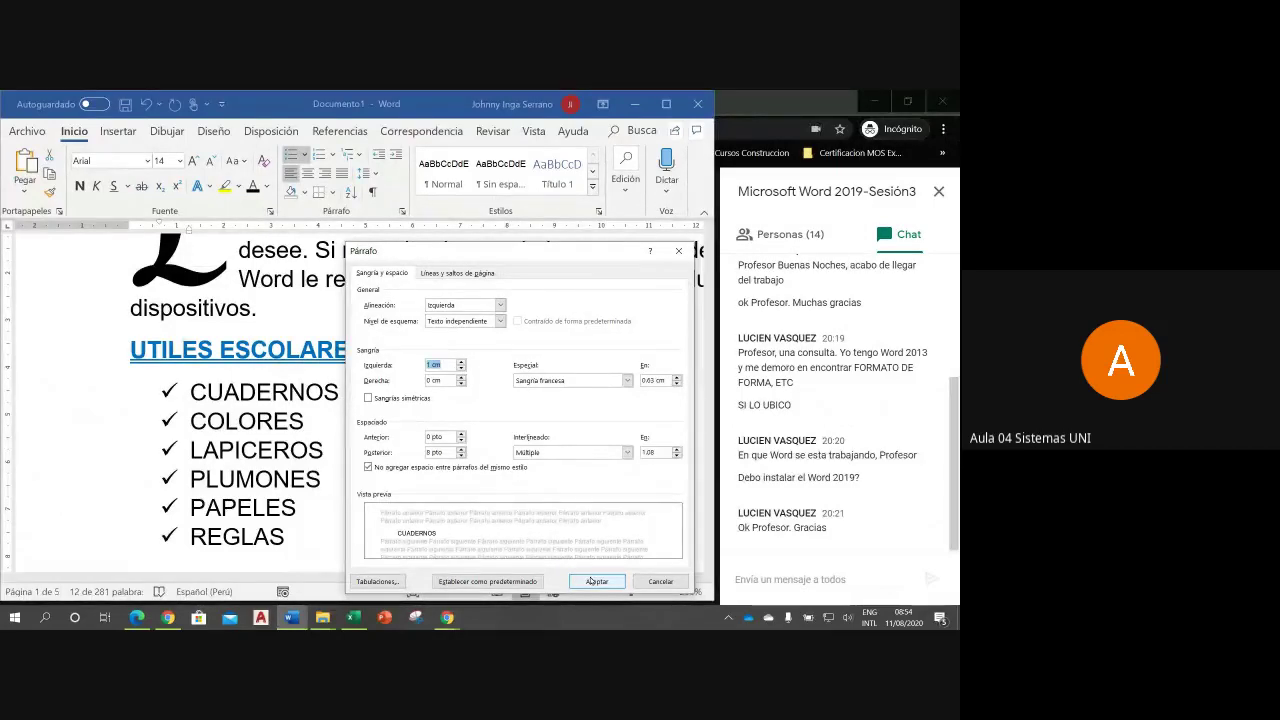
{"action": "left_click", "coordinate": [595, 581]}
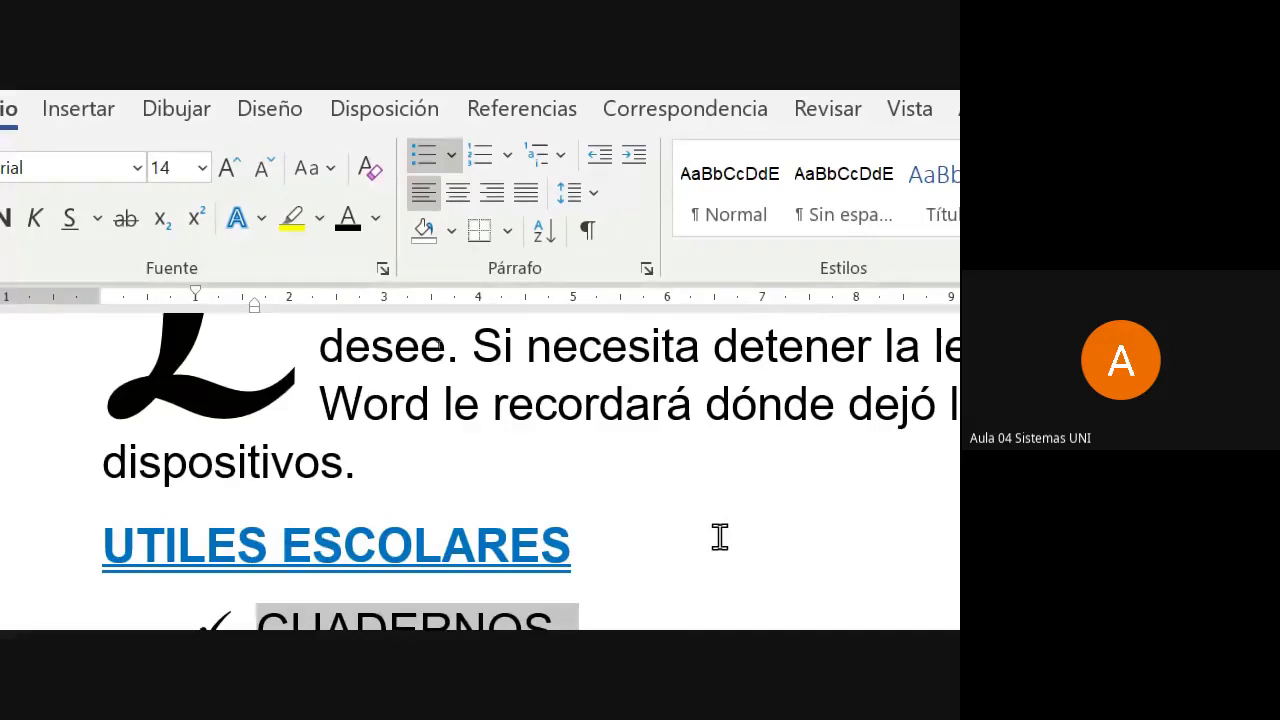
- Check the list's first-line indent marker on the ruler and reopen the Párrafo dialog
{"action": "scroll", "coordinate": [715, 570], "scroll_direction": "down", "scroll_amount": 2}
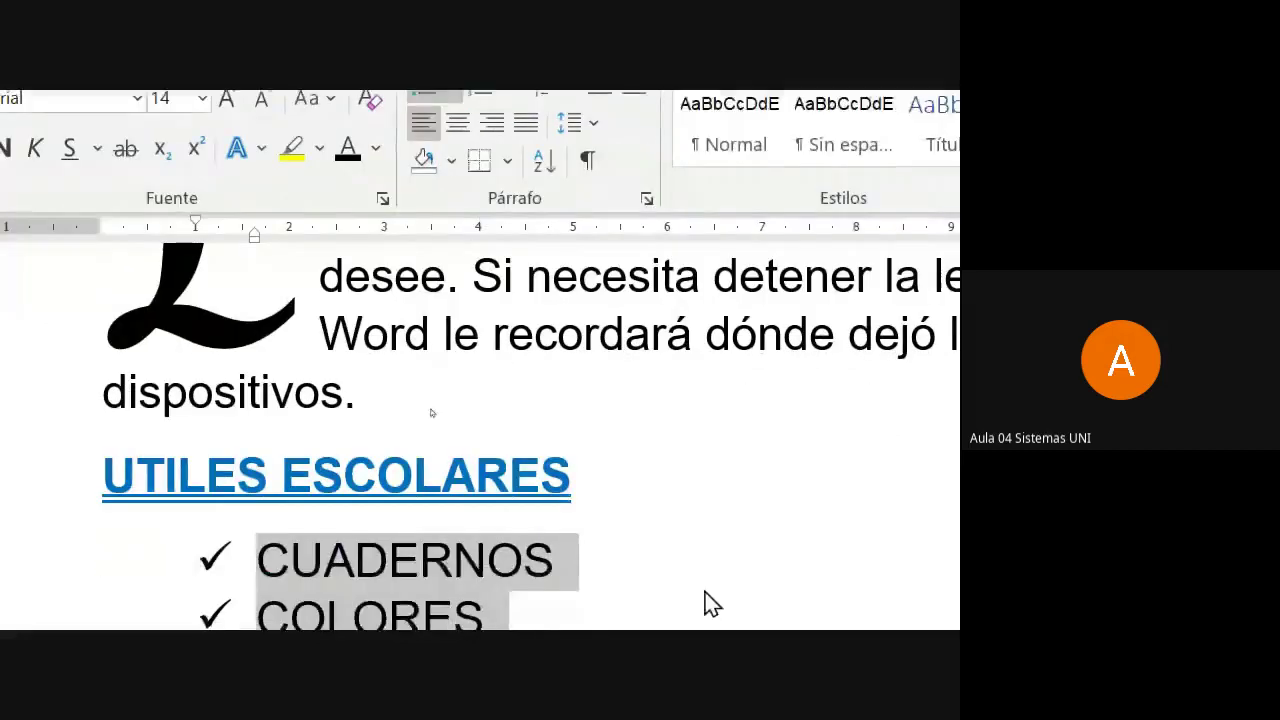
{"action": "scroll", "coordinate": [706, 604], "scroll_direction": "down", "scroll_amount": 1}
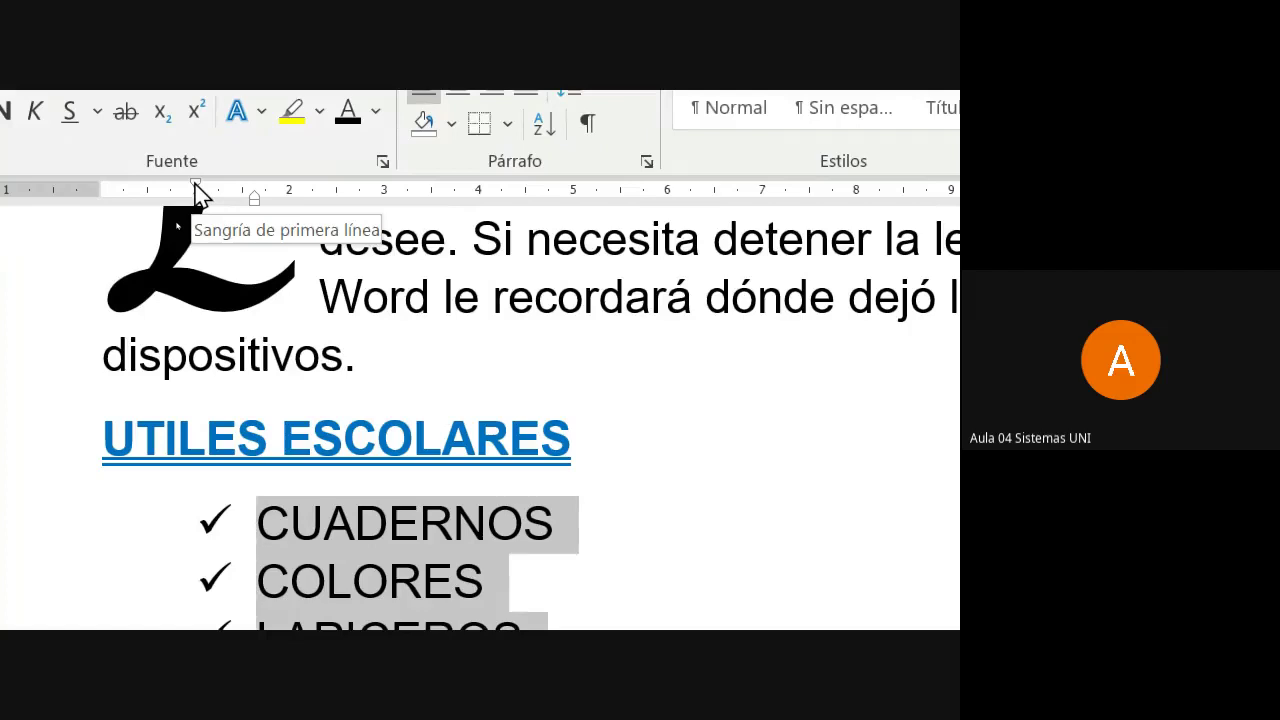
{"action": "left_click_drag", "start_coordinate": [196, 186], "coordinate": [196, 186]}
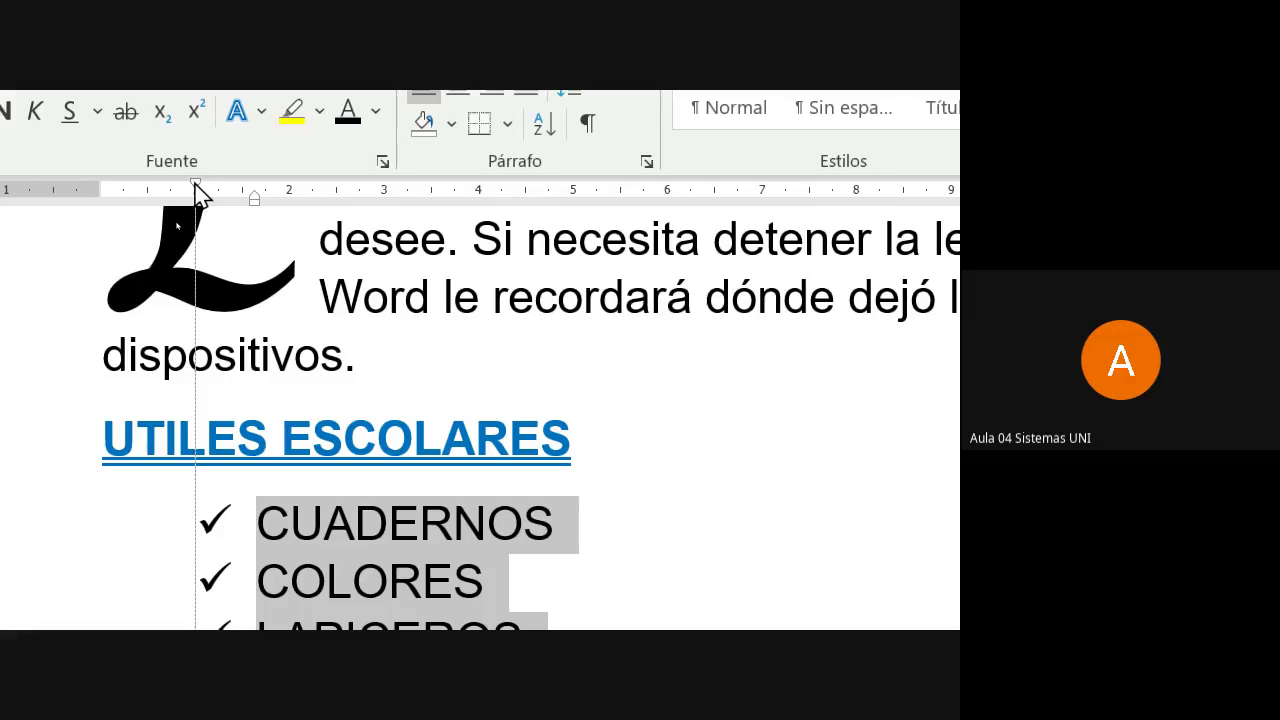
{"action": "left_click_drag", "start_coordinate": [197, 193], "coordinate": [197, 193]}
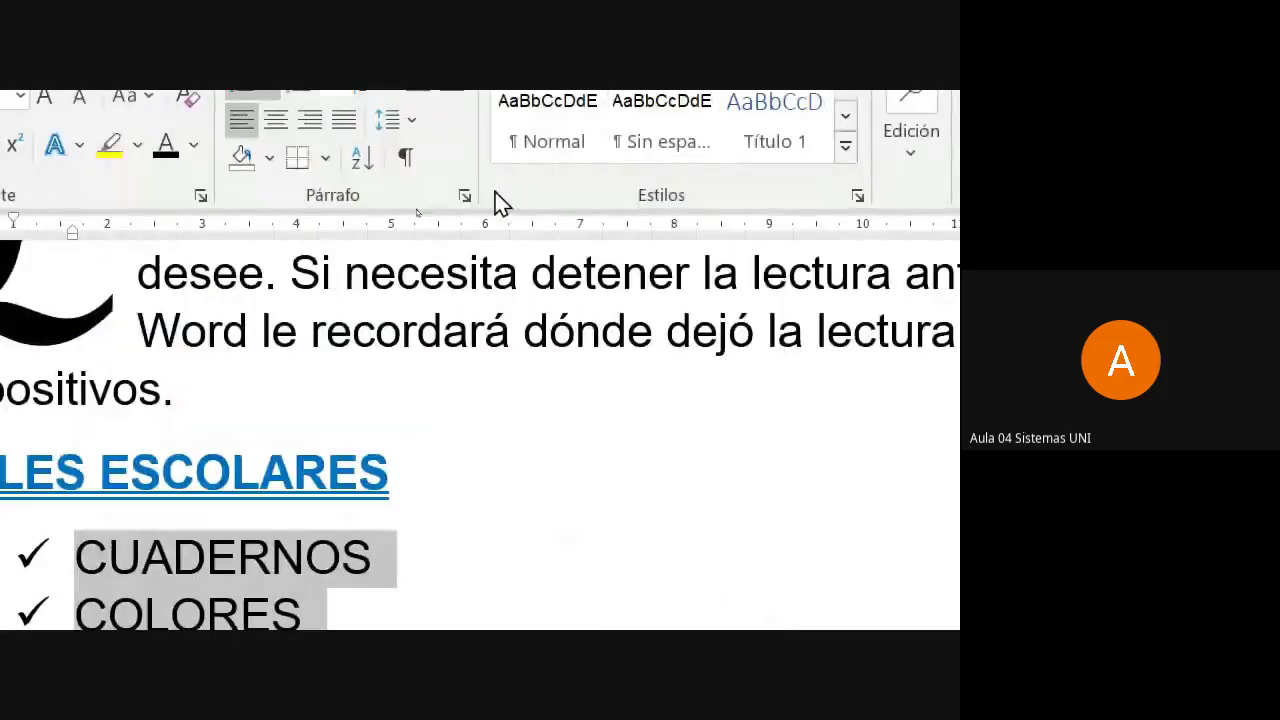
{"action": "left_click", "coordinate": [465, 196]}
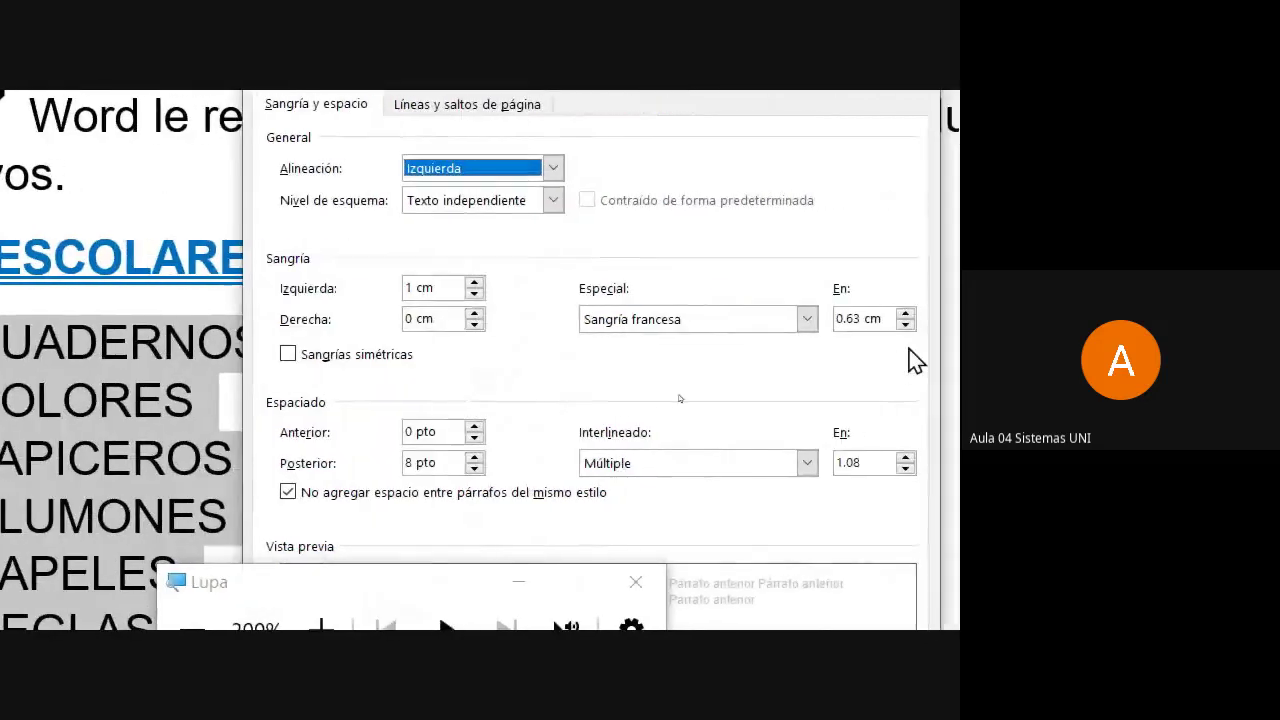
- Raise the Sangría francesa 'En' value from 0.63 cm to 1 cm and apply it
{"action": "left_click", "coordinate": [886, 315]}
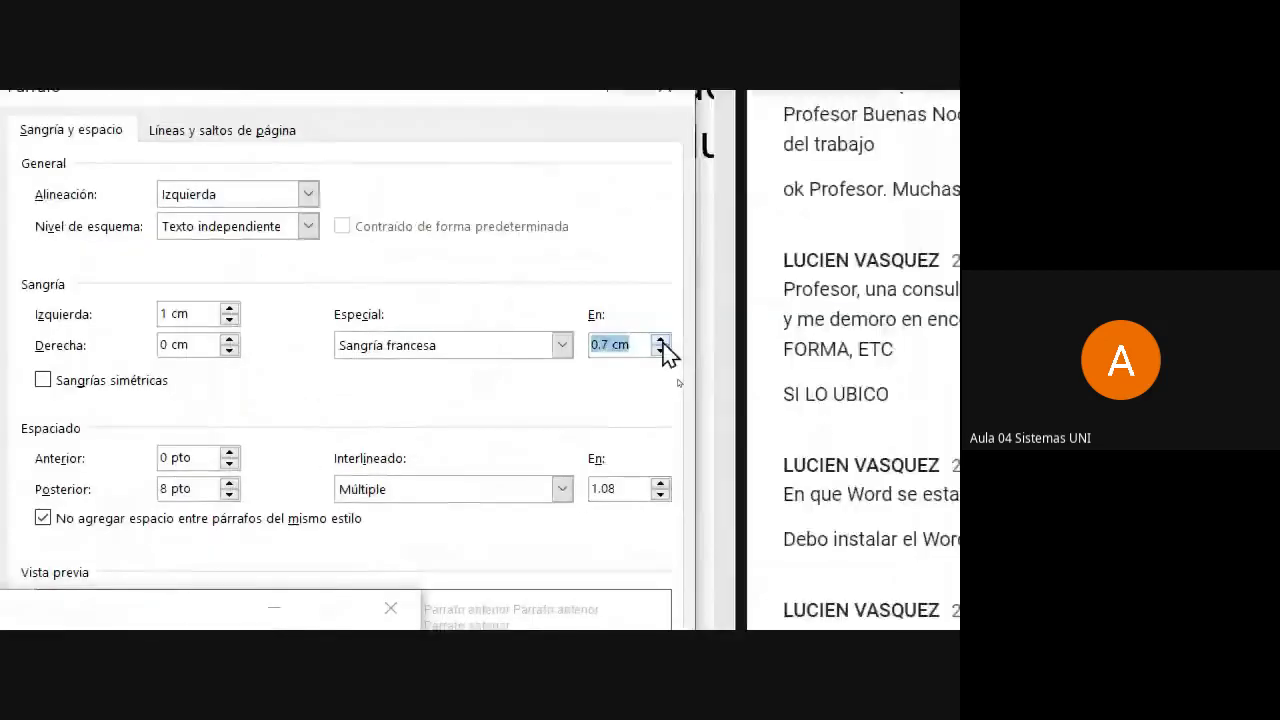
{"action": "left_click", "coordinate": [507, 358]}
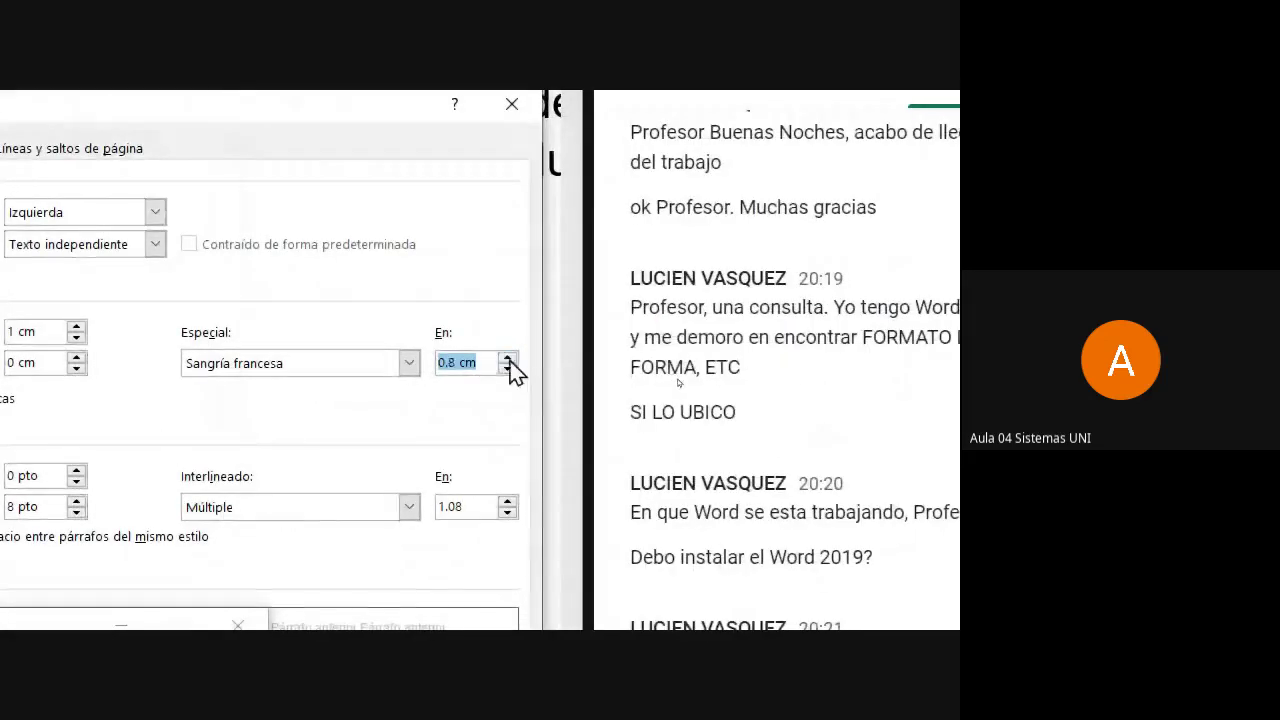
{"action": "left_click", "coordinate": [507, 358]}
{"action": "left_click", "coordinate": [509, 357]}
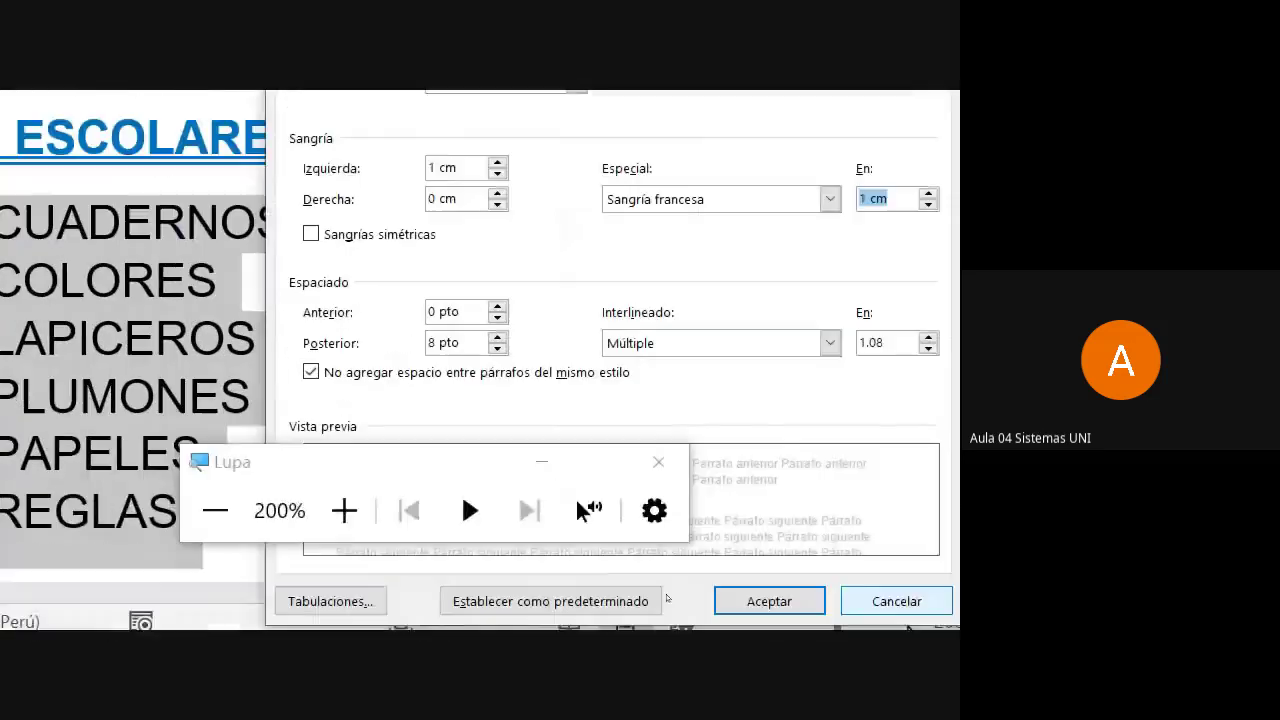
{"action": "left_click", "coordinate": [720, 585]}
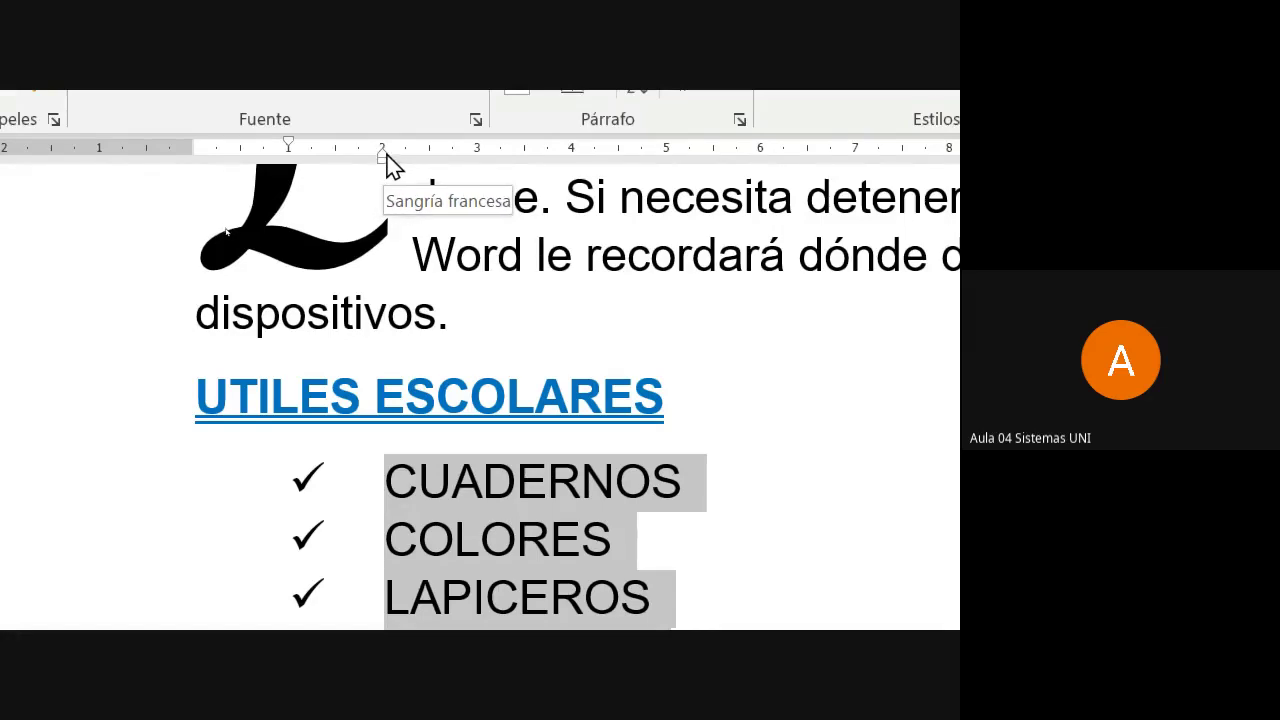
{"action": "left_click_drag", "start_coordinate": [384, 157], "coordinate": [384, 157]}
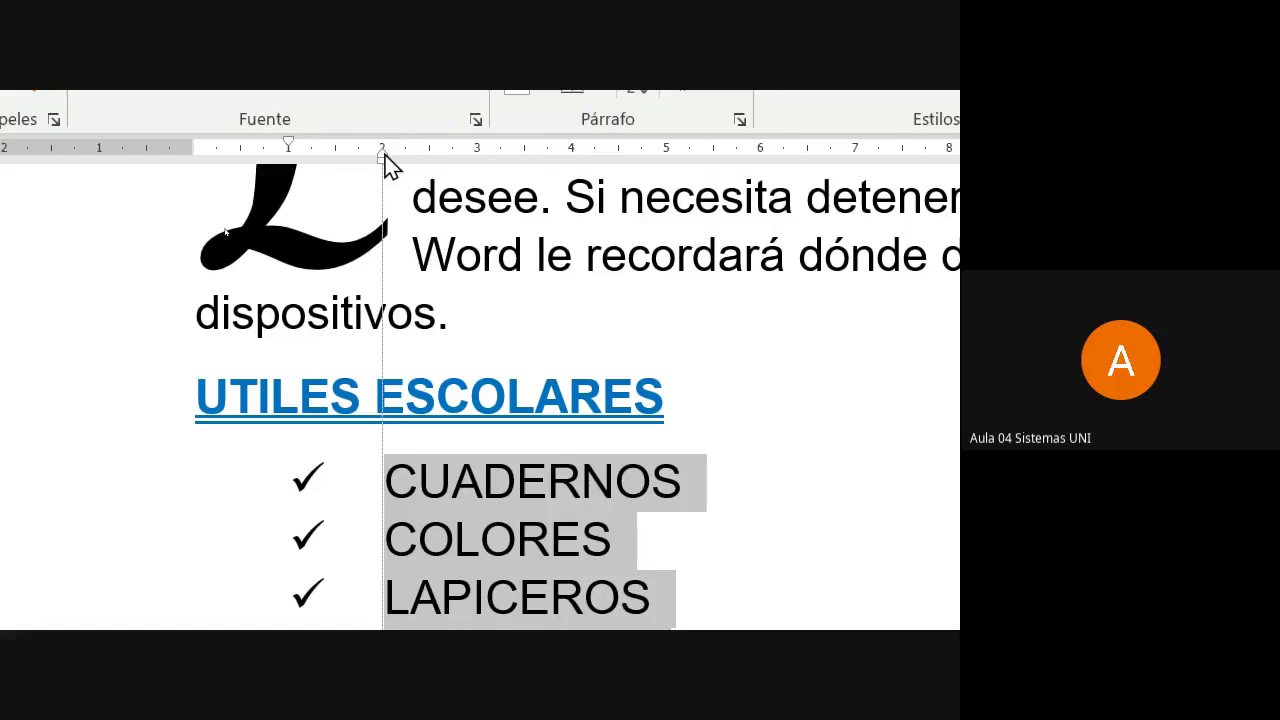
{"action": "left_click_drag", "start_coordinate": [384, 157], "coordinate": [384, 157]}
{"action": "left_click_drag", "start_coordinate": [288, 142], "coordinate": [288, 142]}
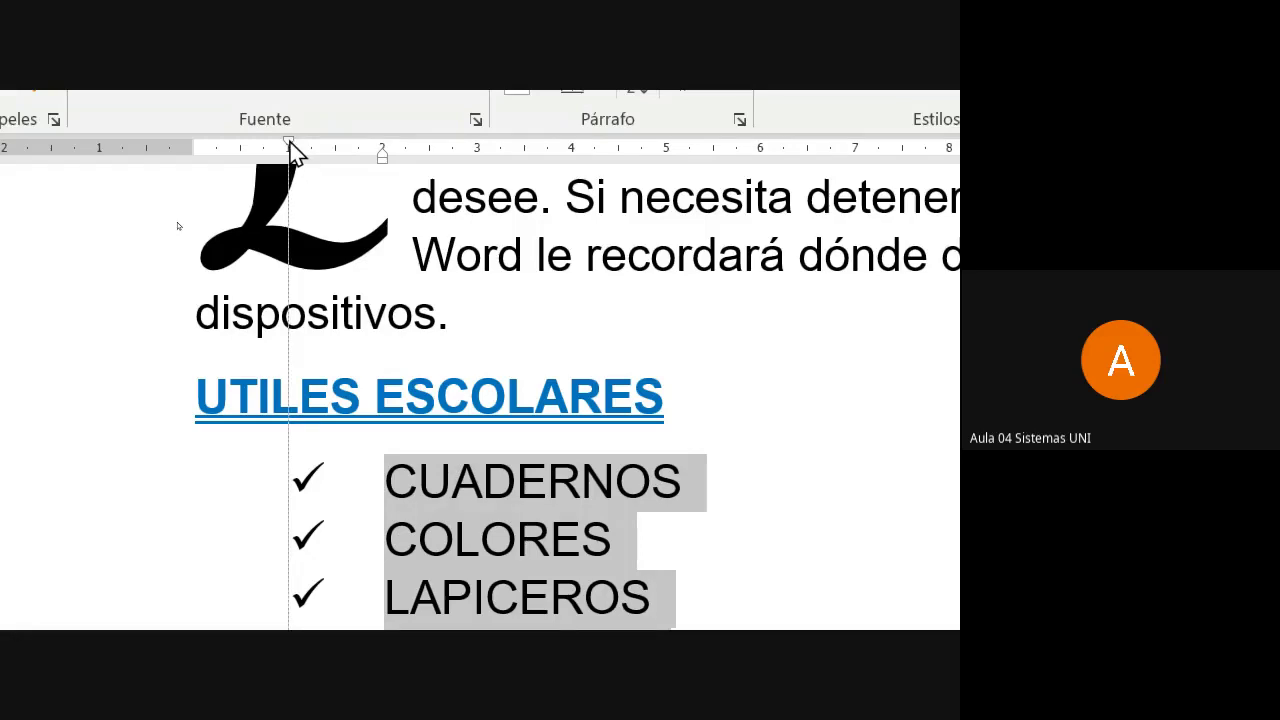
{"action": "left_click_drag", "start_coordinate": [290, 148], "coordinate": [290, 148]}
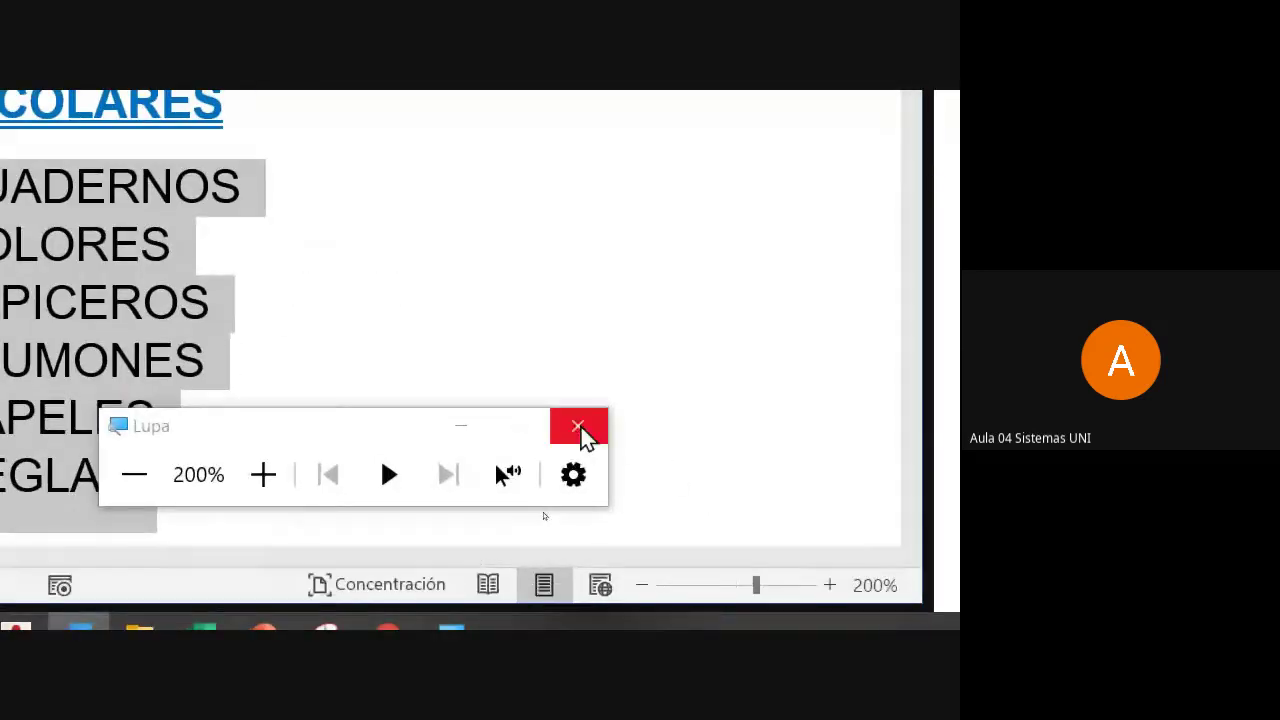
{"action": "left_click", "coordinate": [579, 429]}
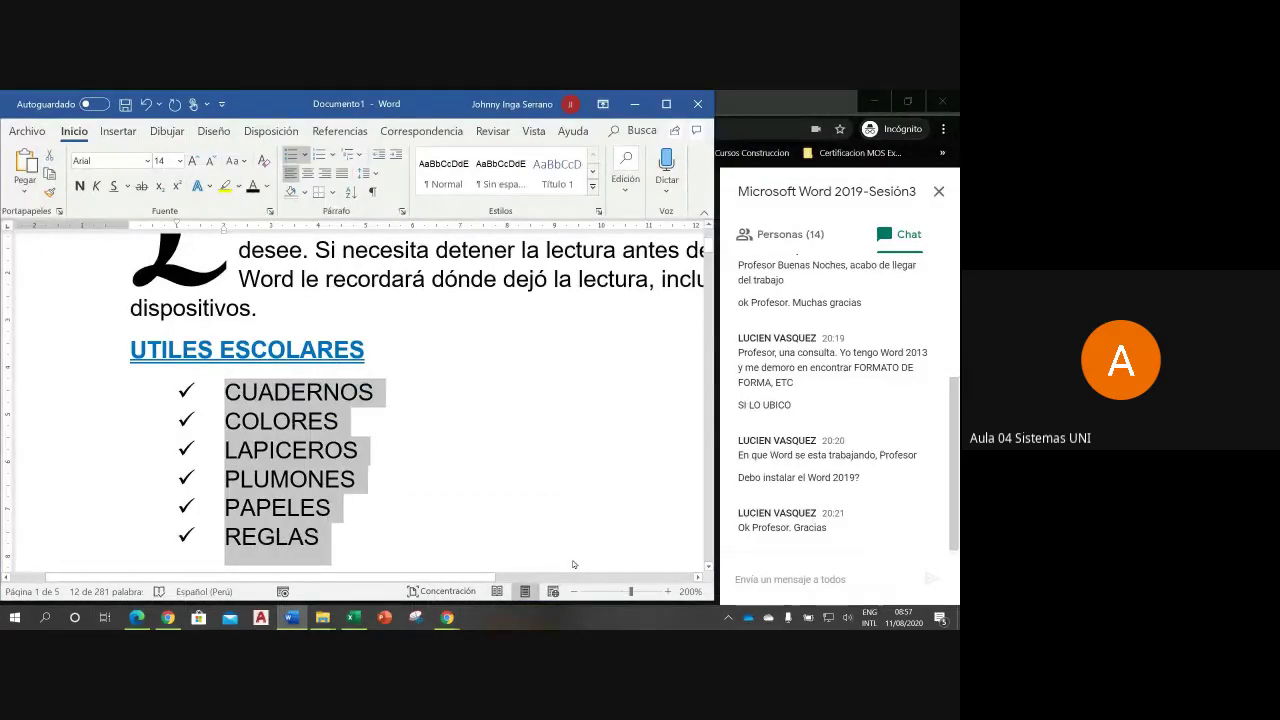
{"action": "left_click", "coordinate": [447, 617]}
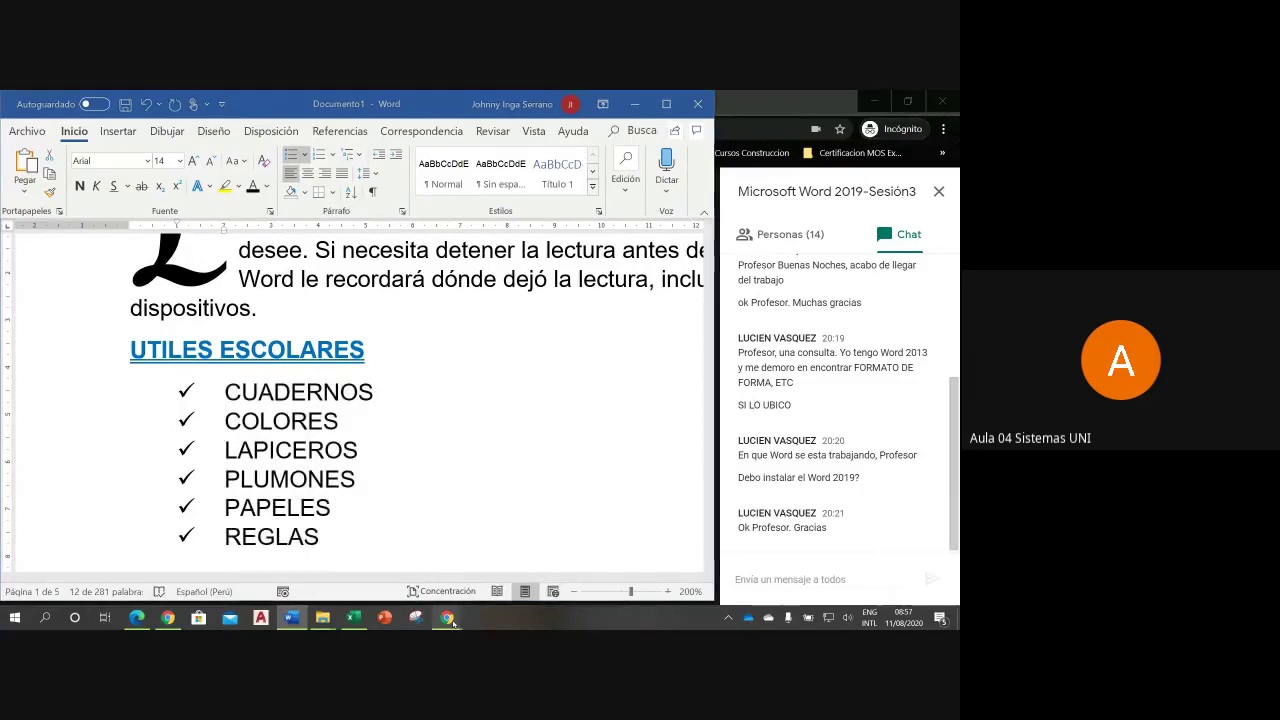
{"action": "left_click", "coordinate": [380, 560]}
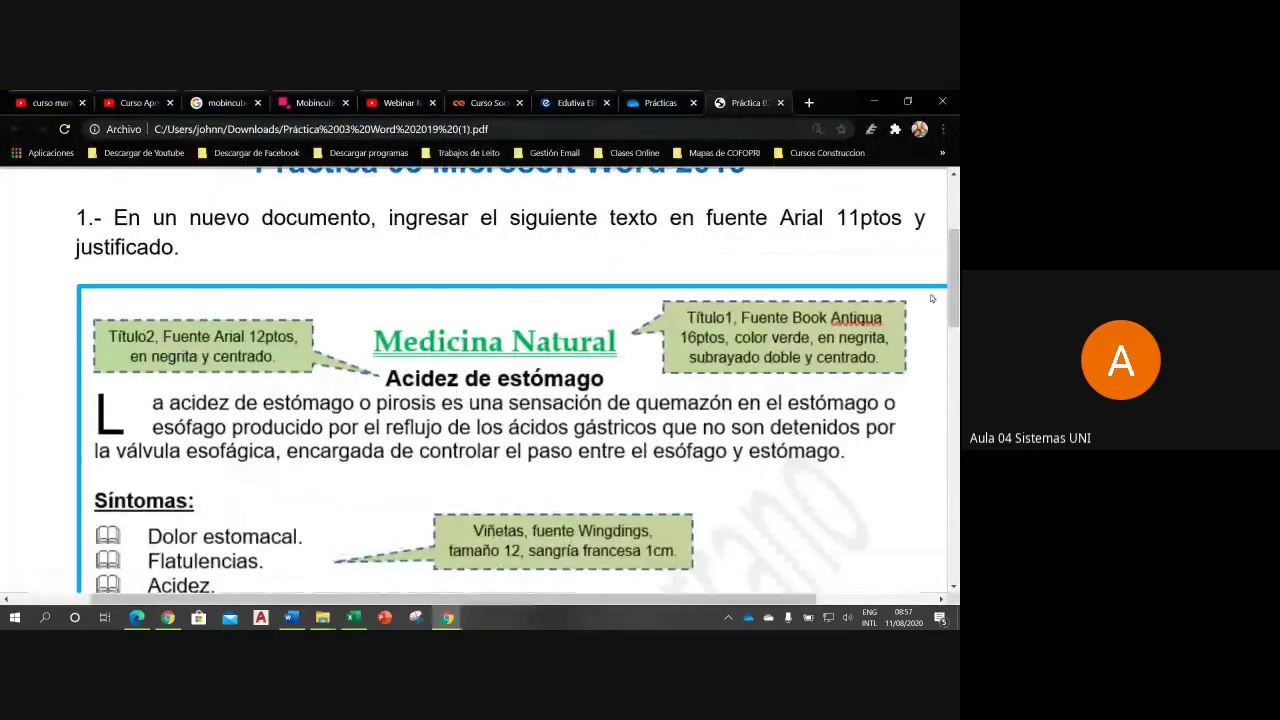
{"action": "scroll", "coordinate": [270, 388], "scroll_direction": "down", "scroll_amount": 3}
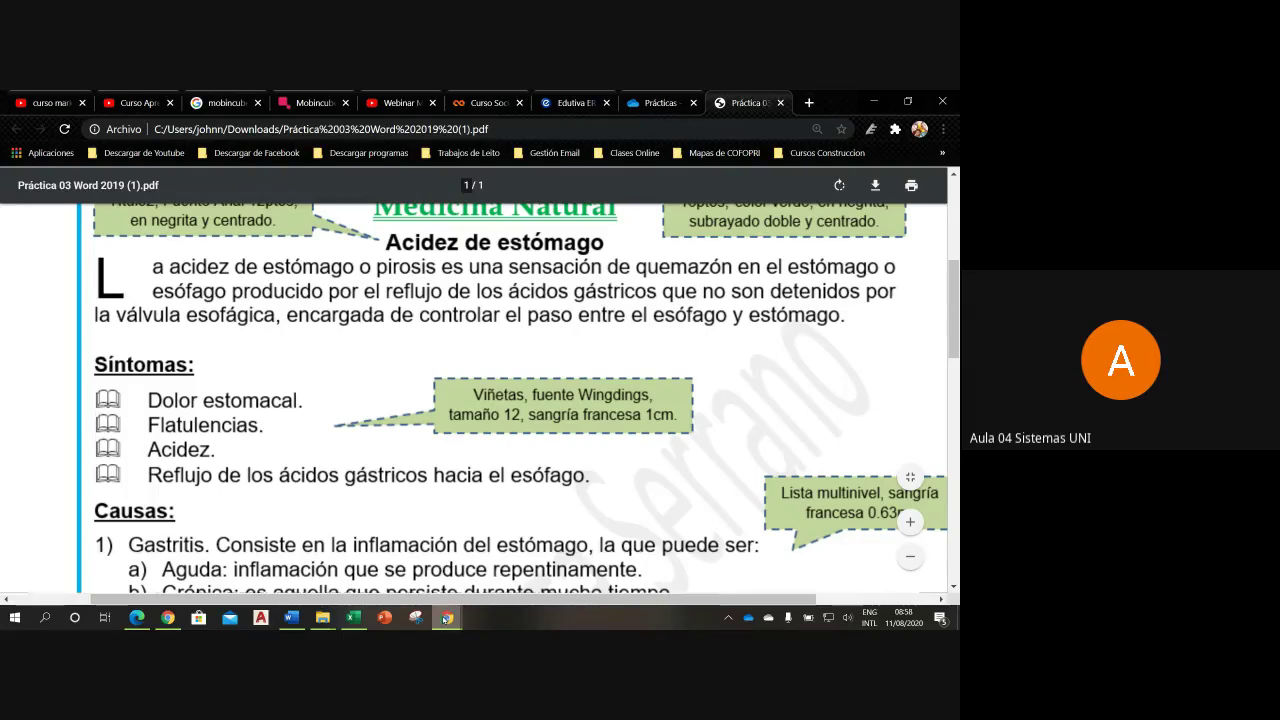
{"action": "left_click", "coordinate": [291, 617]}
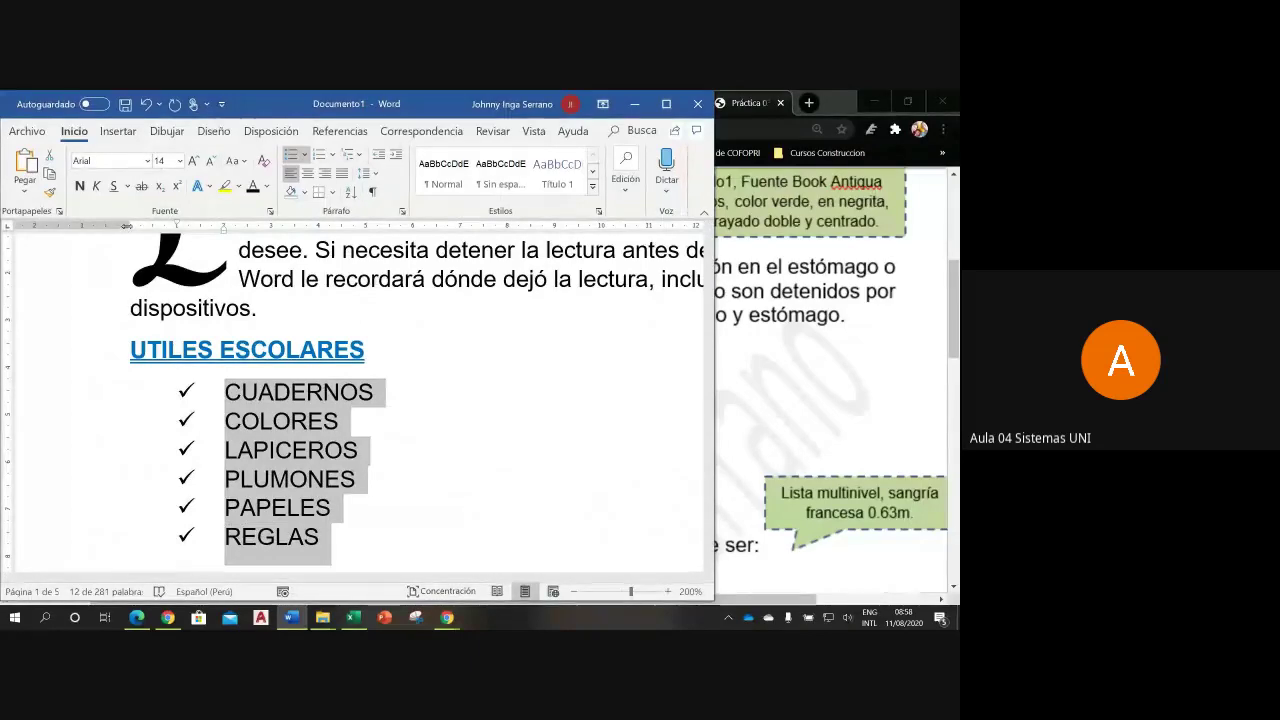
{"action": "left_click_drag", "start_coordinate": [127, 226], "coordinate": [127, 226]}
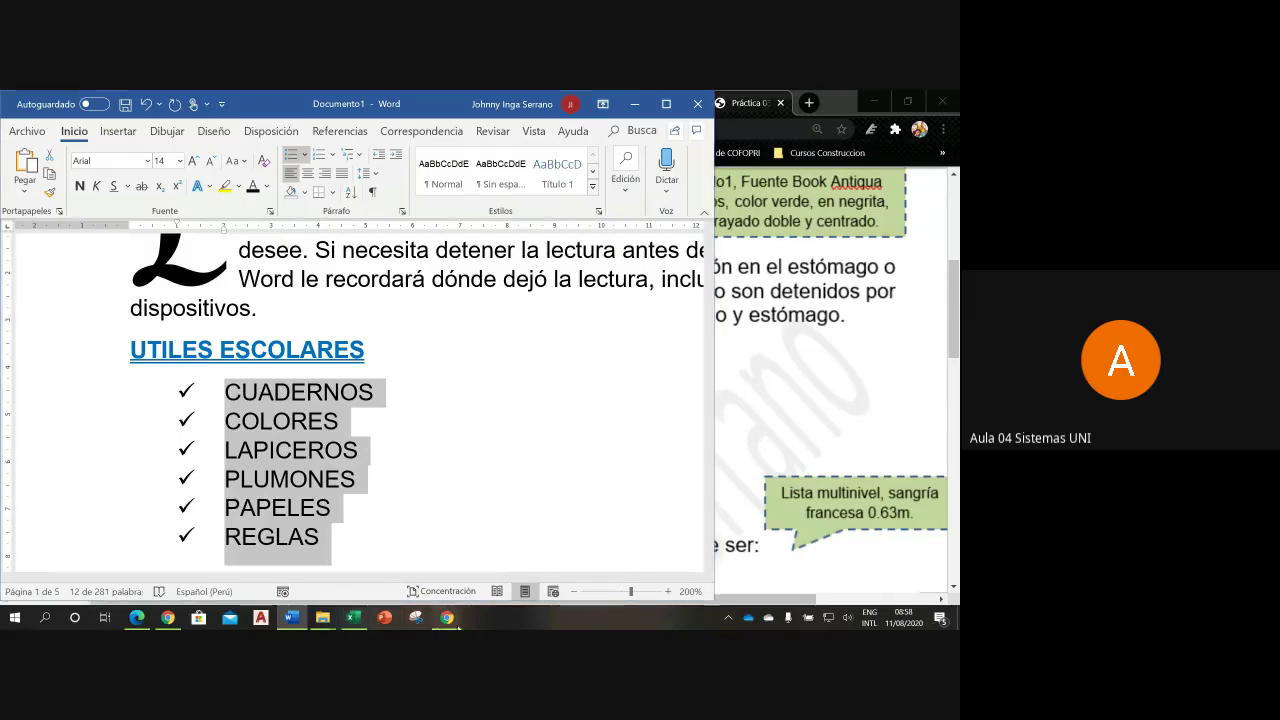
{"action": "mouse_move", "coordinate": [450, 618]}
{"action": "left_click", "coordinate": [360, 535]}
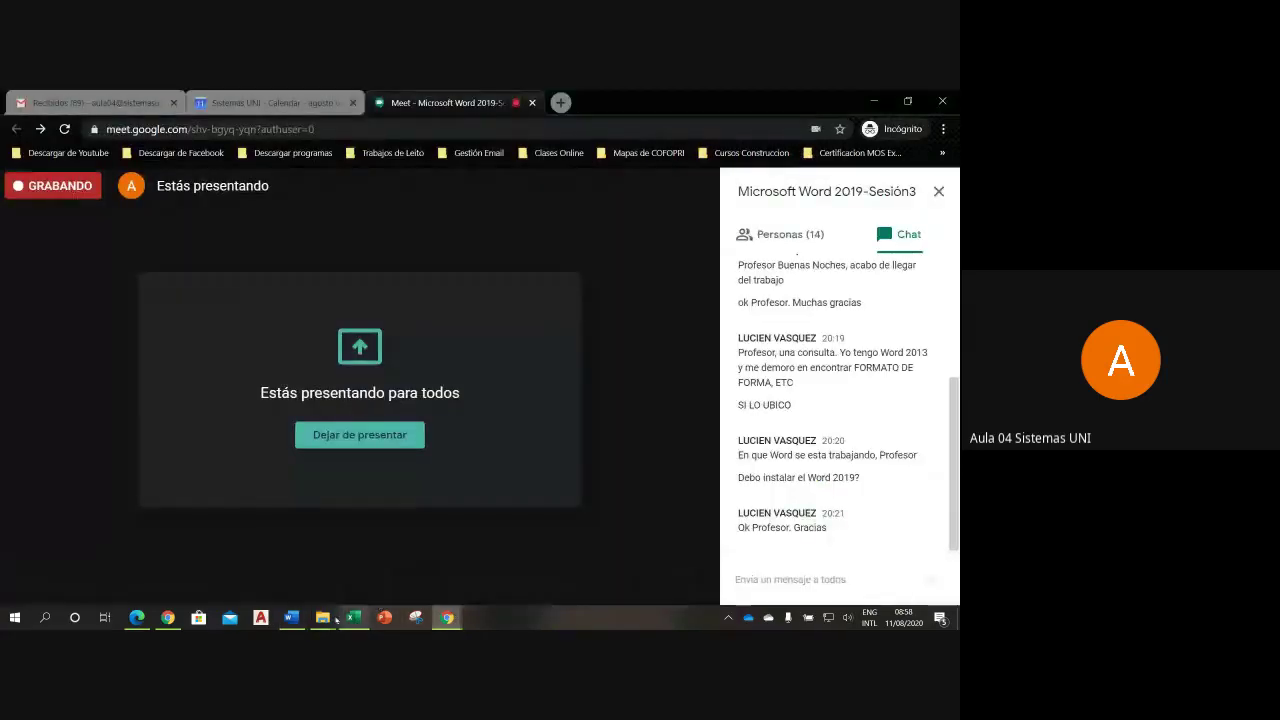
{"action": "left_click", "coordinate": [291, 617]}
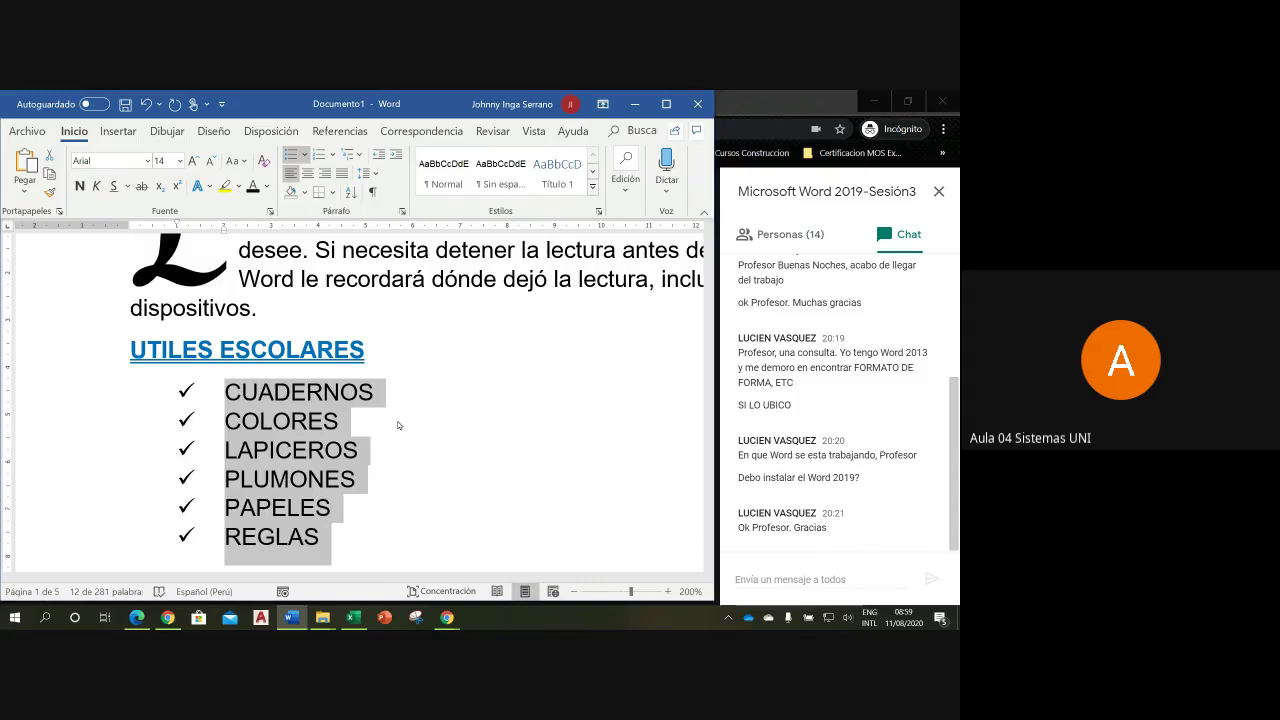
- Set the checklist's left indent to 0 cm, keeping the 1 cm hanging indent
{"action": "key", "text": "XF86AudioLowerVolume"}
{"action": "key", "text": "XF86AudioLowerVolume"}
{"action": "key", "text": "XF86AudioLowerVolume"}
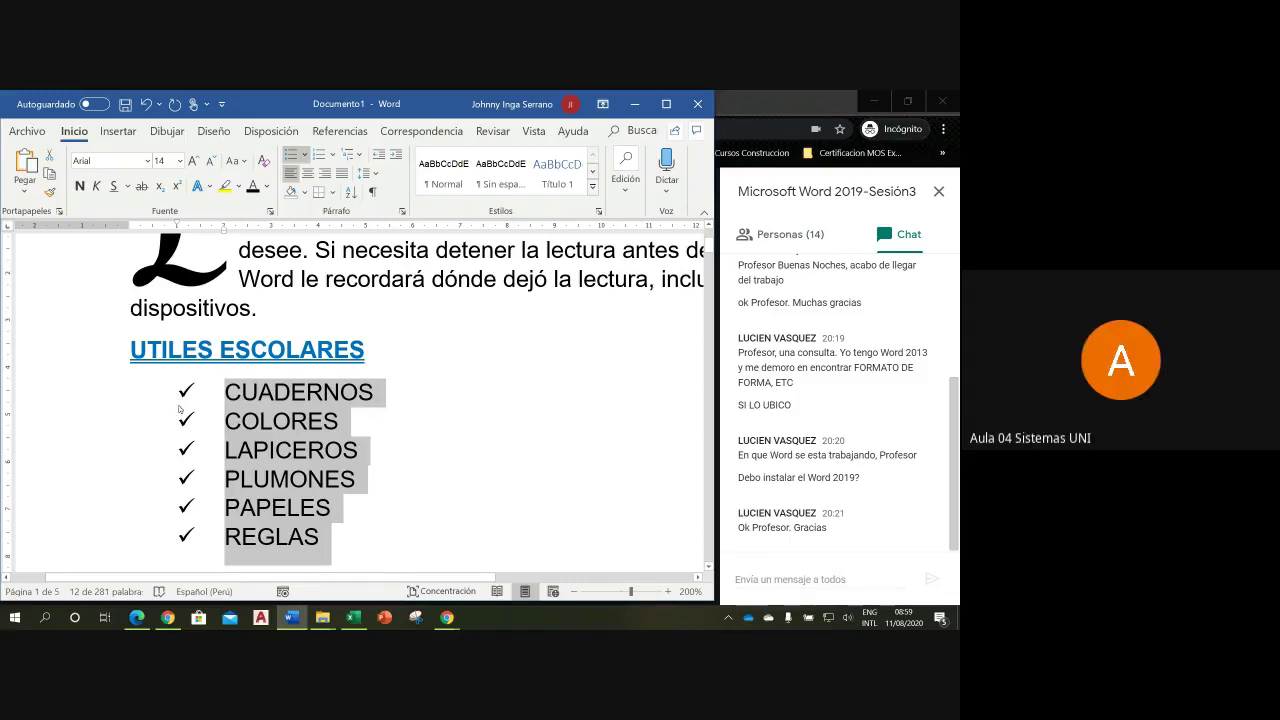
{"action": "left_click", "coordinate": [402, 211]}
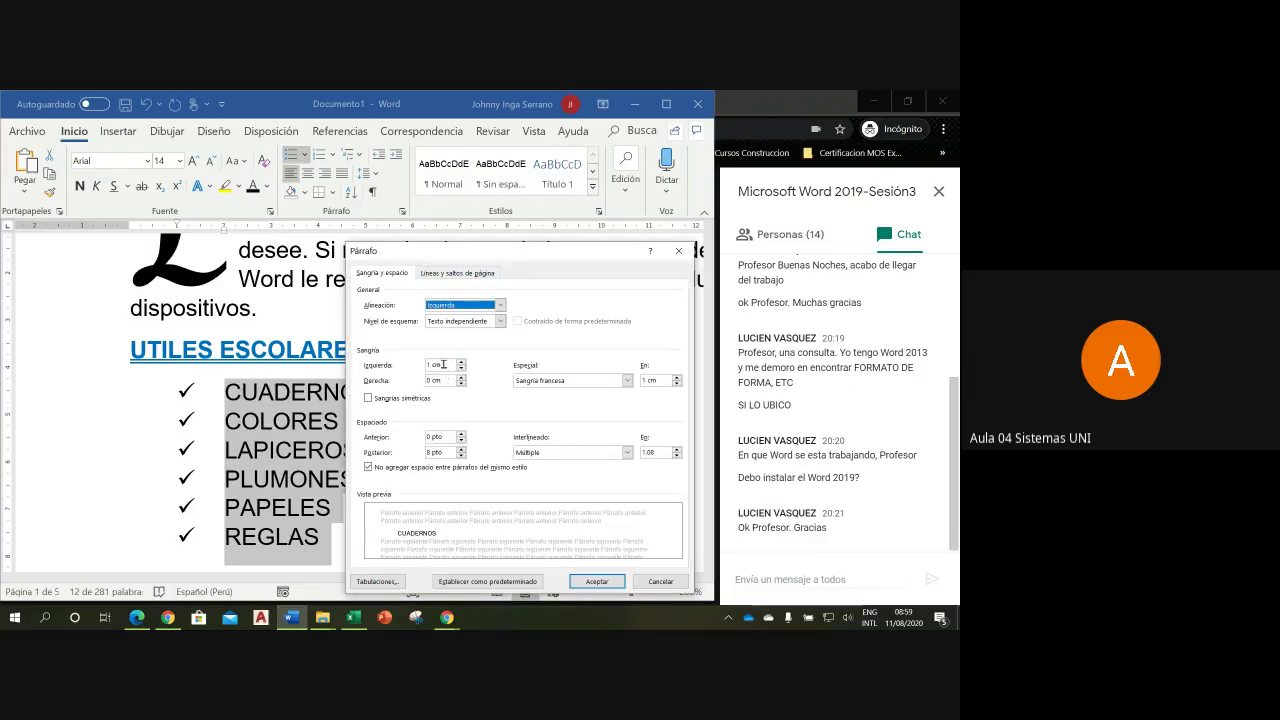
{"action": "left_click_drag", "start_coordinate": [448, 365], "coordinate": [421, 366]}
{"action": "type", "text": "0"}
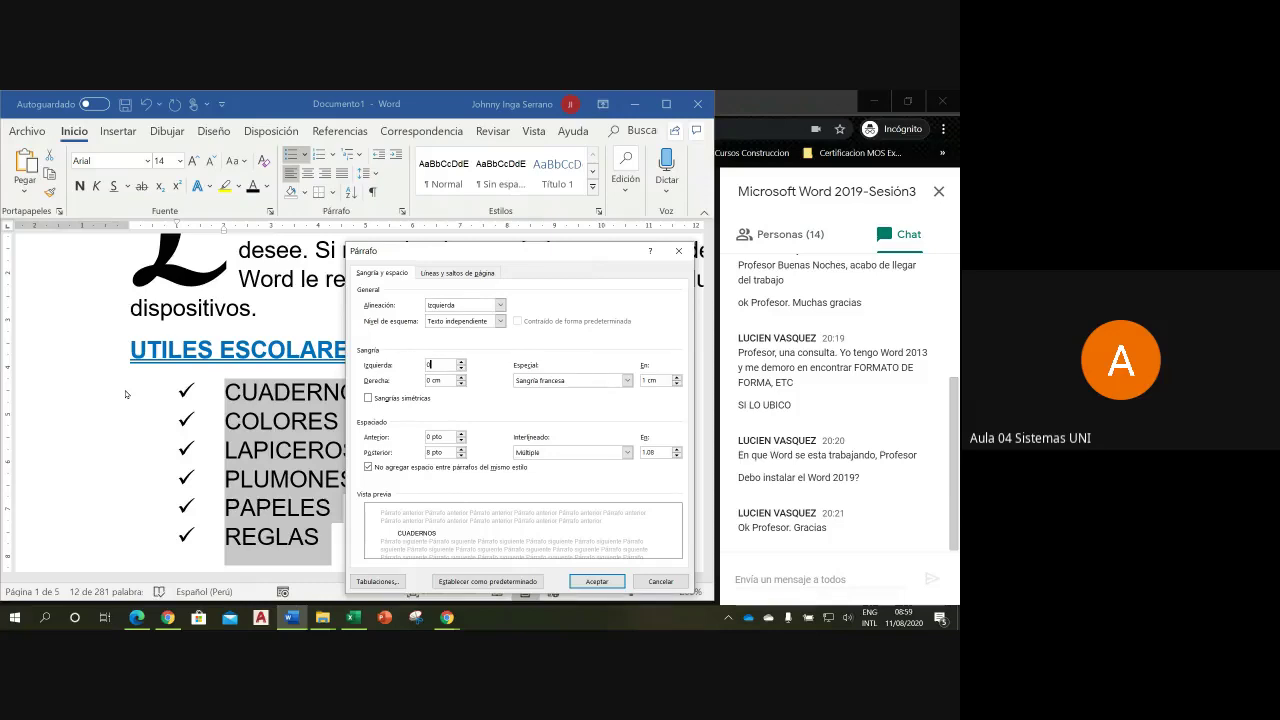
{"action": "key", "text": "Return"}
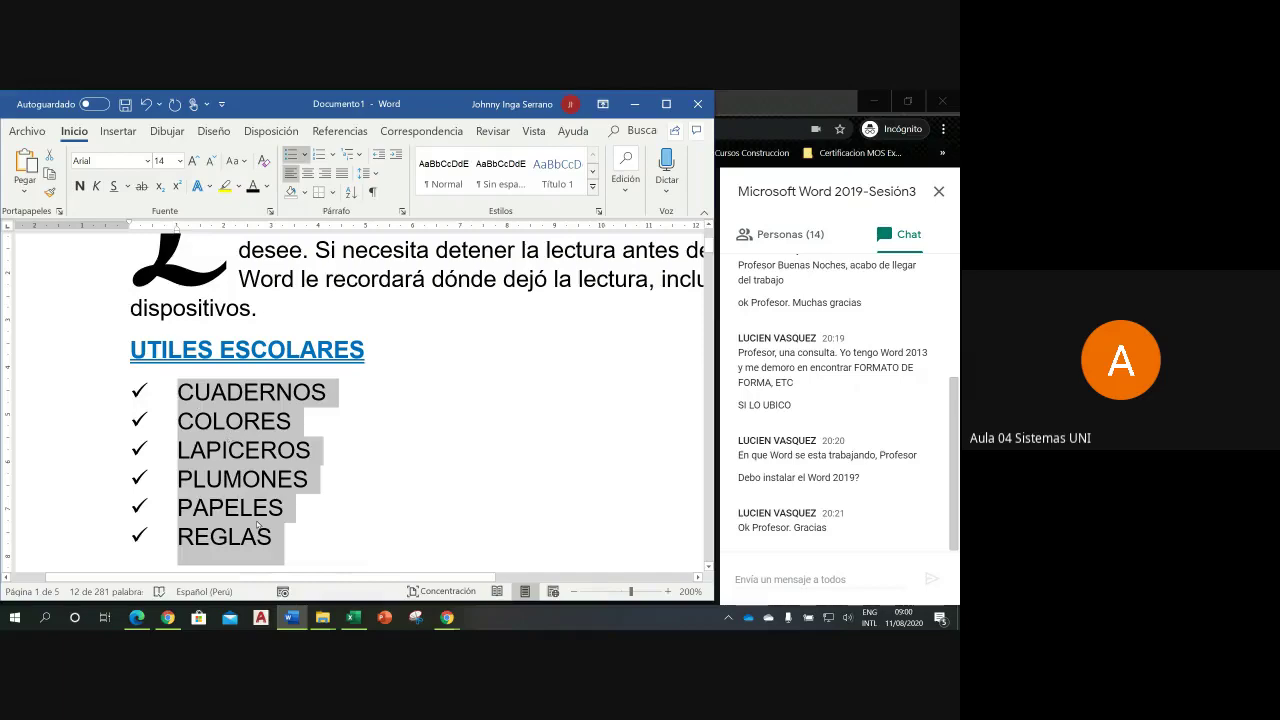
{"action": "left_click", "coordinate": [447, 617]}
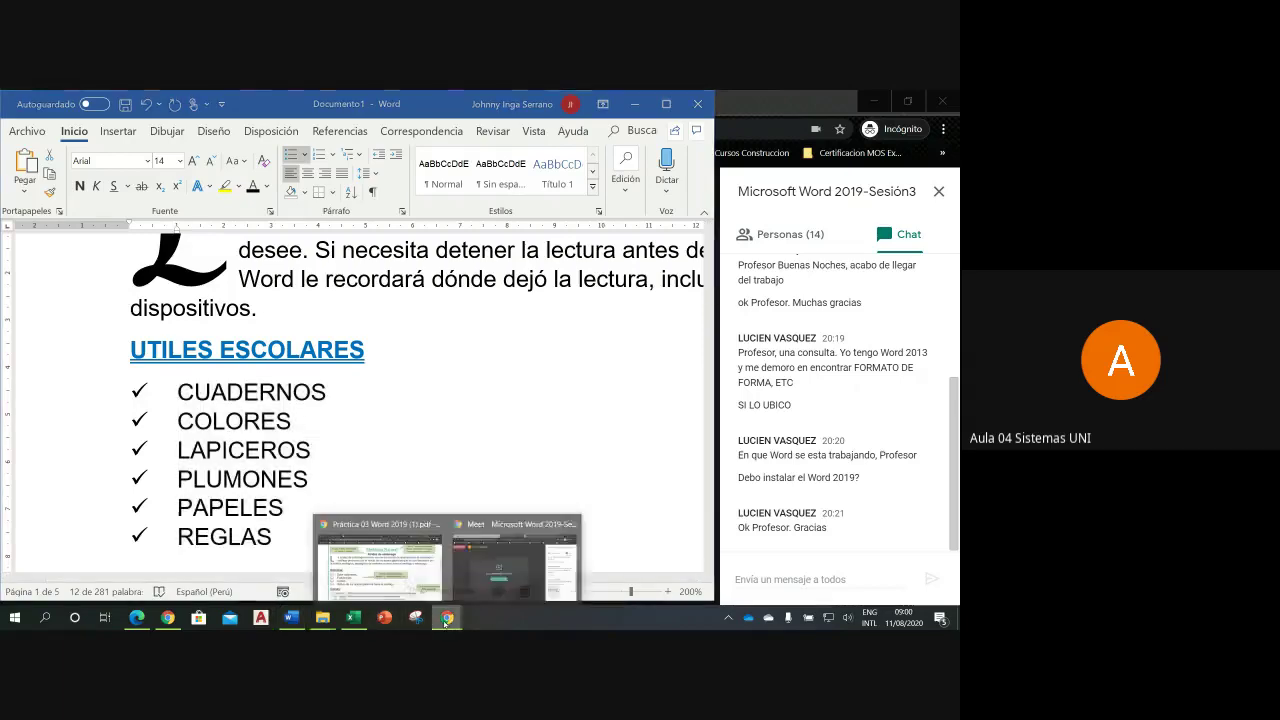
{"action": "left_click", "coordinate": [440, 574]}
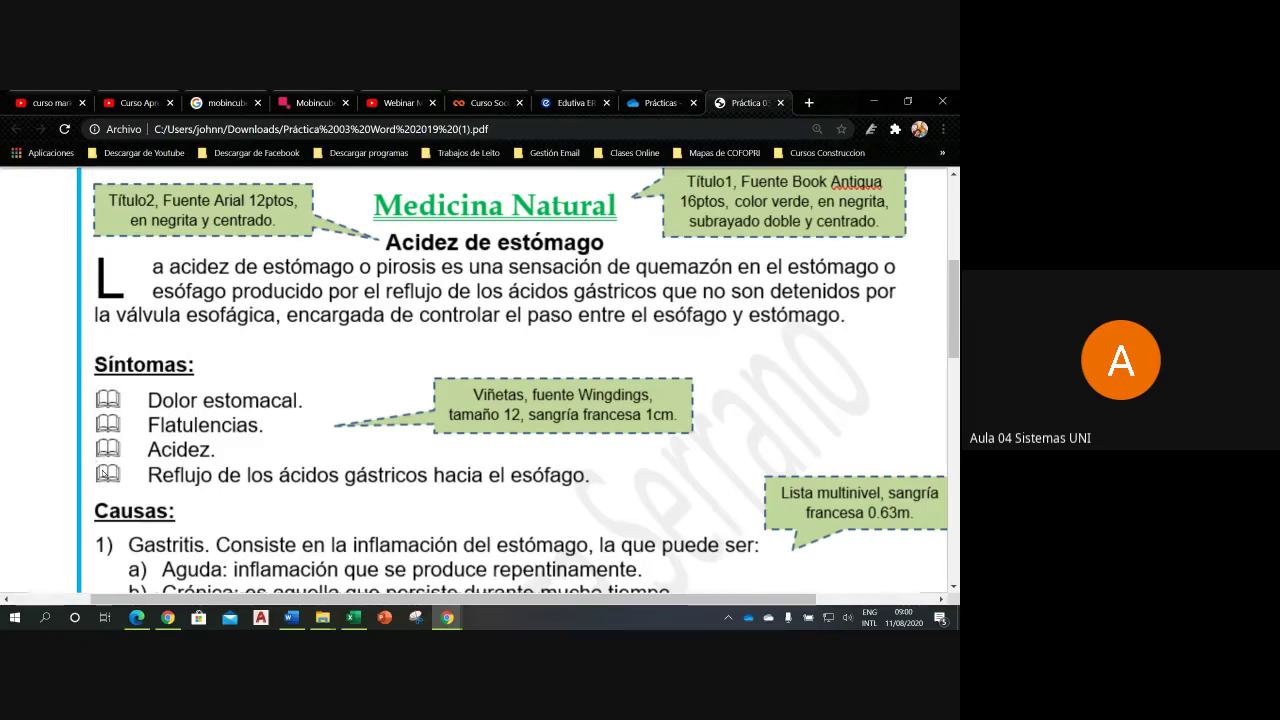
{"action": "left_click", "coordinate": [296, 620]}
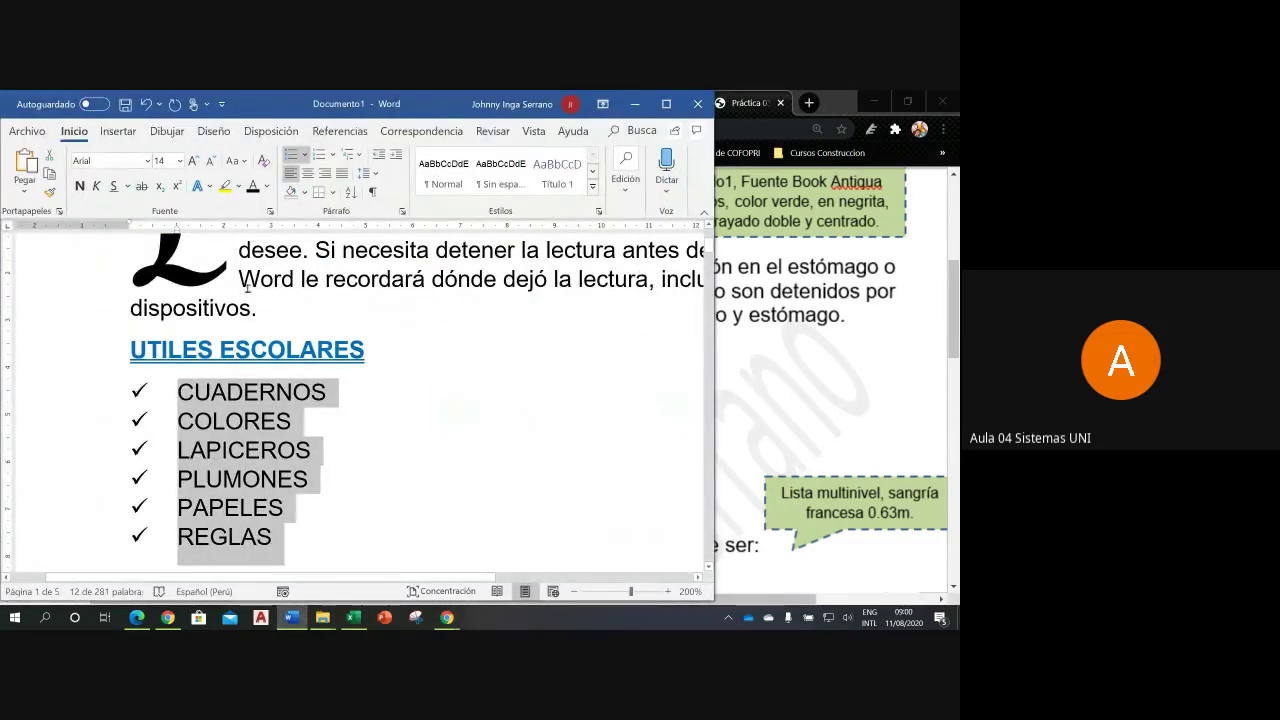
- Open Define New Bullet for the checklist and move the dialog to the right of the list
{"action": "left_click", "coordinate": [304, 155]}
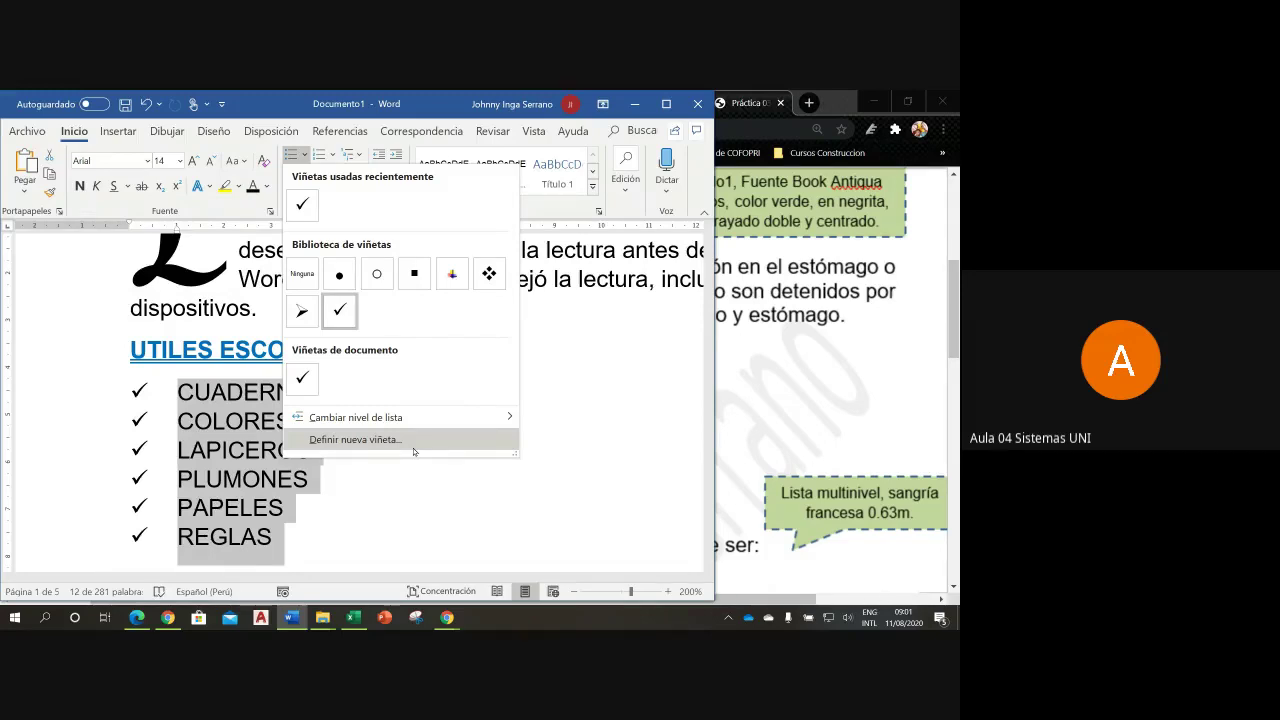
{"action": "left_click", "coordinate": [413, 451]}
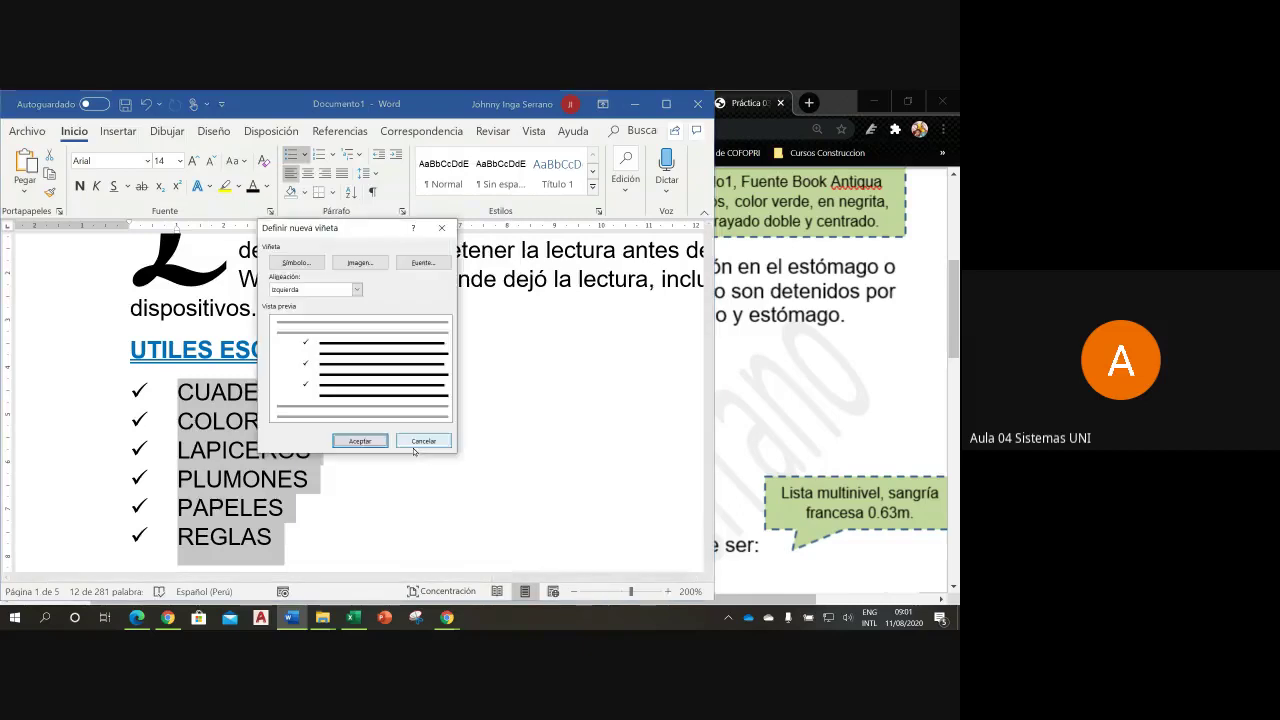
{"action": "left_click_drag", "start_coordinate": [370, 236], "coordinate": [555, 322]}
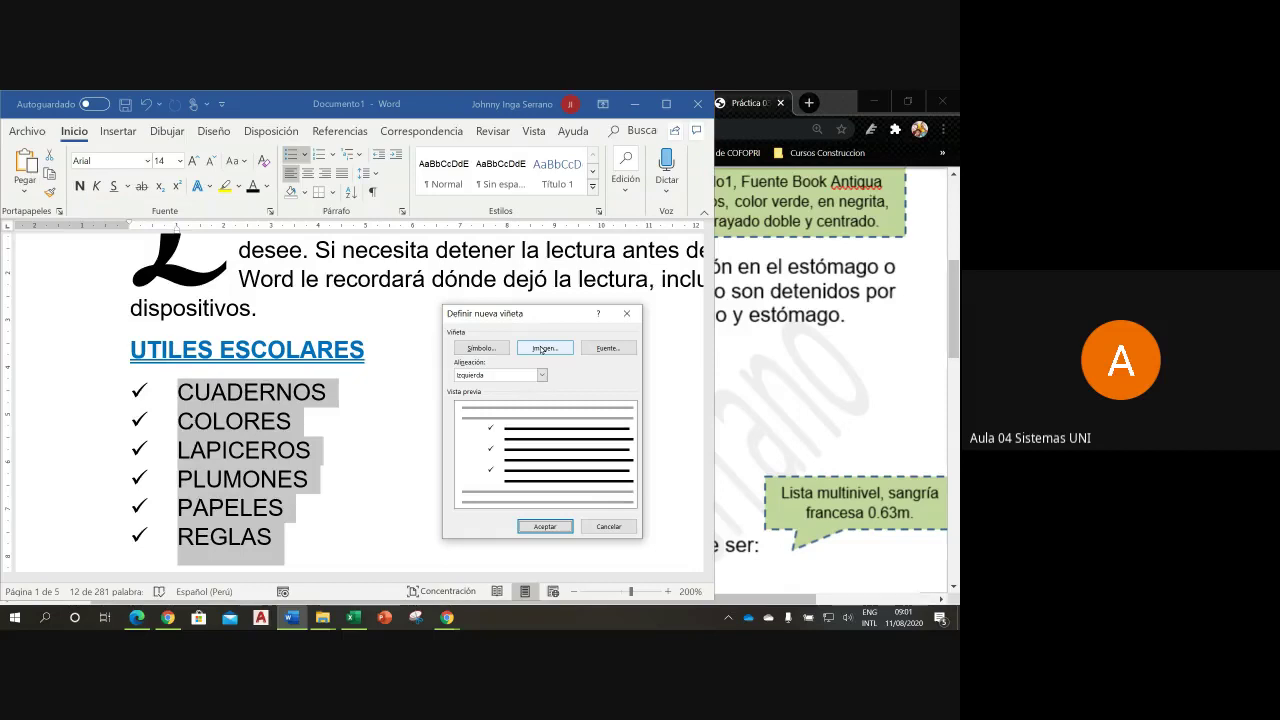
- Use logo8c.jpg from D:\JoinsE-Tutoriales\img con fondo as the picture bullet for the six items
{"action": "left_click", "coordinate": [541, 349]}
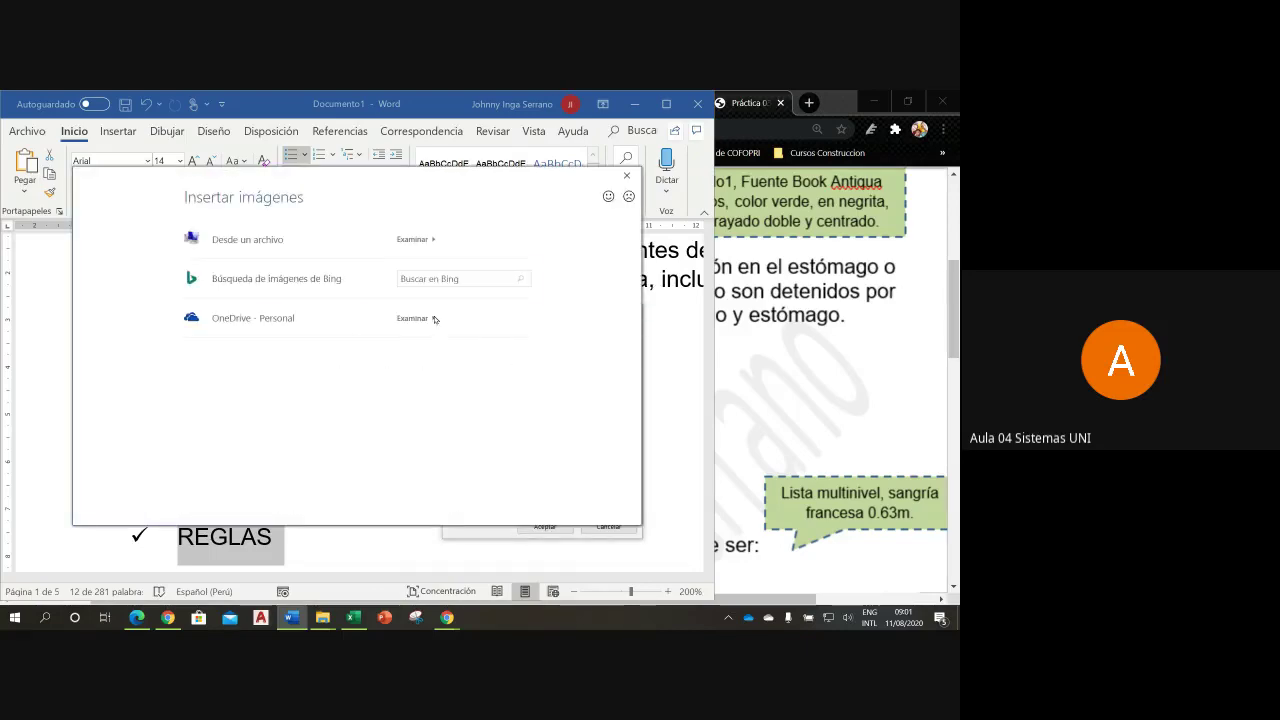
{"action": "key", "text": "Escape"}
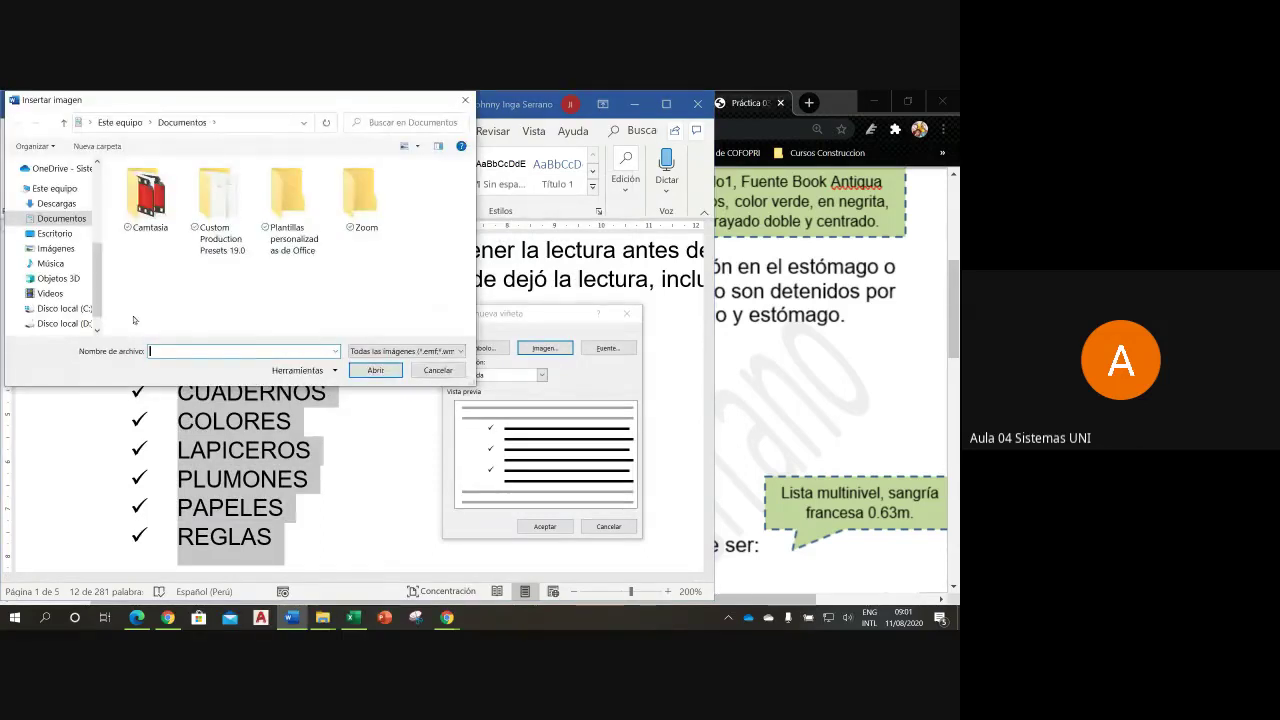
{"action": "left_click", "coordinate": [62, 323]}
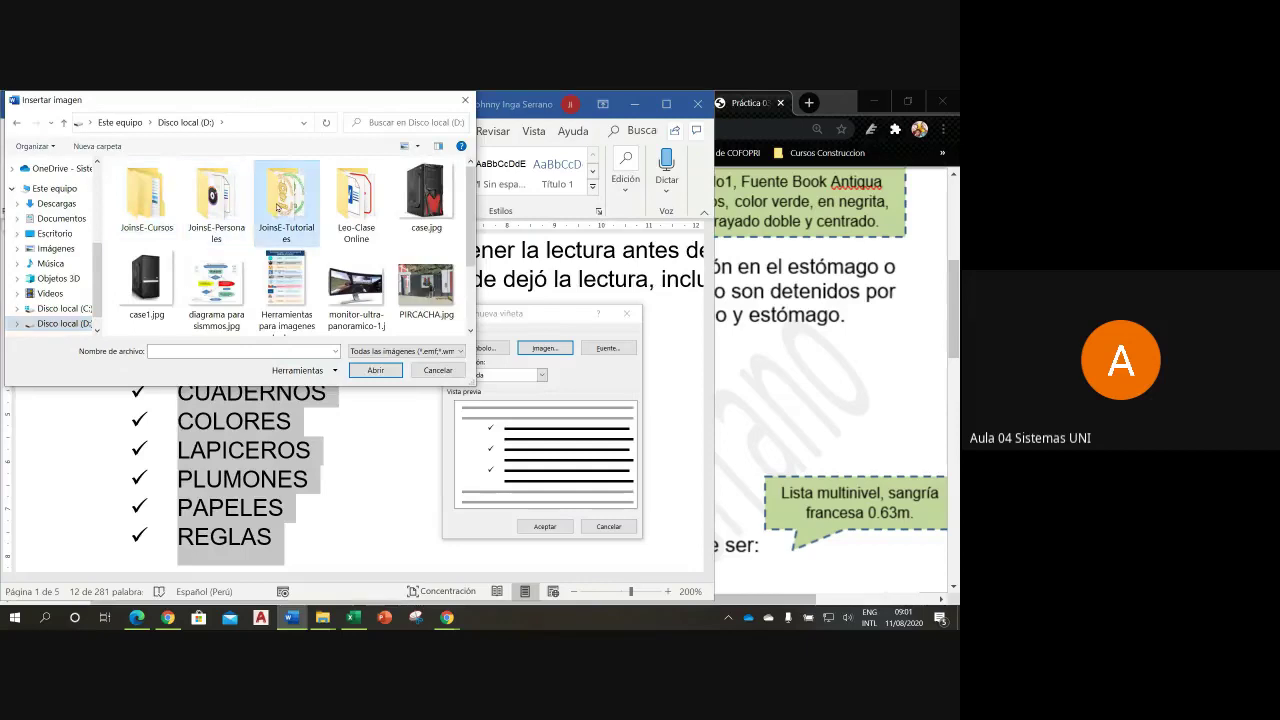
{"action": "double_click", "coordinate": [284, 204]}
{"action": "double_click", "coordinate": [146, 195]}
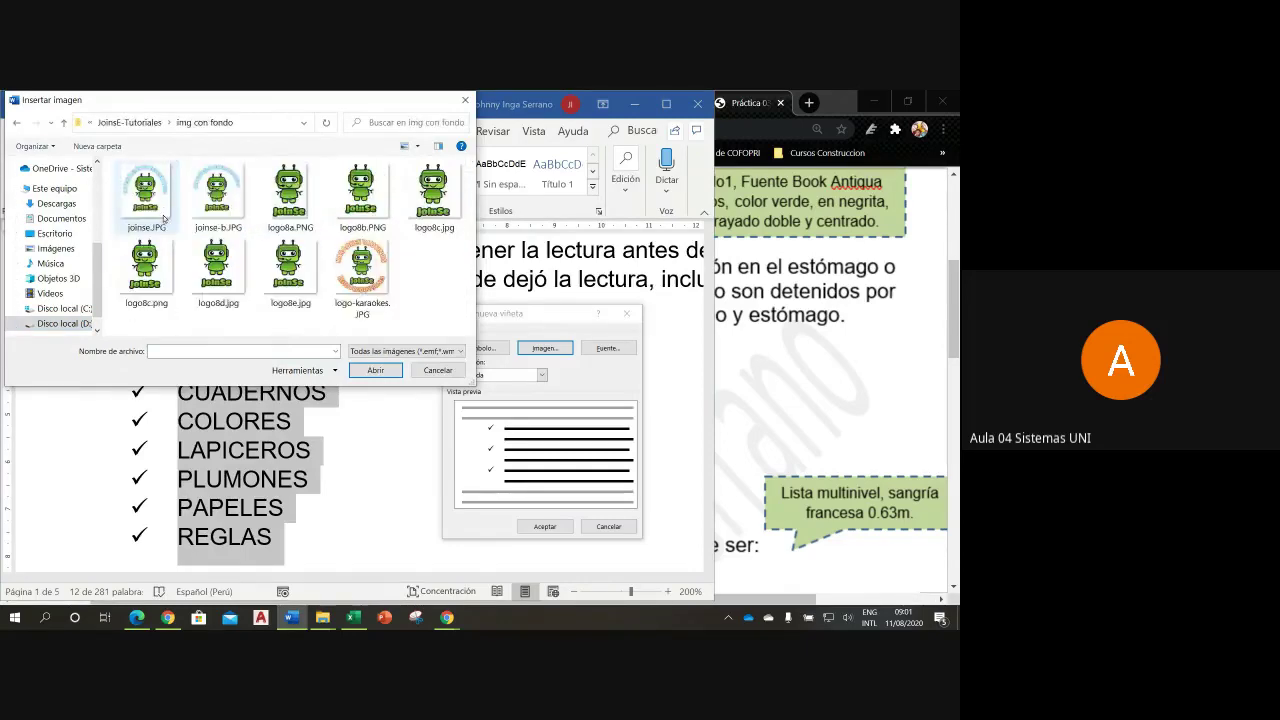
{"action": "left_click", "coordinate": [433, 190]}
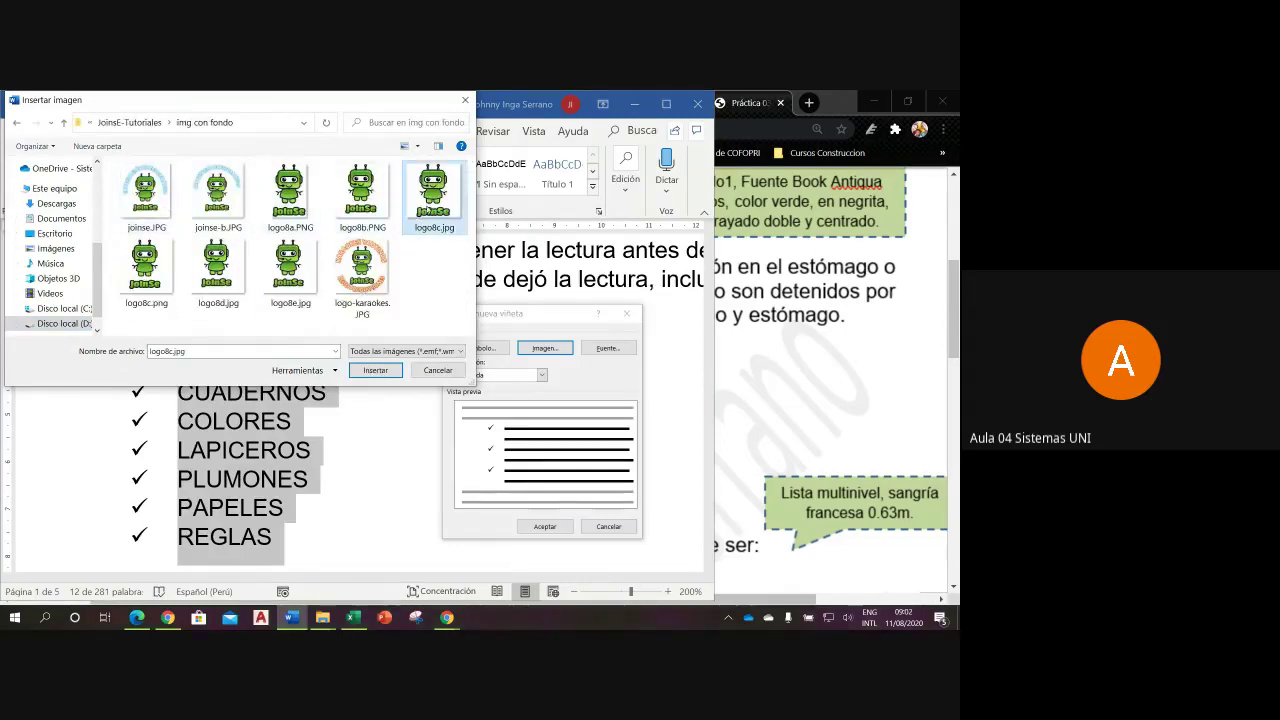
{"action": "left_click", "coordinate": [375, 371]}
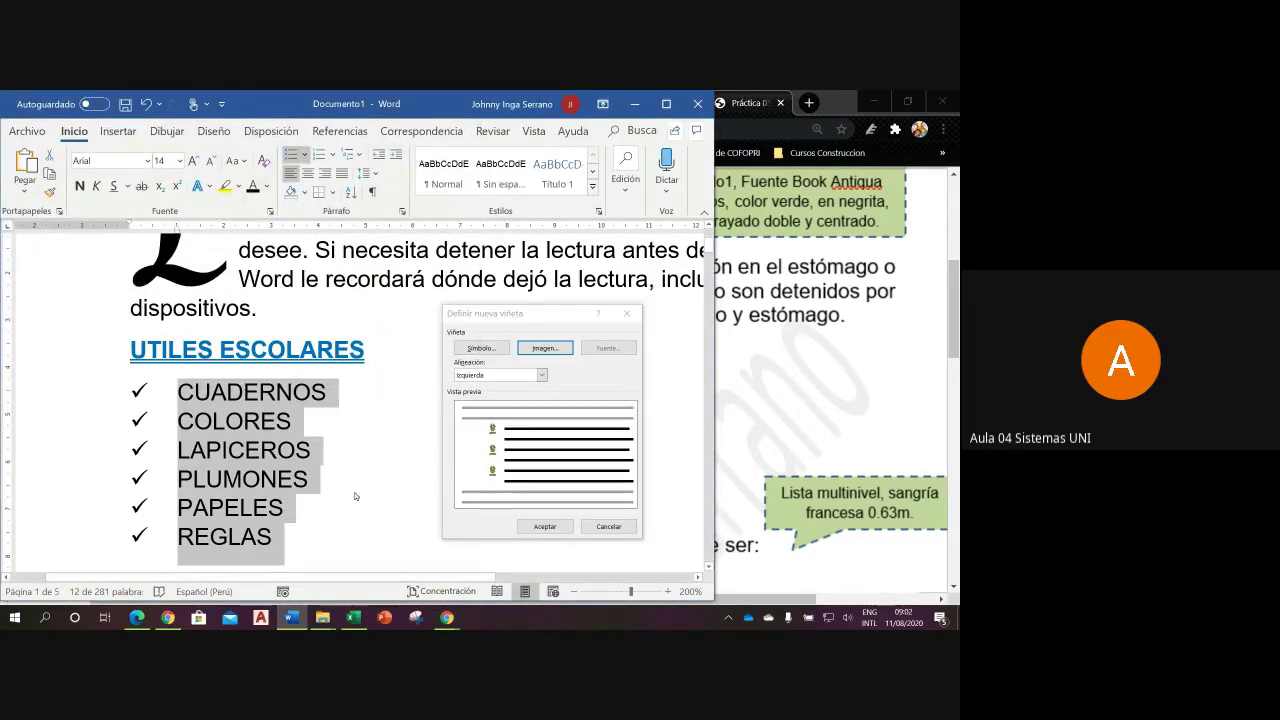
{"action": "left_click", "coordinate": [561, 532]}
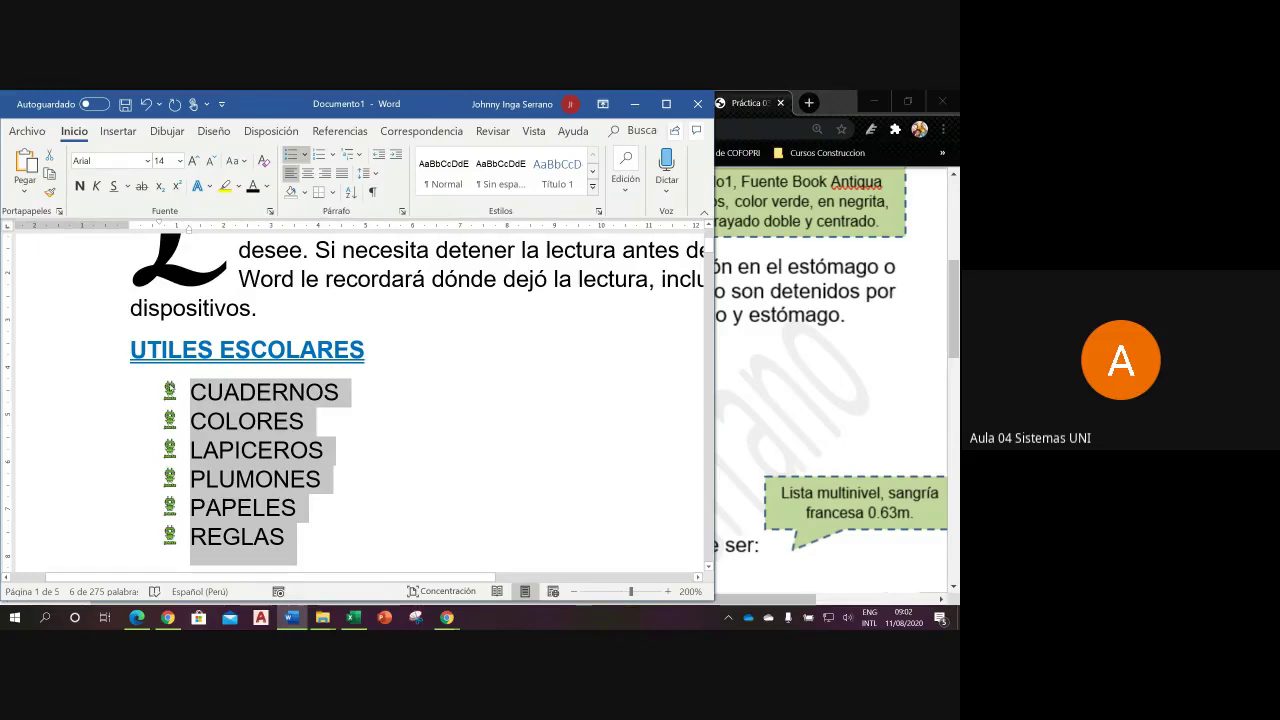
- Start another new bullet definition and bring up its Symbol chooser
{"action": "left_click", "coordinate": [304, 155]}
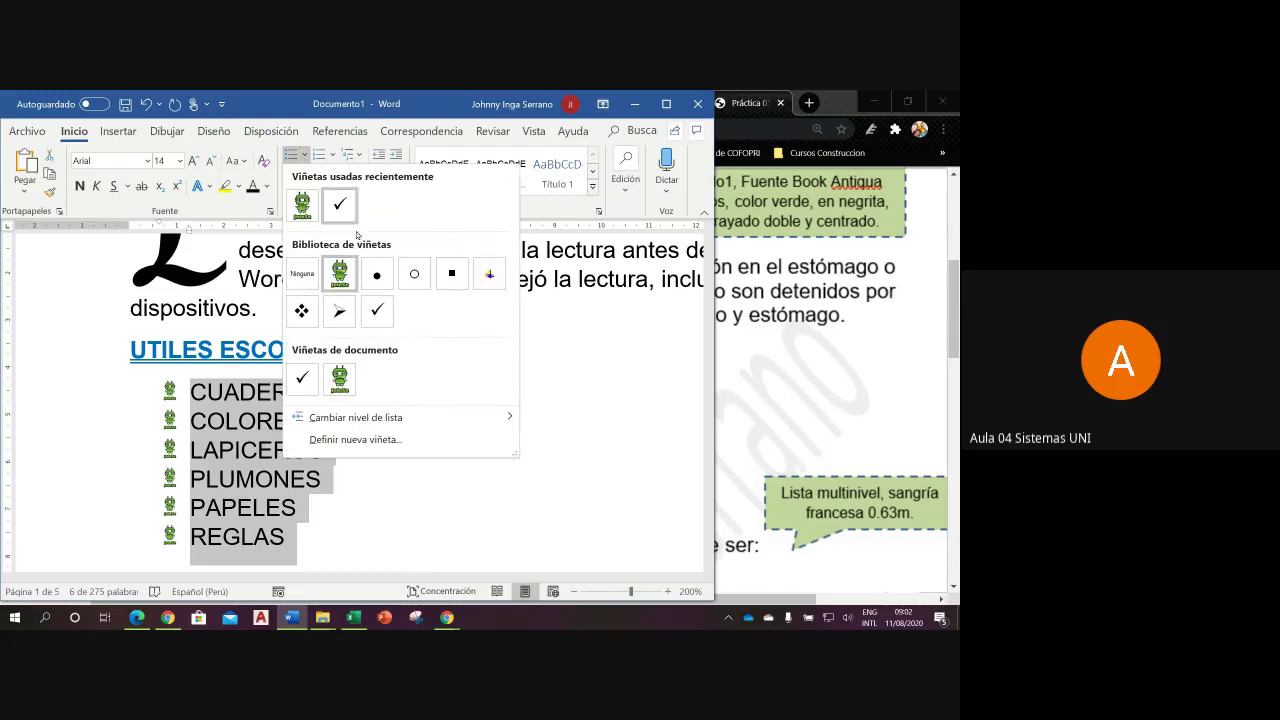
{"action": "left_click", "coordinate": [370, 440]}
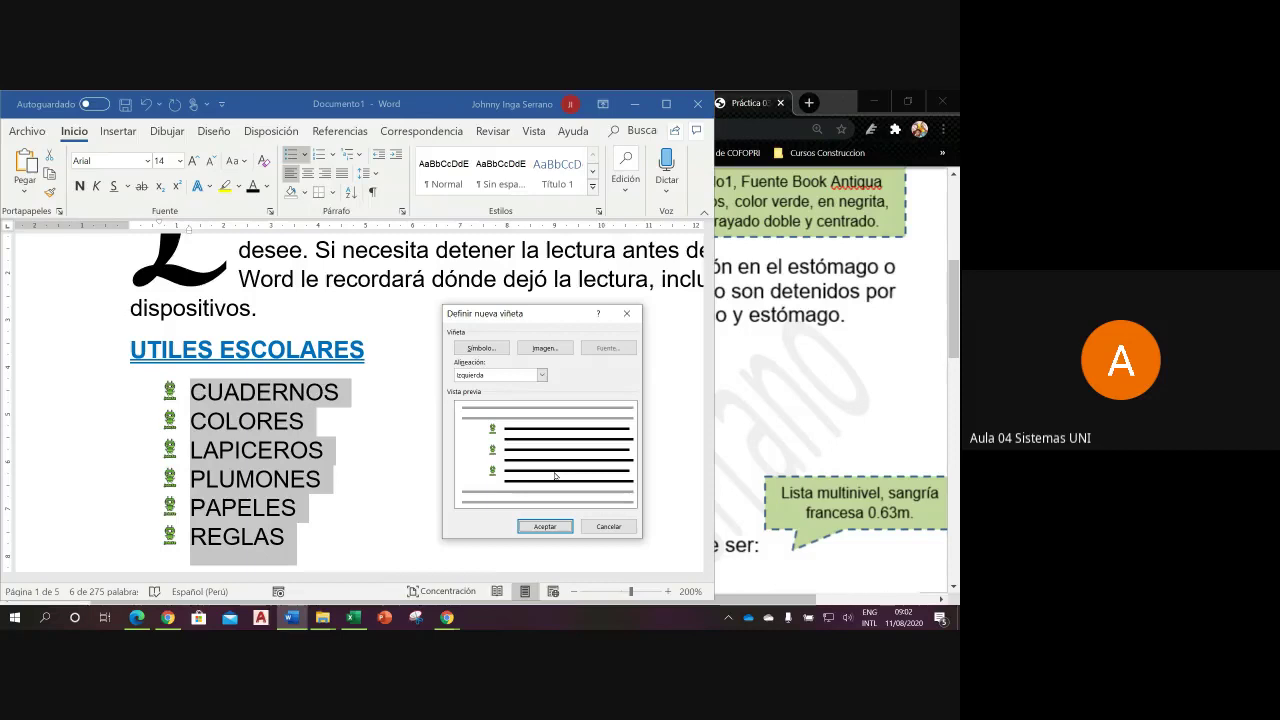
{"action": "left_click", "coordinate": [489, 350]}
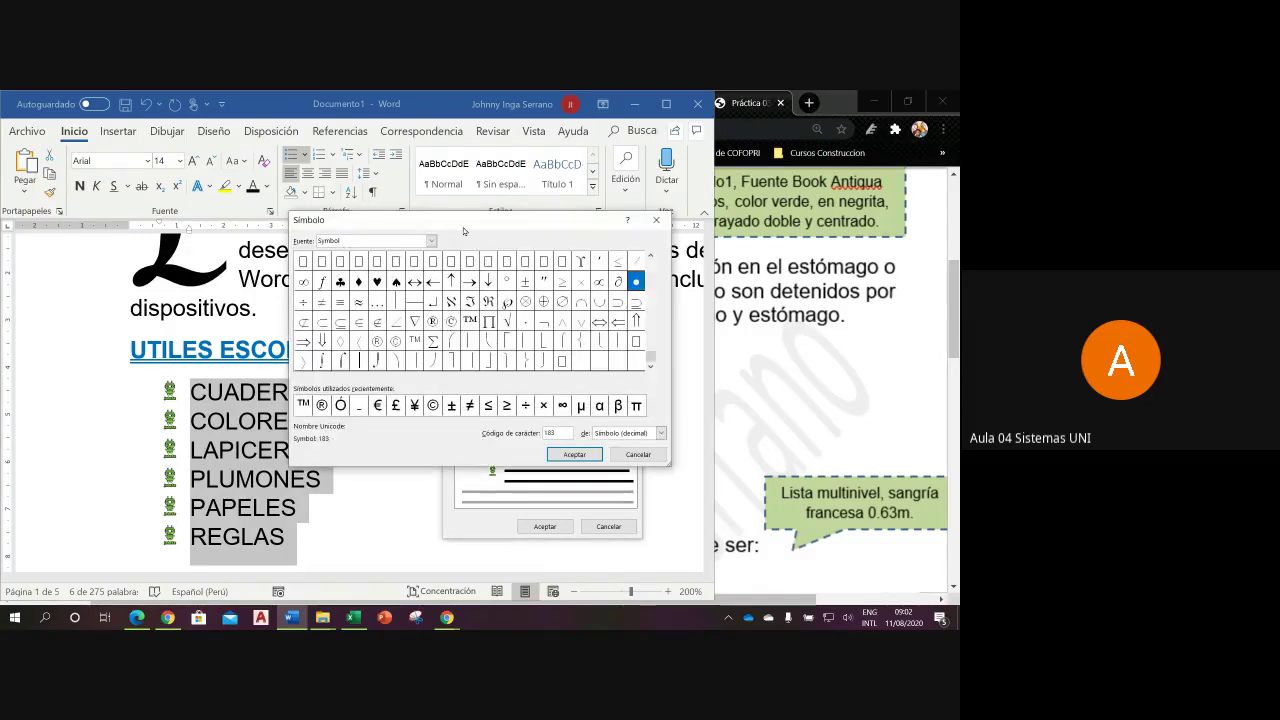
{"action": "left_click_drag", "start_coordinate": [471, 229], "coordinate": [482, 242]}
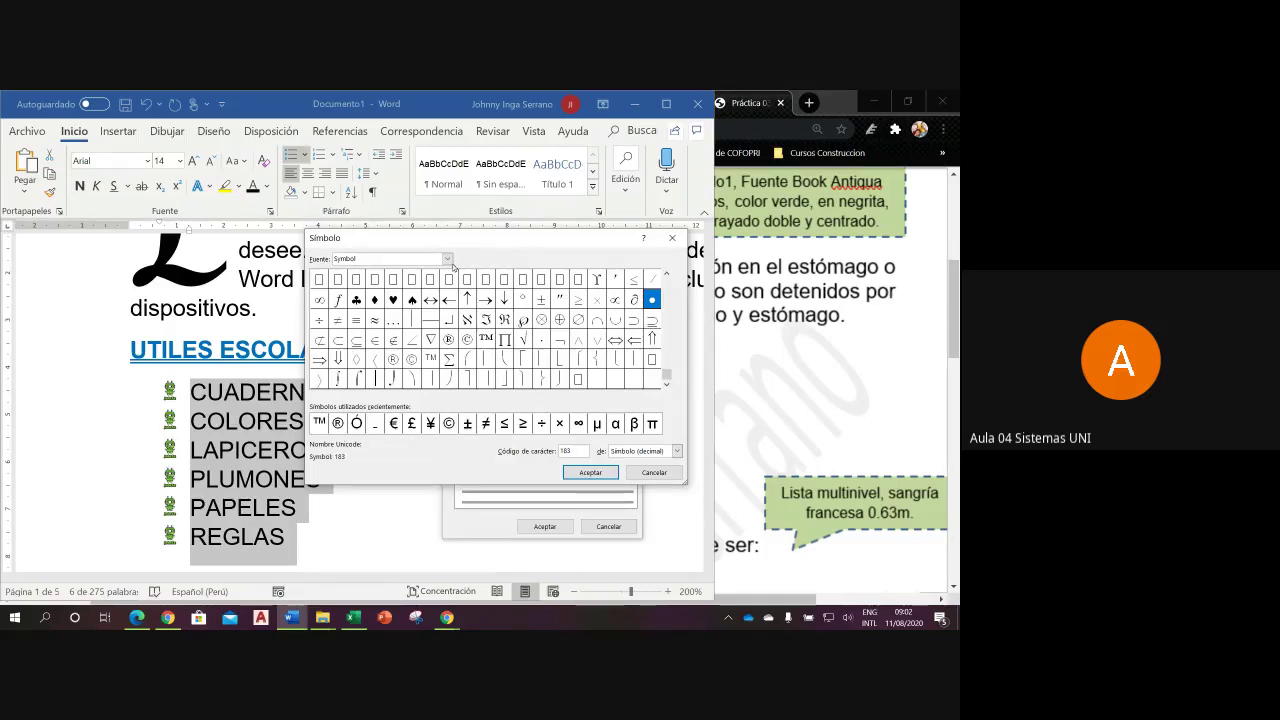
- Switch the symbol font to Wingdings
{"action": "left_click", "coordinate": [448, 260]}
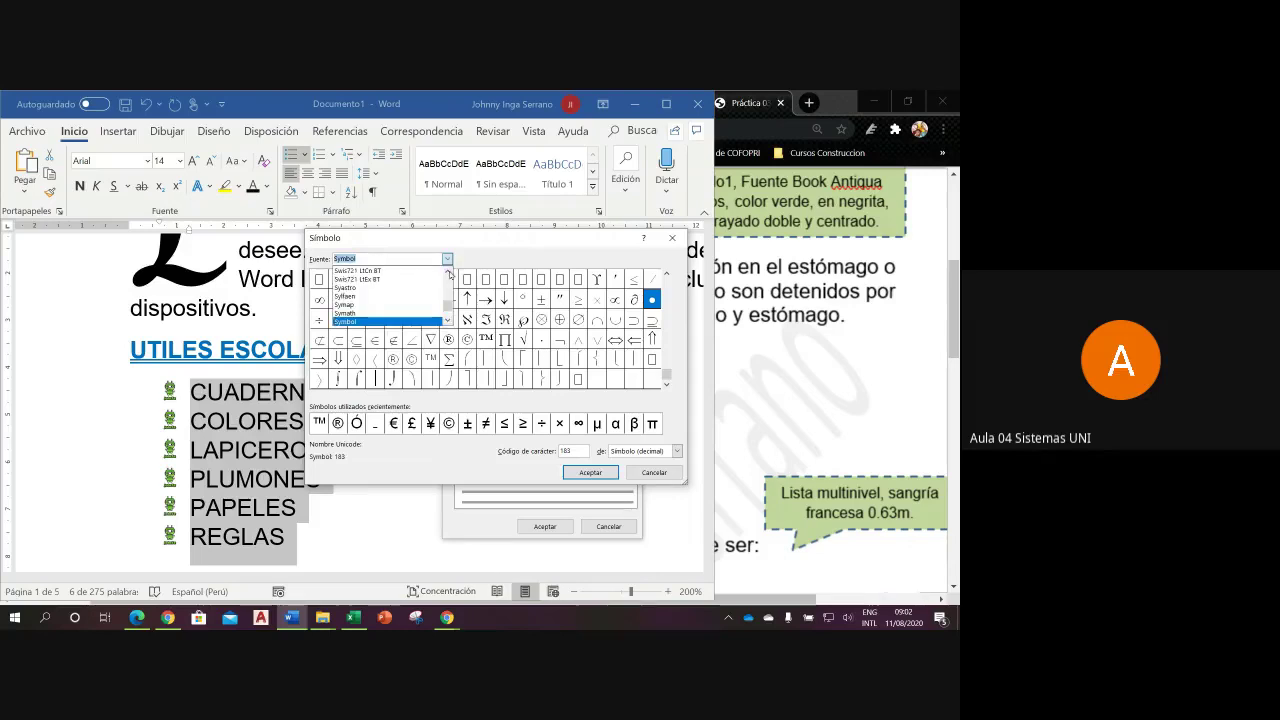
{"action": "scroll", "coordinate": [448, 290], "scroll_direction": "up", "scroll_amount": 2}
{"action": "scroll", "coordinate": [448, 320], "scroll_direction": "down", "scroll_amount": 2}
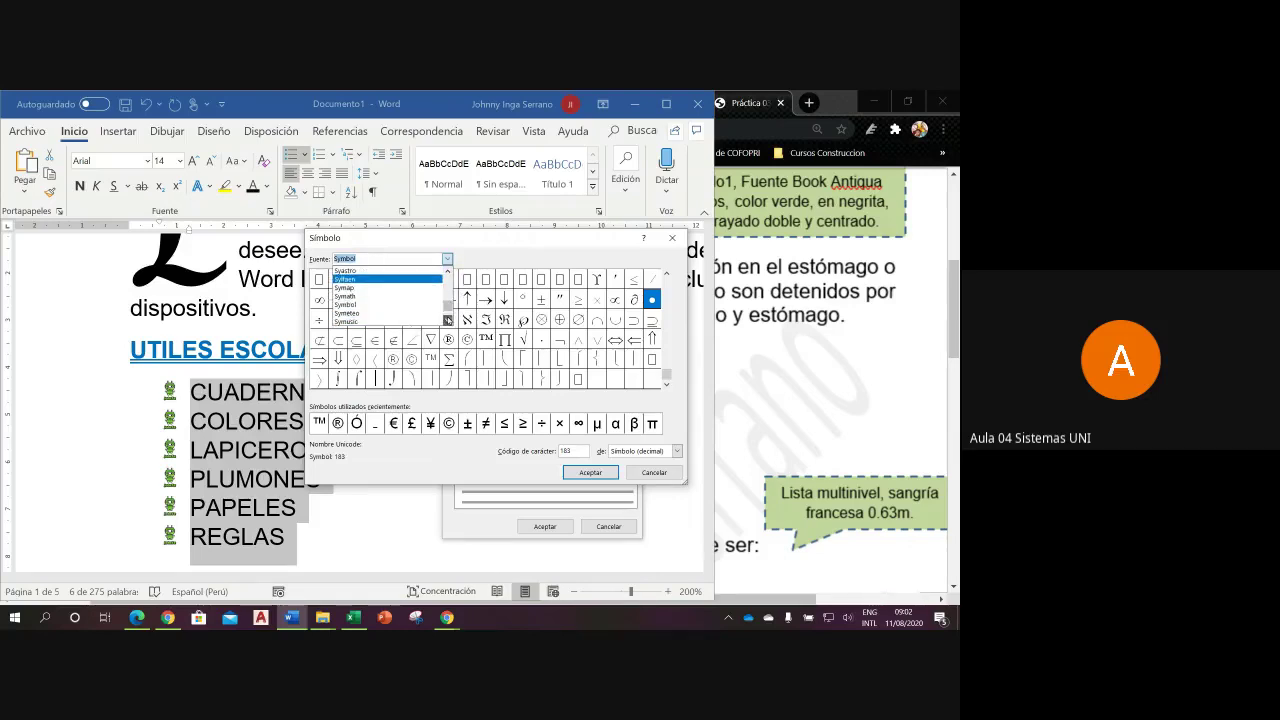
{"action": "scroll", "coordinate": [448, 320], "scroll_direction": "down", "scroll_amount": 2}
{"action": "scroll", "coordinate": [448, 320], "scroll_direction": "down", "scroll_amount": 2}
{"action": "scroll", "coordinate": [448, 320], "scroll_direction": "down", "scroll_amount": 1}
{"action": "scroll", "coordinate": [448, 320], "scroll_direction": "down", "scroll_amount": 1}
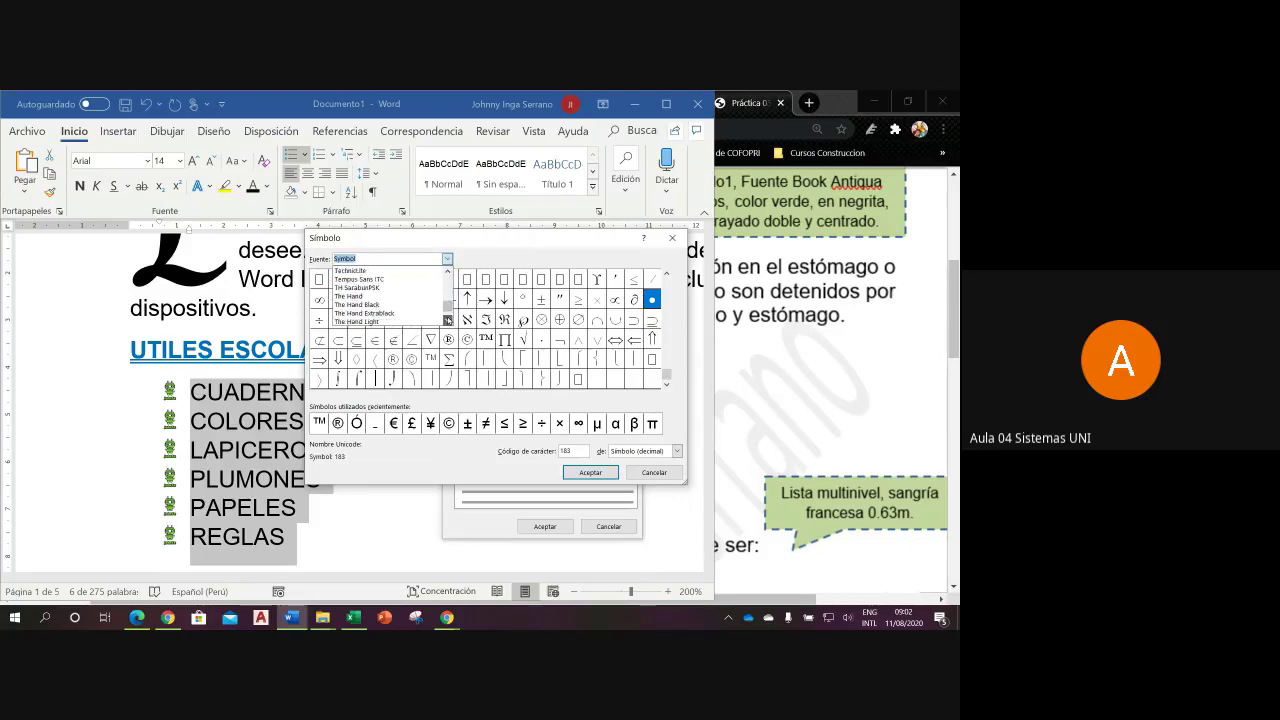
{"action": "scroll", "coordinate": [448, 320], "scroll_direction": "down", "scroll_amount": 1}
{"action": "scroll", "coordinate": [448, 320], "scroll_direction": "down", "scroll_amount": 1}
{"action": "scroll", "coordinate": [448, 320], "scroll_direction": "down", "scroll_amount": 1}
{"action": "scroll", "coordinate": [448, 320], "scroll_direction": "down", "scroll_amount": 1}
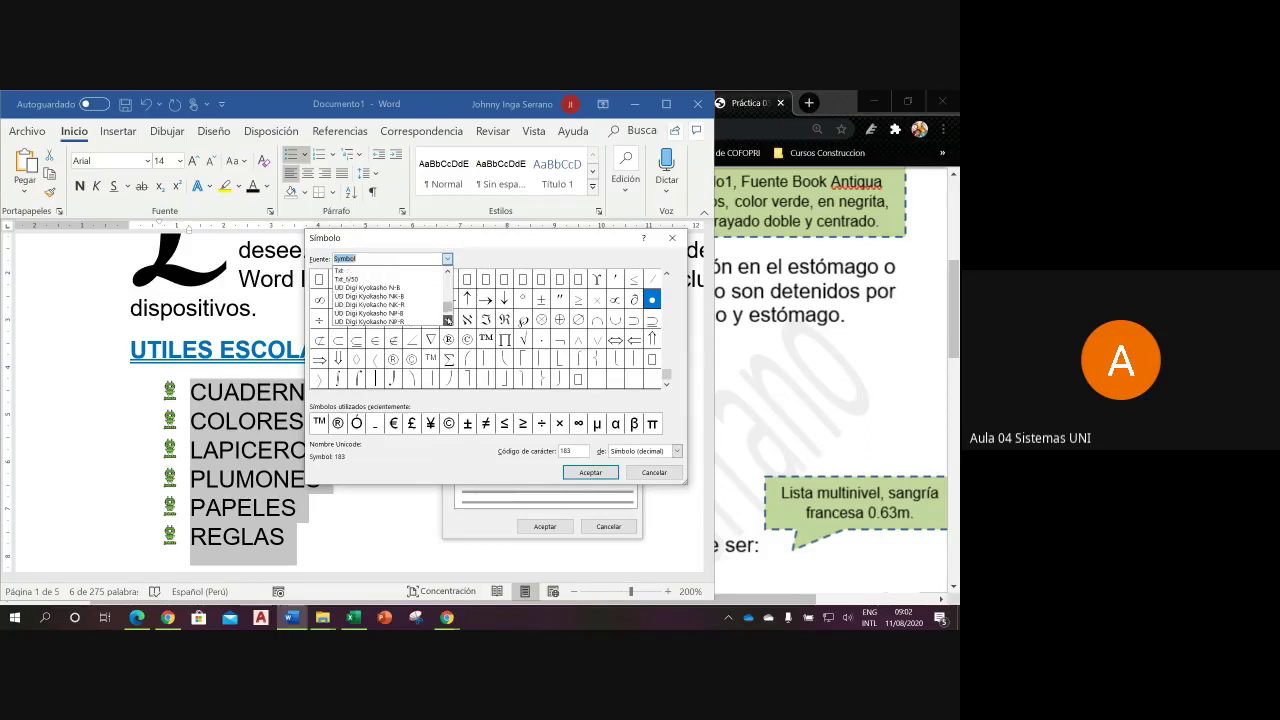
{"action": "scroll", "coordinate": [448, 320], "scroll_direction": "down", "scroll_amount": 1}
{"action": "scroll", "coordinate": [448, 320], "scroll_direction": "down", "scroll_amount": 1}
{"action": "scroll", "coordinate": [448, 320], "scroll_direction": "down", "scroll_amount": 1}
{"action": "scroll", "coordinate": [448, 320], "scroll_direction": "down", "scroll_amount": 1}
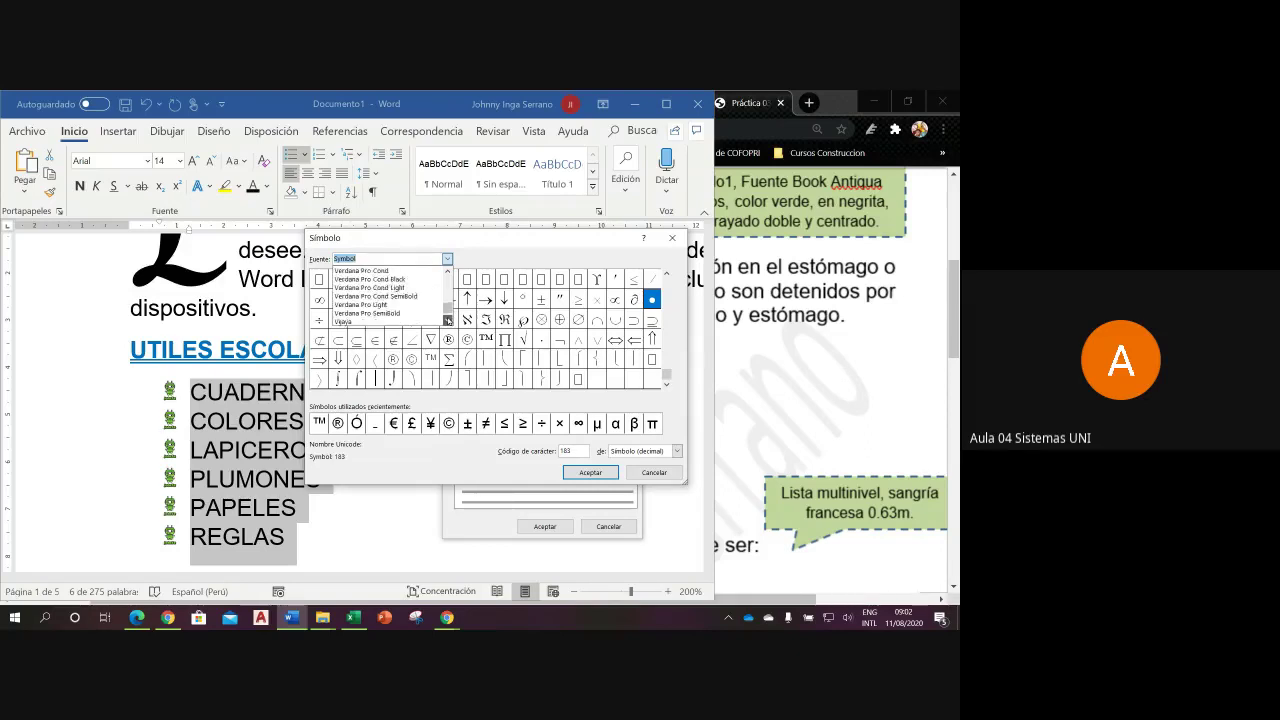
{"action": "scroll", "coordinate": [448, 320], "scroll_direction": "down", "scroll_amount": 1}
{"action": "scroll", "coordinate": [448, 320], "scroll_direction": "down", "scroll_amount": 1}
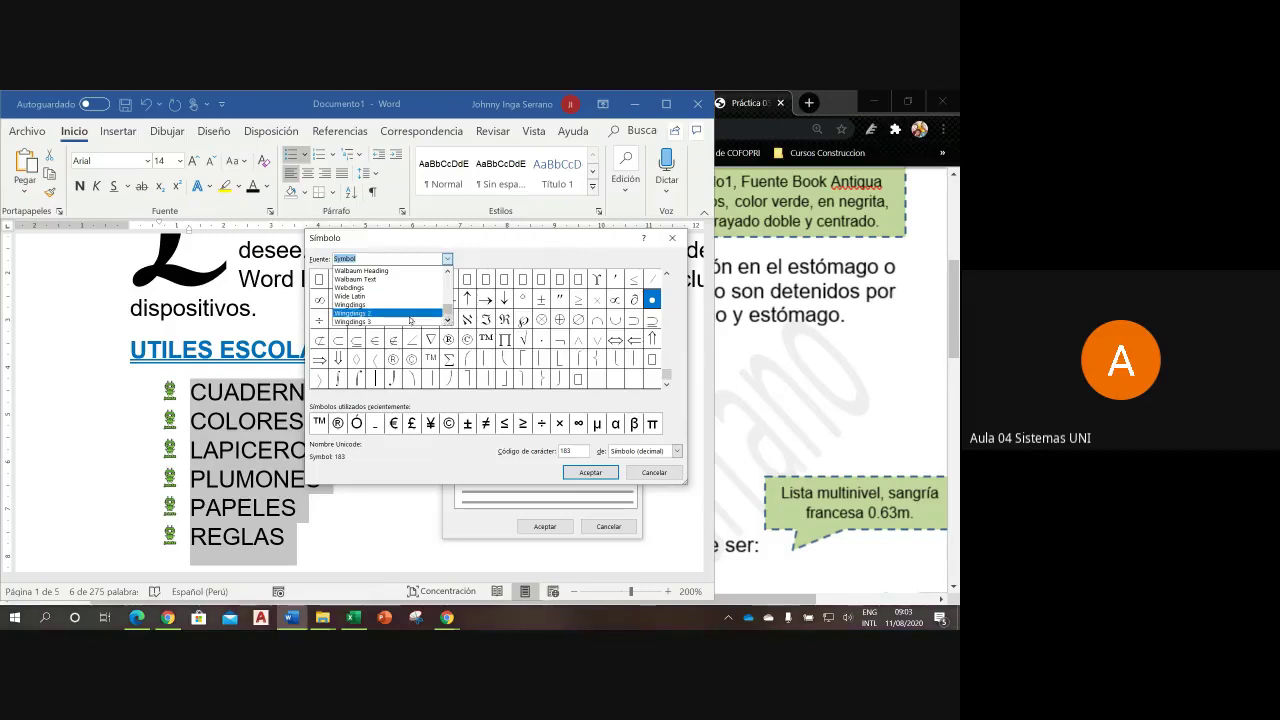
{"action": "left_click", "coordinate": [358, 304]}
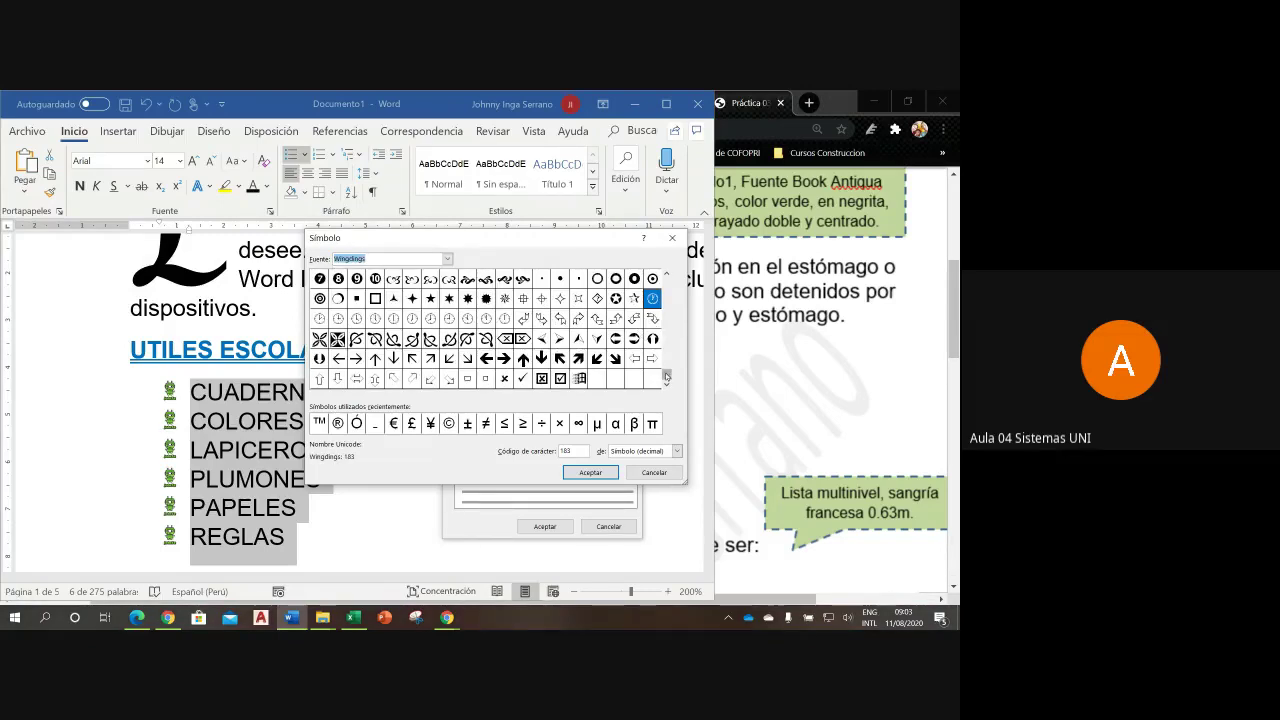
- Pick the Wingdings pencil glyph and confirm it as the bullet for all six items
{"action": "left_click_drag", "start_coordinate": [667, 374], "coordinate": [675, 282]}
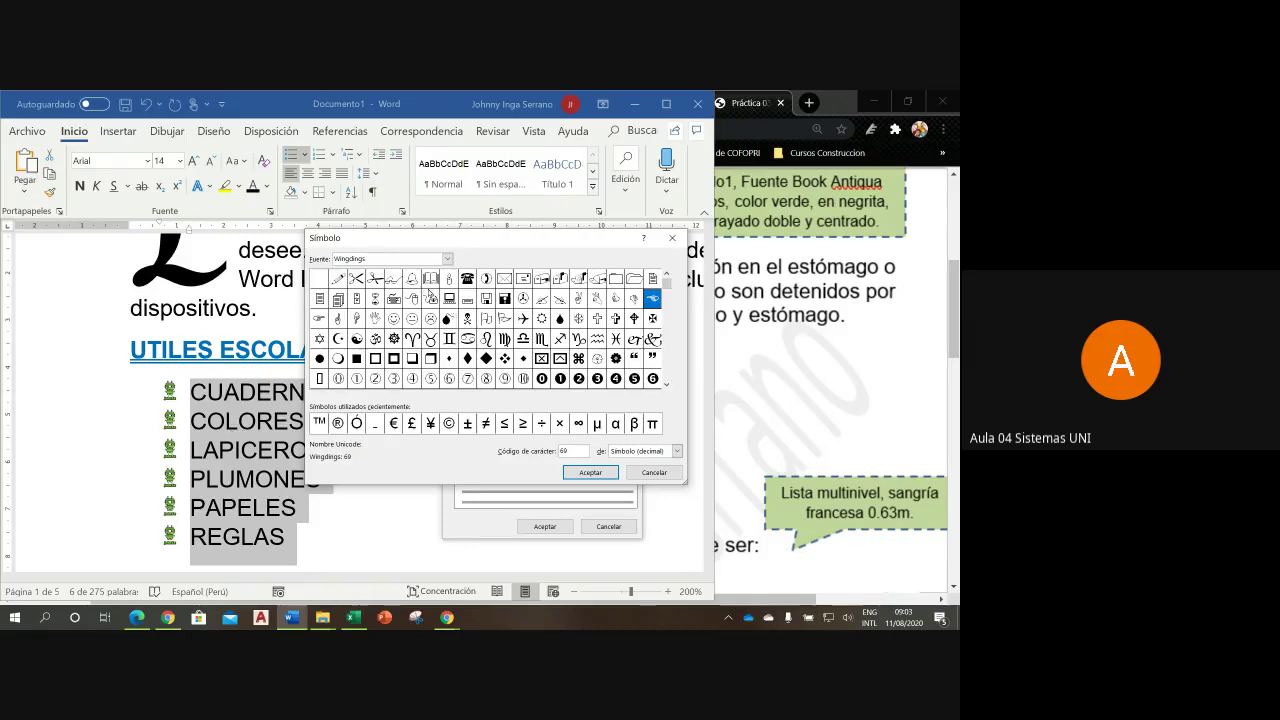
{"action": "left_click", "coordinate": [340, 280]}
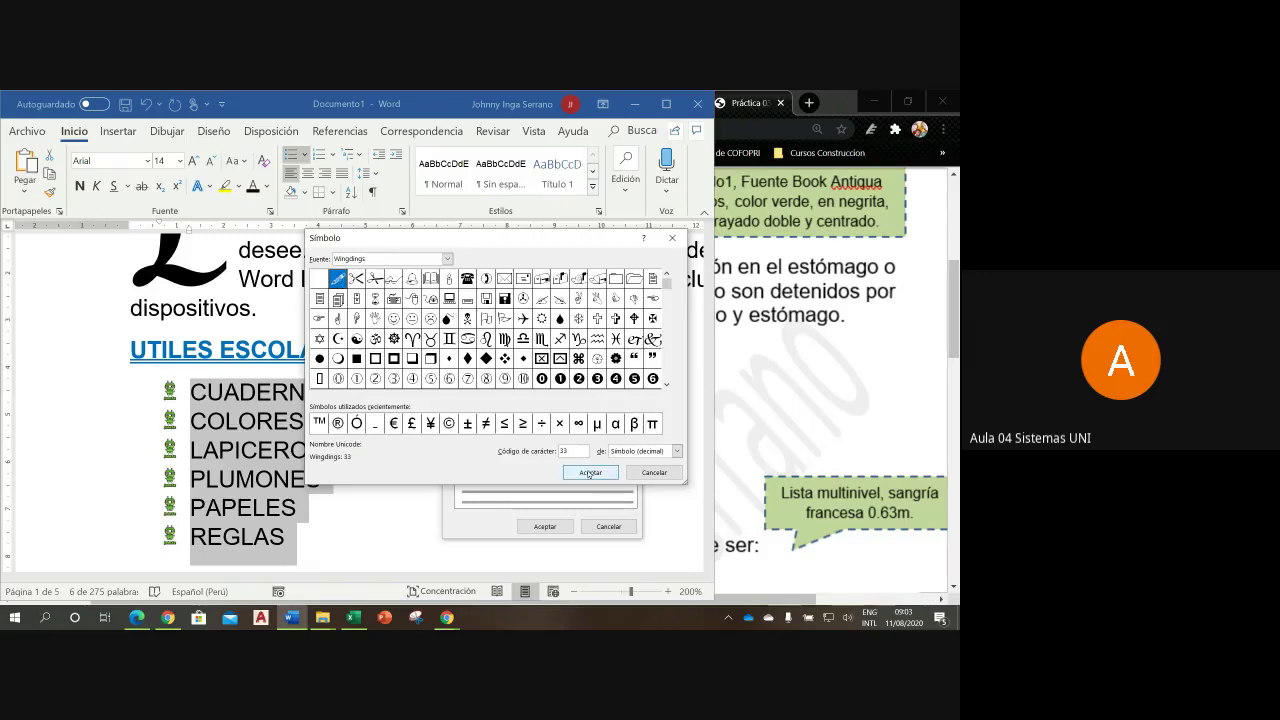
{"action": "left_click", "coordinate": [588, 473]}
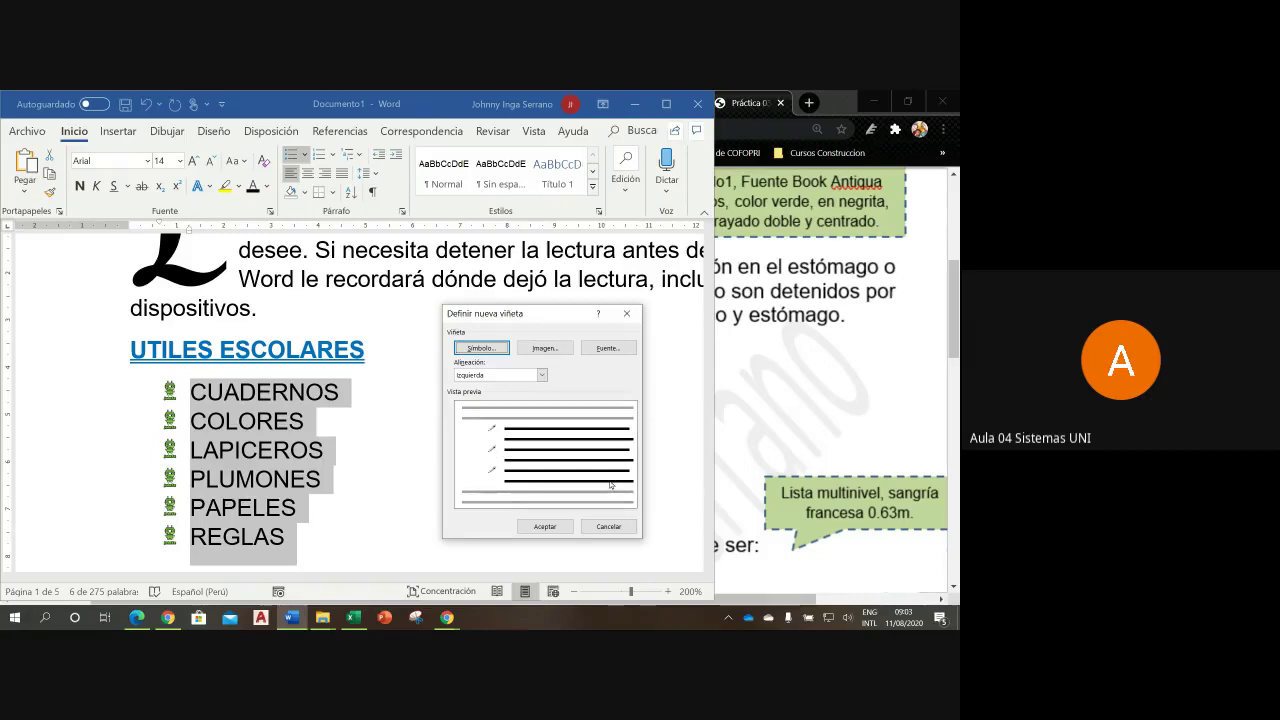
{"action": "left_click", "coordinate": [548, 527]}
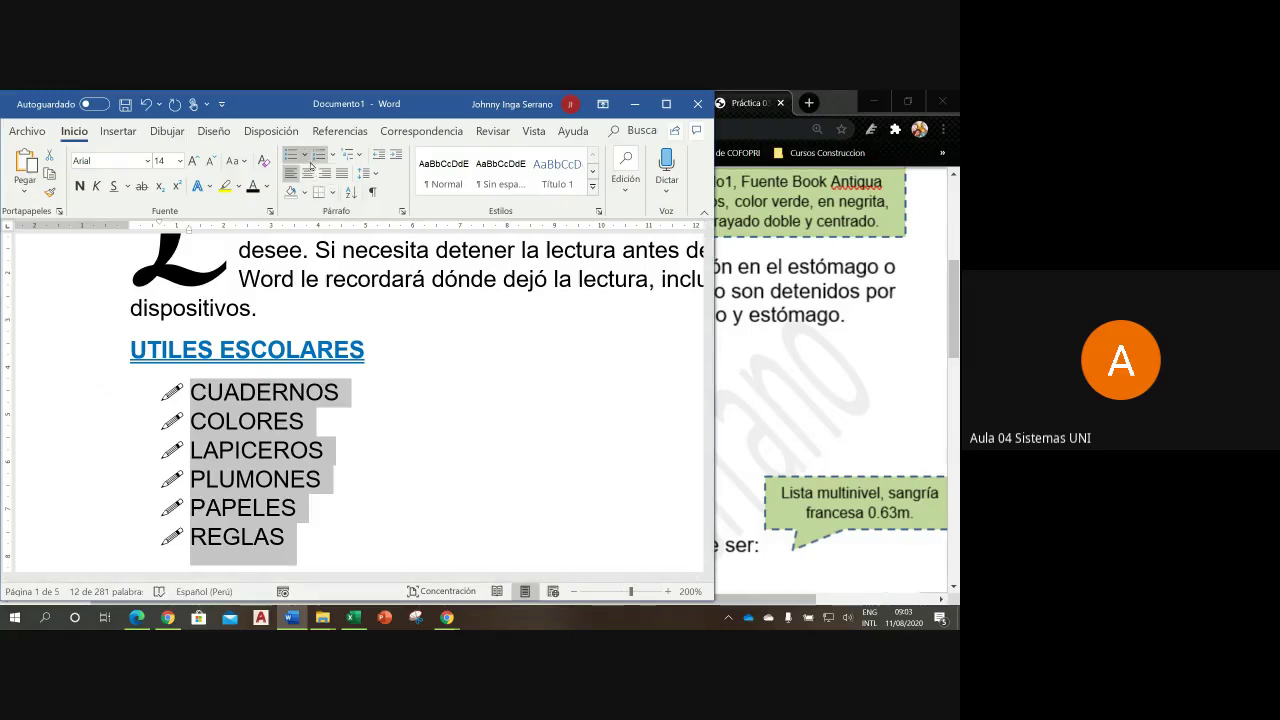
- Give the pencil bullets a 12 pt size and blue font colour
{"action": "left_click", "coordinate": [305, 156]}
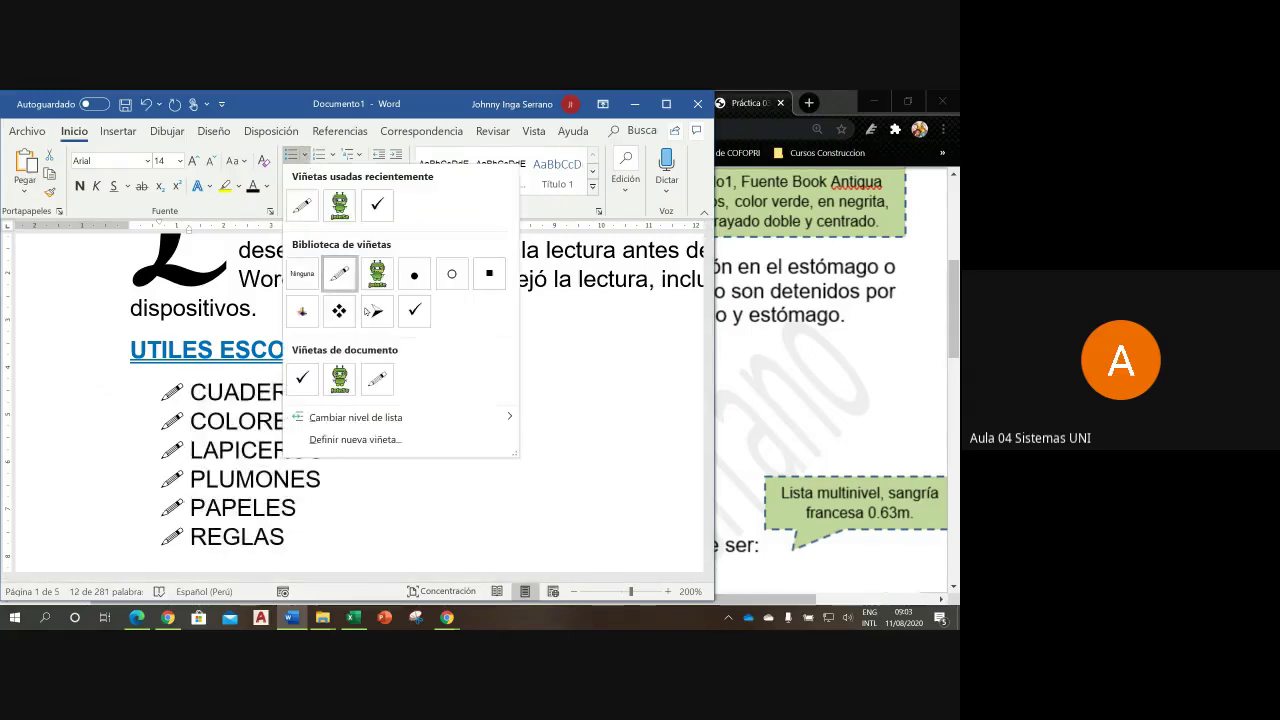
{"action": "left_click", "coordinate": [395, 440]}
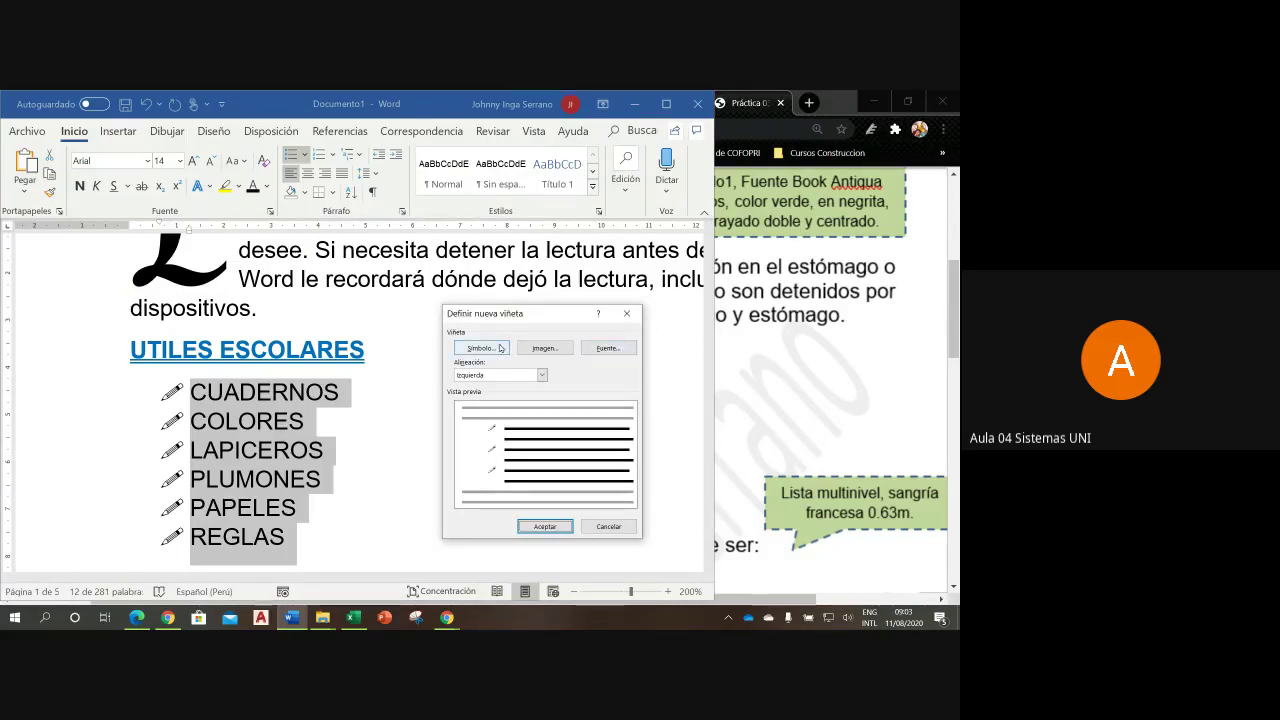
{"action": "left_click", "coordinate": [613, 350]}
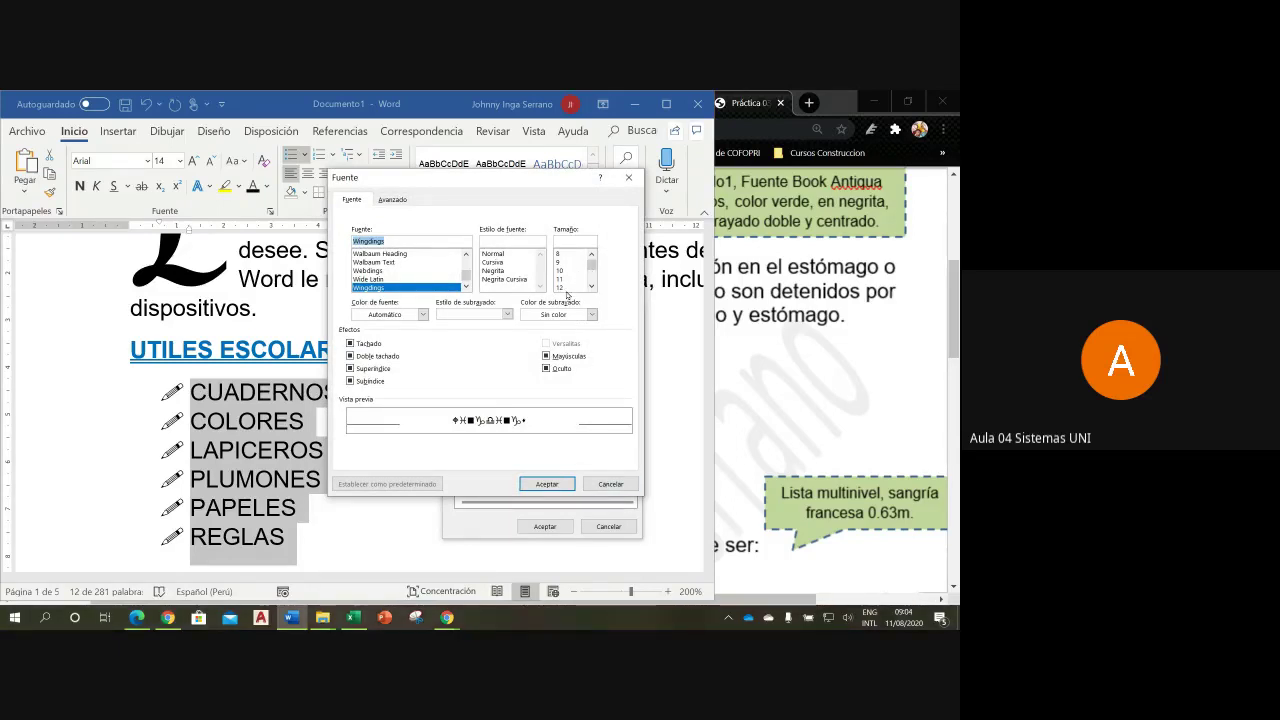
{"action": "left_click", "coordinate": [565, 288]}
{"action": "left_click", "coordinate": [423, 315]}
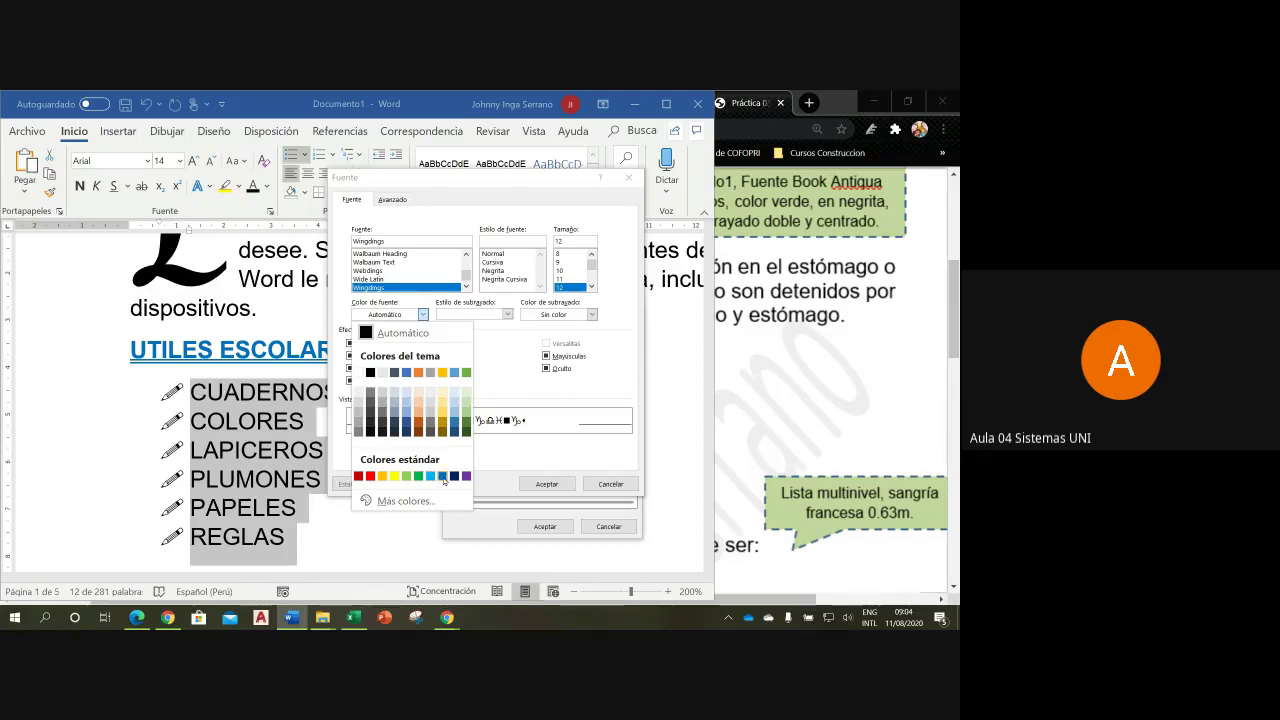
{"action": "left_click", "coordinate": [442, 476]}
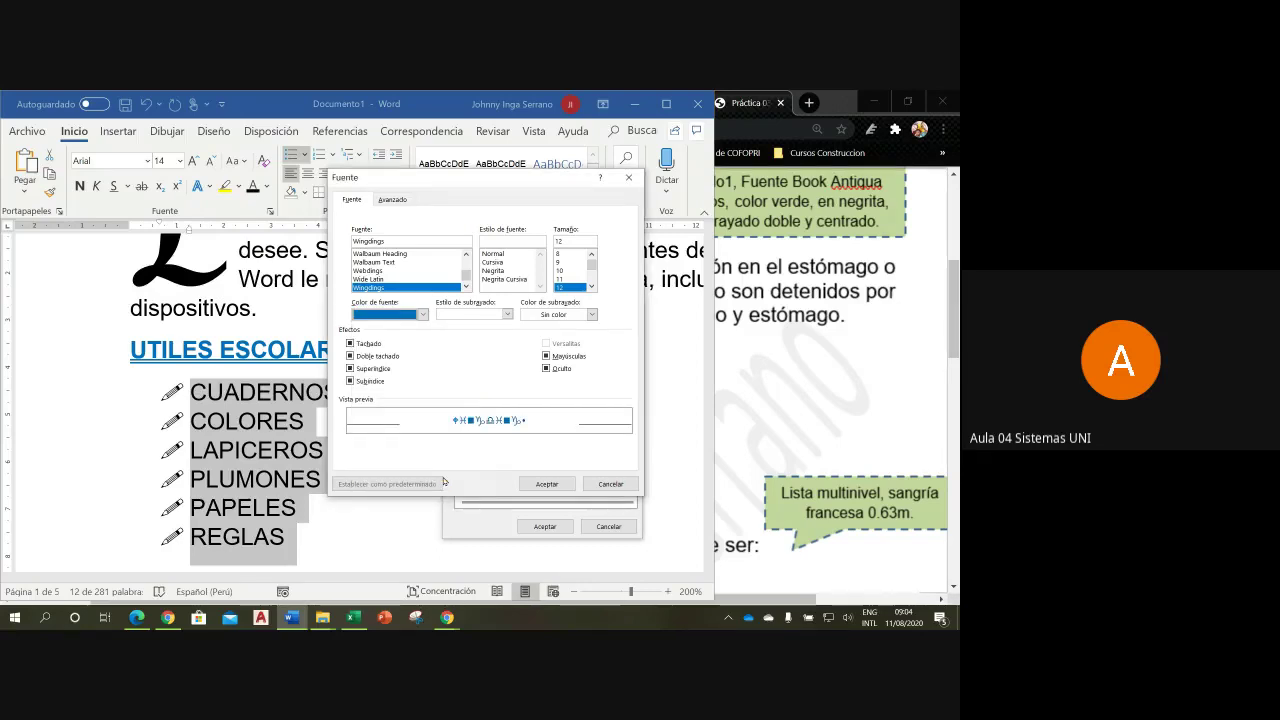
{"action": "left_click", "coordinate": [547, 484]}
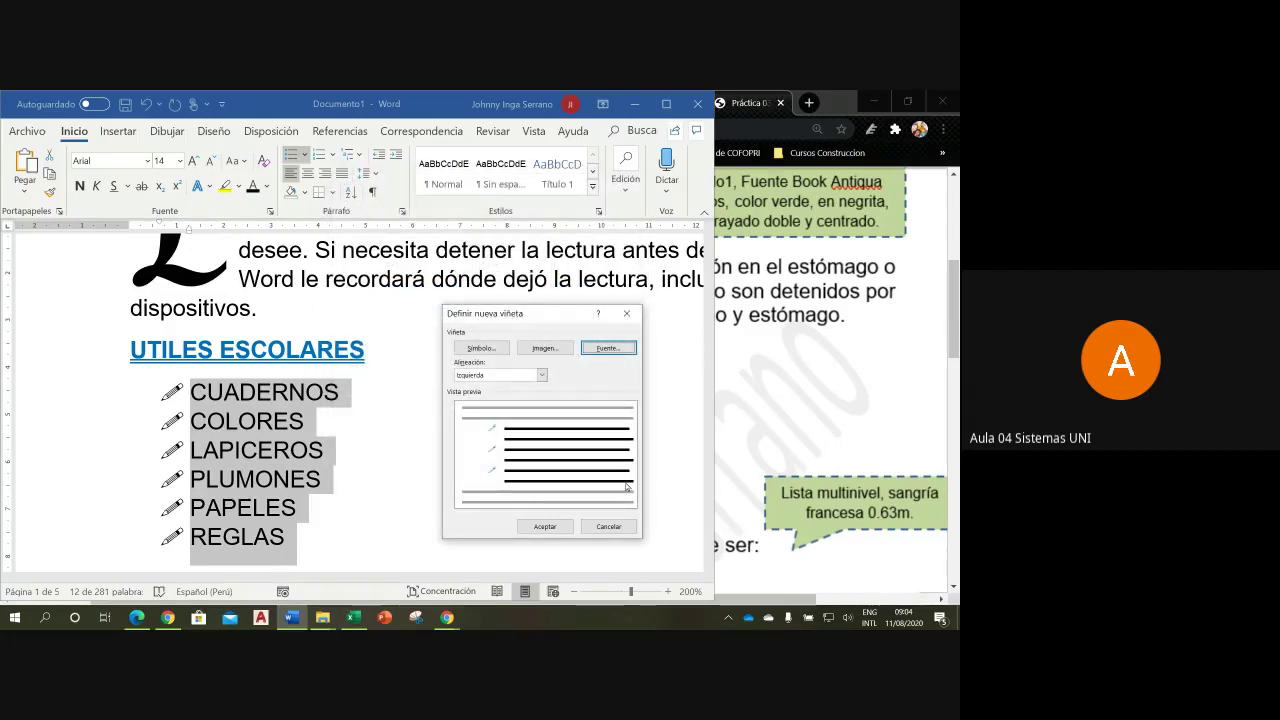
{"action": "left_click", "coordinate": [545, 527]}
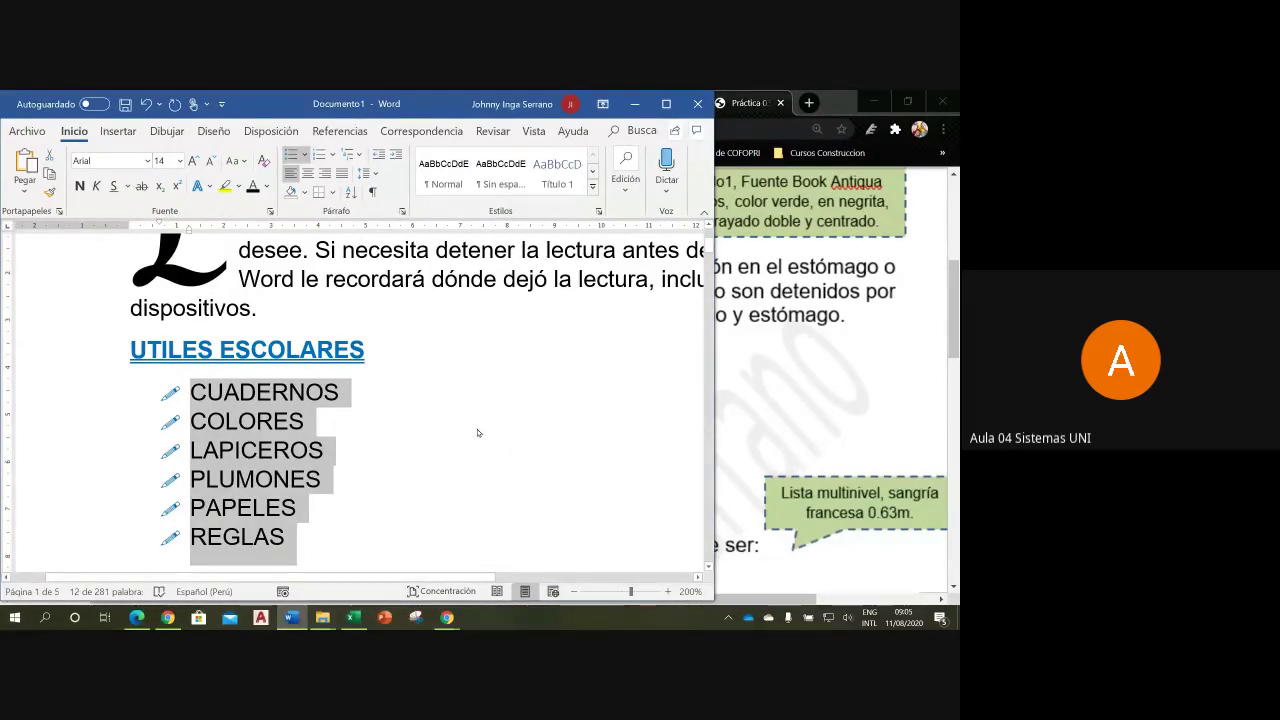
- Deselect the list, check the practice PDF in Chrome, then bring Word back to the front
{"action": "left_click", "coordinate": [371, 406]}
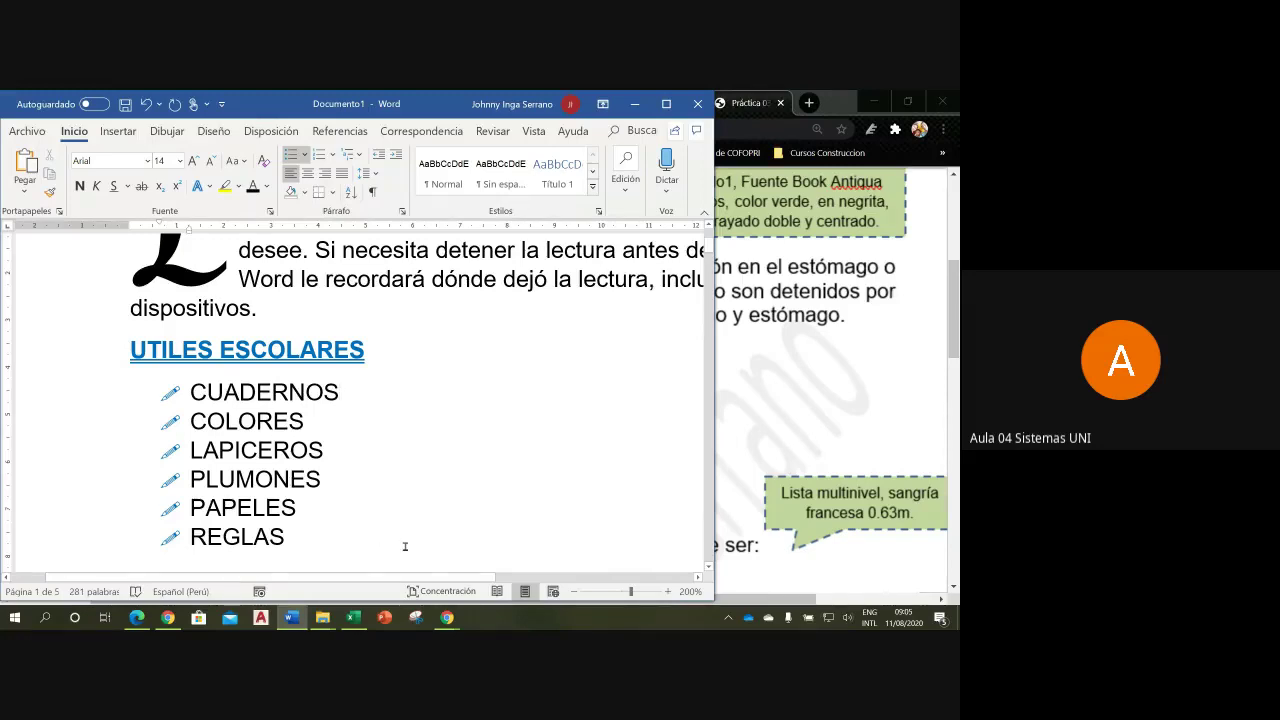
{"action": "mouse_move", "coordinate": [443, 621]}
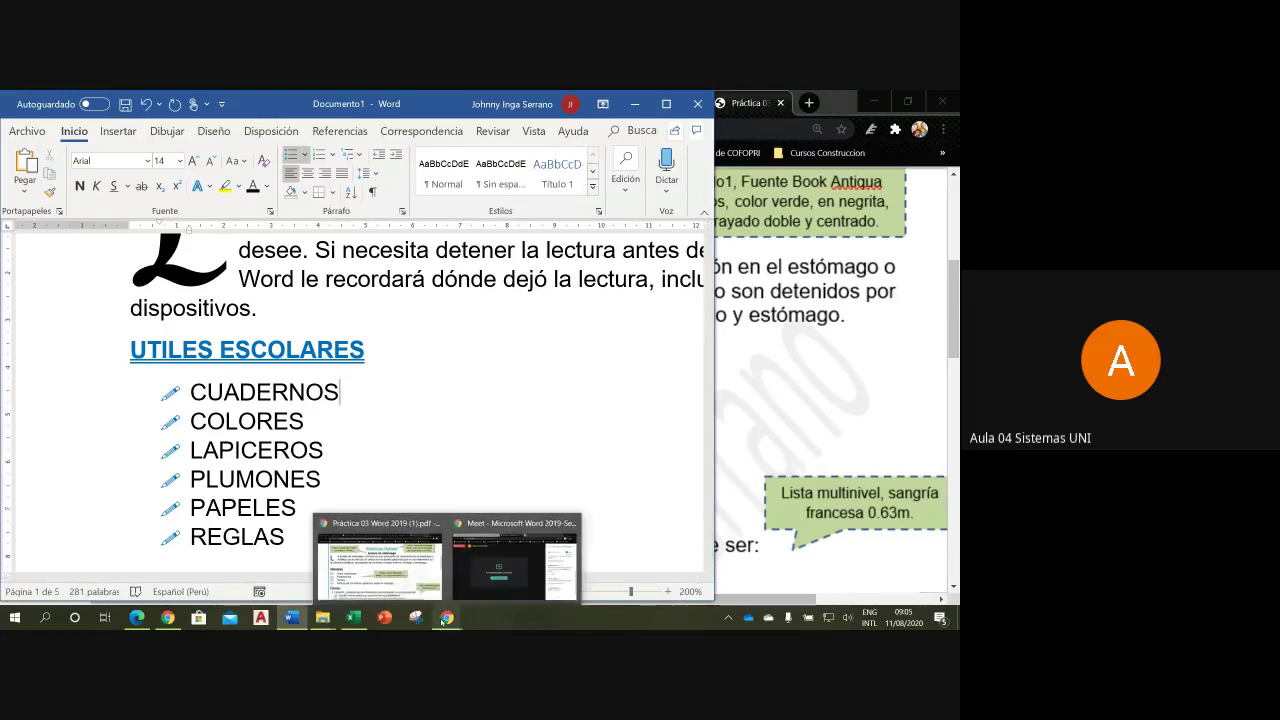
{"action": "left_click", "coordinate": [378, 562]}
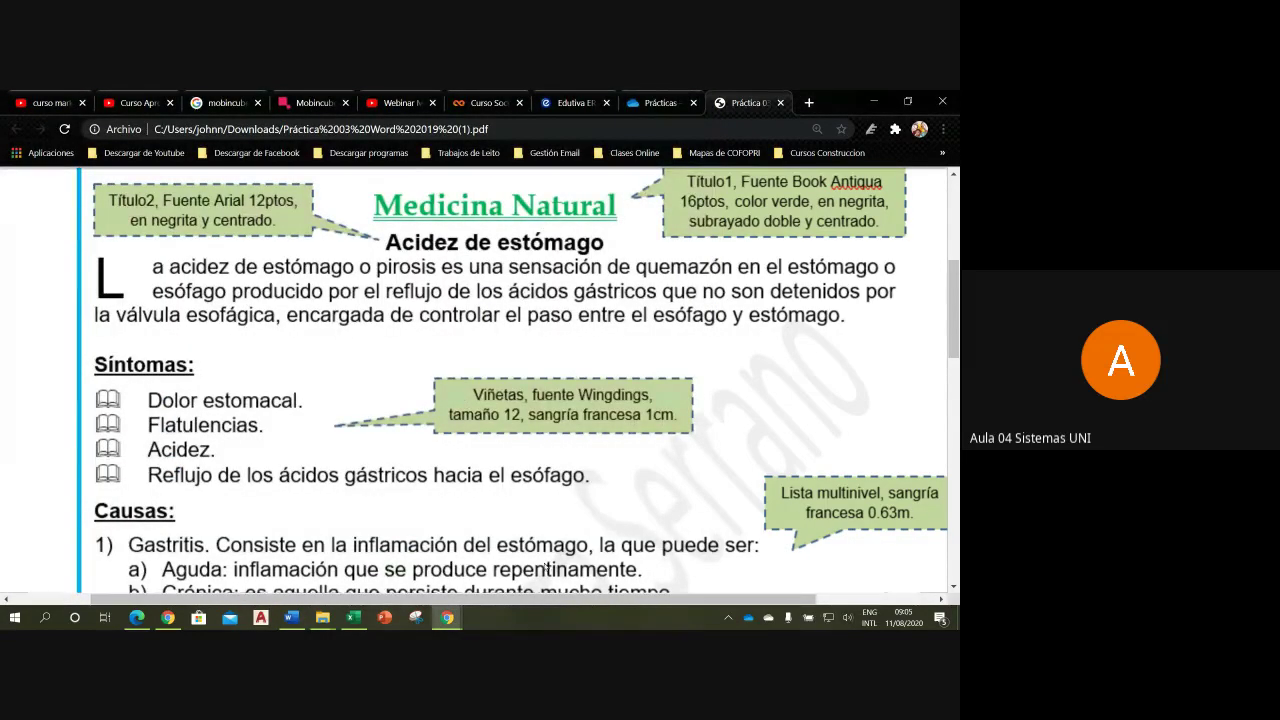
{"action": "mouse_move", "coordinate": [456, 627]}
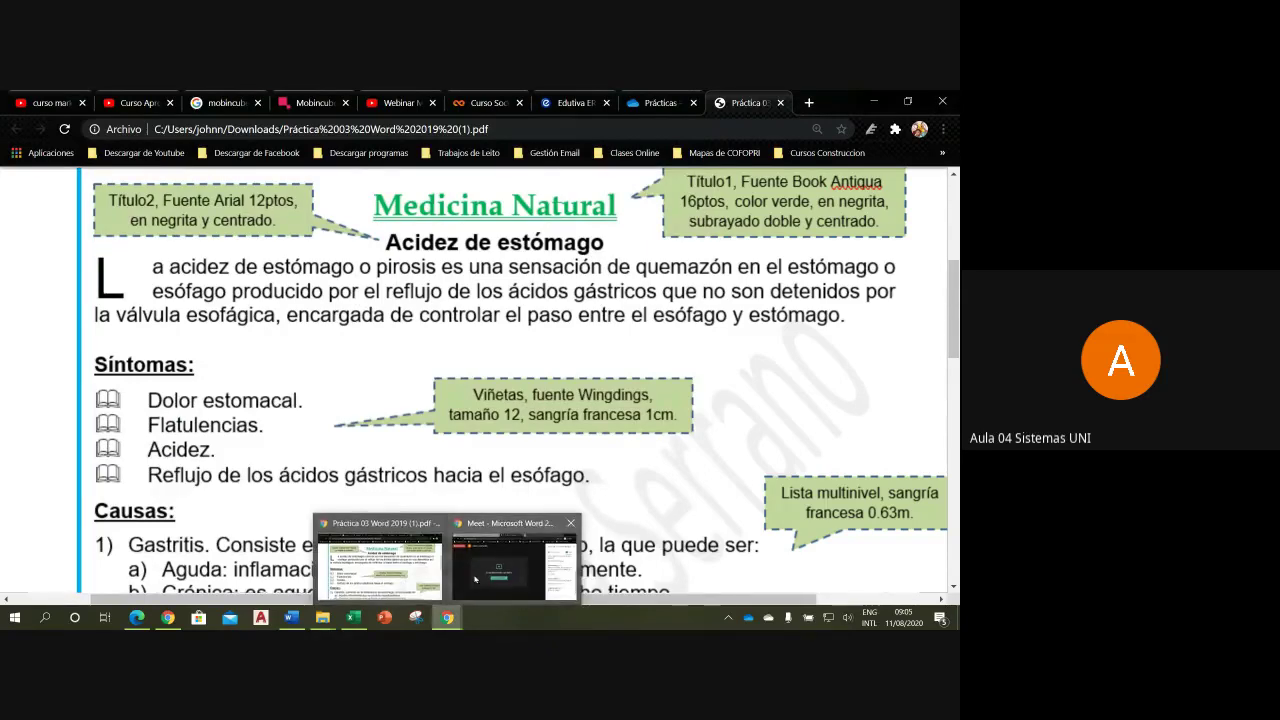
{"action": "left_click", "coordinate": [483, 563]}
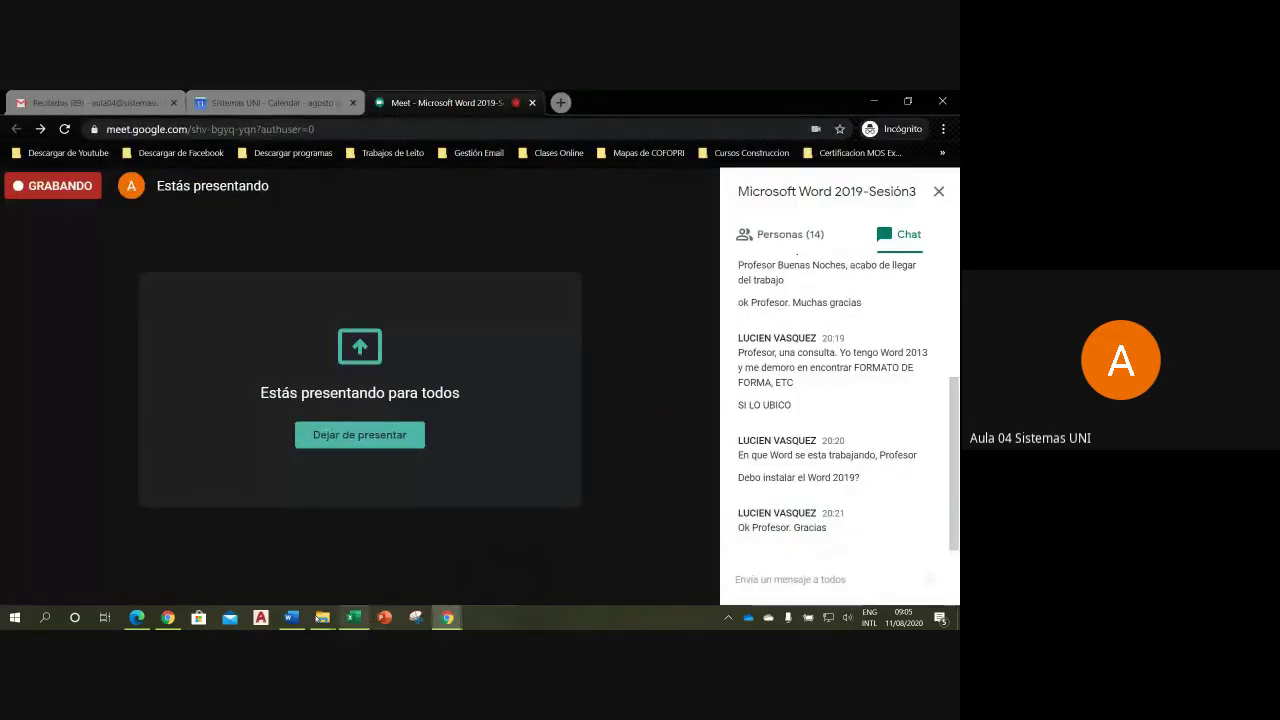
{"action": "left_click", "coordinate": [291, 617]}
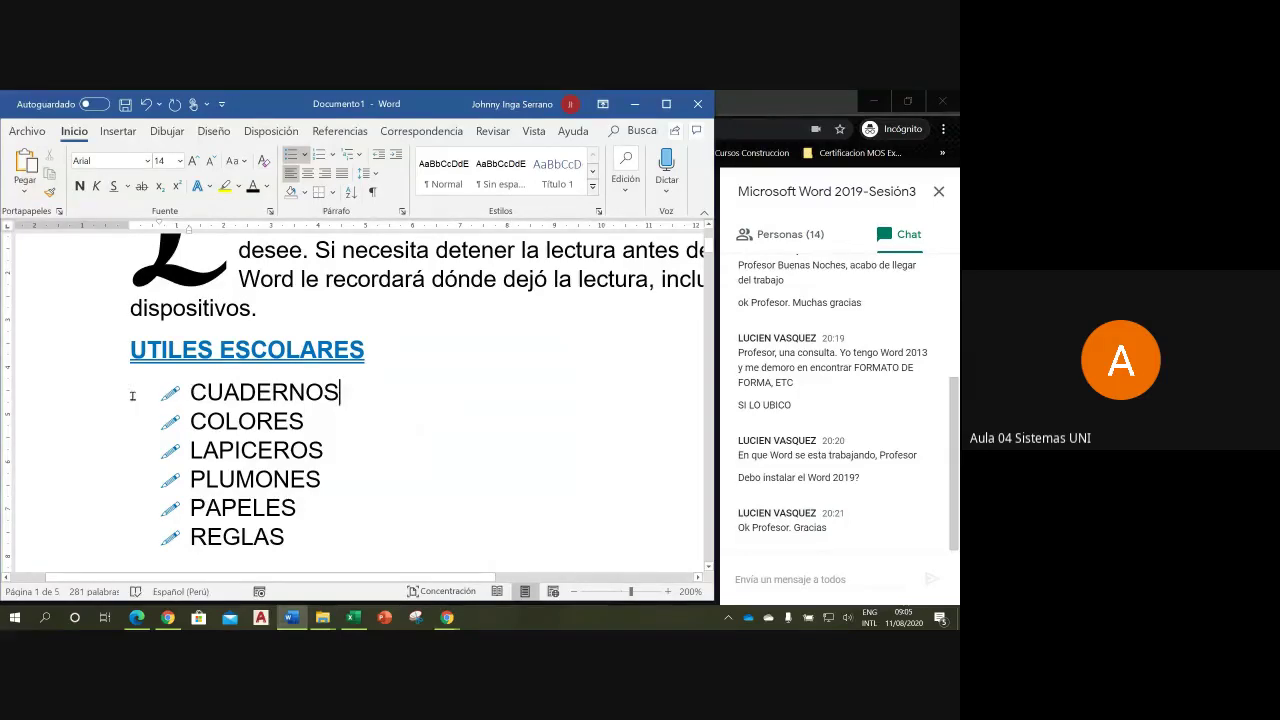
- Select the six list items, CUADERNOS through REGLAS
{"action": "left_click", "coordinate": [132, 393]}
{"action": "mouse_move", "coordinate": [144, 420]}
{"action": "left_mouse_down"}
{"action": "mouse_move", "coordinate": [185, 551]}
{"action": "mouse_move", "coordinate": [286, 535]}
{"action": "left_mouse_up"}
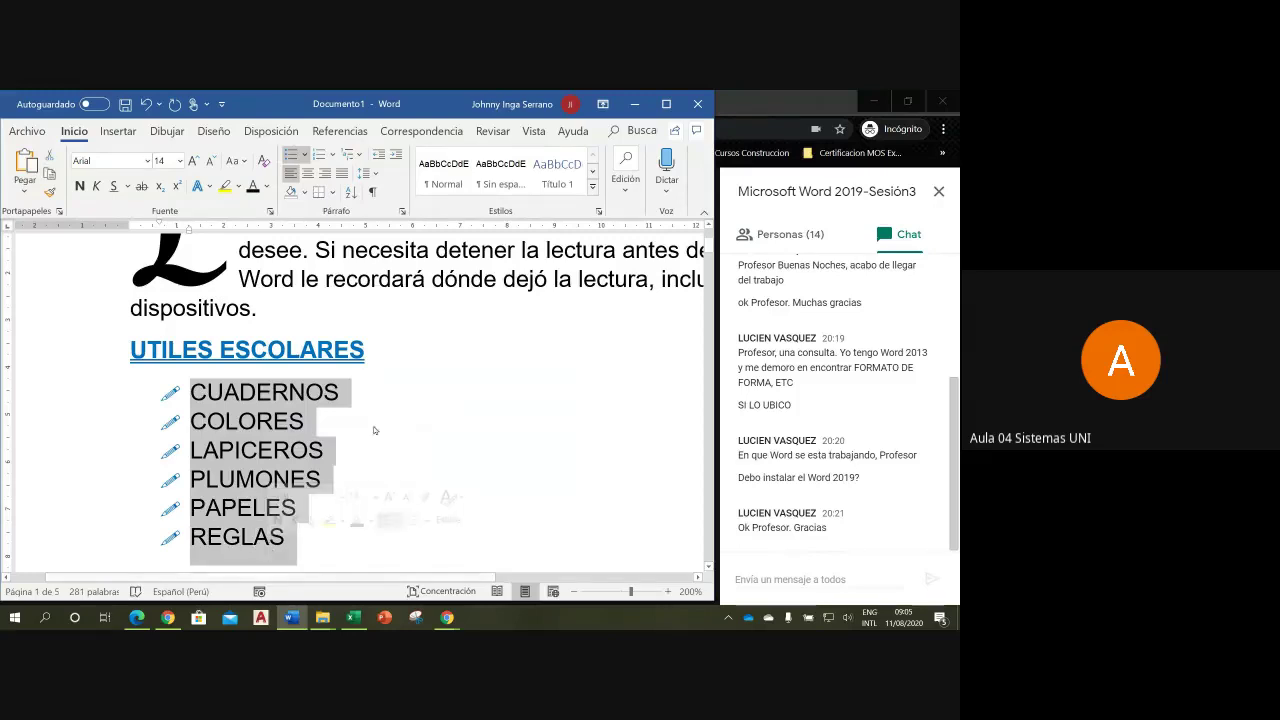
{"action": "left_click", "coordinate": [307, 163]}
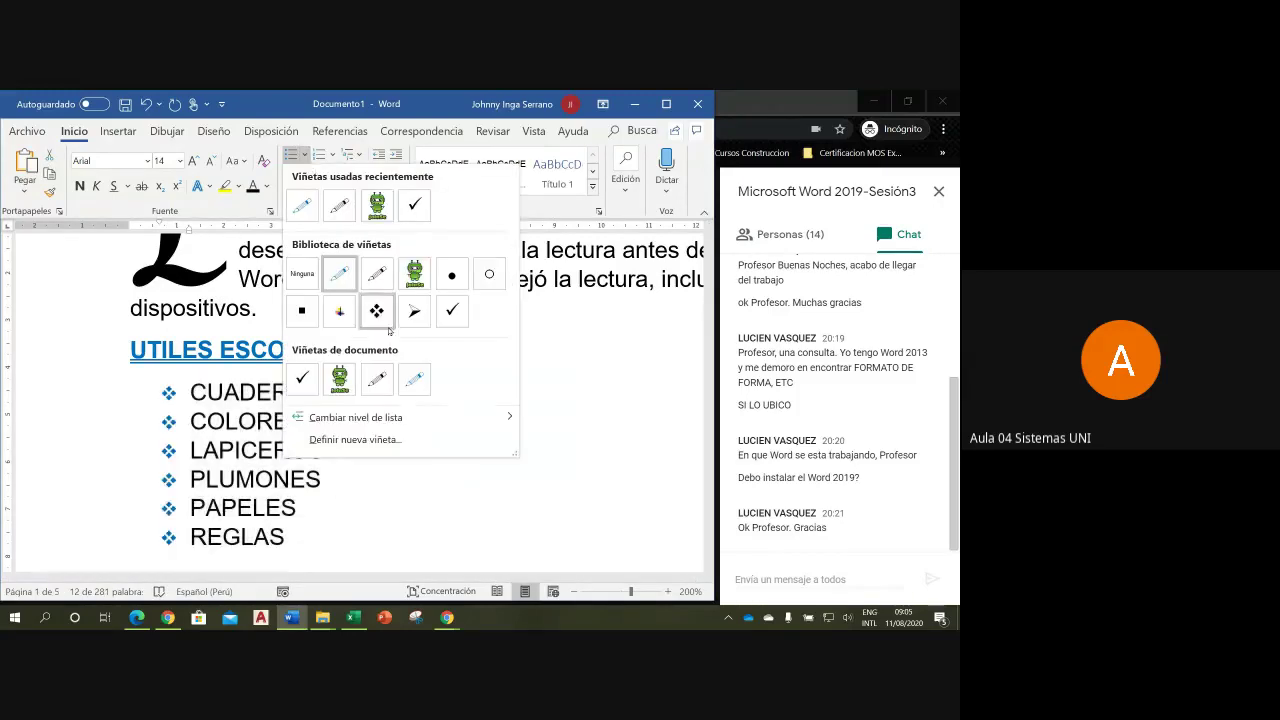
{"action": "left_click", "coordinate": [560, 349]}
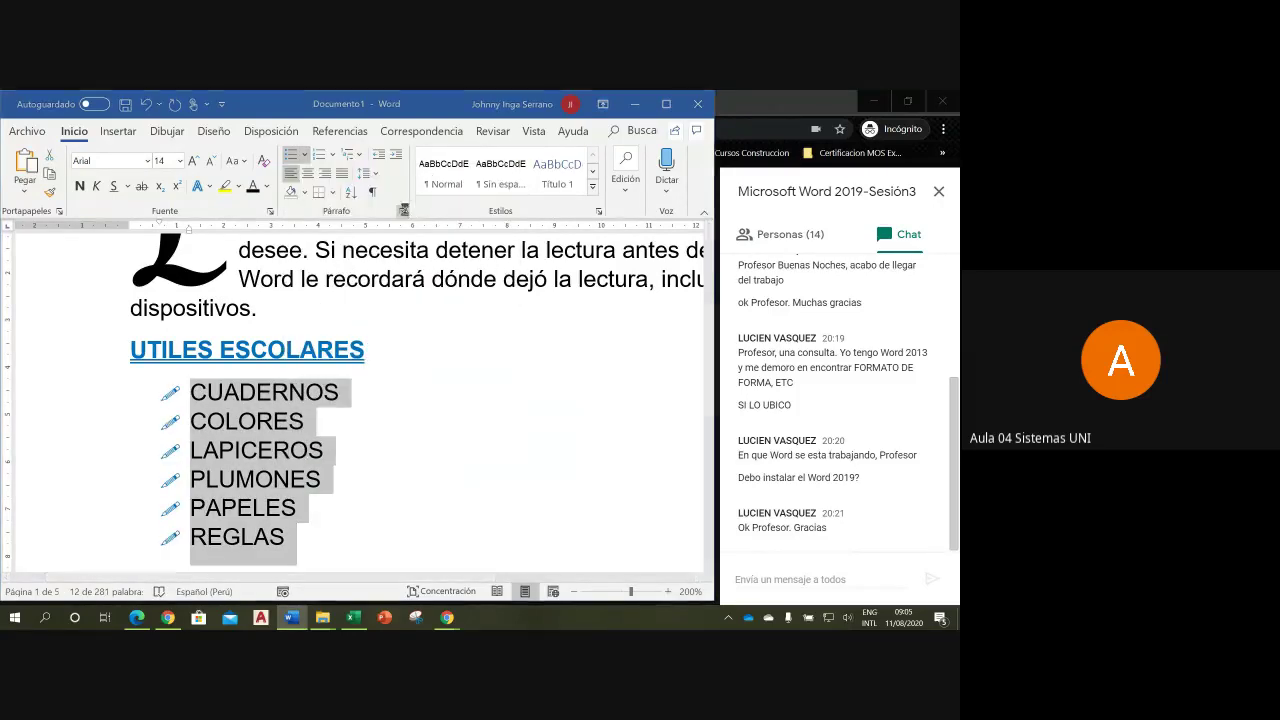
- Change the list's left indent from 0.63 cm to 0 cm
{"action": "left_click", "coordinate": [403, 211]}
{"action": "left_click_drag", "start_coordinate": [450, 365], "coordinate": [417, 364]}
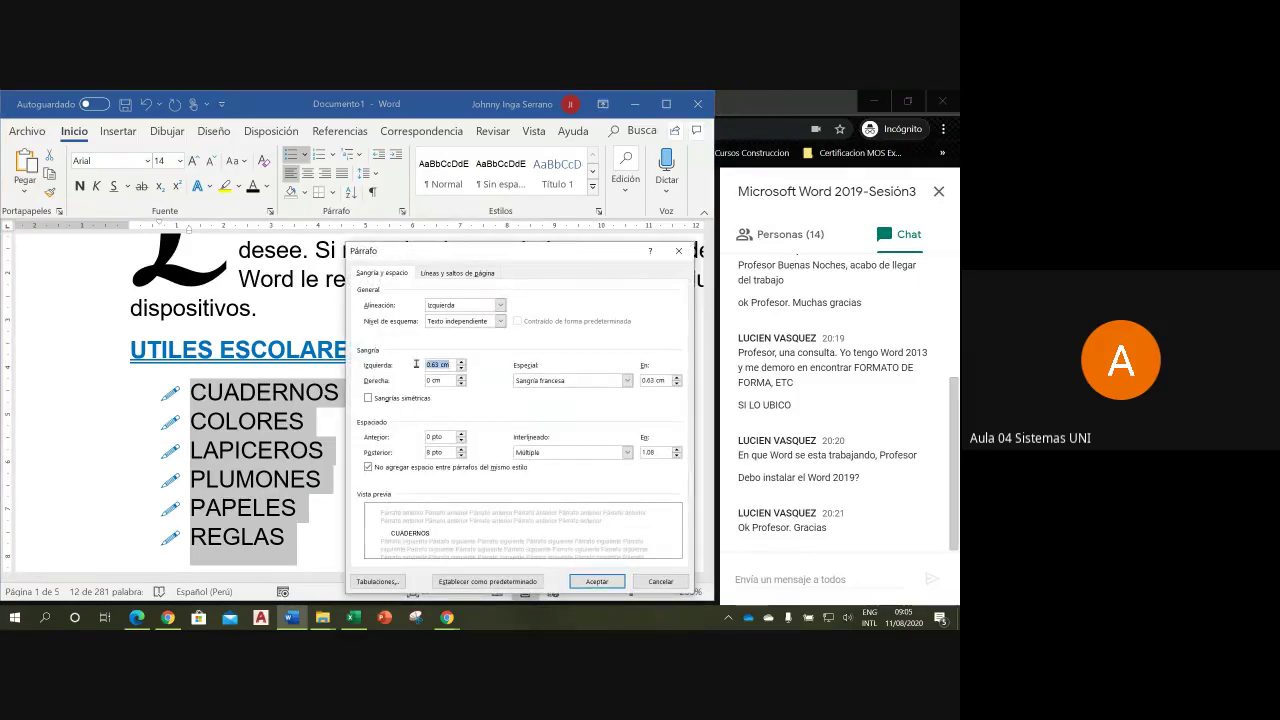
{"action": "type", "text": "0"}
{"action": "left_click", "coordinate": [599, 581]}
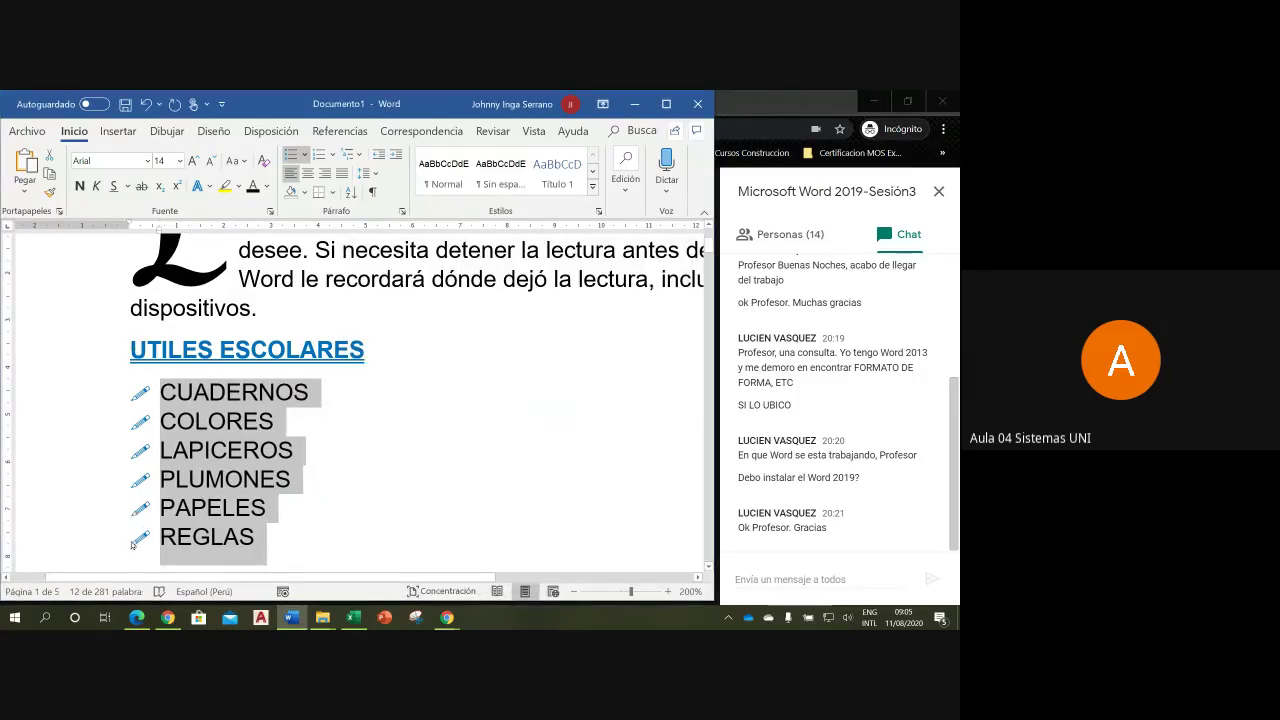
{"action": "left_click", "coordinate": [368, 445]}
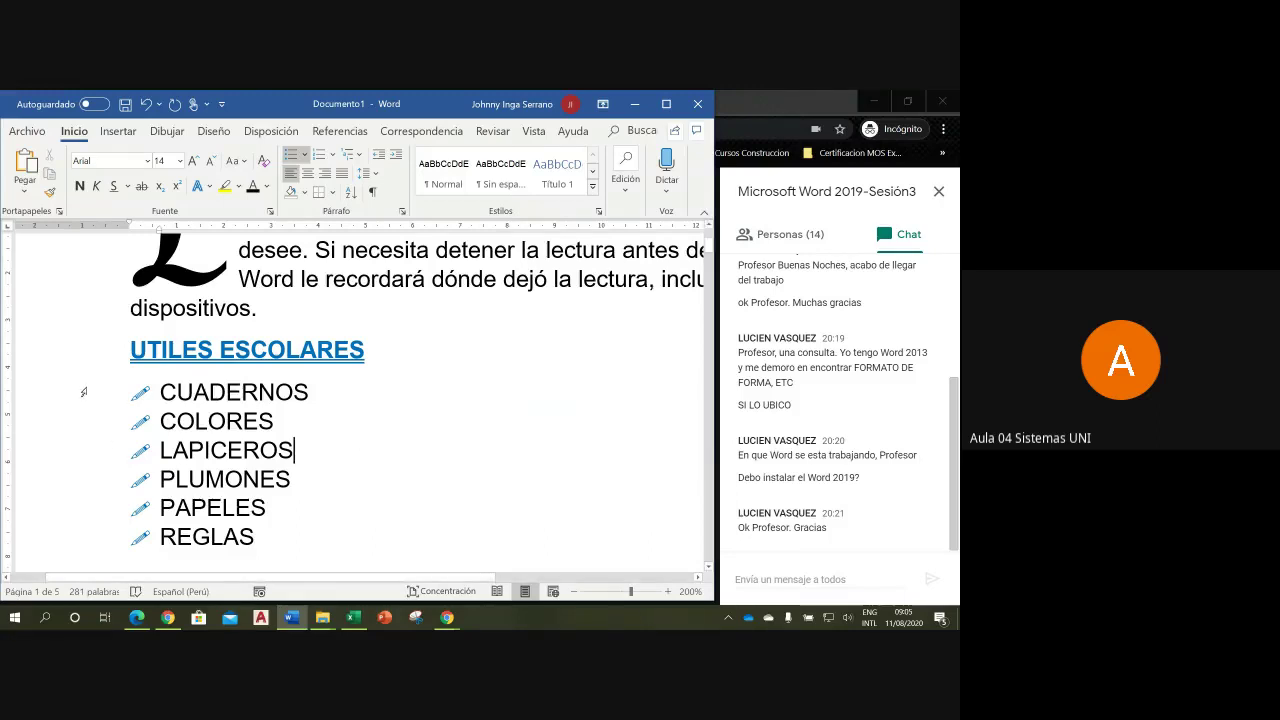
{"action": "left_click_drag", "start_coordinate": [84, 392], "coordinate": [88, 538]}
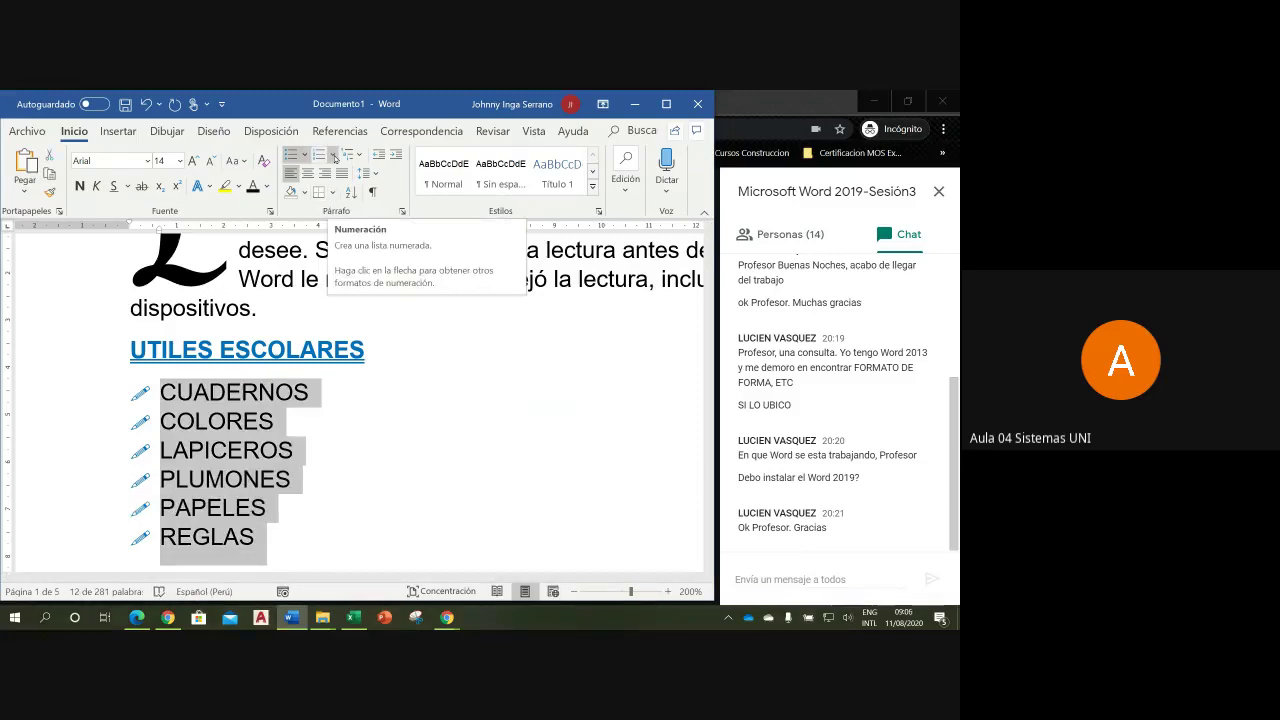
- Replace the pencil bullets with 1. 2. 3. numbering on the six items
{"action": "left_click", "coordinate": [334, 158]}
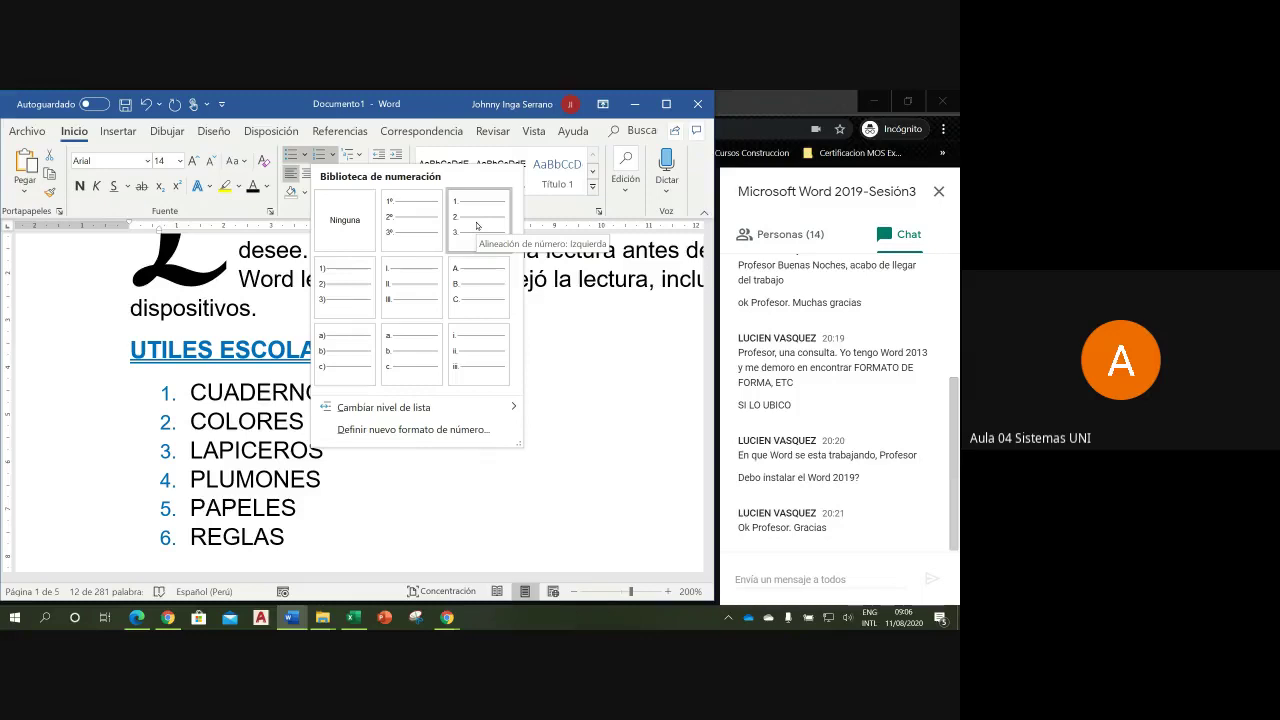
{"action": "left_click", "coordinate": [476, 226]}
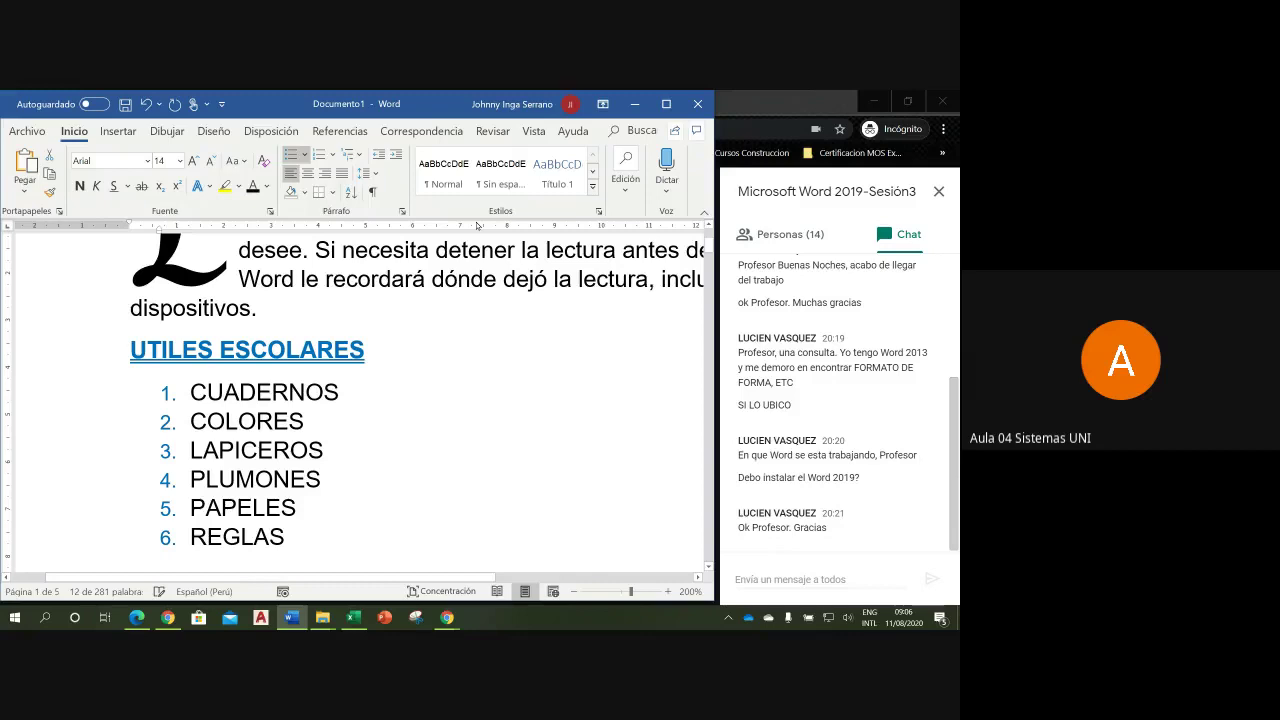
{"action": "left_click_drag", "start_coordinate": [300, 545], "coordinate": [190, 390]}
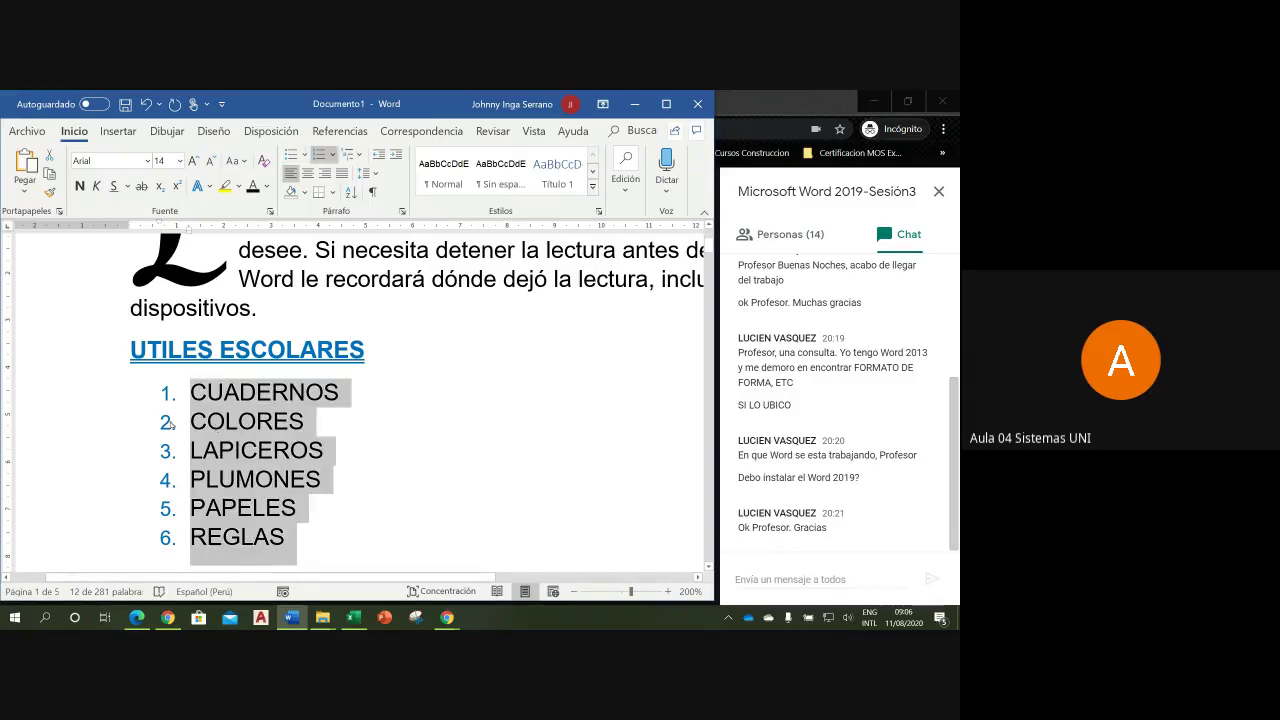
- Set the numbered list's left indent to 0 cm
{"action": "left_click", "coordinate": [402, 212]}
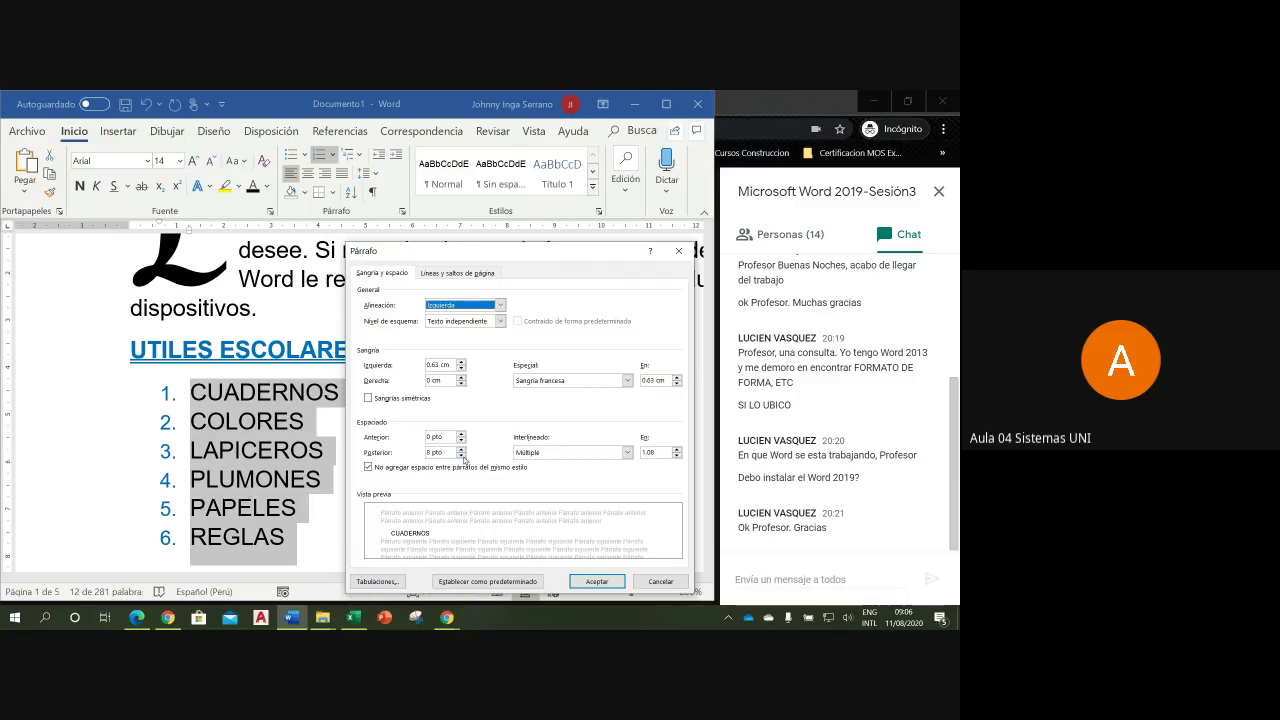
{"action": "left_click", "coordinate": [447, 365]}
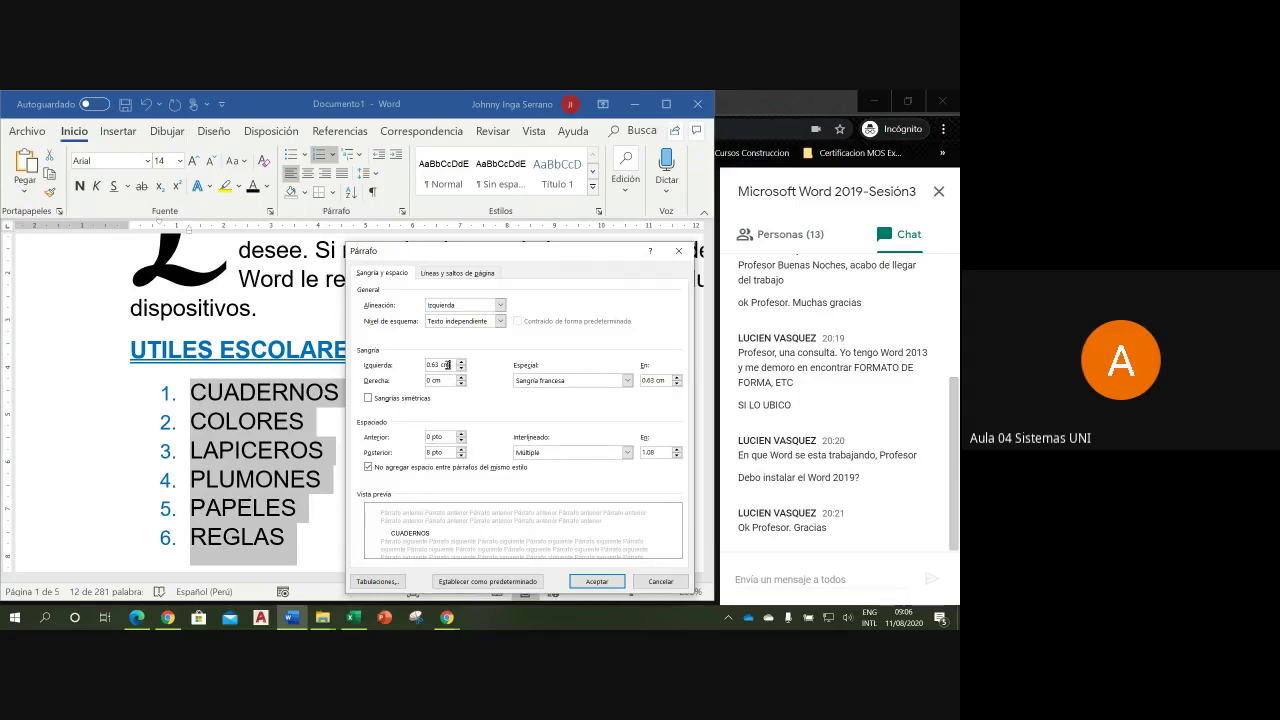
{"action": "double_click", "coordinate": [447, 365]}
{"action": "type", "text": "0"}
{"action": "left_click", "coordinate": [596, 581]}
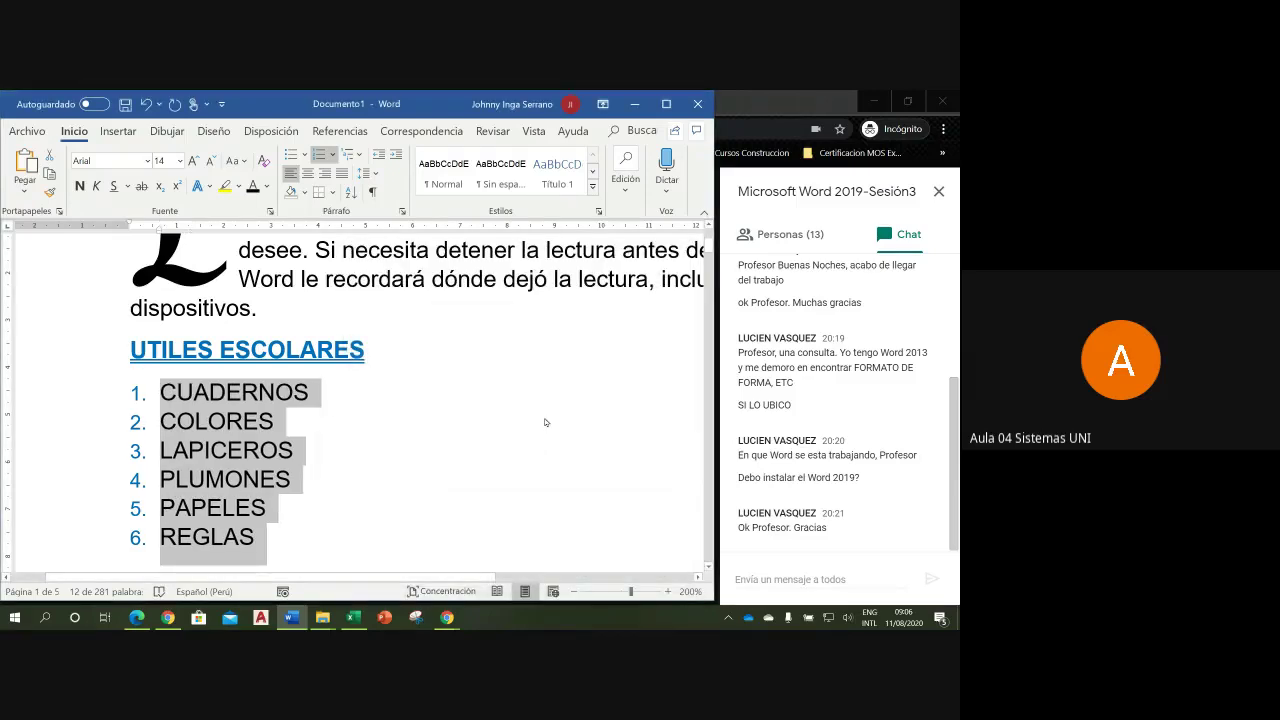
{"action": "left_click", "coordinate": [334, 157]}
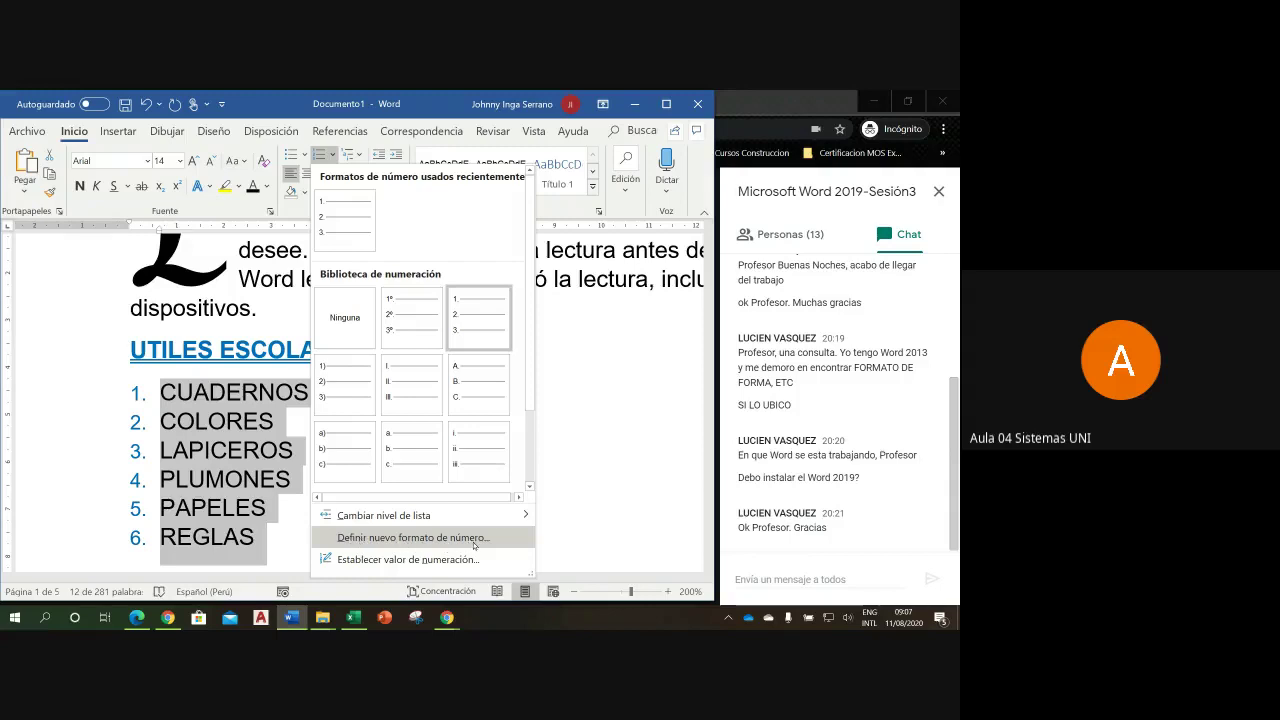
- Define a new number format edited to '1.-]', previewing 1.-], 2.-], 3.-]
{"action": "left_click", "coordinate": [474, 540]}
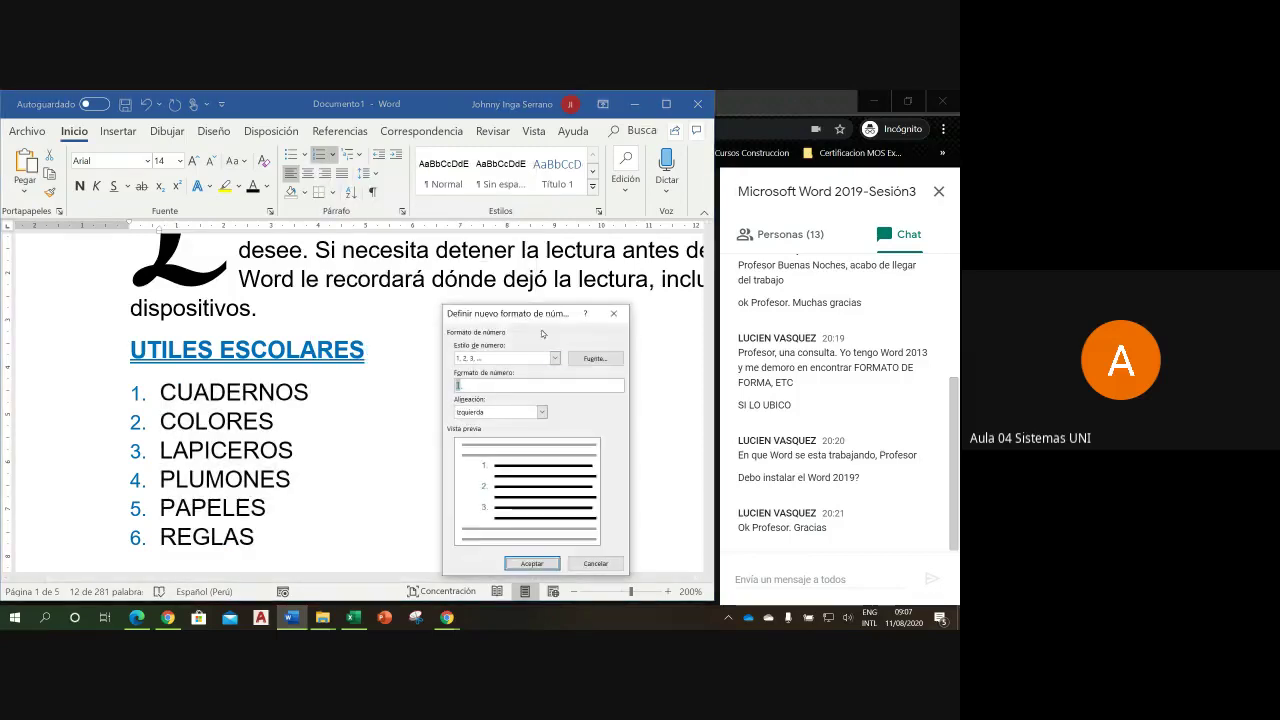
{"action": "left_click_drag", "start_coordinate": [512, 336], "coordinate": [507, 315]}
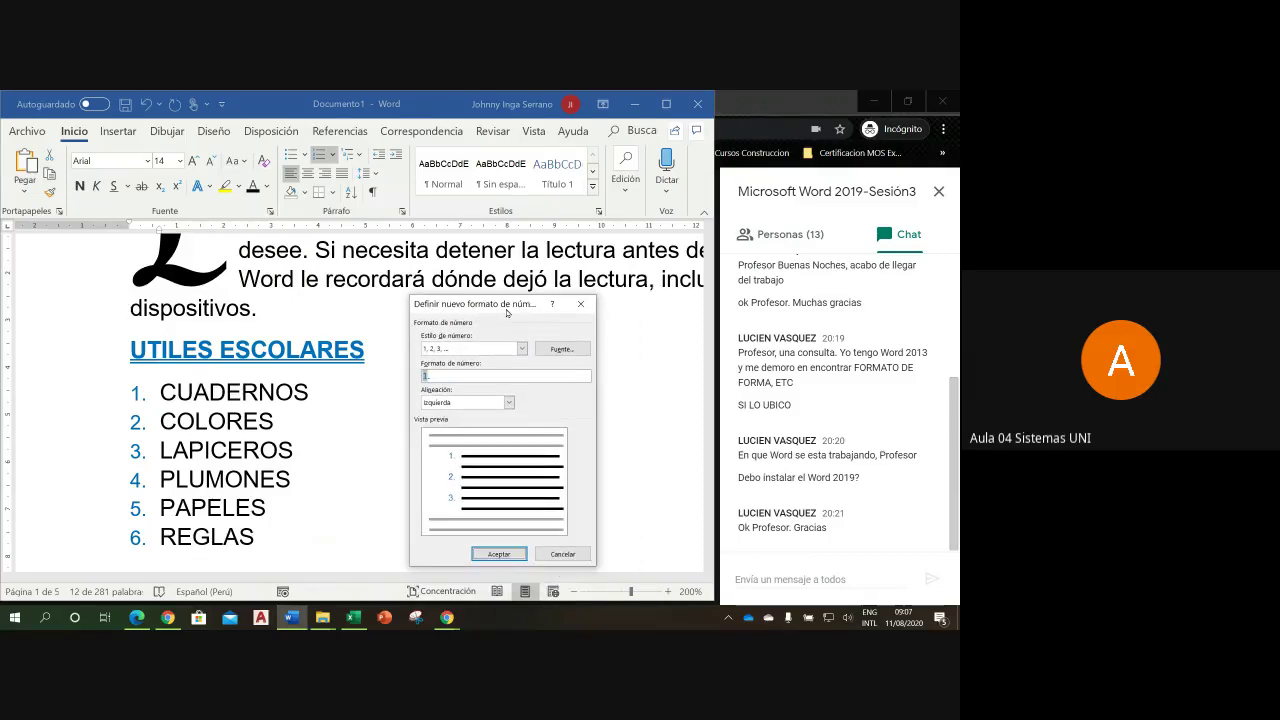
{"action": "key", "text": "super+plus"}
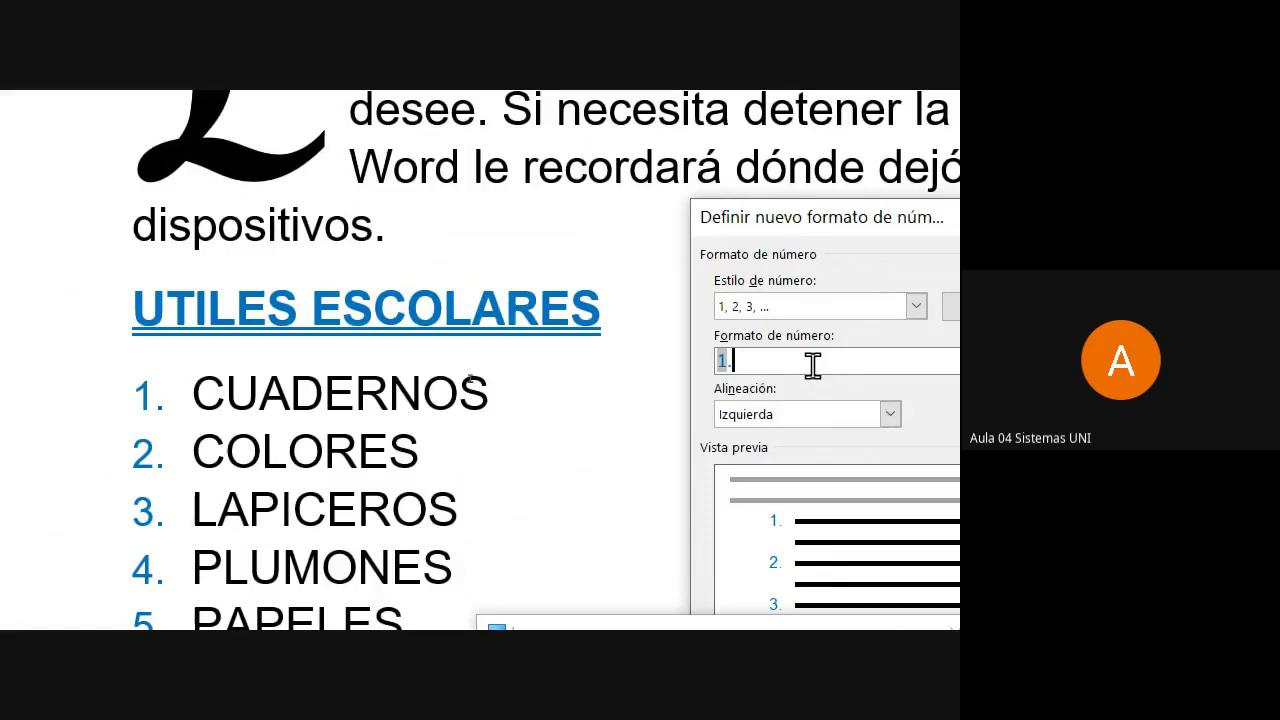
{"action": "type", "text": "-"}
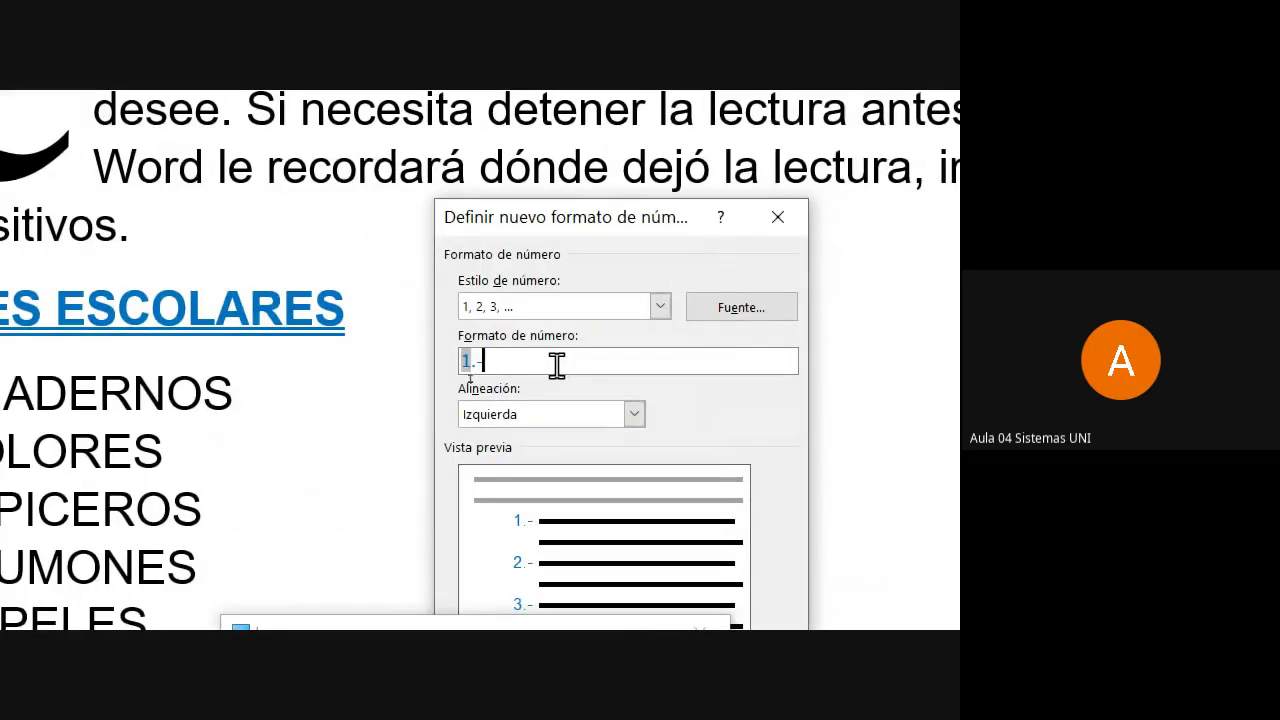
{"action": "type", "text": ")"}
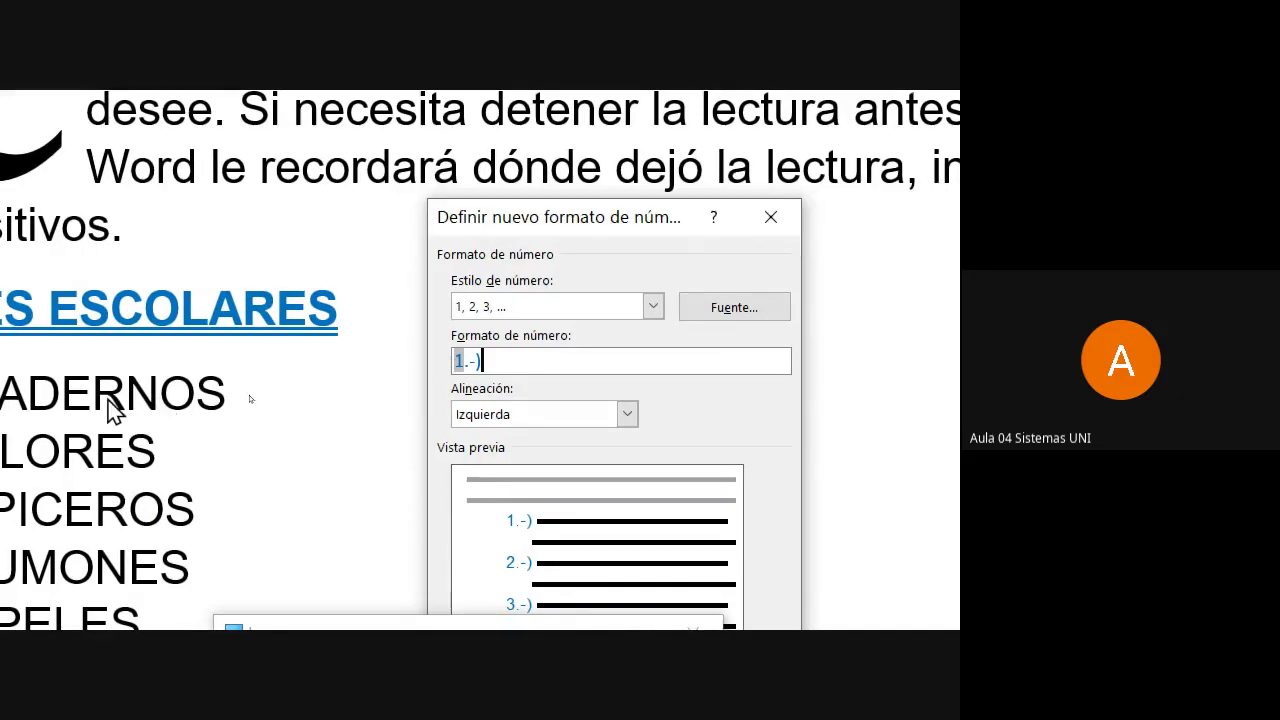
{"action": "key", "text": "BackSpace"}
{"action": "type", "text": ">"}
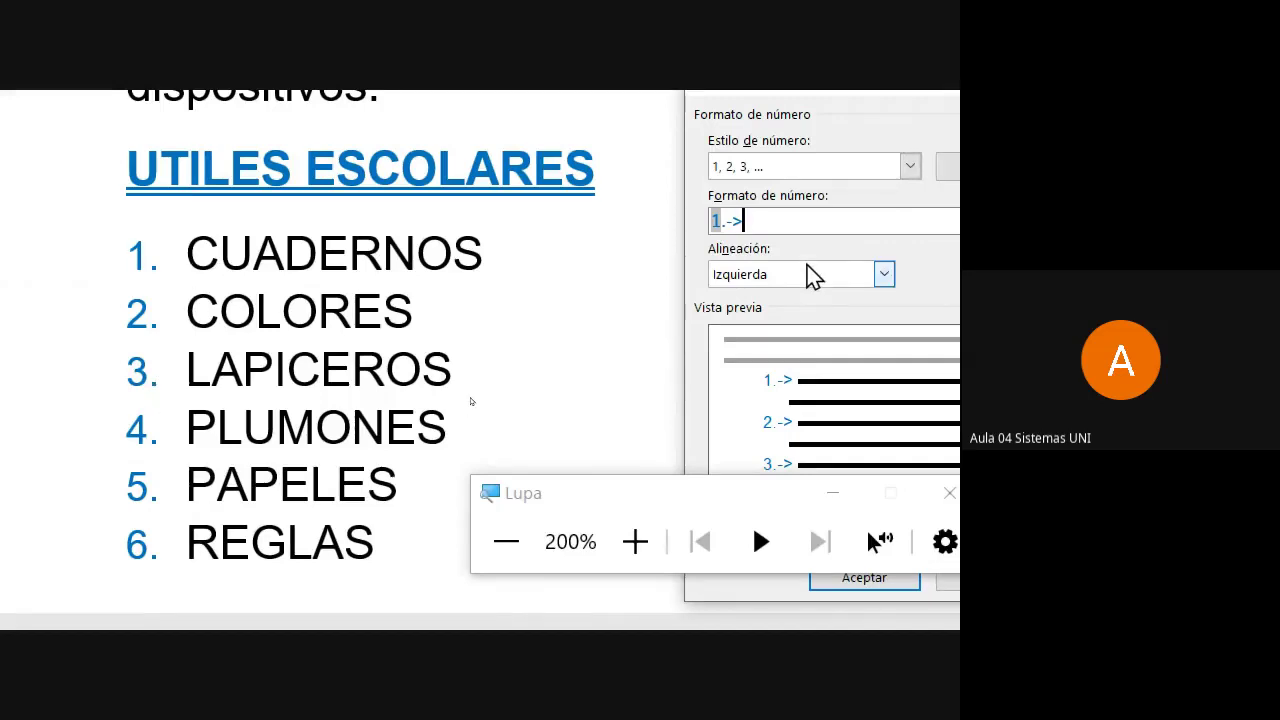
{"action": "key", "text": "BackSpace"}
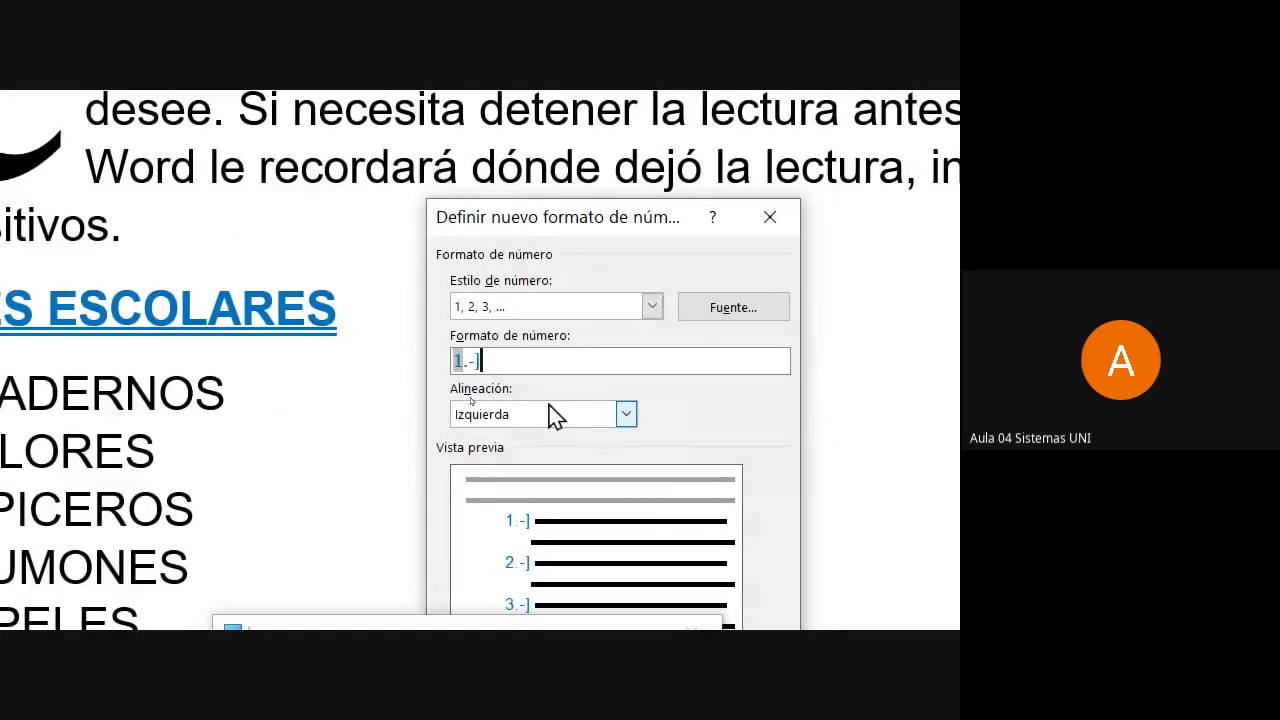
{"action": "type", "text": "]"}
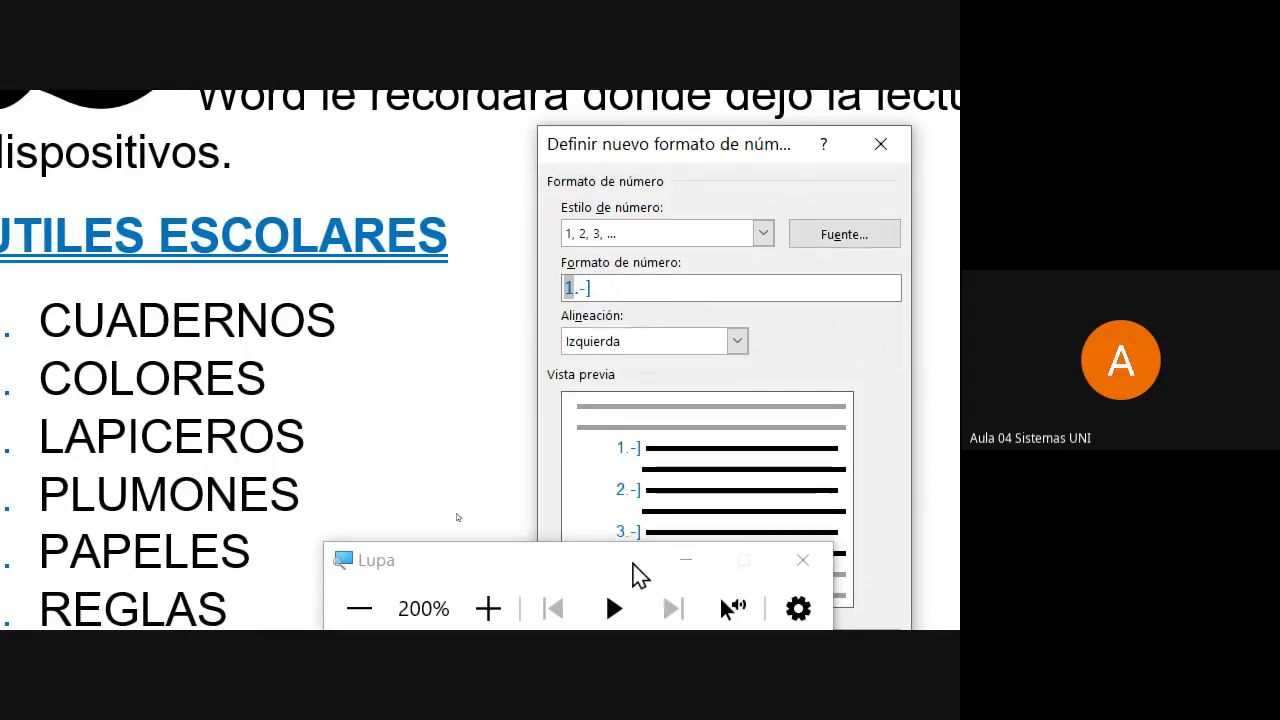
{"action": "mouse_move", "coordinate": [634, 569]}
{"action": "left_mouse_down"}
{"action": "mouse_move", "coordinate": [380, 355]}
{"action": "mouse_move", "coordinate": [359, 363]}
{"action": "left_mouse_up"}
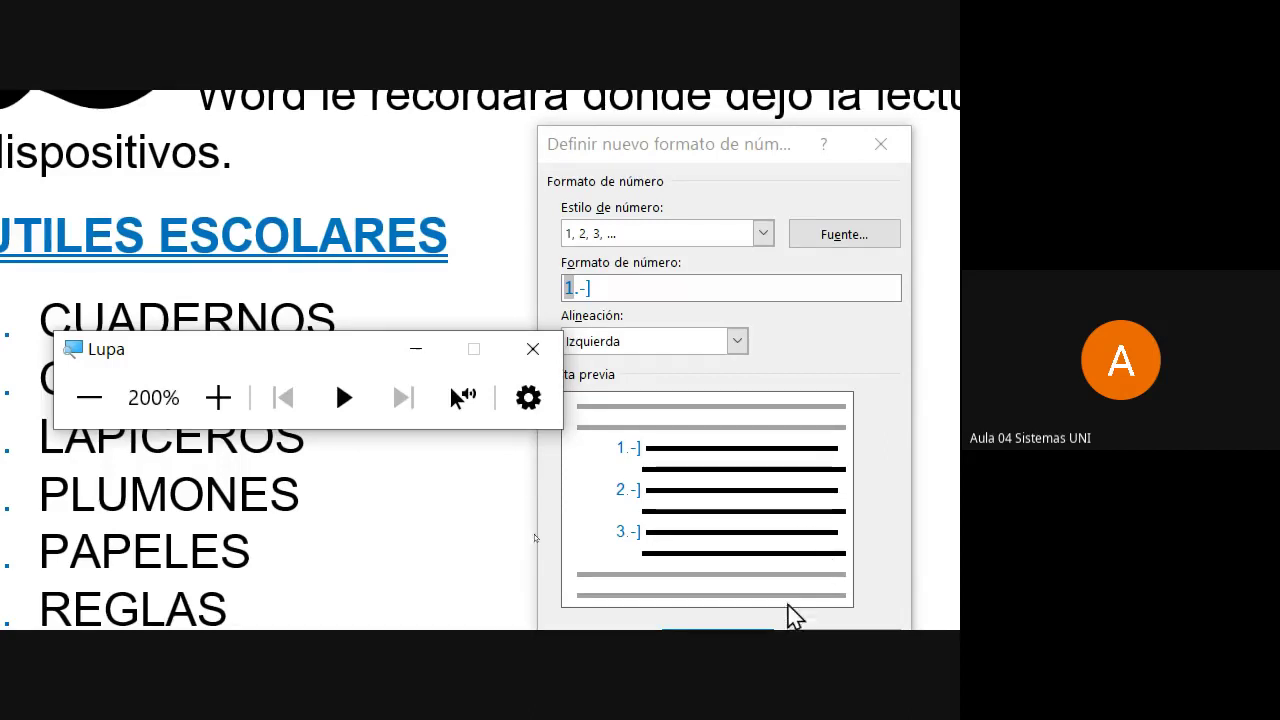
{"action": "left_click", "coordinate": [725, 565]}
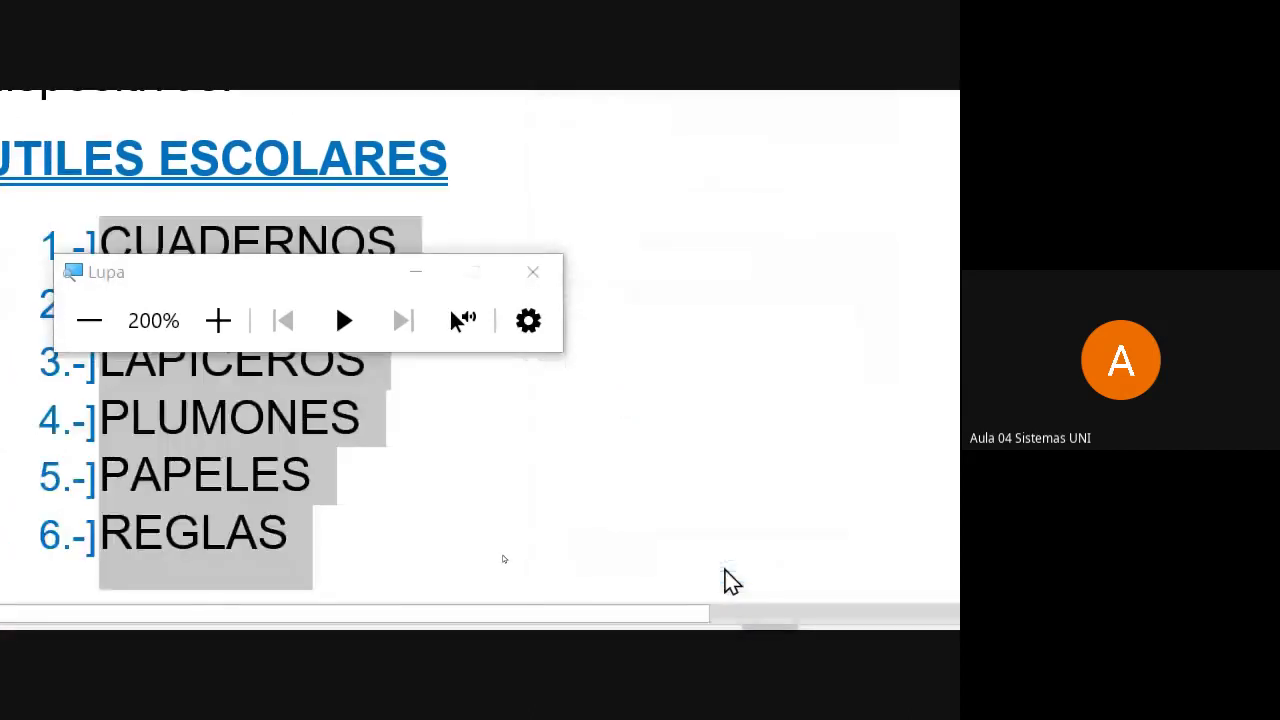
{"action": "left_click_drag", "start_coordinate": [457, 286], "coordinate": [700, 314]}
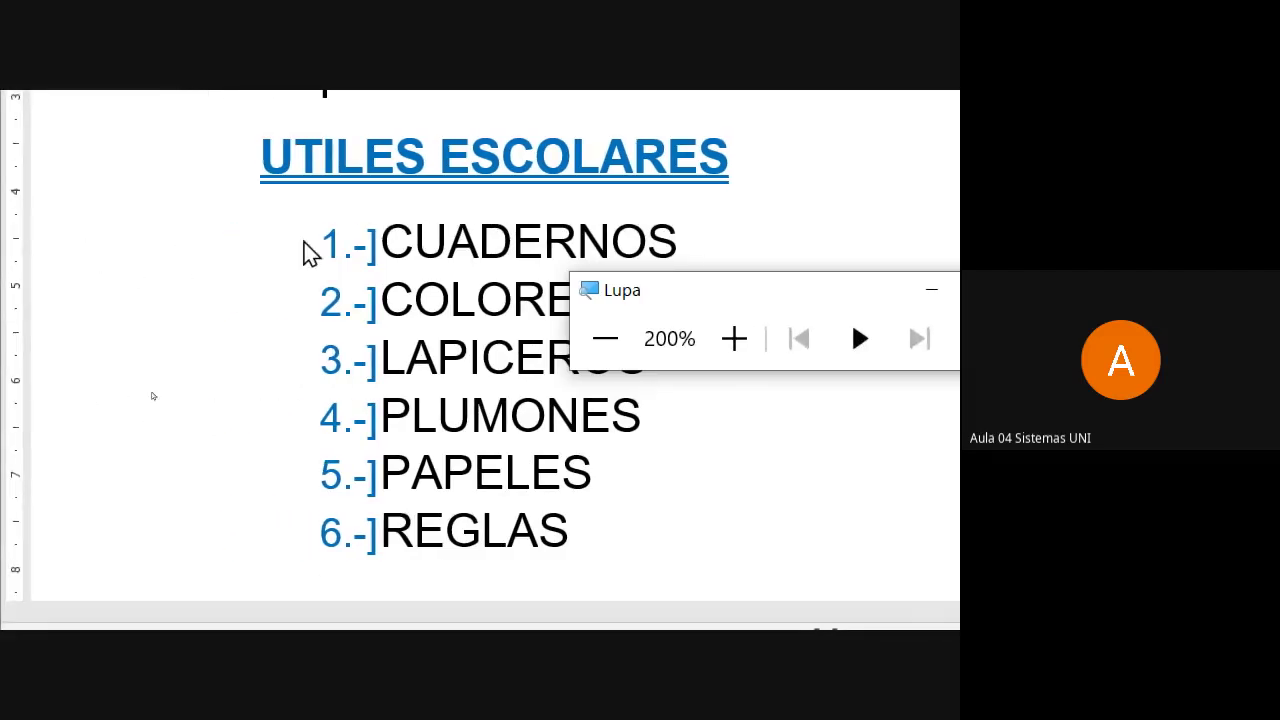
{"action": "left_click_drag", "start_coordinate": [310, 252], "coordinate": [580, 550]}
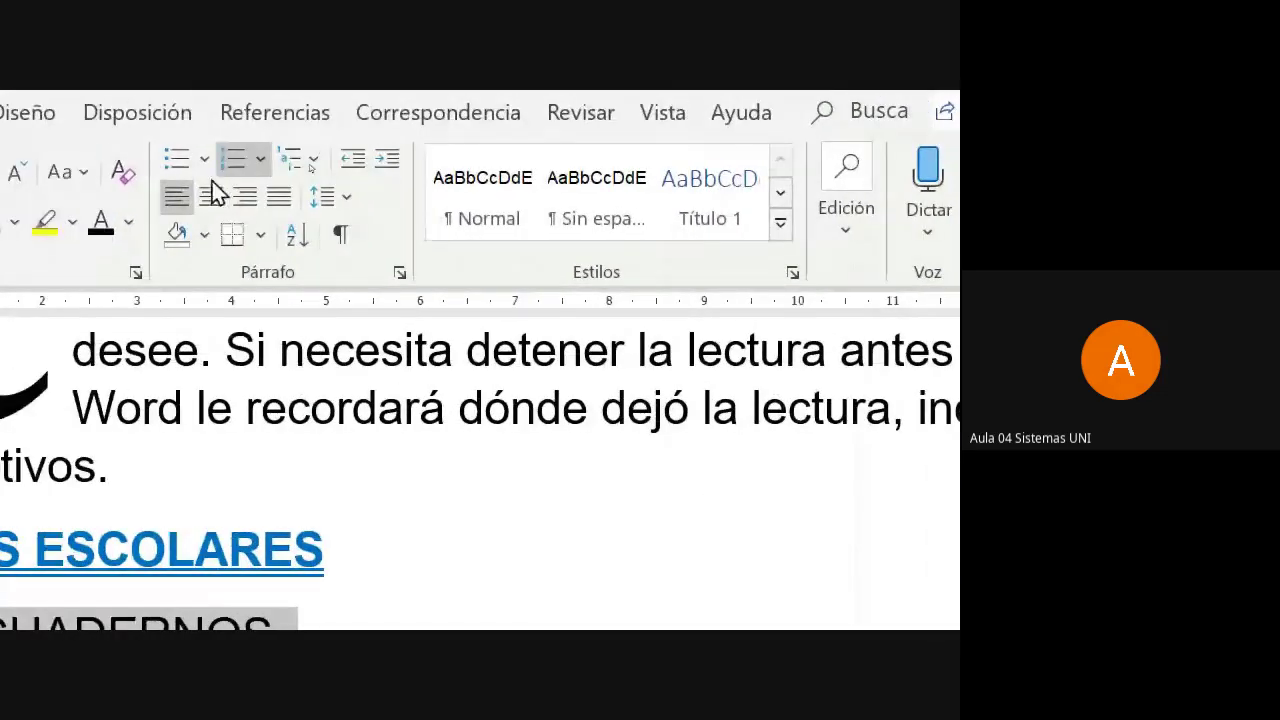
{"action": "left_click", "coordinate": [260, 159]}
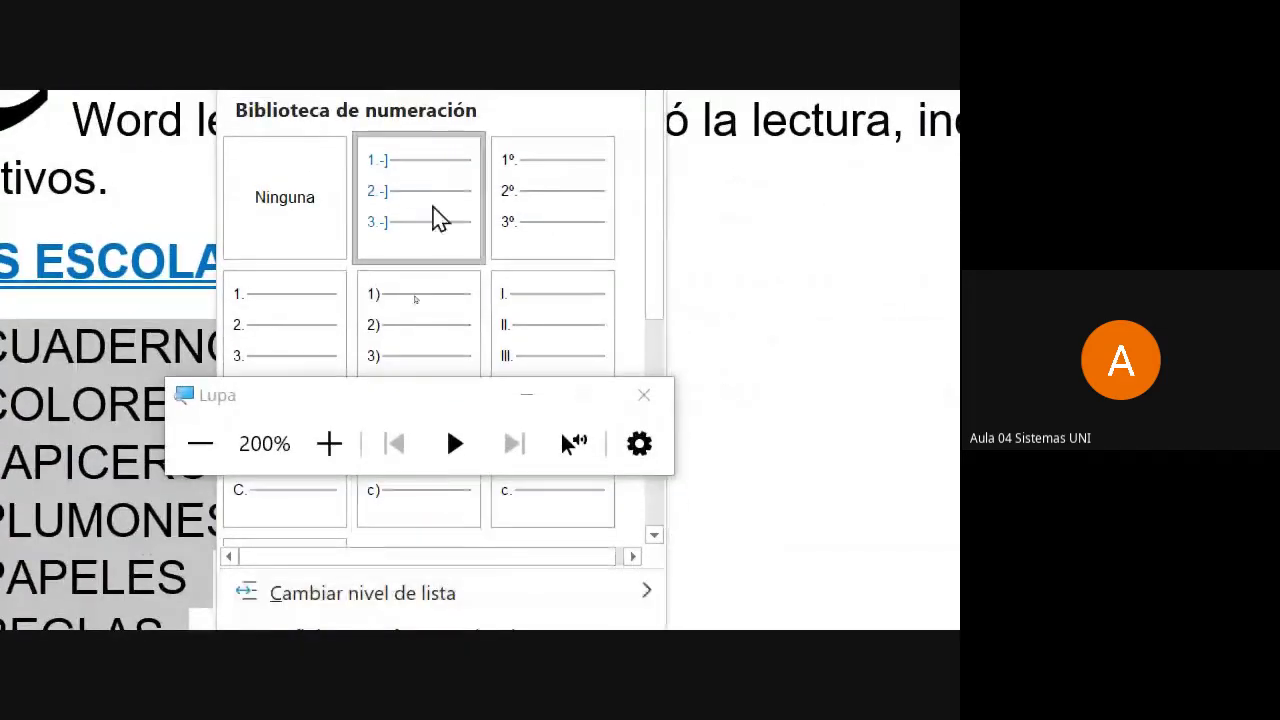
- Close the numbering formats gallery after checking the Párrafo dialog without changes
{"action": "left_click", "coordinate": [232, 163]}
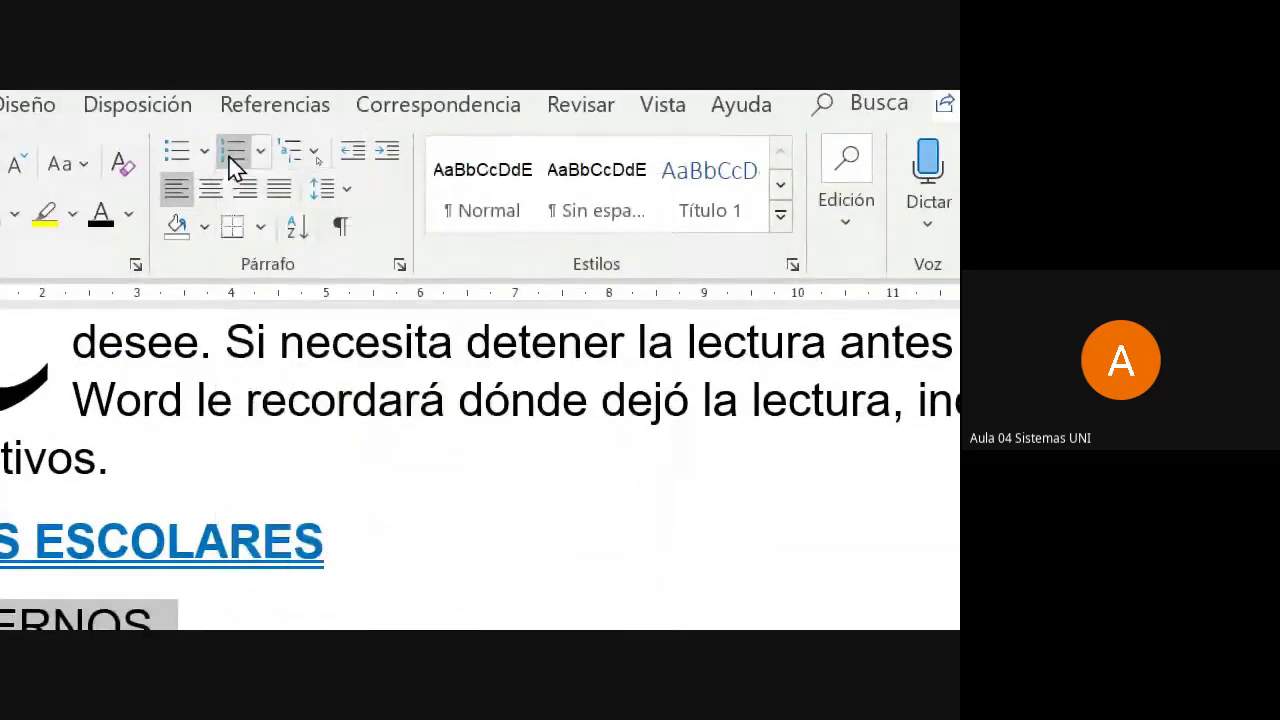
{"action": "left_click", "coordinate": [399, 264]}
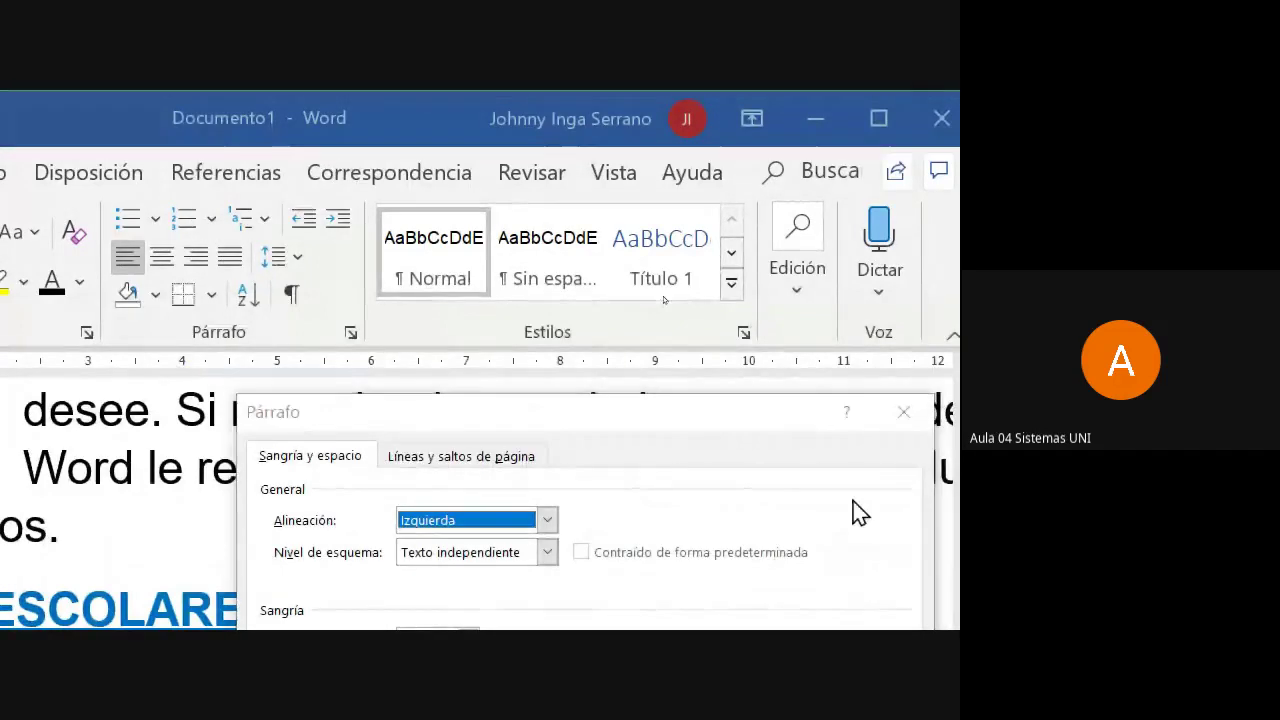
{"action": "left_click", "coordinate": [903, 412]}
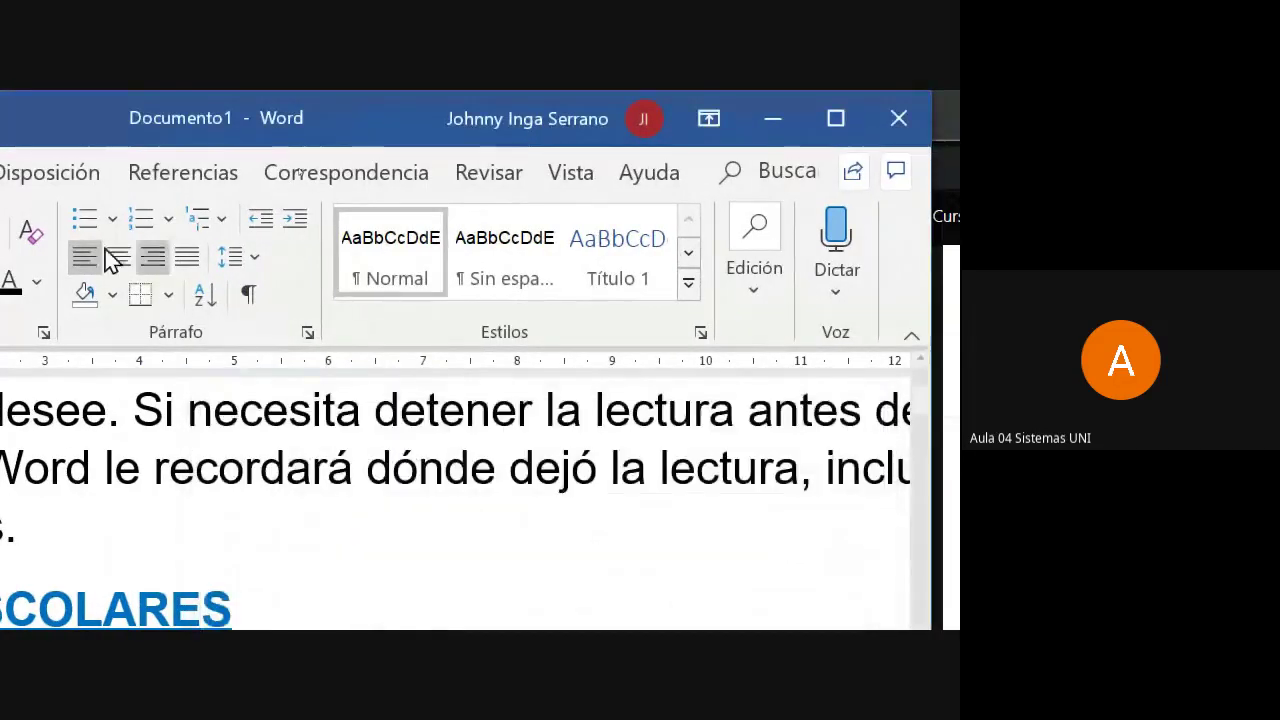
{"action": "left_click", "coordinate": [166, 222]}
{"action": "left_click", "coordinate": [200, 368]}
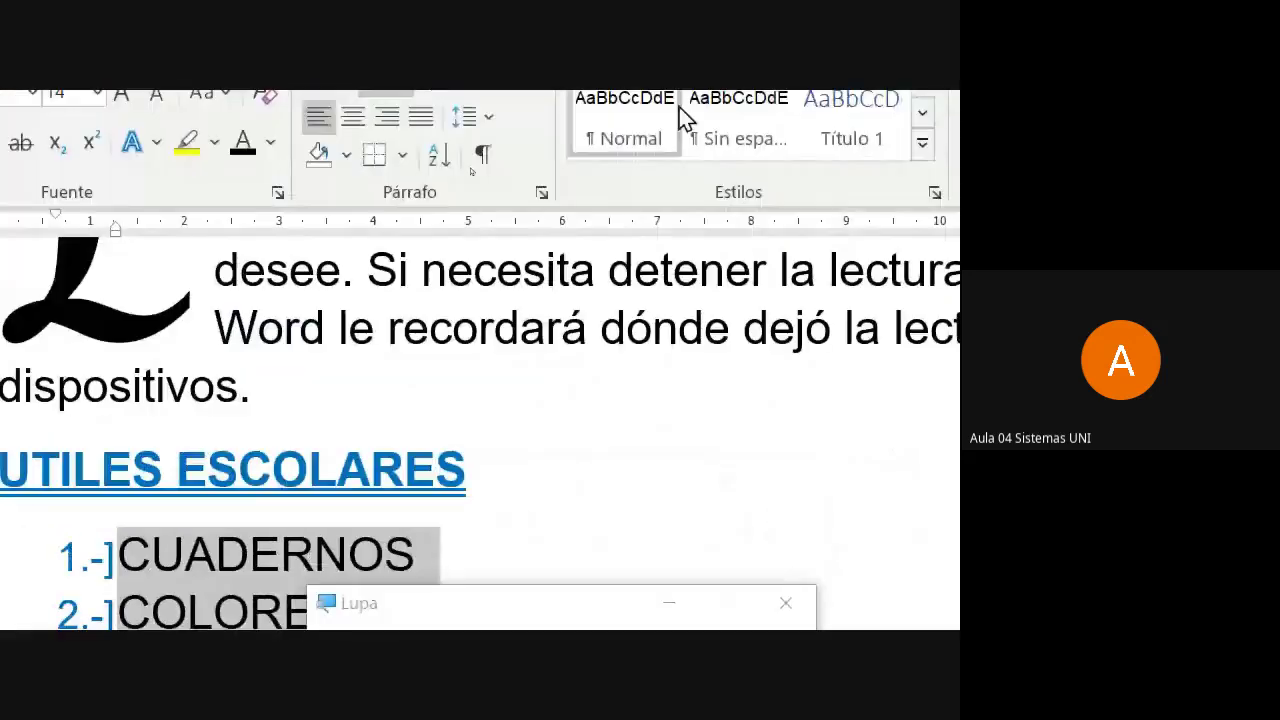
- Set the list's Sangría francesa to 1 cm in Párrafo, then close the magnifier
{"action": "left_click", "coordinate": [541, 188]}
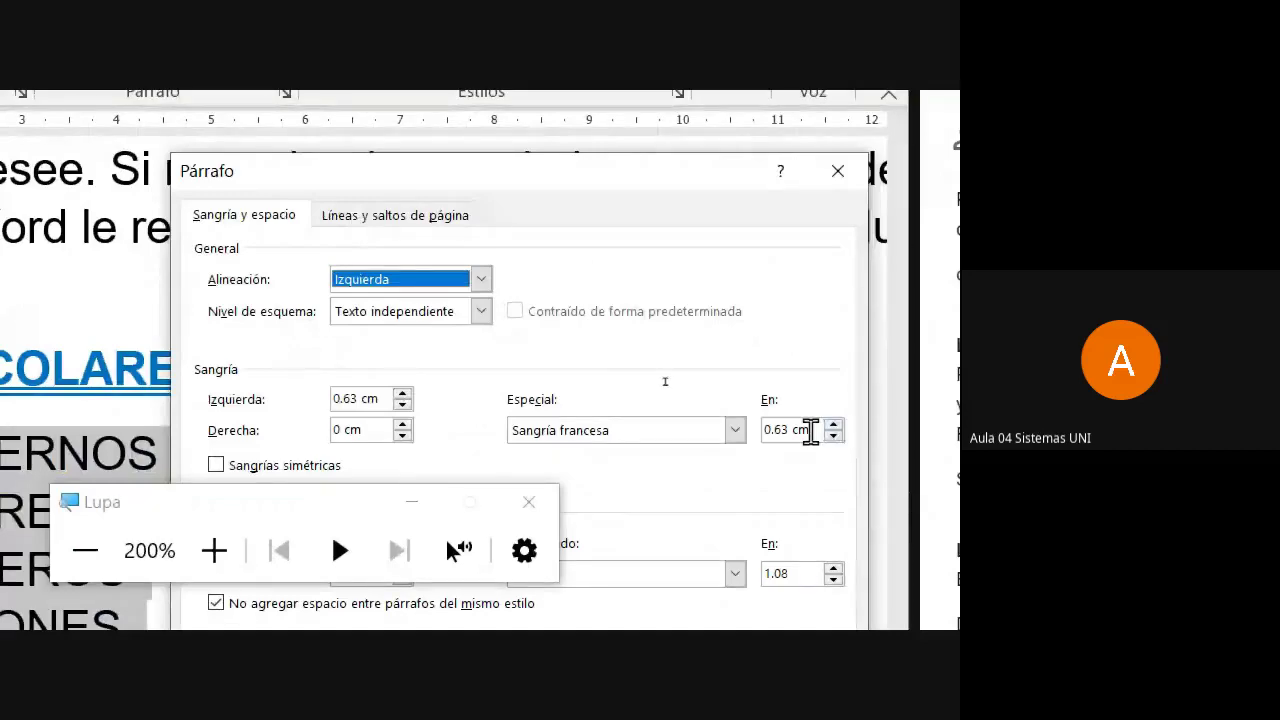
{"action": "left_click_drag", "start_coordinate": [812, 429], "coordinate": [740, 432]}
{"action": "type", "text": "1"}
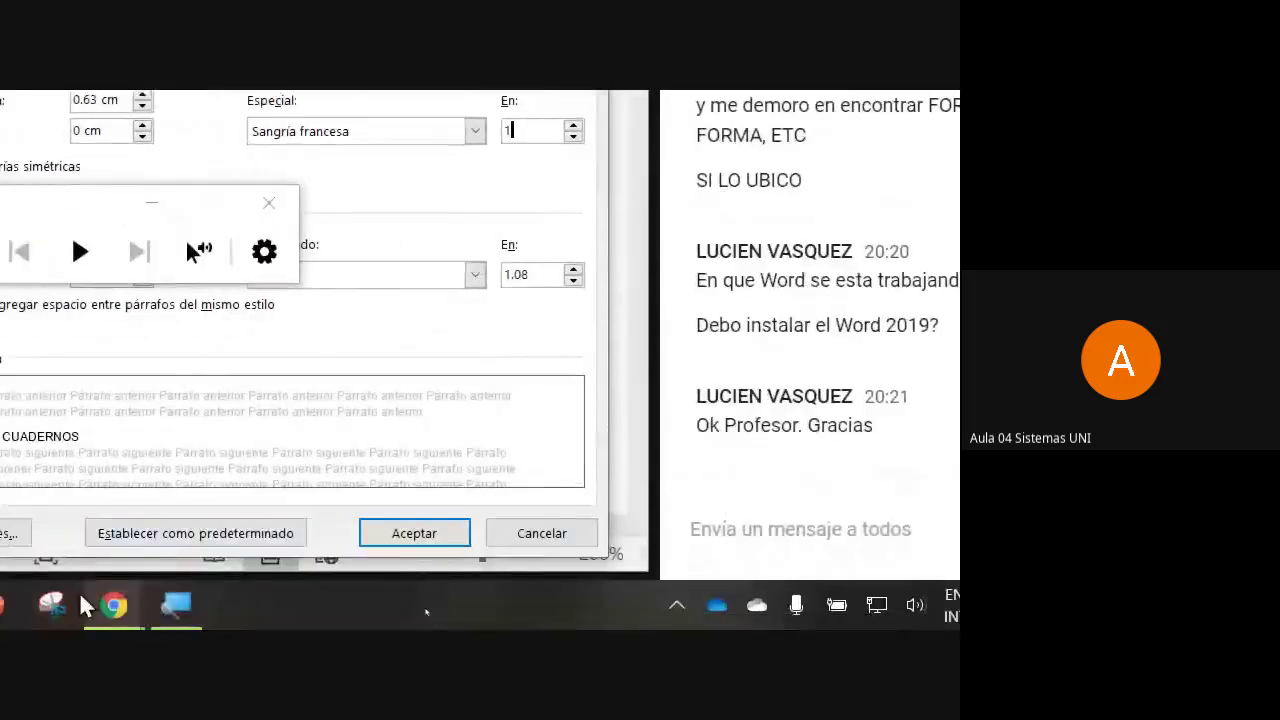
{"action": "left_click", "coordinate": [611, 545]}
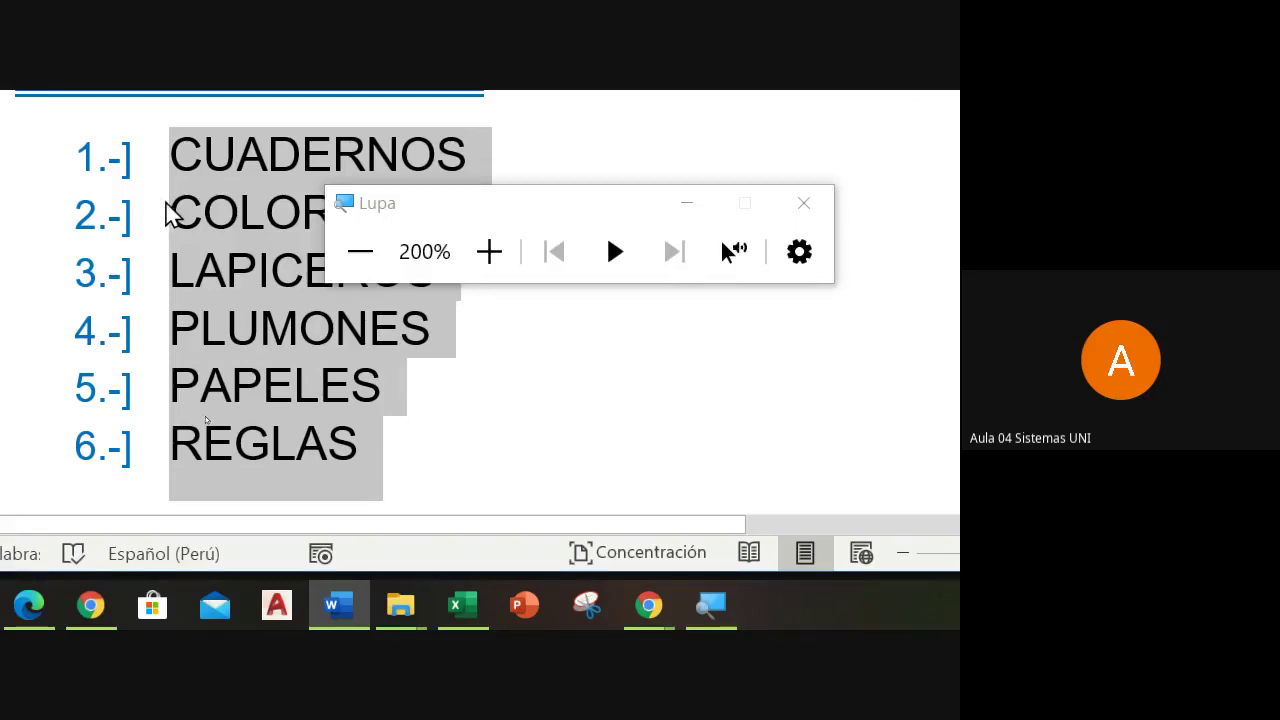
{"action": "left_click", "coordinate": [808, 203]}
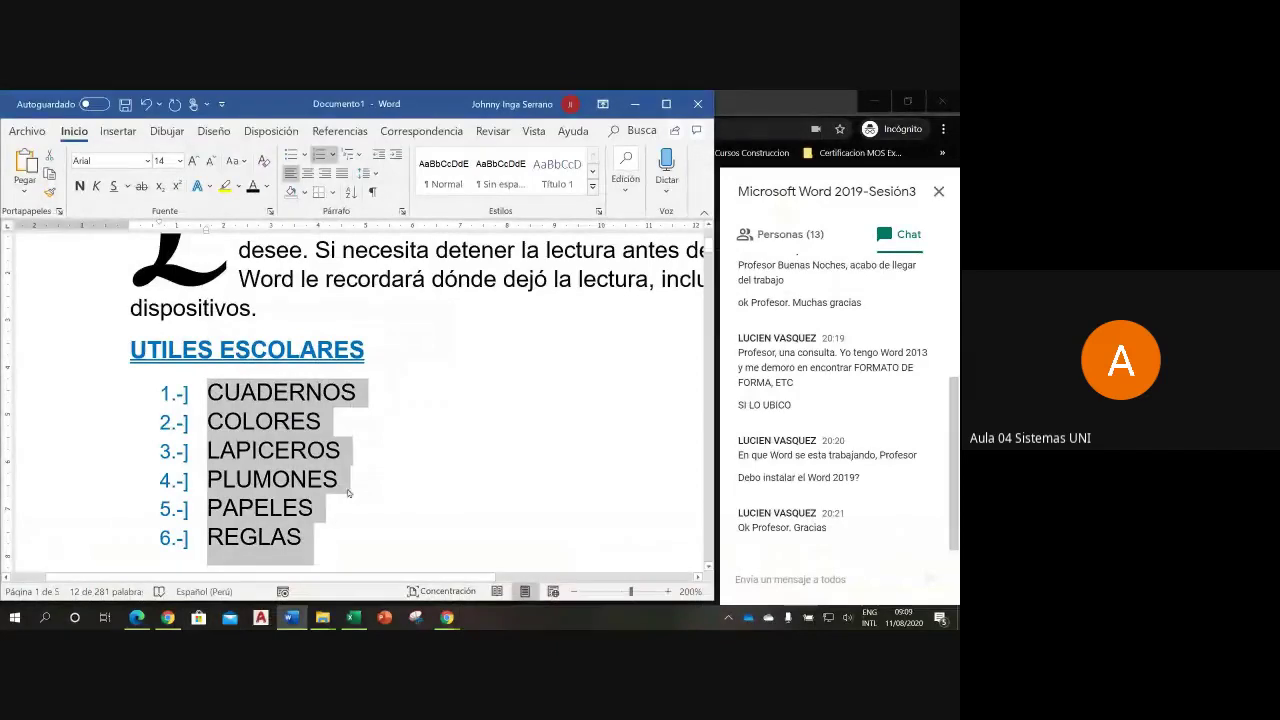
- Deselect the list, show formatting marks and scroll to the name watermark below the page break
{"action": "left_click", "coordinate": [330, 424]}
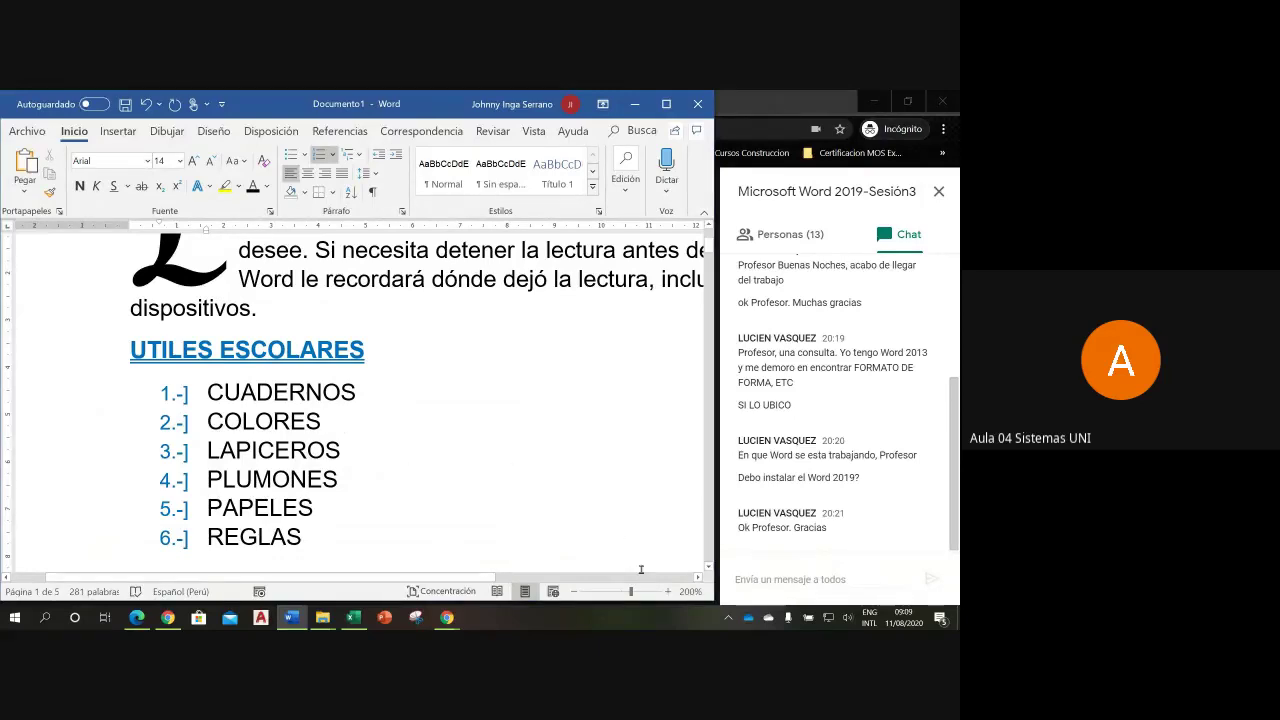
{"action": "left_click_drag", "start_coordinate": [630, 592], "coordinate": [621, 593]}
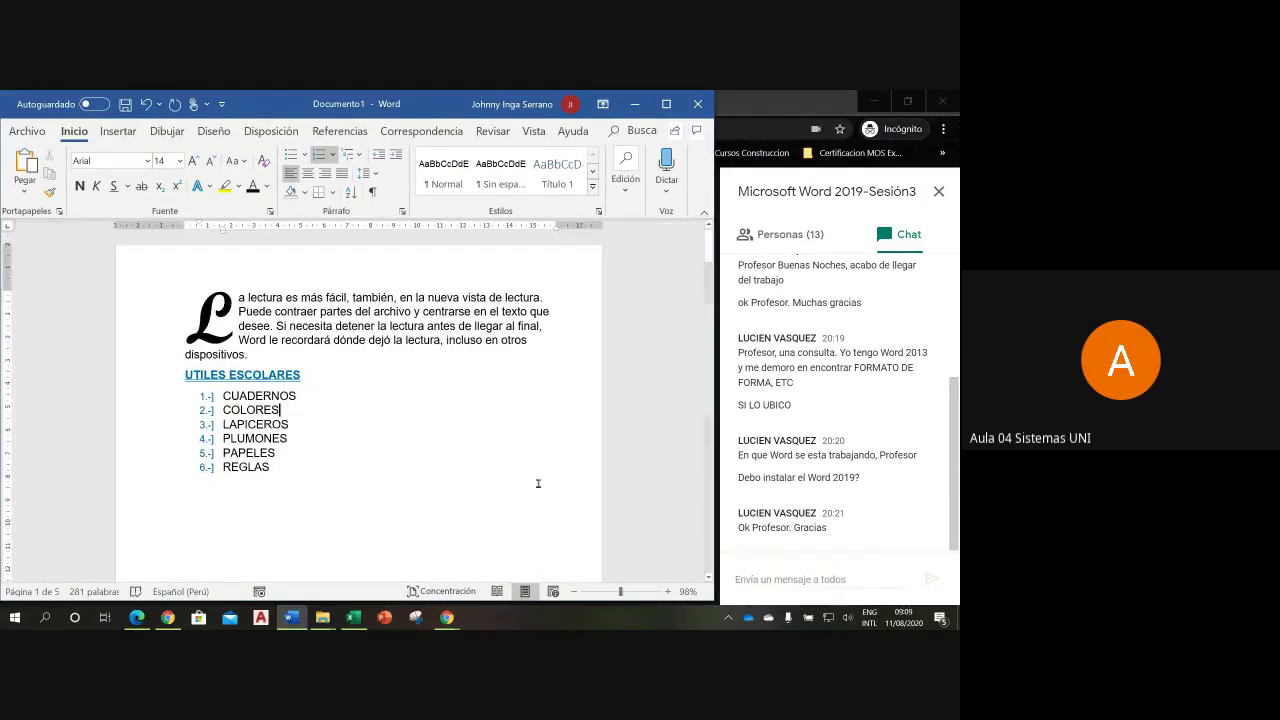
{"action": "scroll", "coordinate": [420, 414], "scroll_direction": "down", "scroll_amount": 3}
{"action": "key", "text": "ctrl+shift+8"}
{"action": "scroll", "coordinate": [369, 407], "scroll_direction": "down", "scroll_amount": 2}
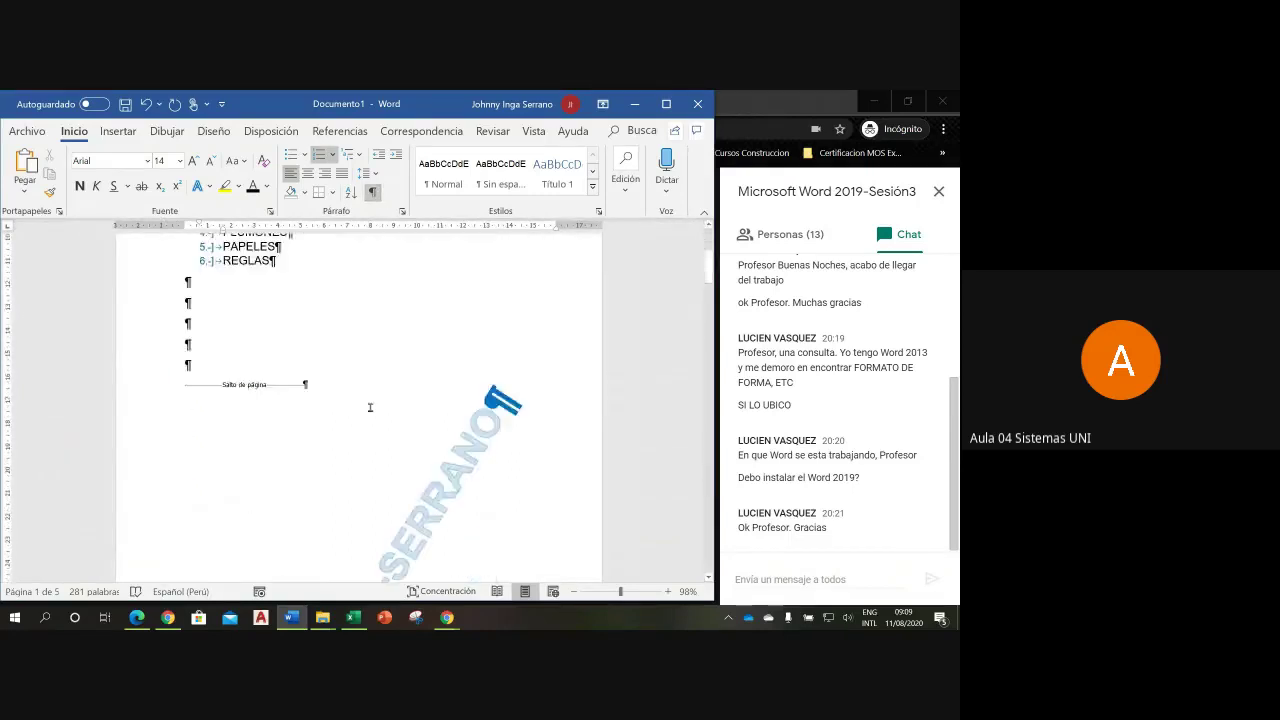
{"action": "scroll", "coordinate": [369, 407], "scroll_direction": "down", "scroll_amount": 2}
{"action": "scroll", "coordinate": [437, 413], "scroll_direction": "up", "scroll_amount": 3}
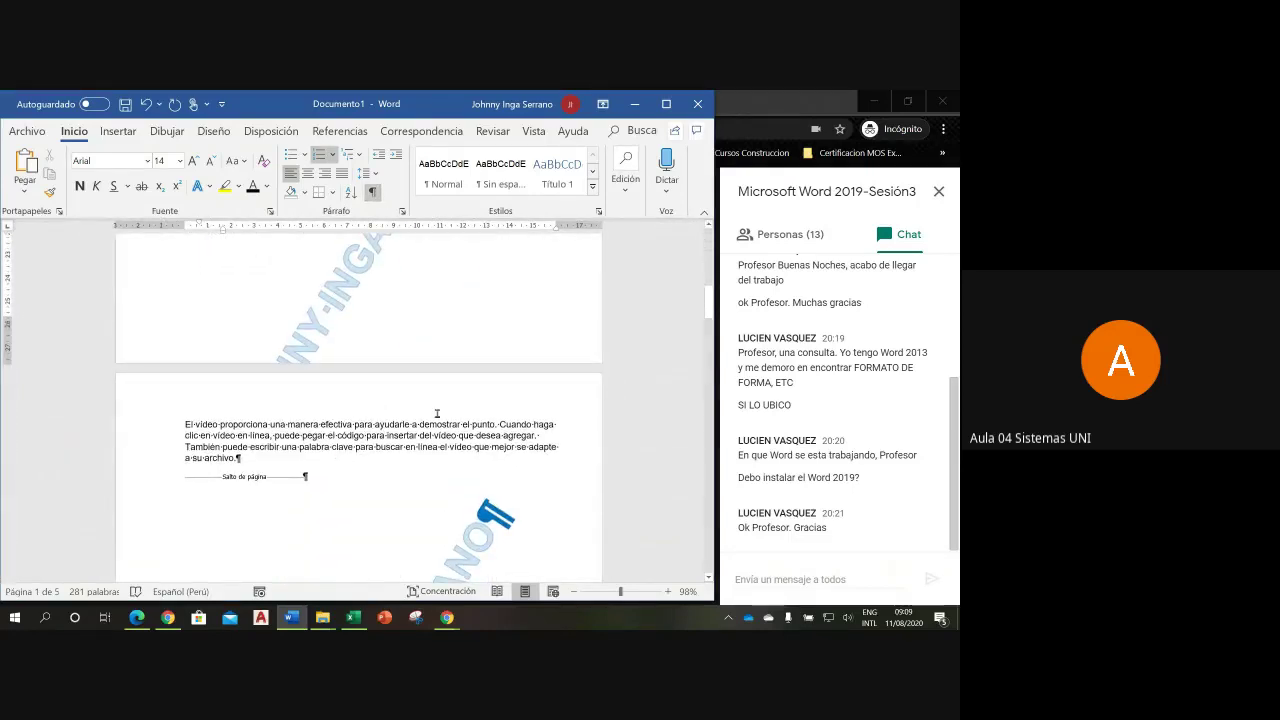
{"action": "scroll", "coordinate": [486, 399], "scroll_direction": "up", "scroll_amount": 1}
{"action": "scroll", "coordinate": [486, 399], "scroll_direction": "down", "scroll_amount": 5}
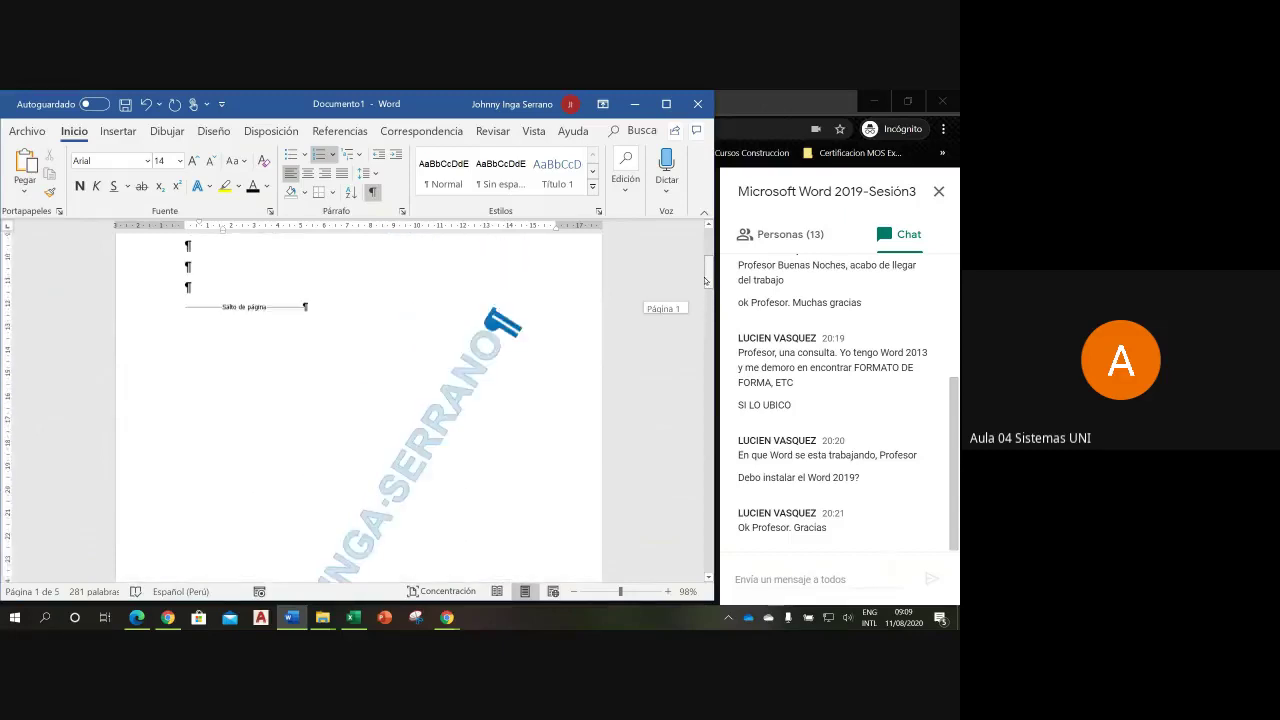
{"action": "scroll", "coordinate": [486, 399], "scroll_direction": "up", "scroll_amount": 1}
- Move the first page's name watermark up into position
{"action": "double_click", "coordinate": [481, 403]}
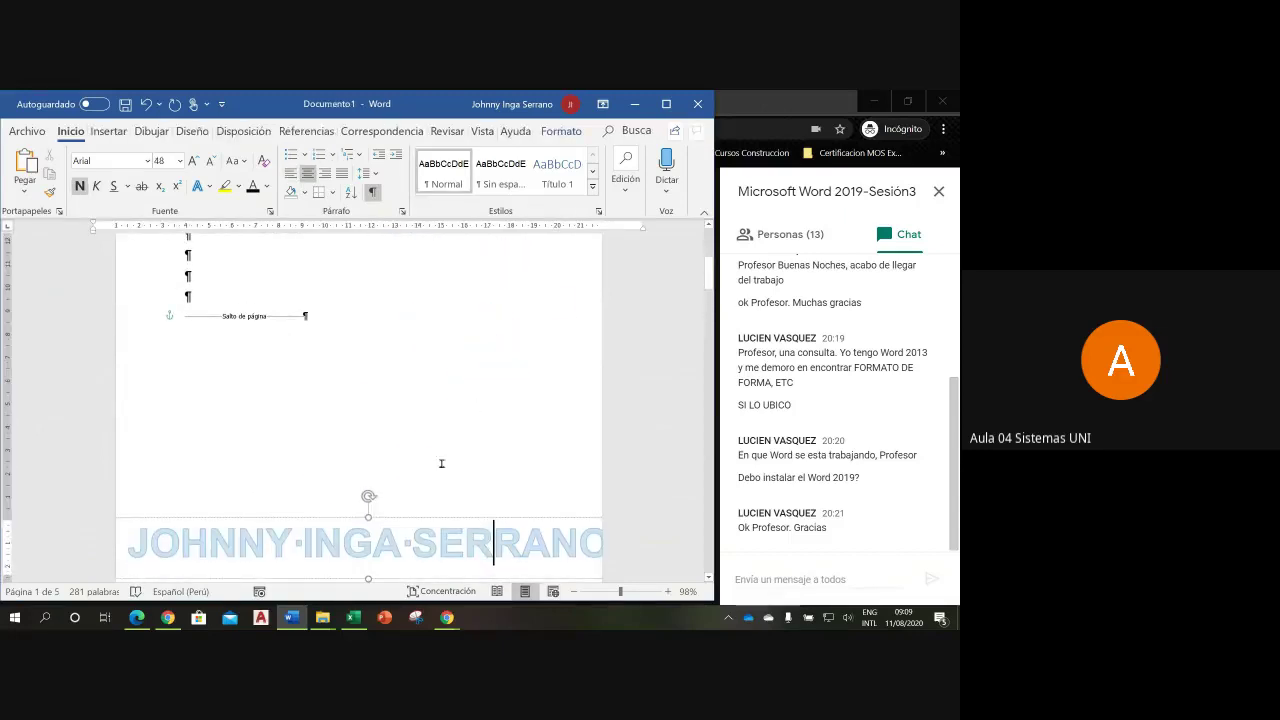
{"action": "left_click_drag", "start_coordinate": [419, 362], "coordinate": [403, 312]}
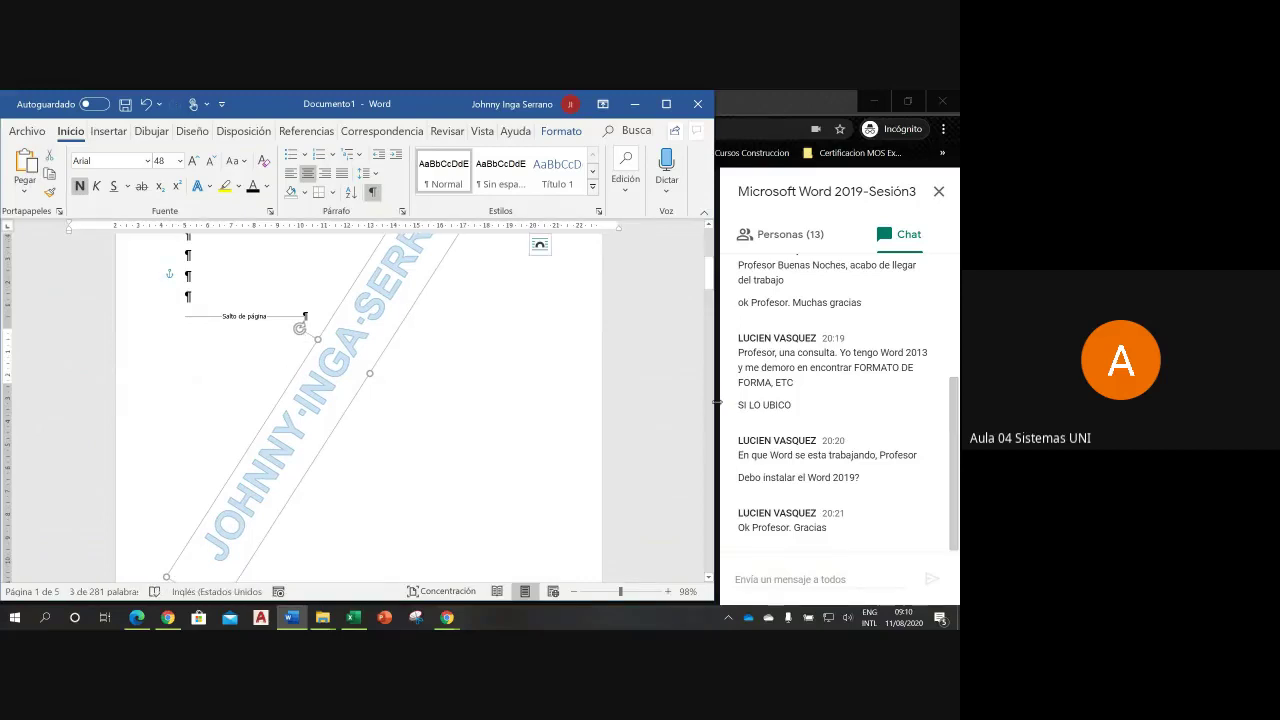
{"action": "left_click_drag", "start_coordinate": [708, 287], "coordinate": [703, 318]}
- Add empty lines after the paragraph ending in 'archivo.' on page 2
{"action": "left_click", "coordinate": [260, 303]}
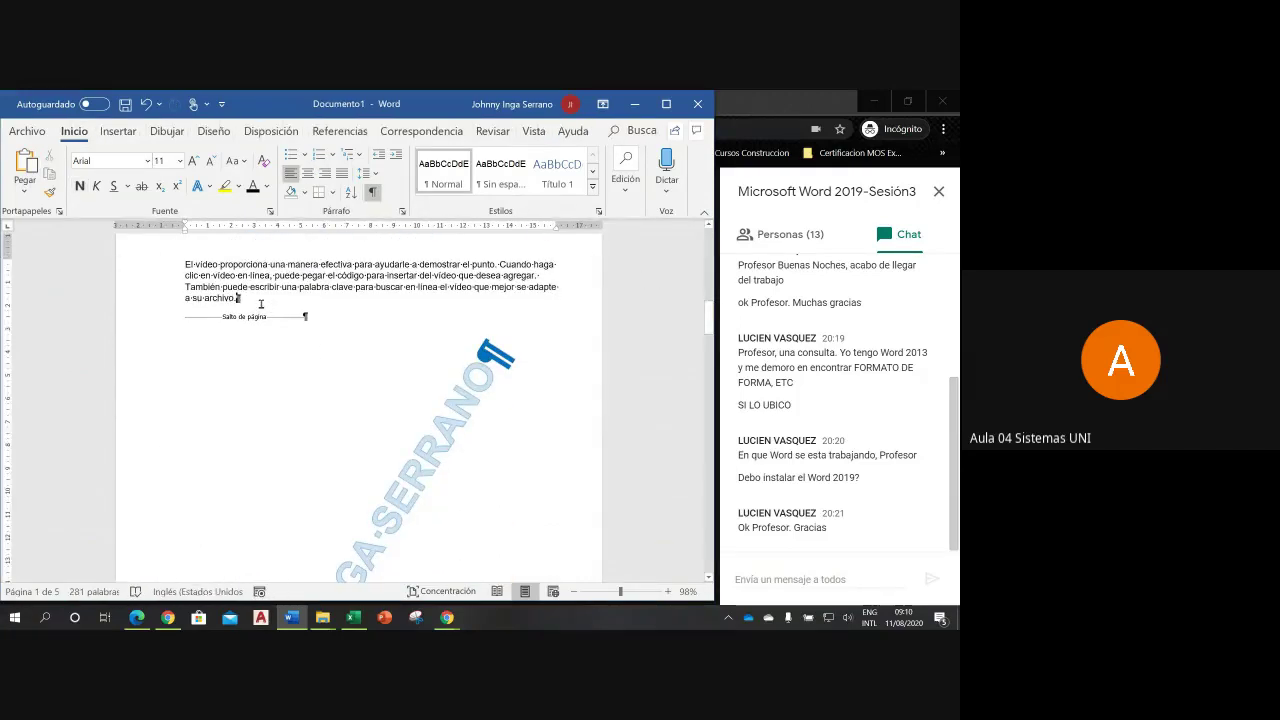
{"action": "key", "text": "Return"}
{"action": "key", "text": "Return"}
{"action": "key", "text": "Return"}
{"action": "key", "text": "Return"}
{"action": "key", "text": "Return"}
{"action": "key", "text": "Return"}
{"action": "key", "text": "Return"}
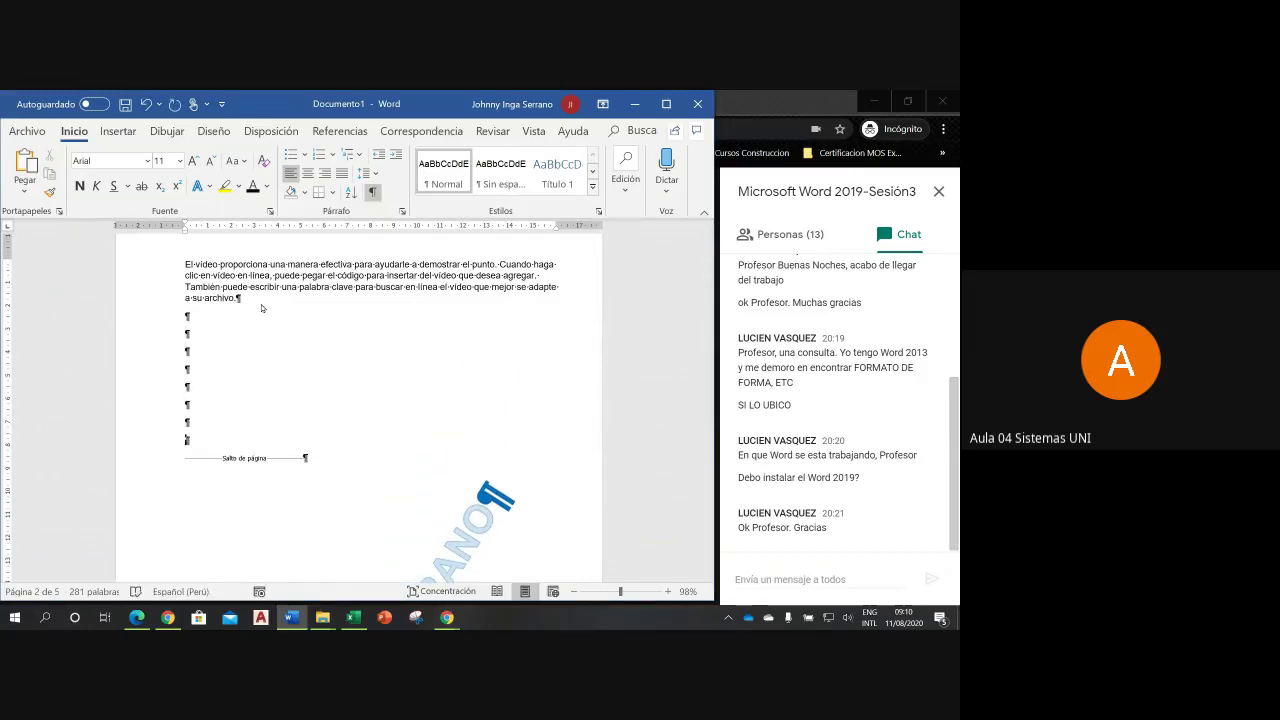
{"action": "scroll", "coordinate": [462, 515], "scroll_direction": "down", "scroll_amount": 3}
- Move page 2's watermark up to run diagonally, then scroll back to the list
{"action": "left_click", "coordinate": [460, 517]}
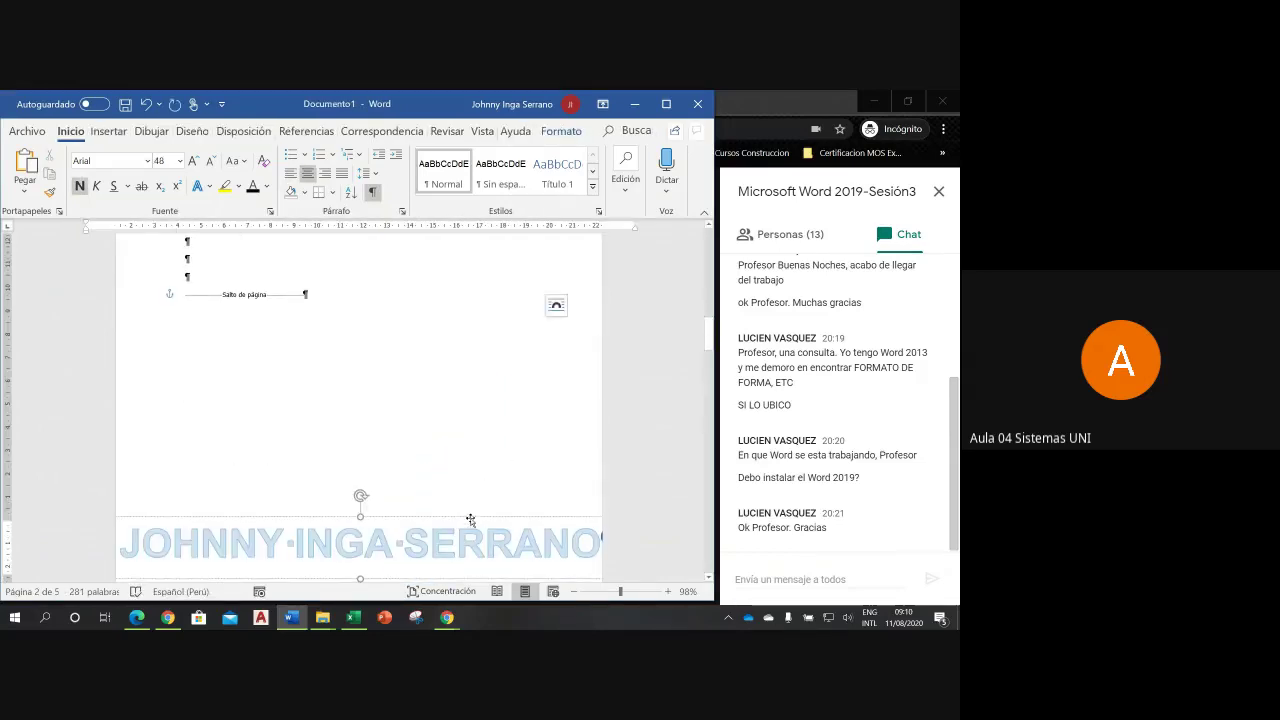
{"action": "left_click_drag", "start_coordinate": [470, 519], "coordinate": [460, 378]}
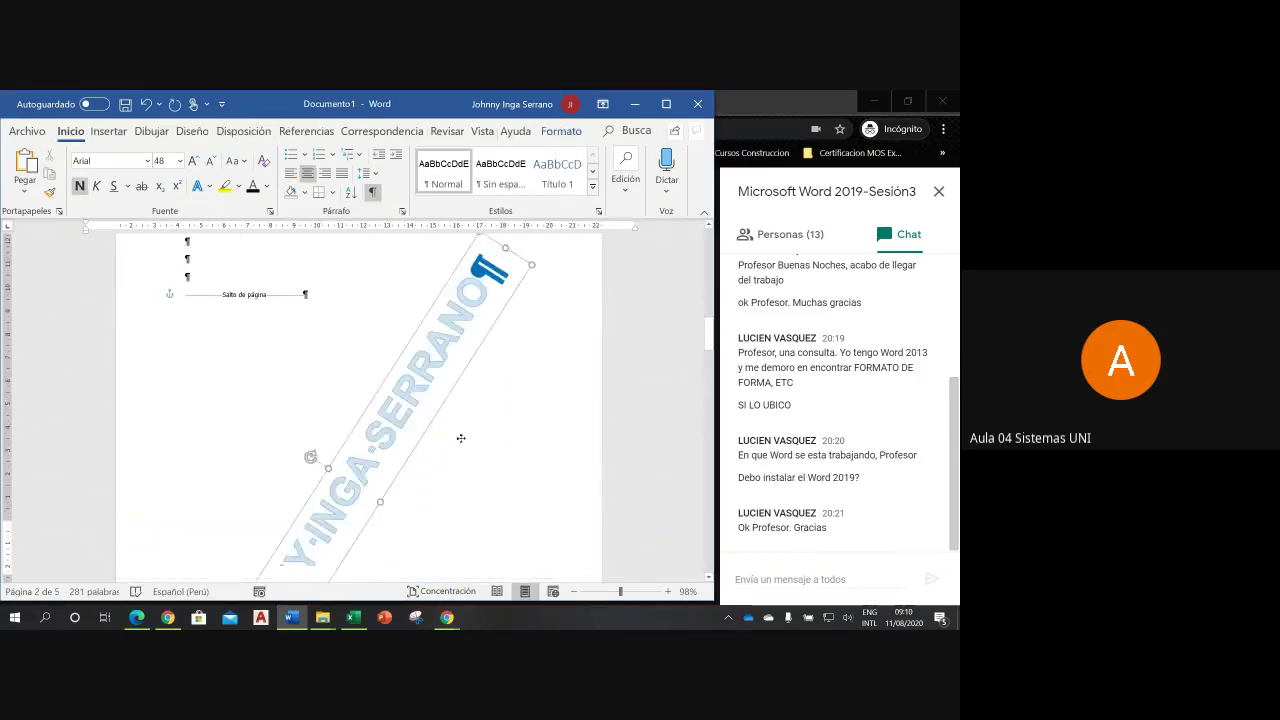
{"action": "left_click", "coordinate": [460, 378]}
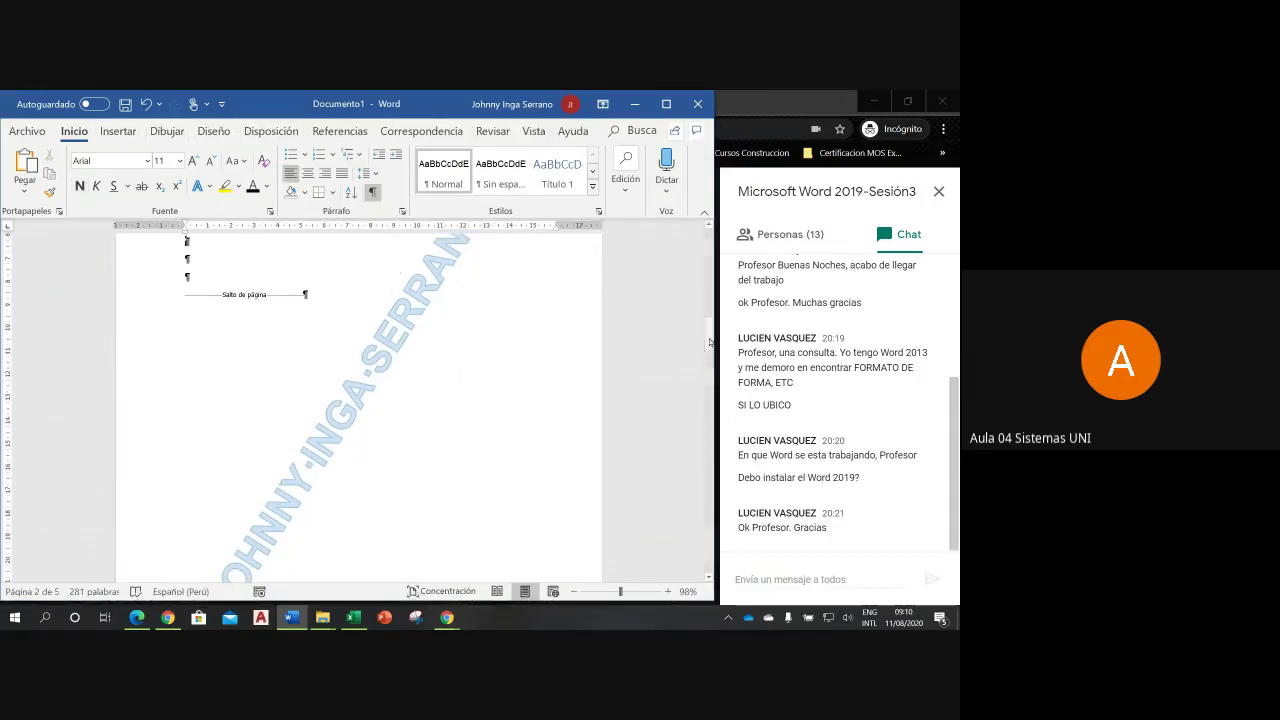
{"action": "left_click_drag", "start_coordinate": [710, 343], "coordinate": [703, 297]}
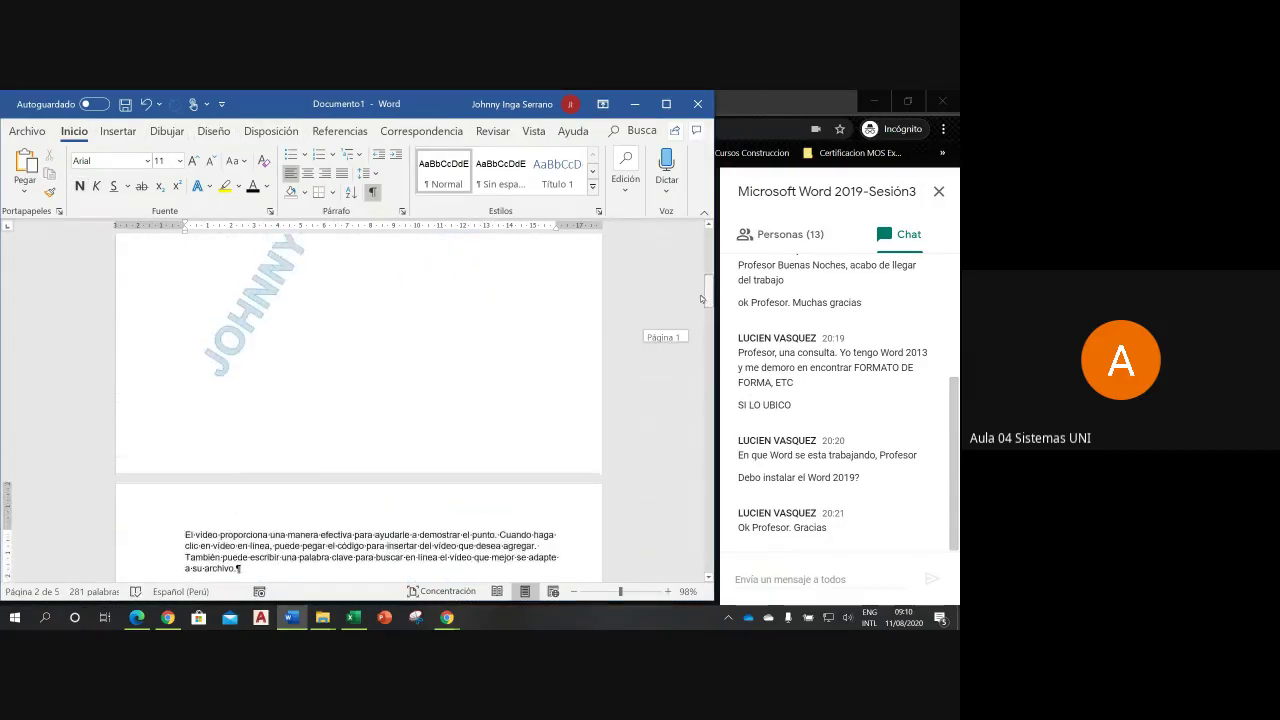
{"action": "left_click_drag", "start_coordinate": [703, 297], "coordinate": [705, 262]}
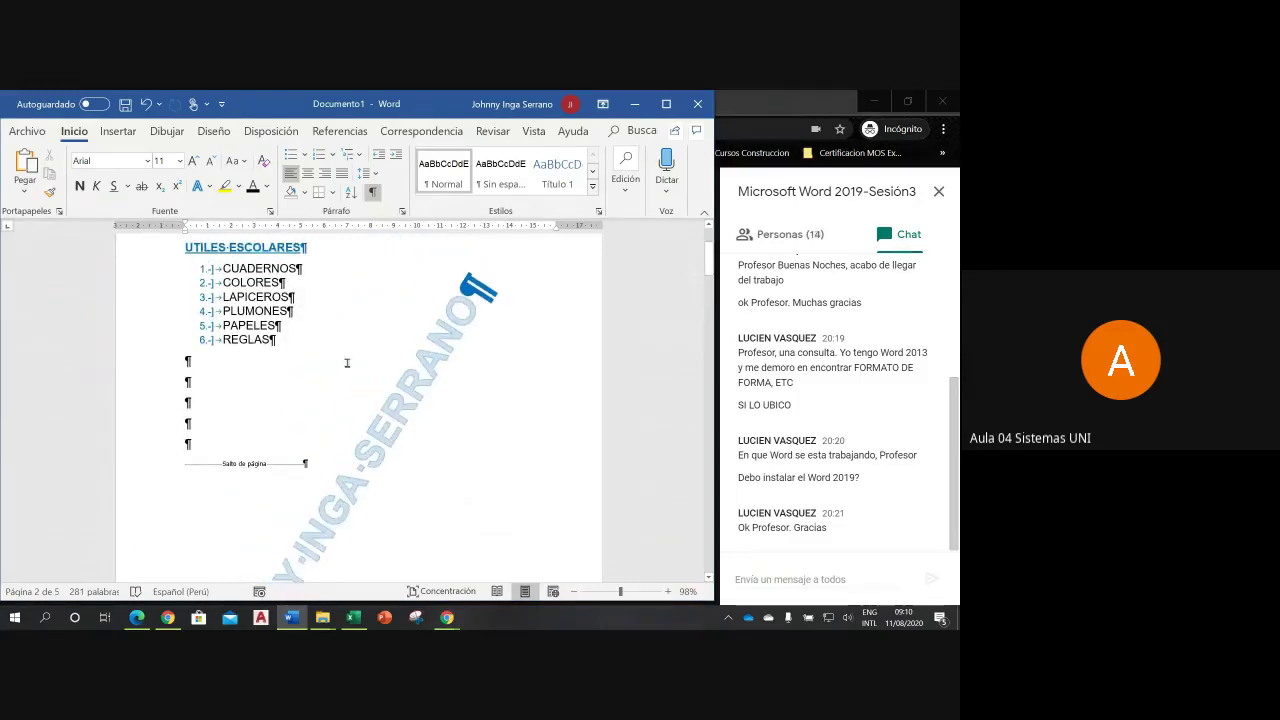
- Zoom to 279% on the UTILES ESCOLARES list with the cursor after REGLAS
{"action": "left_click", "coordinate": [283, 340]}
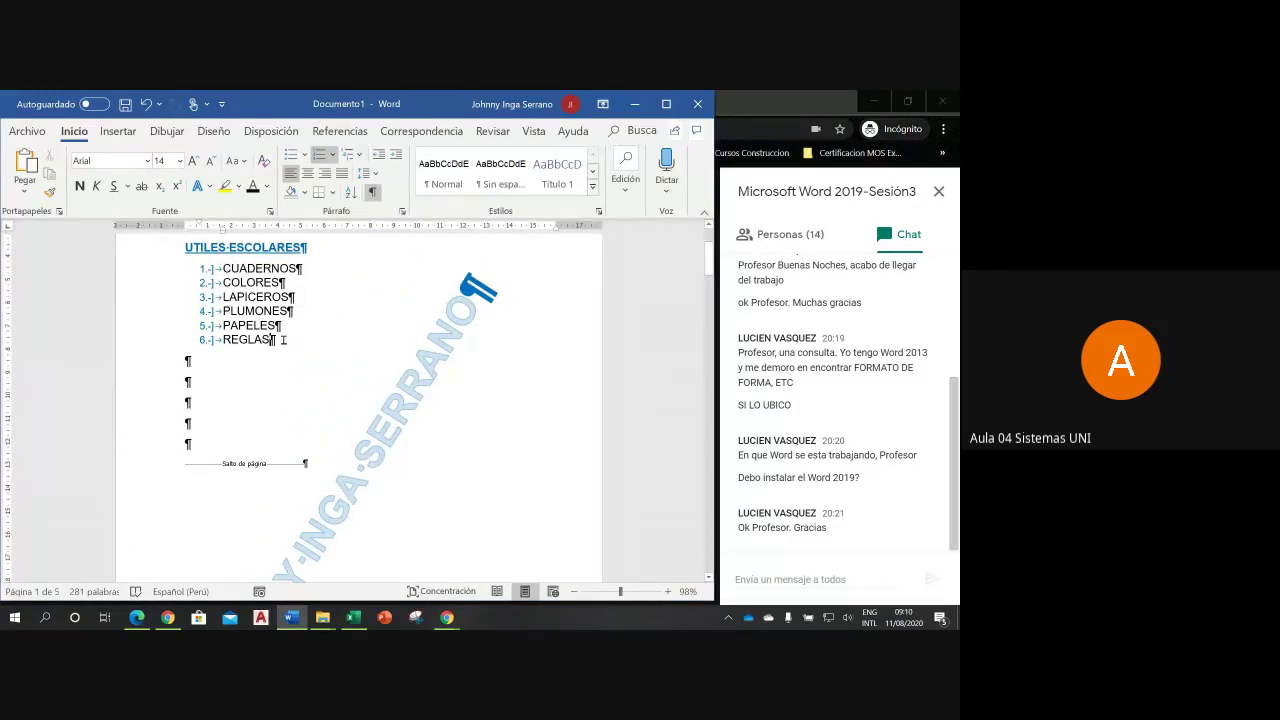
{"action": "left_click", "coordinate": [640, 592]}
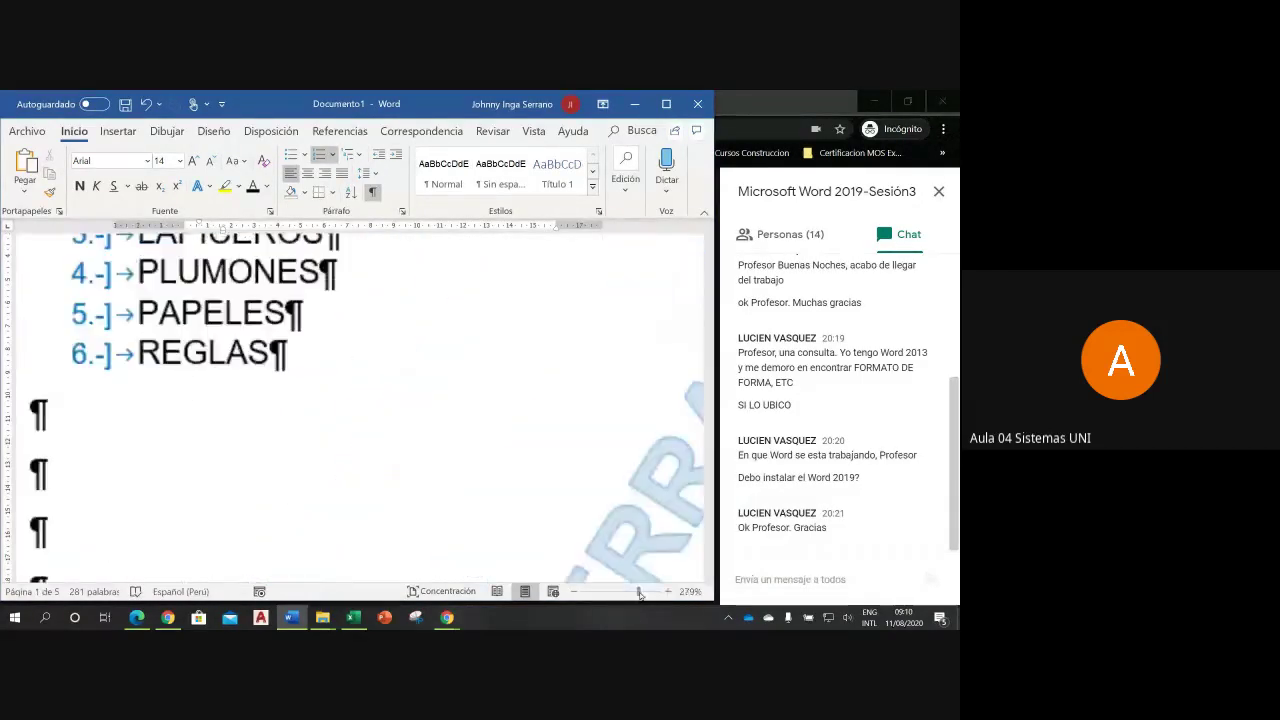
{"action": "left_click", "coordinate": [708, 228]}
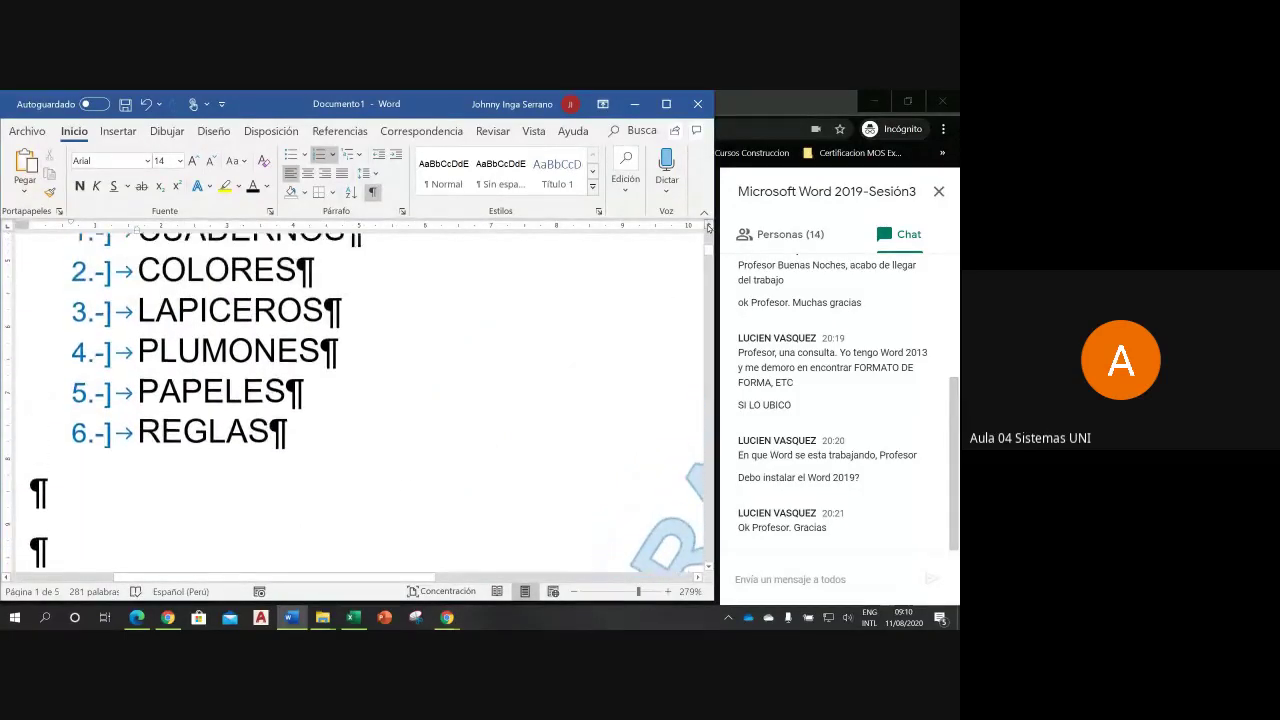
{"action": "left_click", "coordinate": [708, 228]}
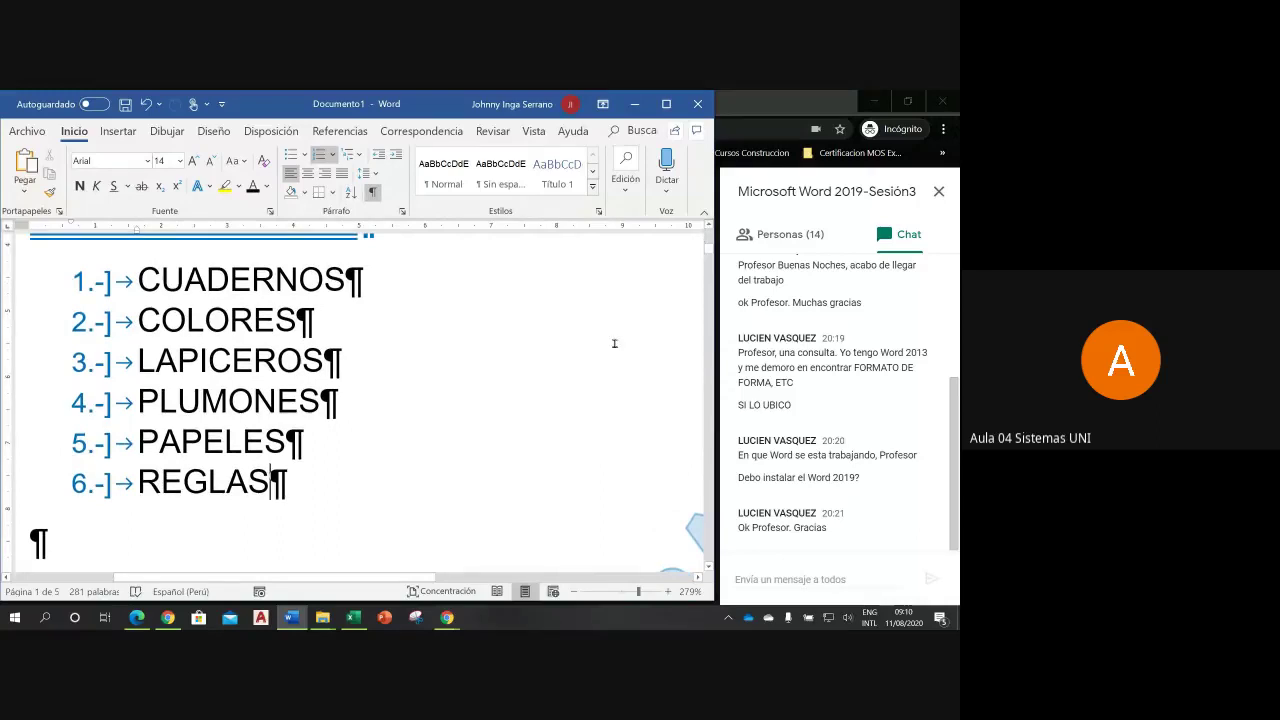
{"action": "left_click", "coordinate": [707, 230]}
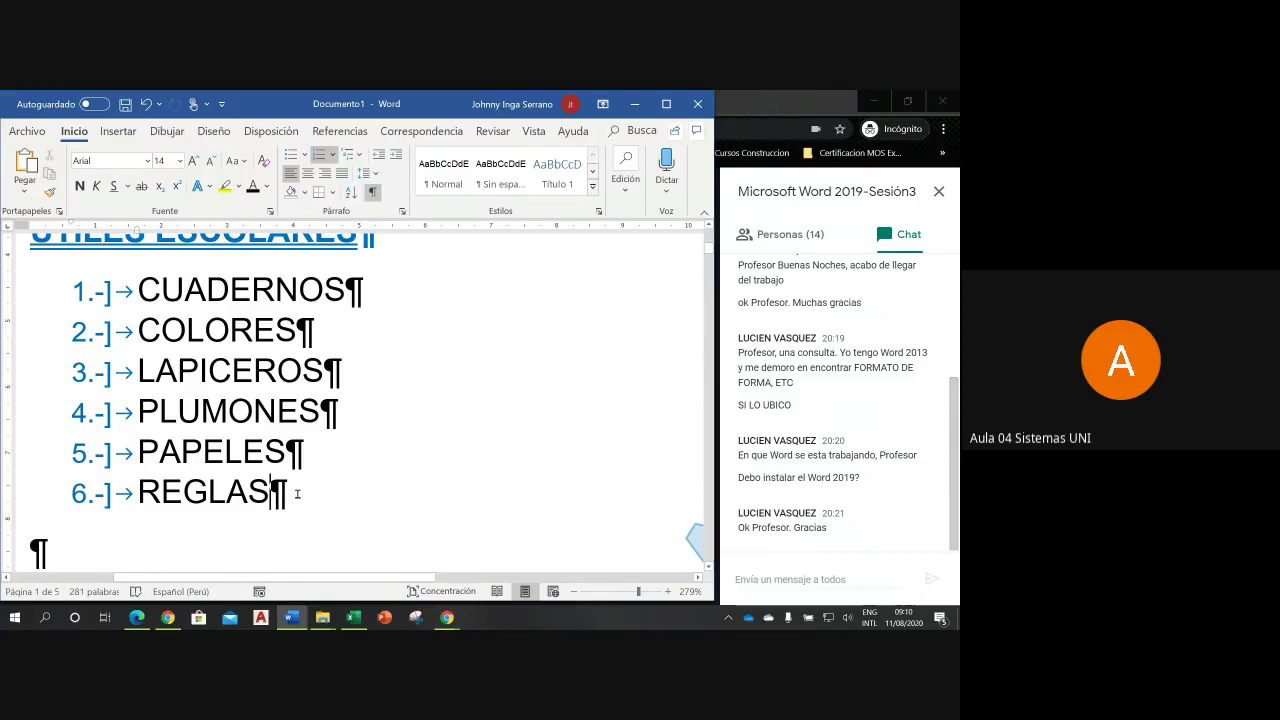
- Add an empty line after REGLAS and remove its numbering
{"action": "key", "text": "Return"}
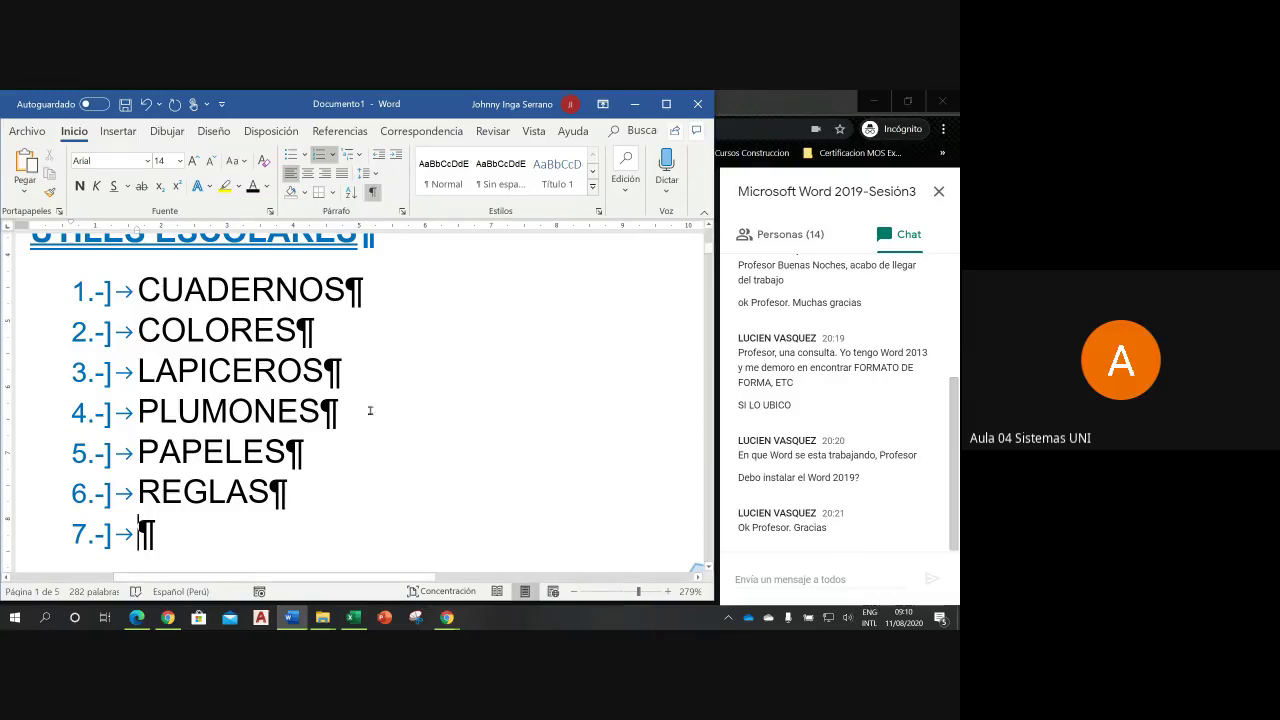
{"action": "left_click", "coordinate": [319, 157]}
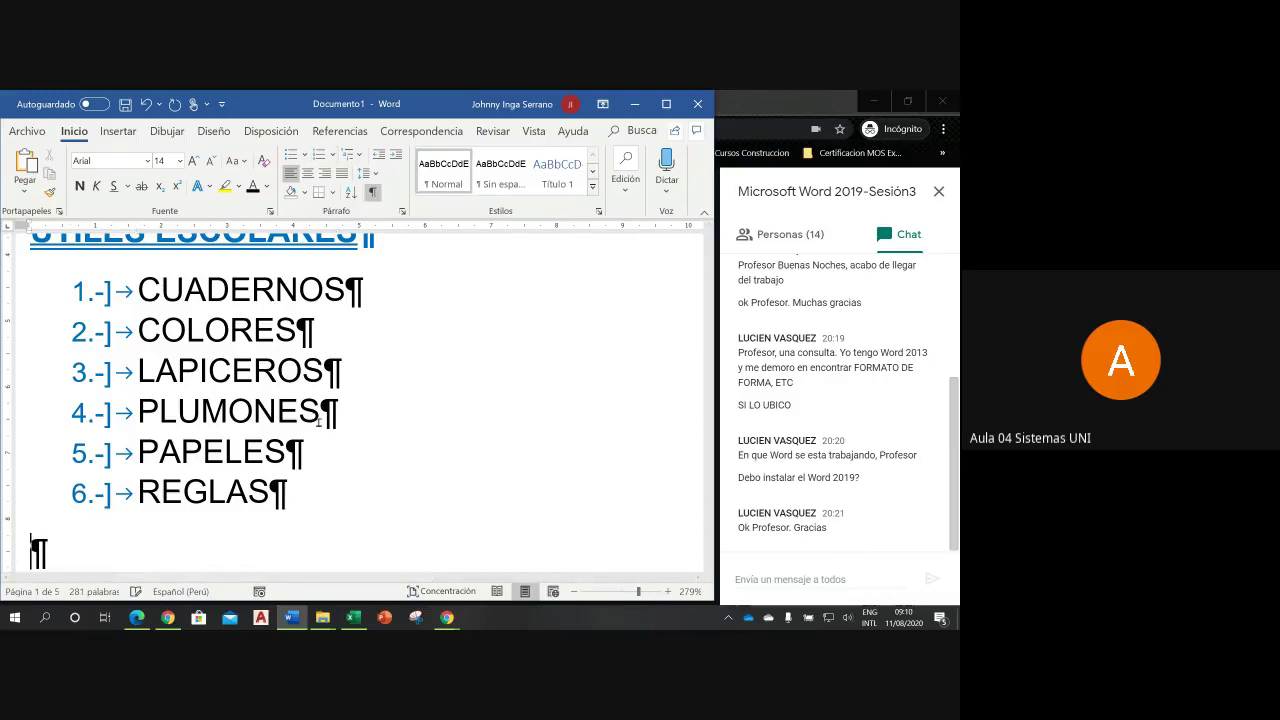
{"action": "left_click_drag", "start_coordinate": [383, 578], "coordinate": [328, 588]}
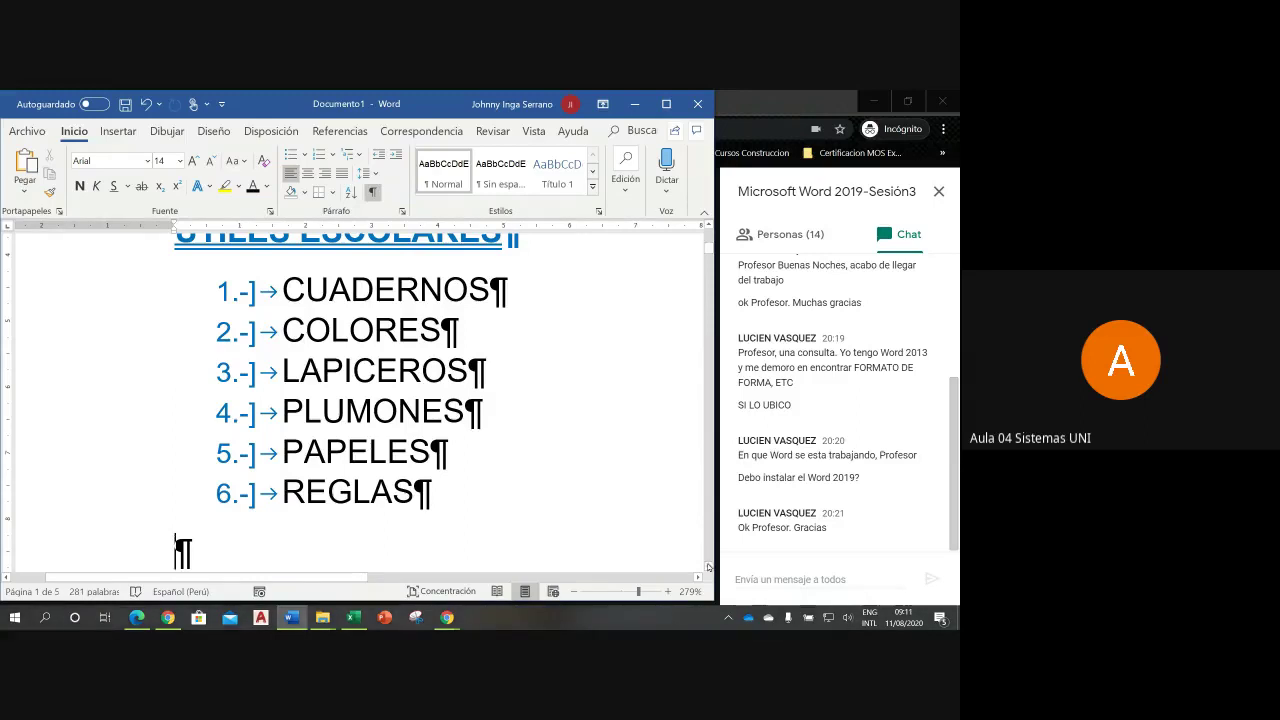
{"action": "left_click", "coordinate": [708, 568]}
{"action": "left_click", "coordinate": [708, 568]}
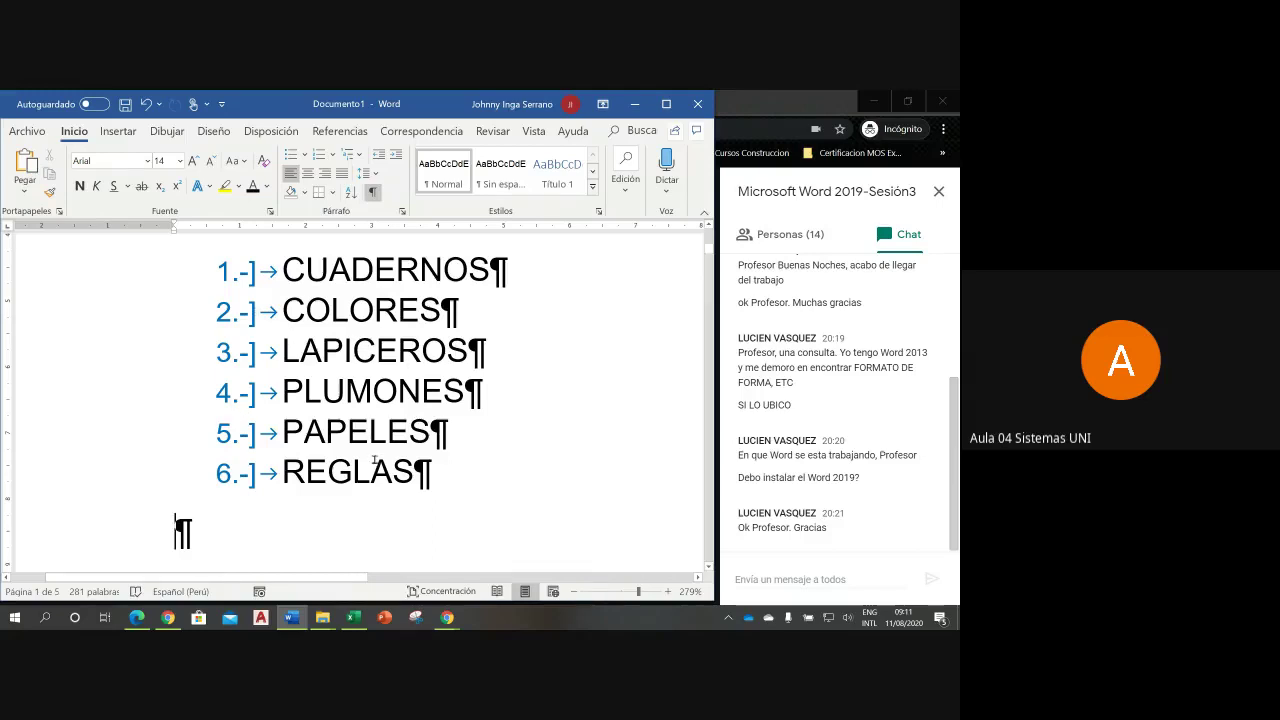
{"action": "left_click", "coordinate": [191, 539]}
- Zoom Word out to 186% and scroll to page 2
{"action": "scroll", "coordinate": [709, 253], "scroll_direction": "down", "scroll_amount": 2}
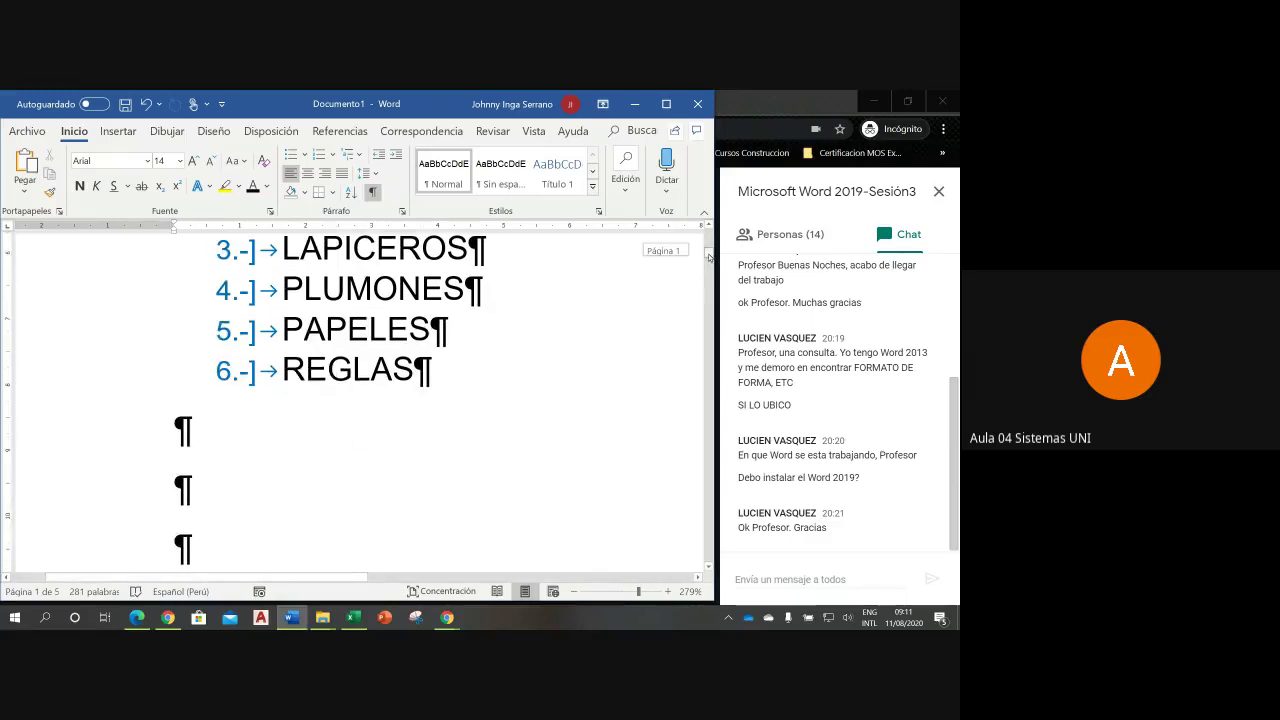
{"action": "scroll", "coordinate": [709, 253], "scroll_direction": "down", "scroll_amount": 2}
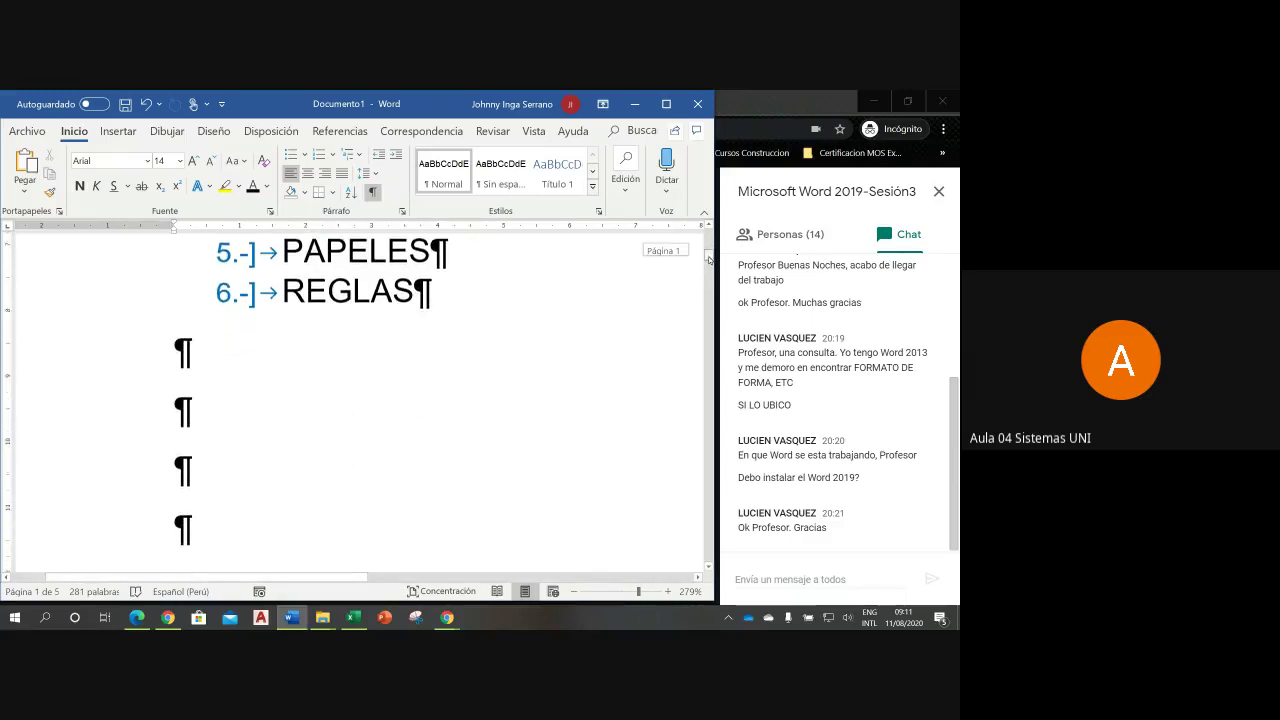
{"action": "left_click", "coordinate": [631, 593]}
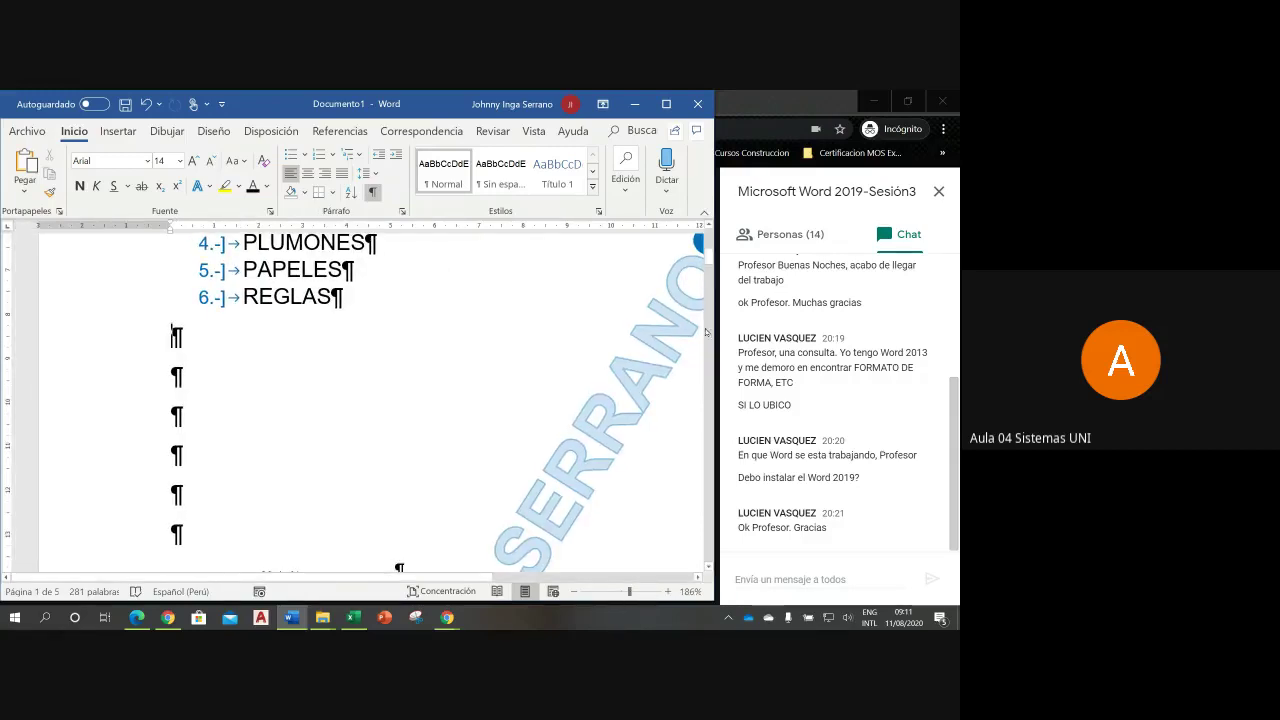
{"action": "left_click_drag", "start_coordinate": [708, 263], "coordinate": [709, 271]}
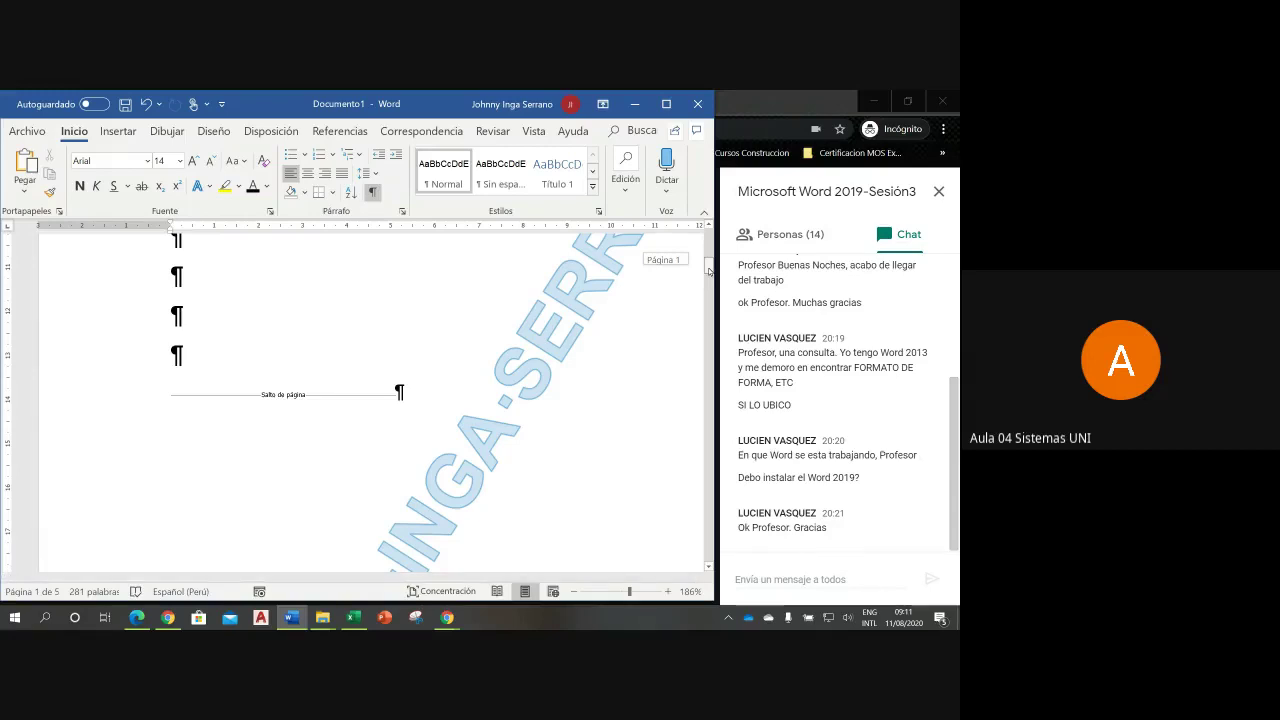
{"action": "scroll", "coordinate": [708, 270], "scroll_direction": "up", "scroll_amount": 2}
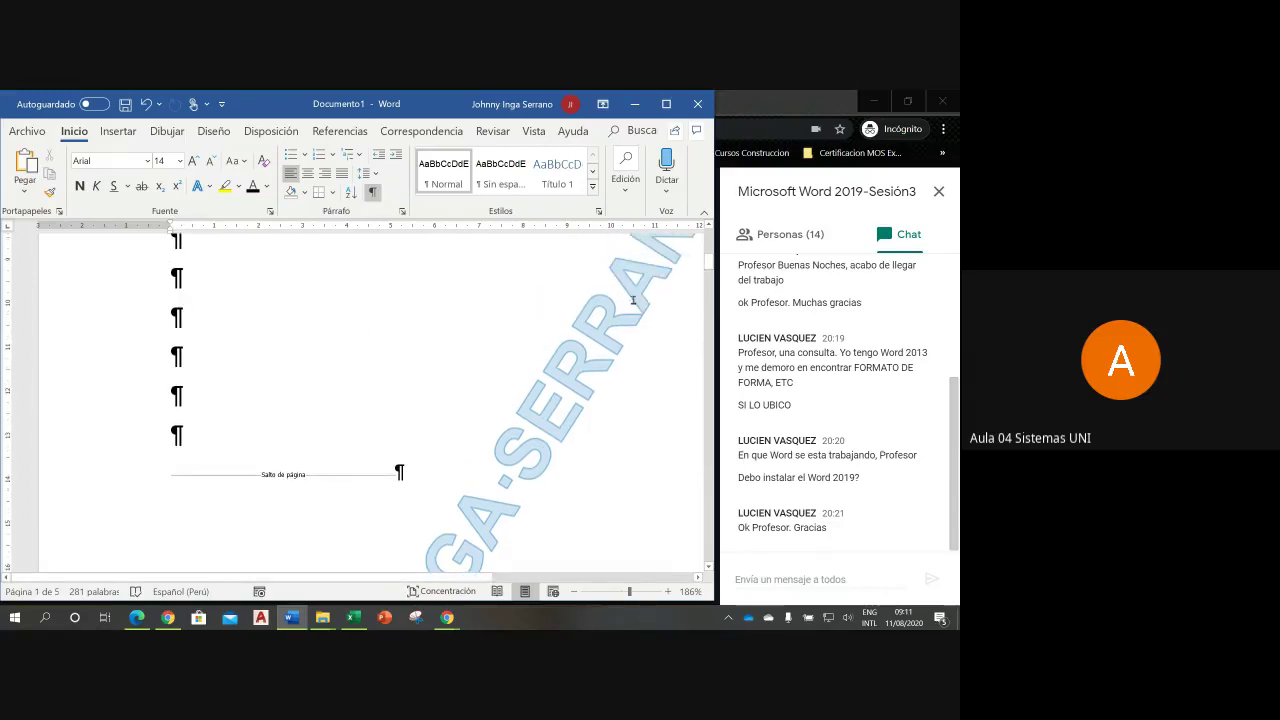
{"action": "left_click_drag", "start_coordinate": [708, 268], "coordinate": [701, 312]}
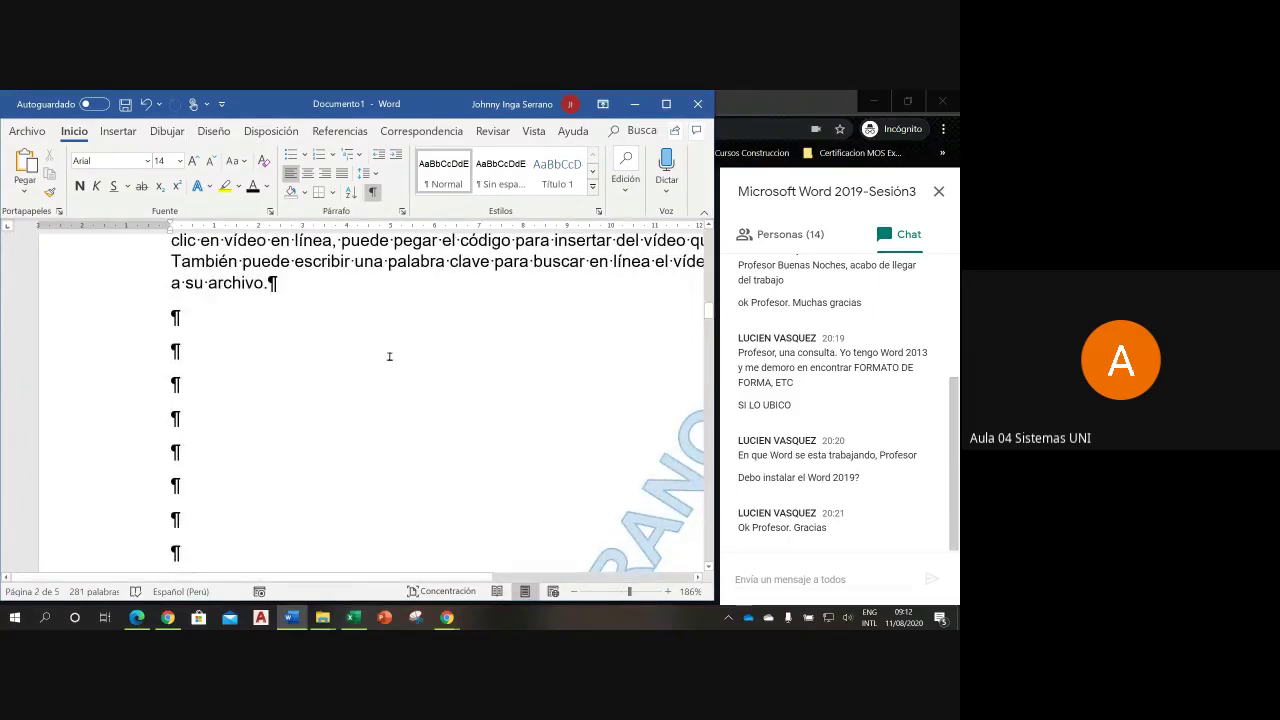
- Place the cursor on an empty line of page 2, then open Google Meet's More options menu
{"action": "left_click", "coordinate": [198, 323]}
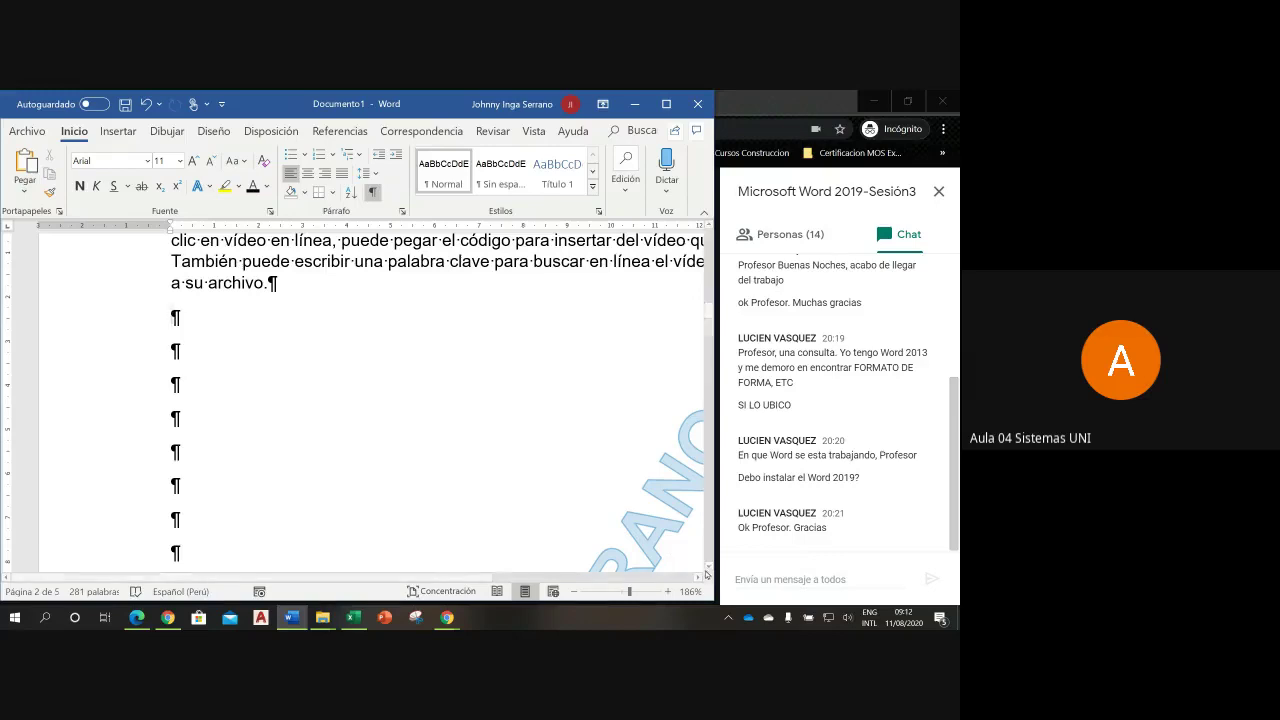
{"action": "left_click", "coordinate": [706, 568]}
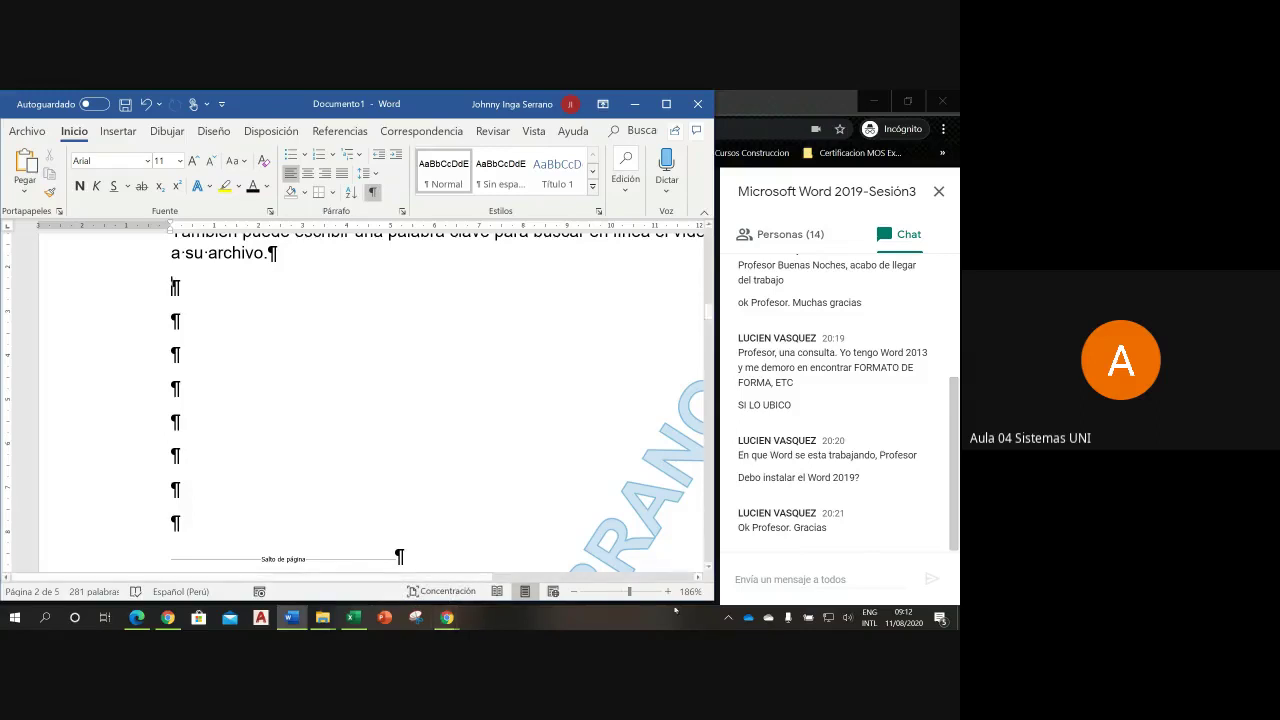
{"action": "key", "text": "alt+Tab"}
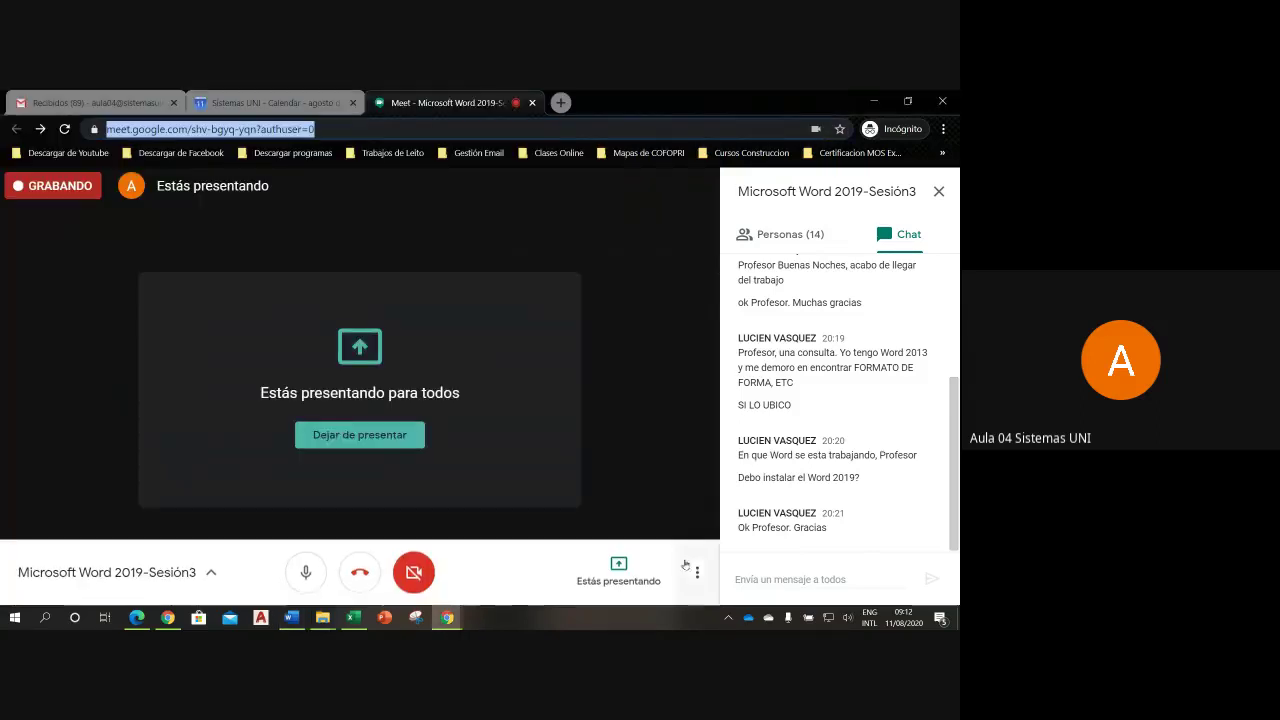
{"action": "left_click", "coordinate": [697, 572]}
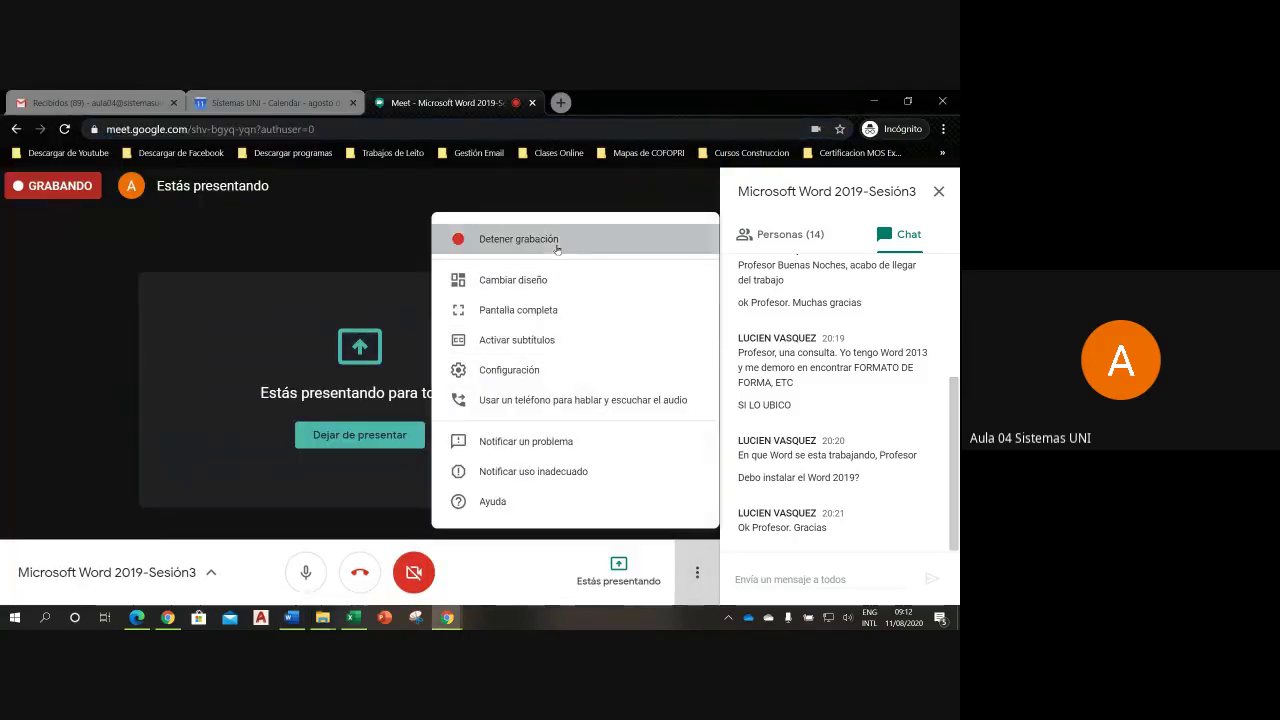